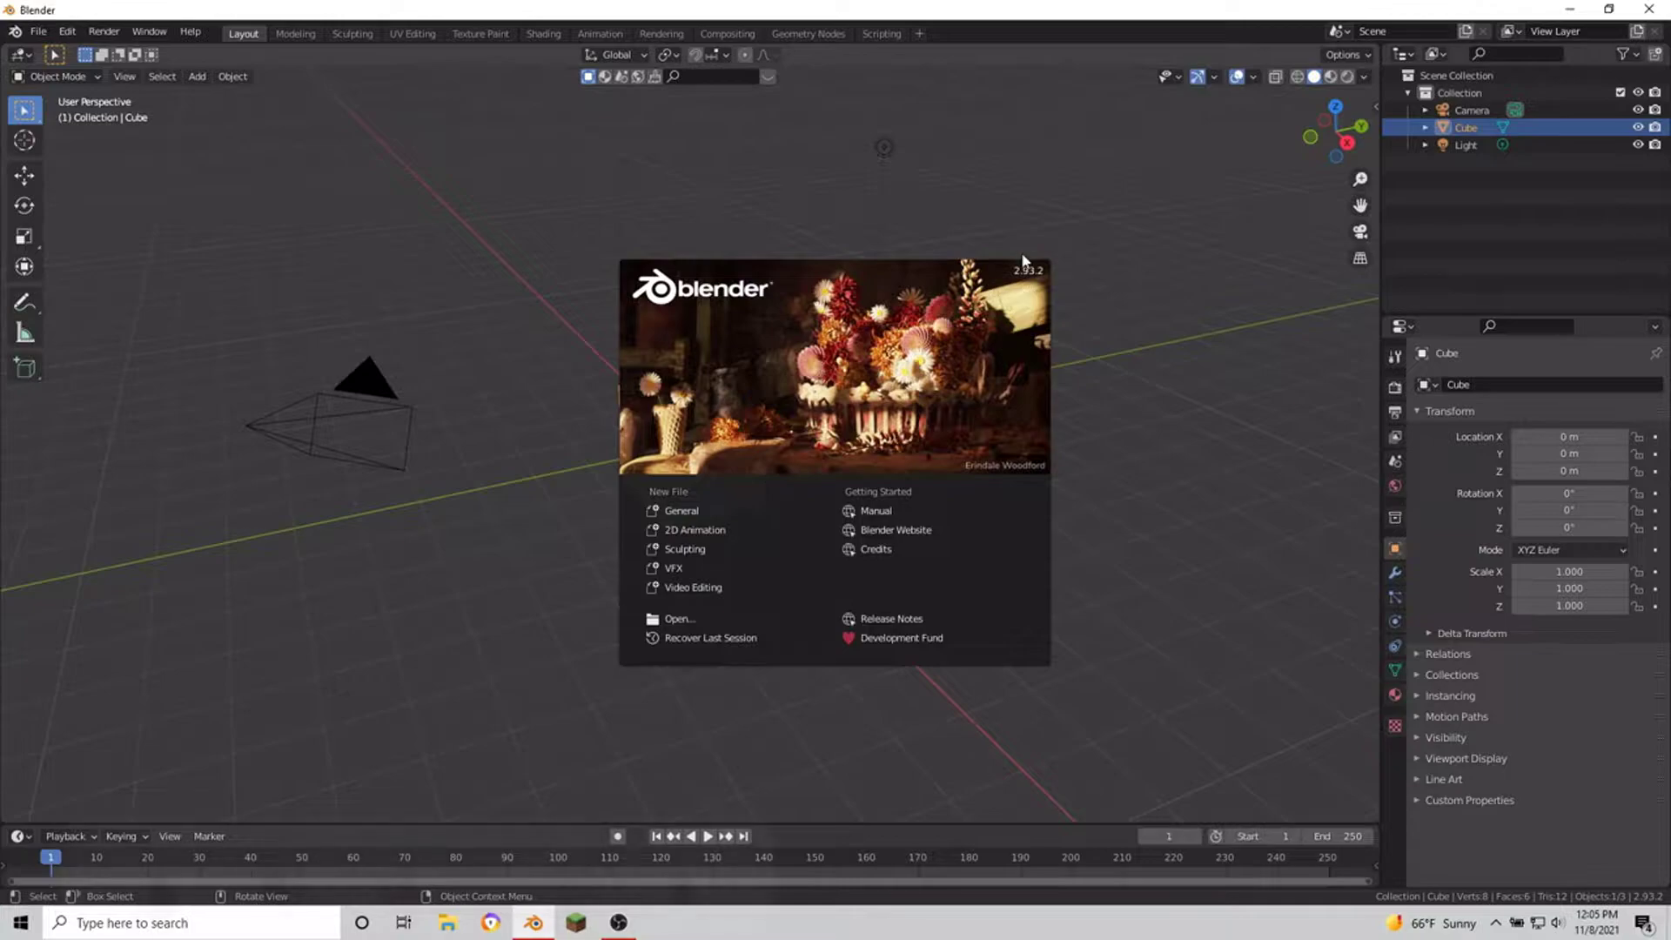
Step: Close the splash screen and delete the default cube, camera and light
left_click(760, 377)
key("a")
key("x")
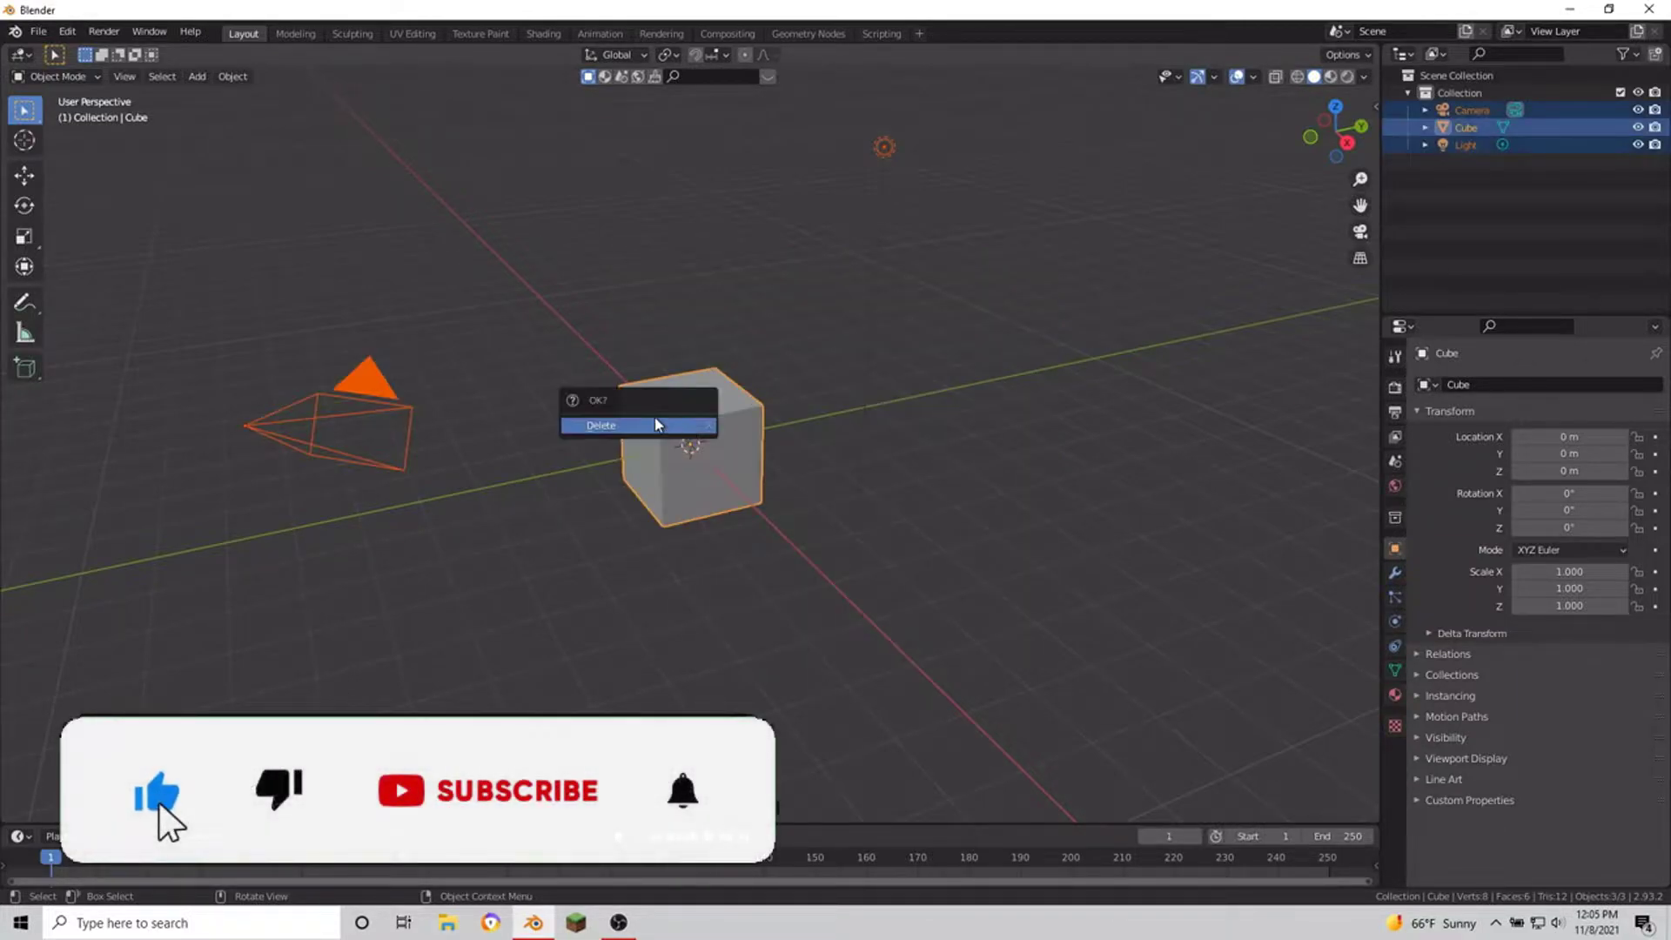
left_click(657, 424)
key("KP_1")
key("shift+a")
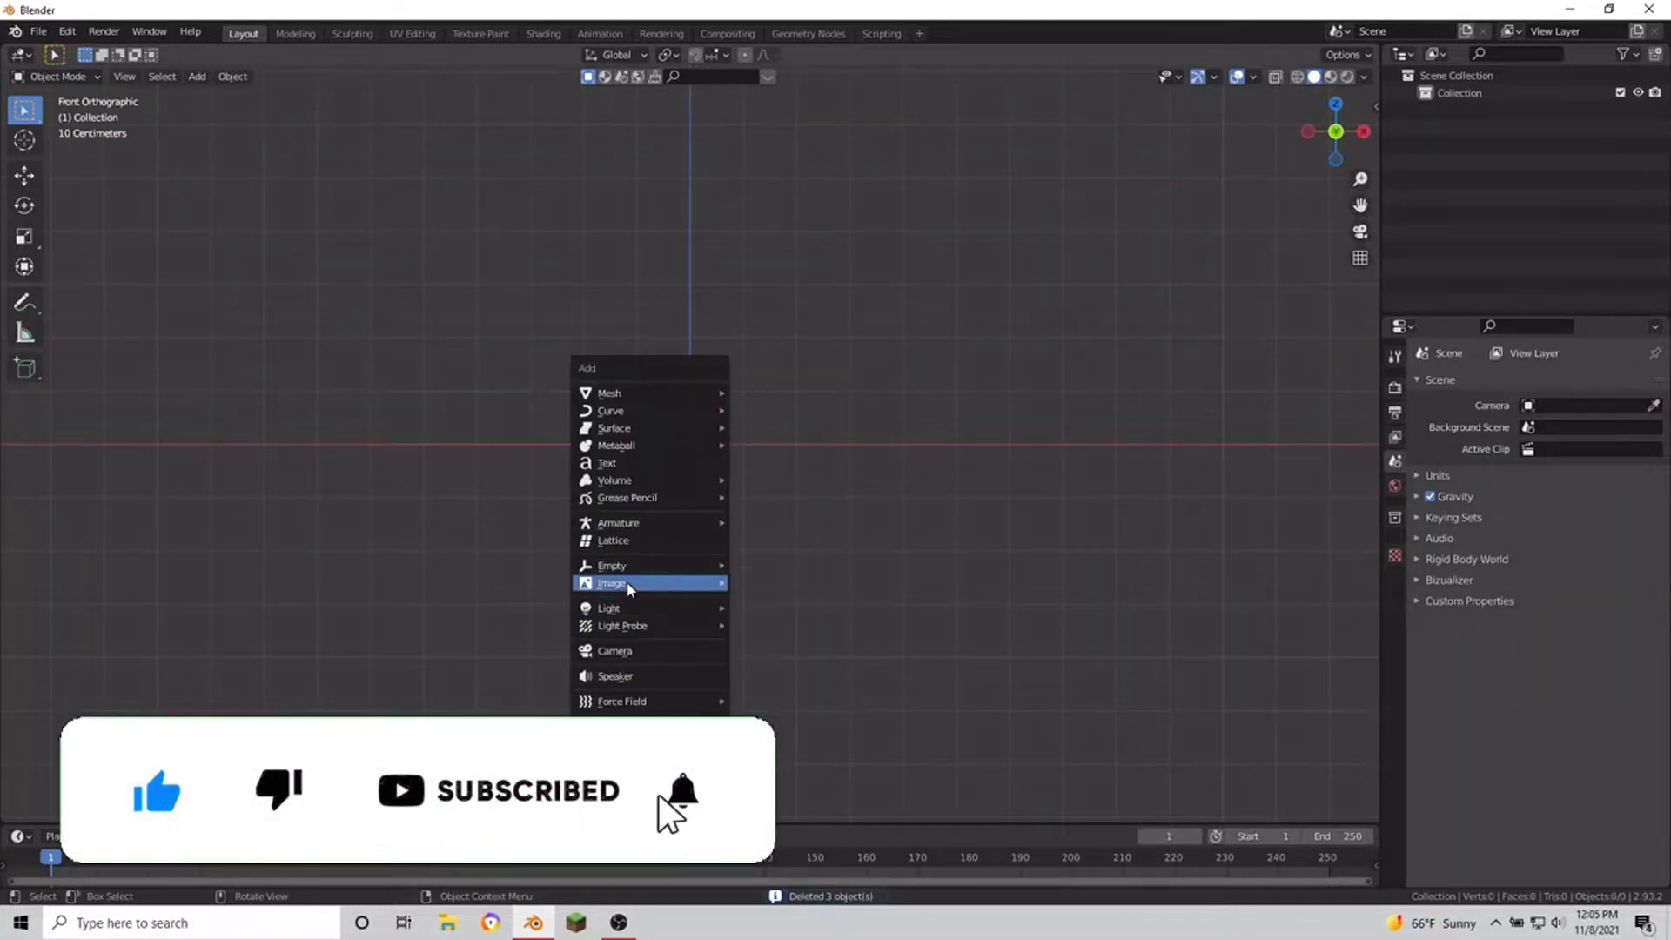
Step: Add the YouTube award photo as a reference image, viewed from the front
left_click(766, 579)
double_click(798, 478)
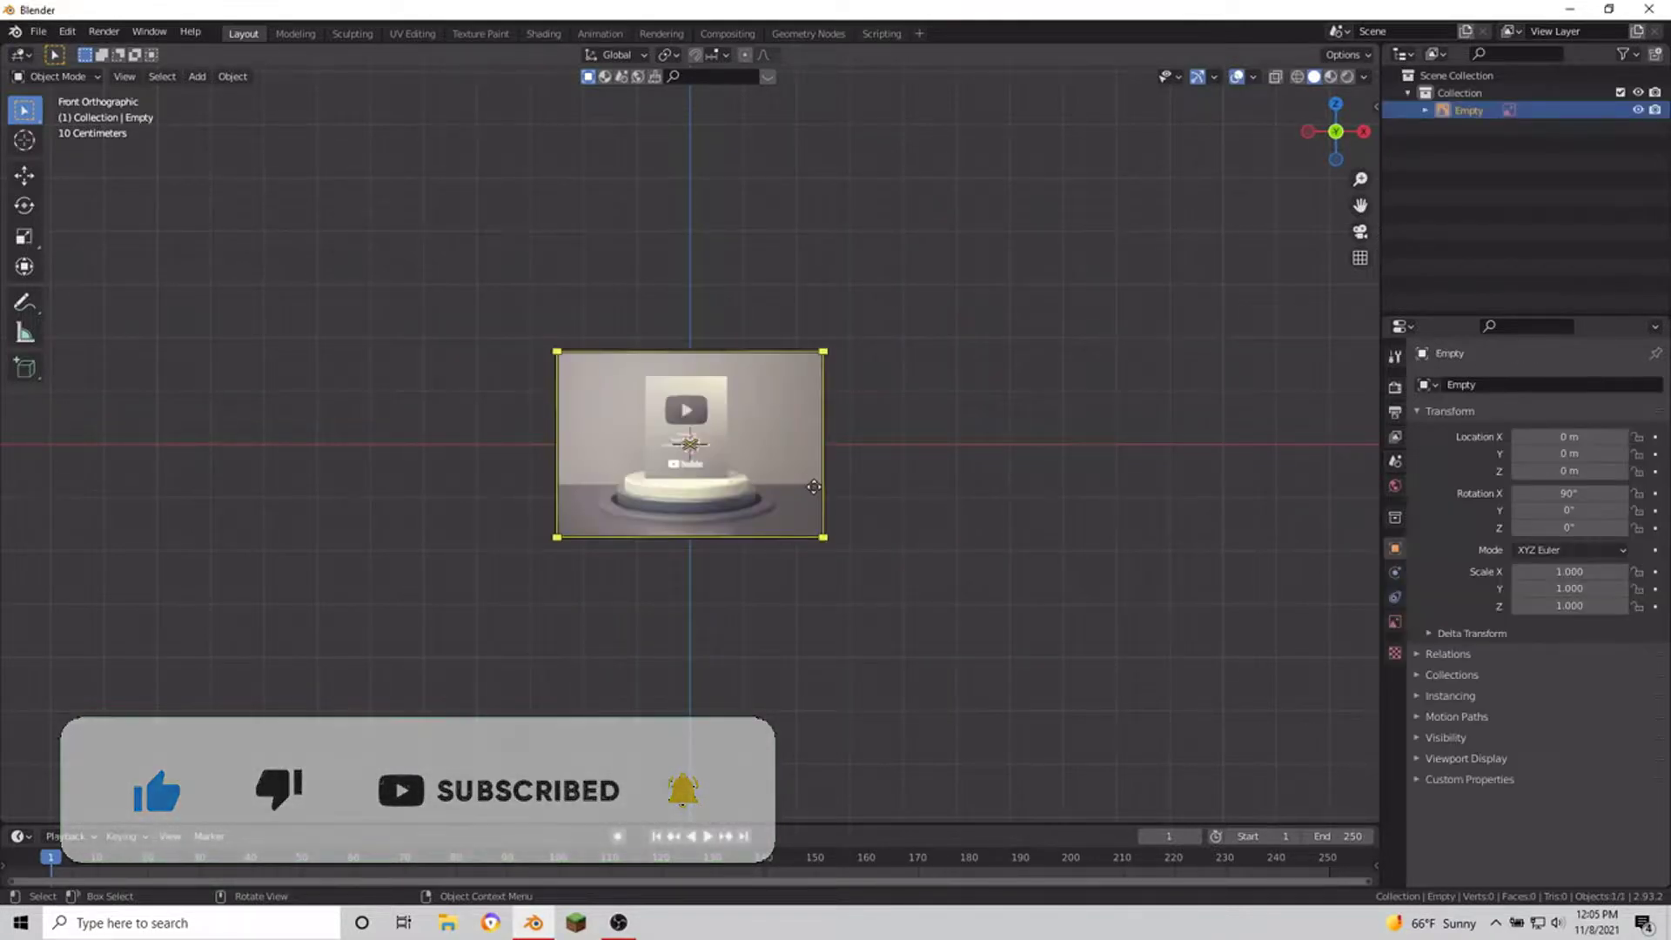
mouse_move(848, 520)
middle_mouse_down()
mouse_move(1011, 571)
mouse_move(855, 626)
mouse_move(936, 543)
middle_mouse_up()
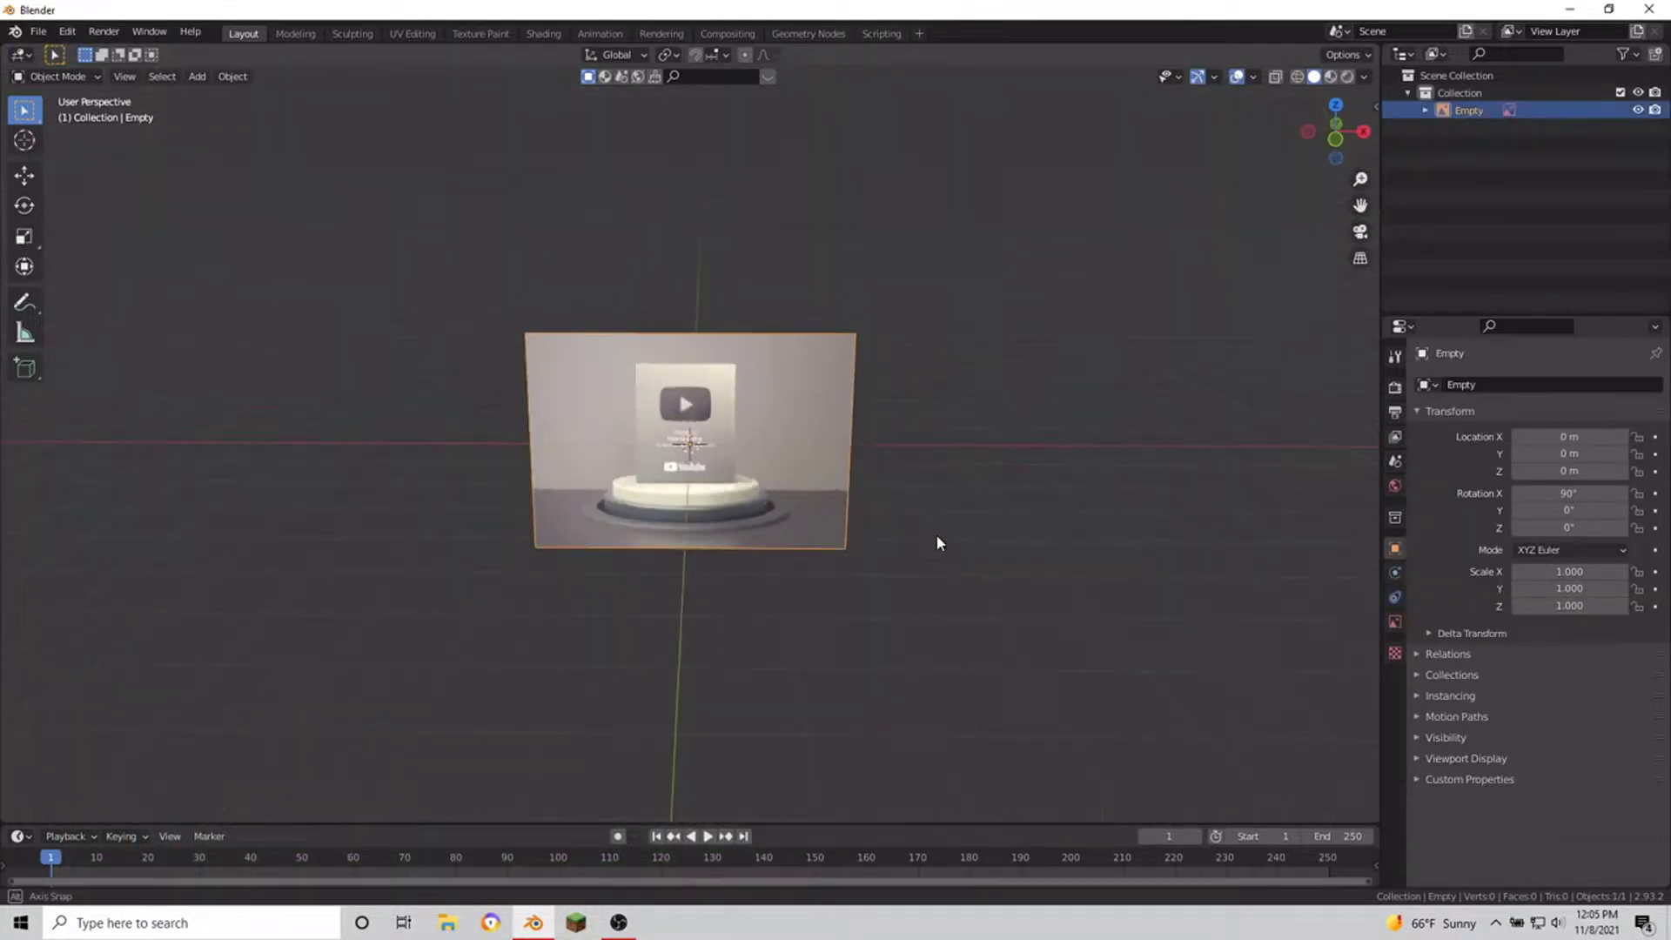
key("KP_1")
Step: Scale the reference image to 1.355 and shift it sideways along X
key("s")
left_click(1059, 462)
scroll(965, 541, "up", 3)
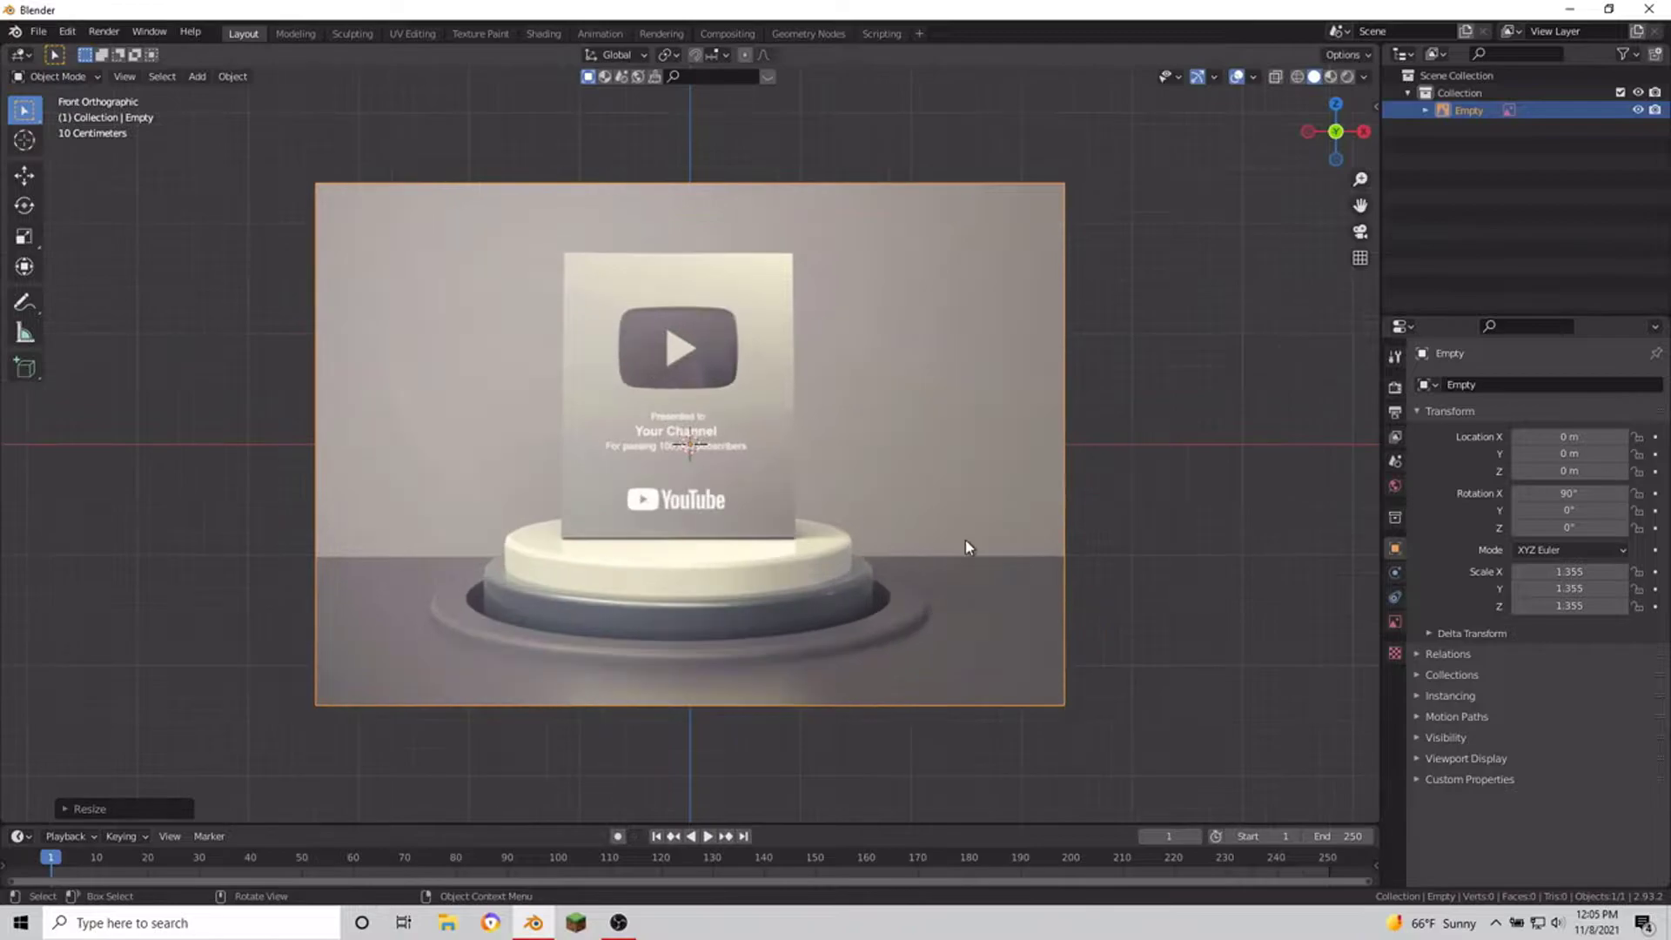
key("g")
key("y")
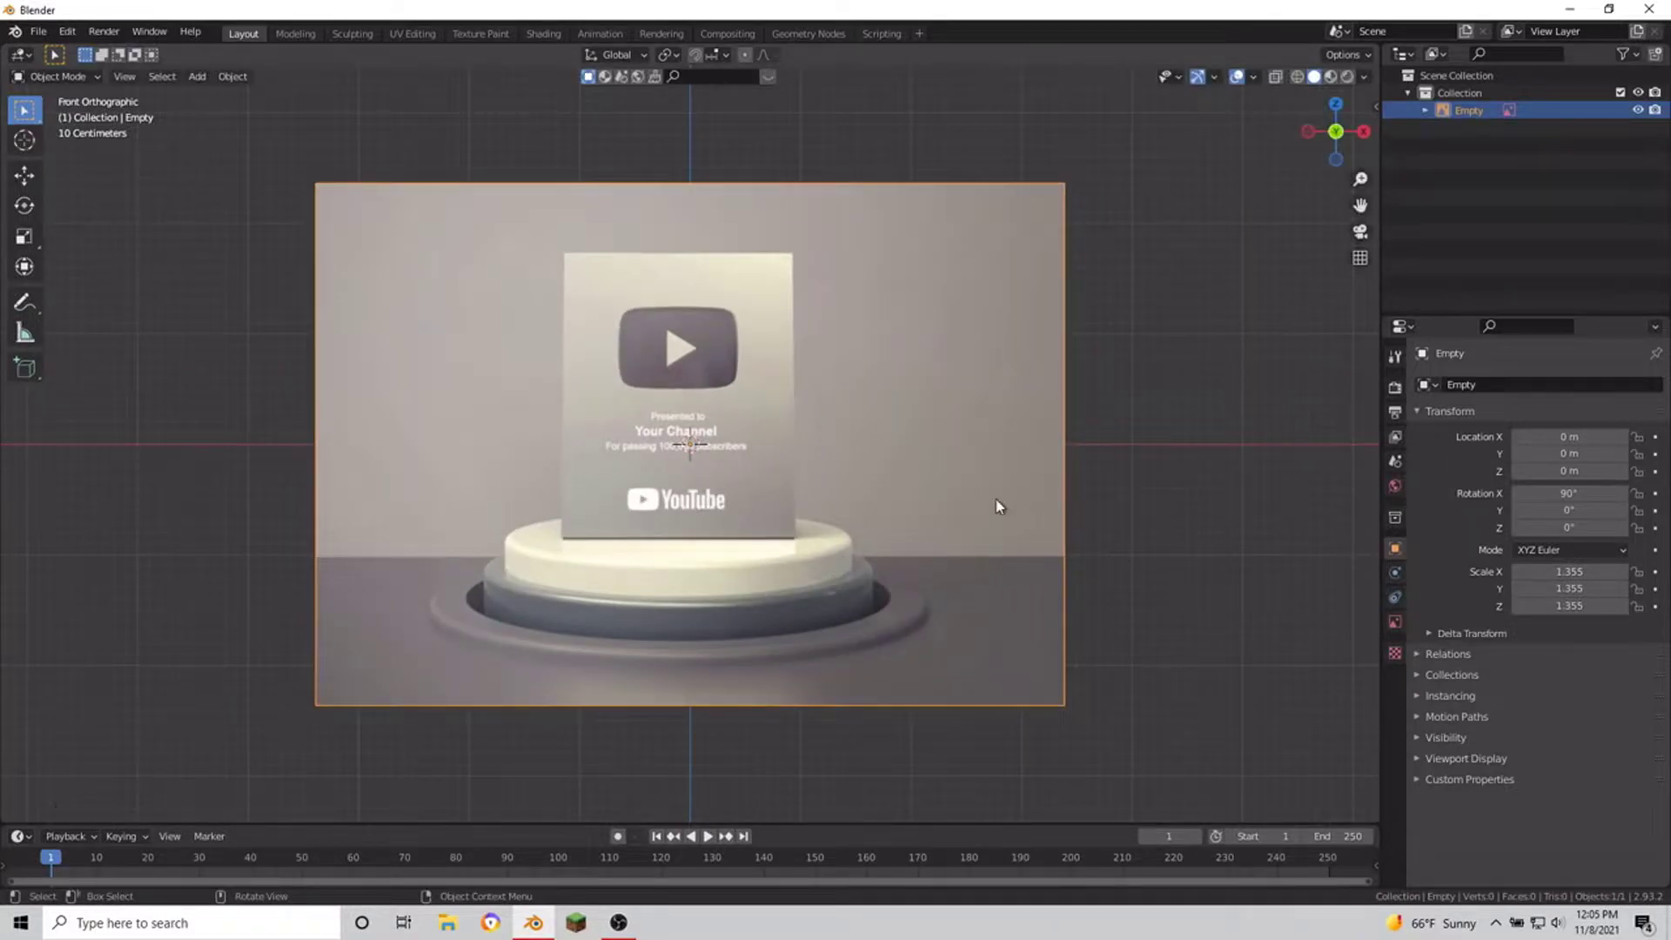
key("x")
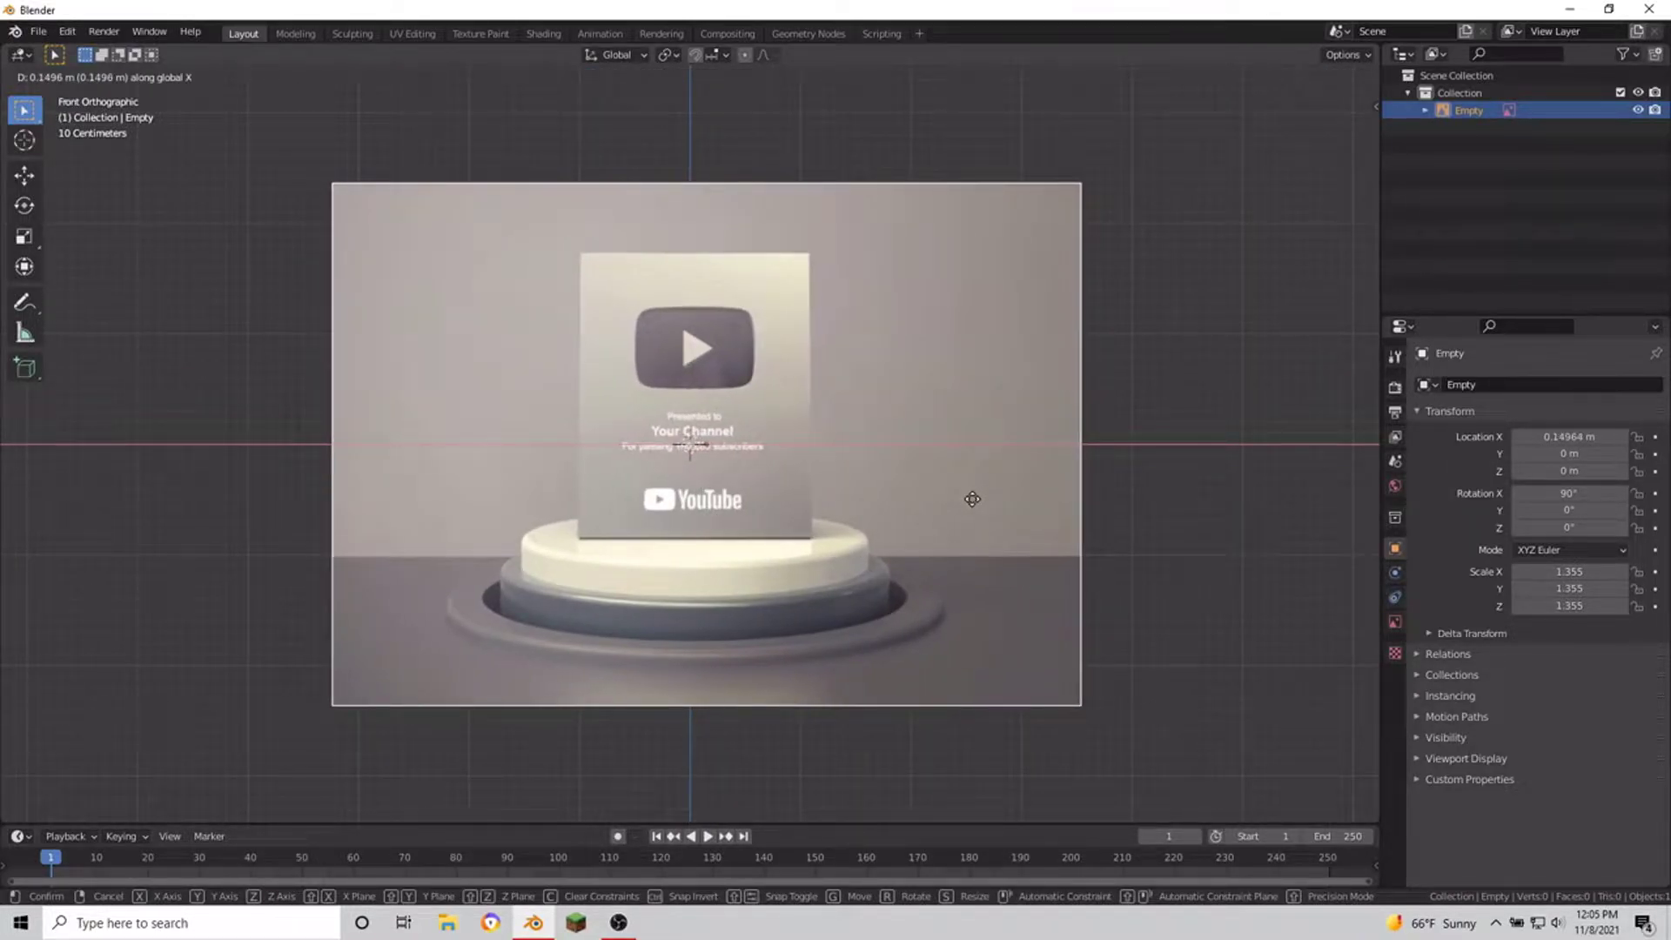
left_click(970, 499)
key("shift+a")
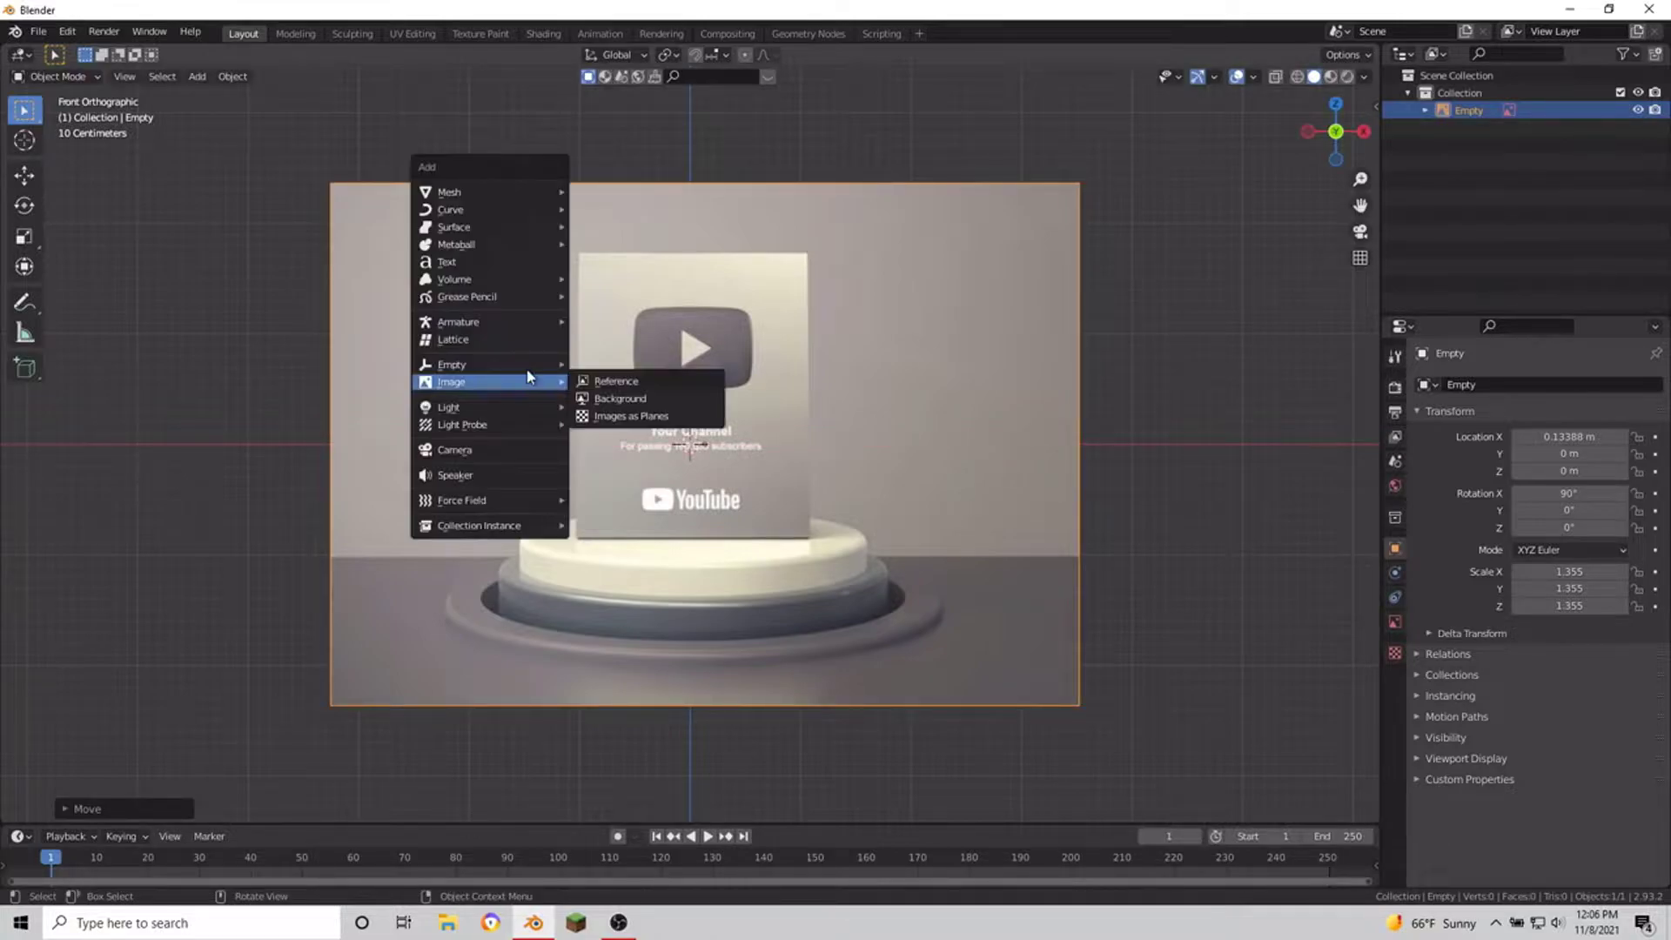
Step: Add a cube raised to Z 0.73505 m and nudge the reference image along X
left_click(657, 228)
key("g")
key("z")
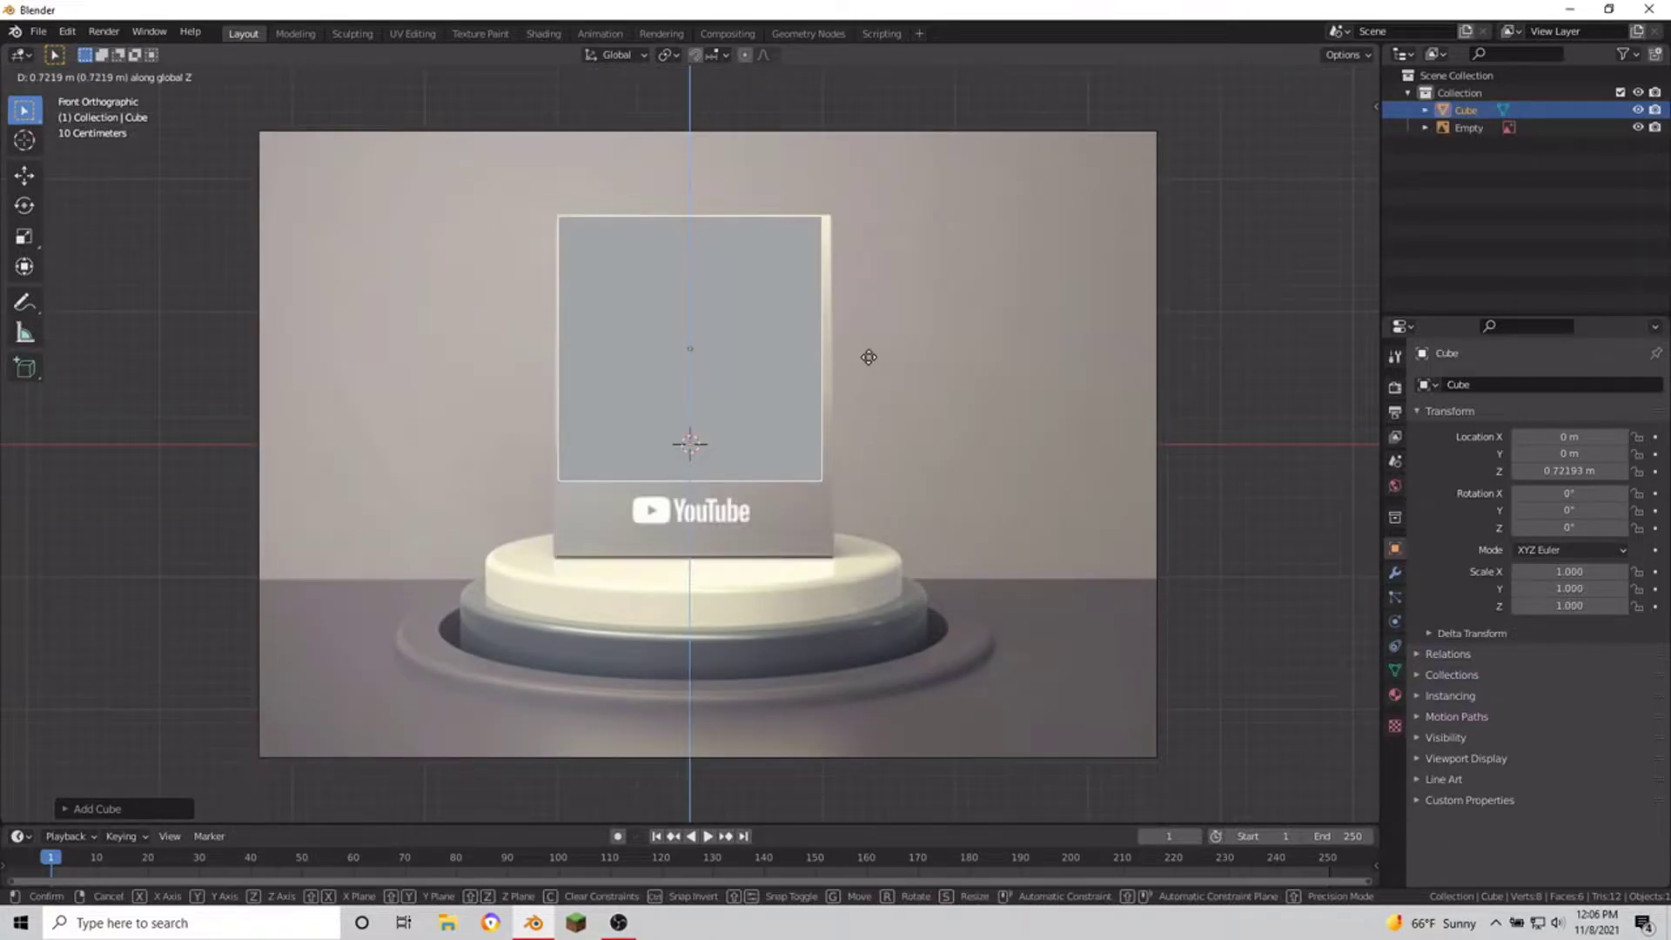
left_click(868, 355)
left_click(969, 409)
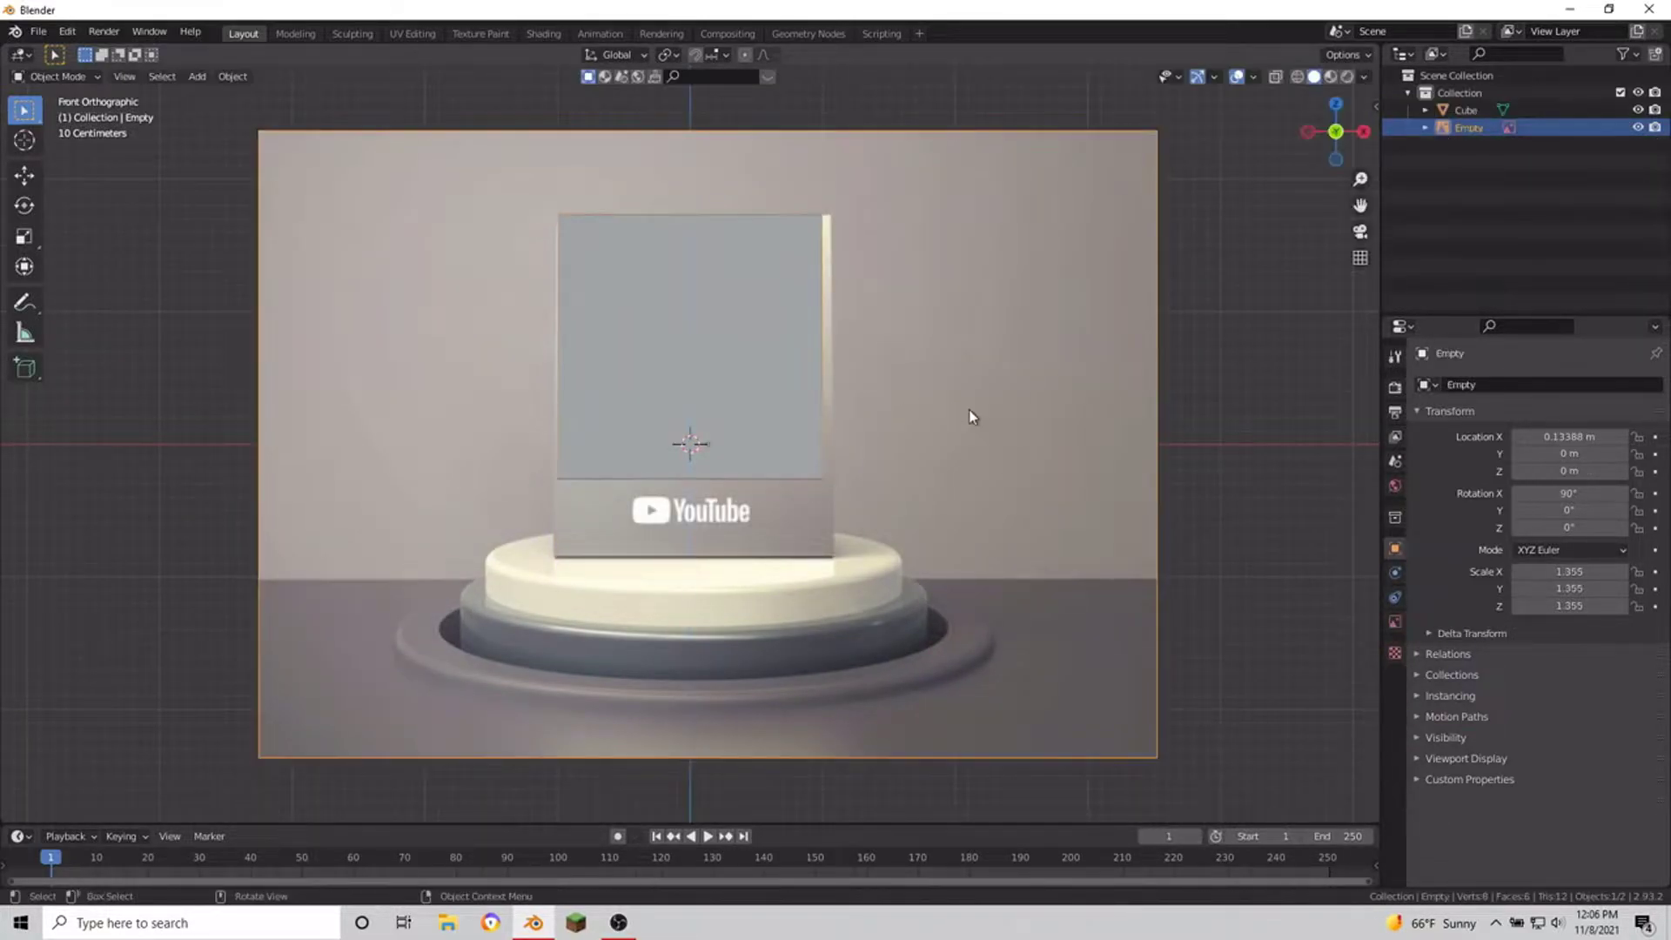
key("g")
key("x")
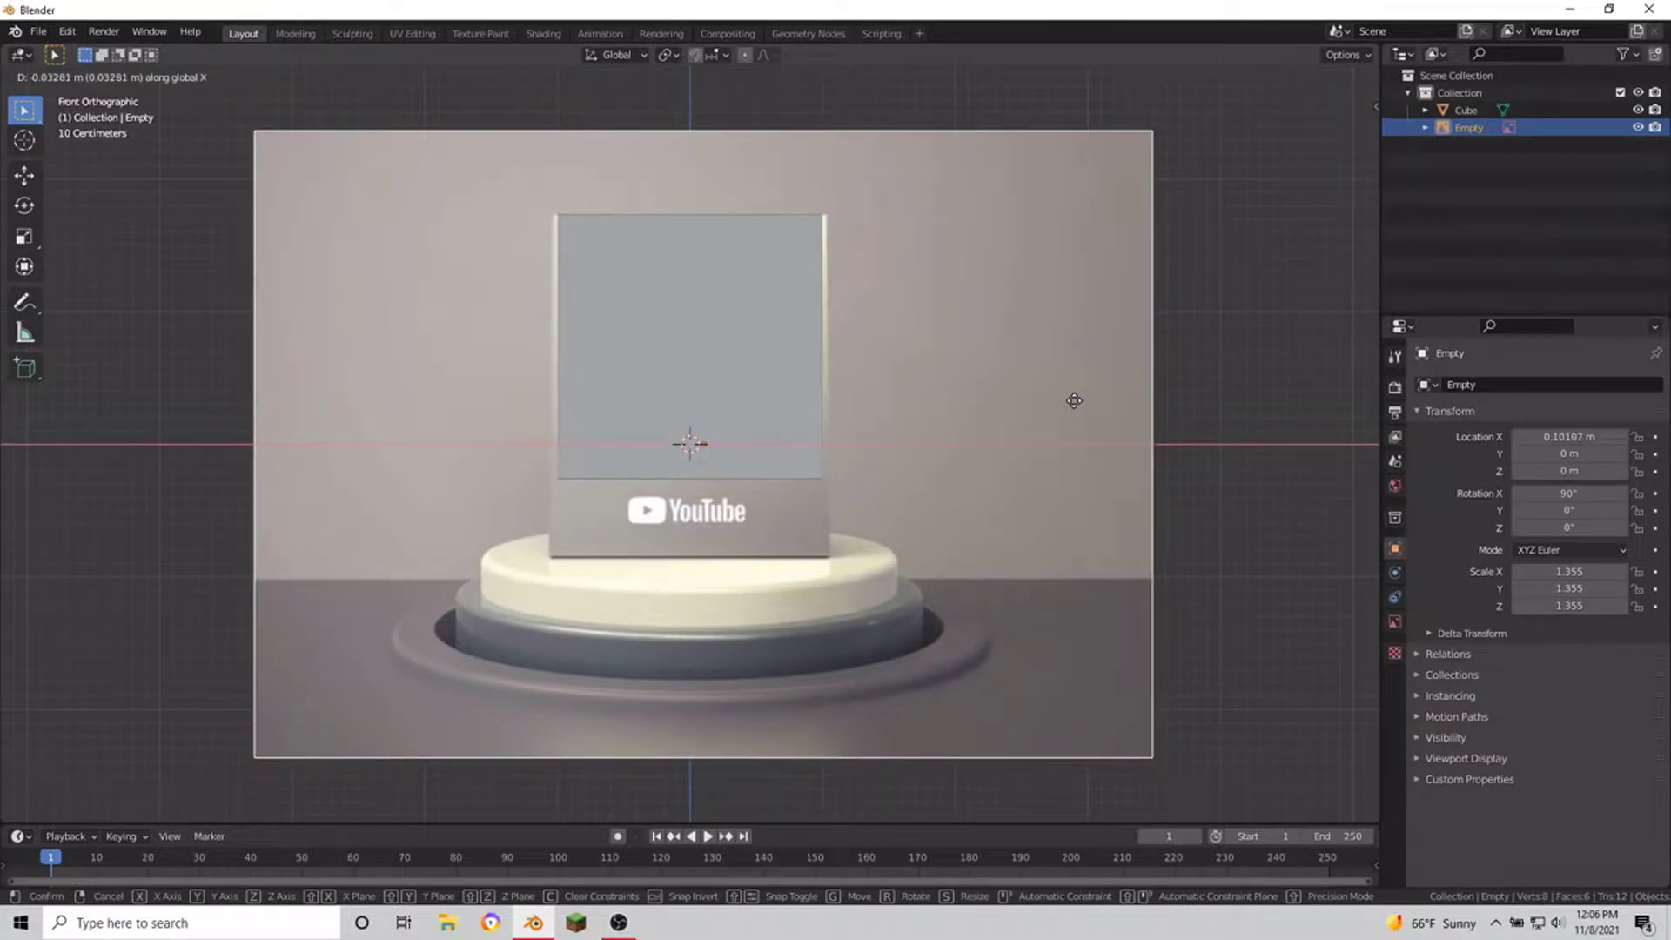
left_click(1075, 400)
Step: In X-ray Edit Mode, move the cube's edges to match the plaque outline
left_click(805, 466)
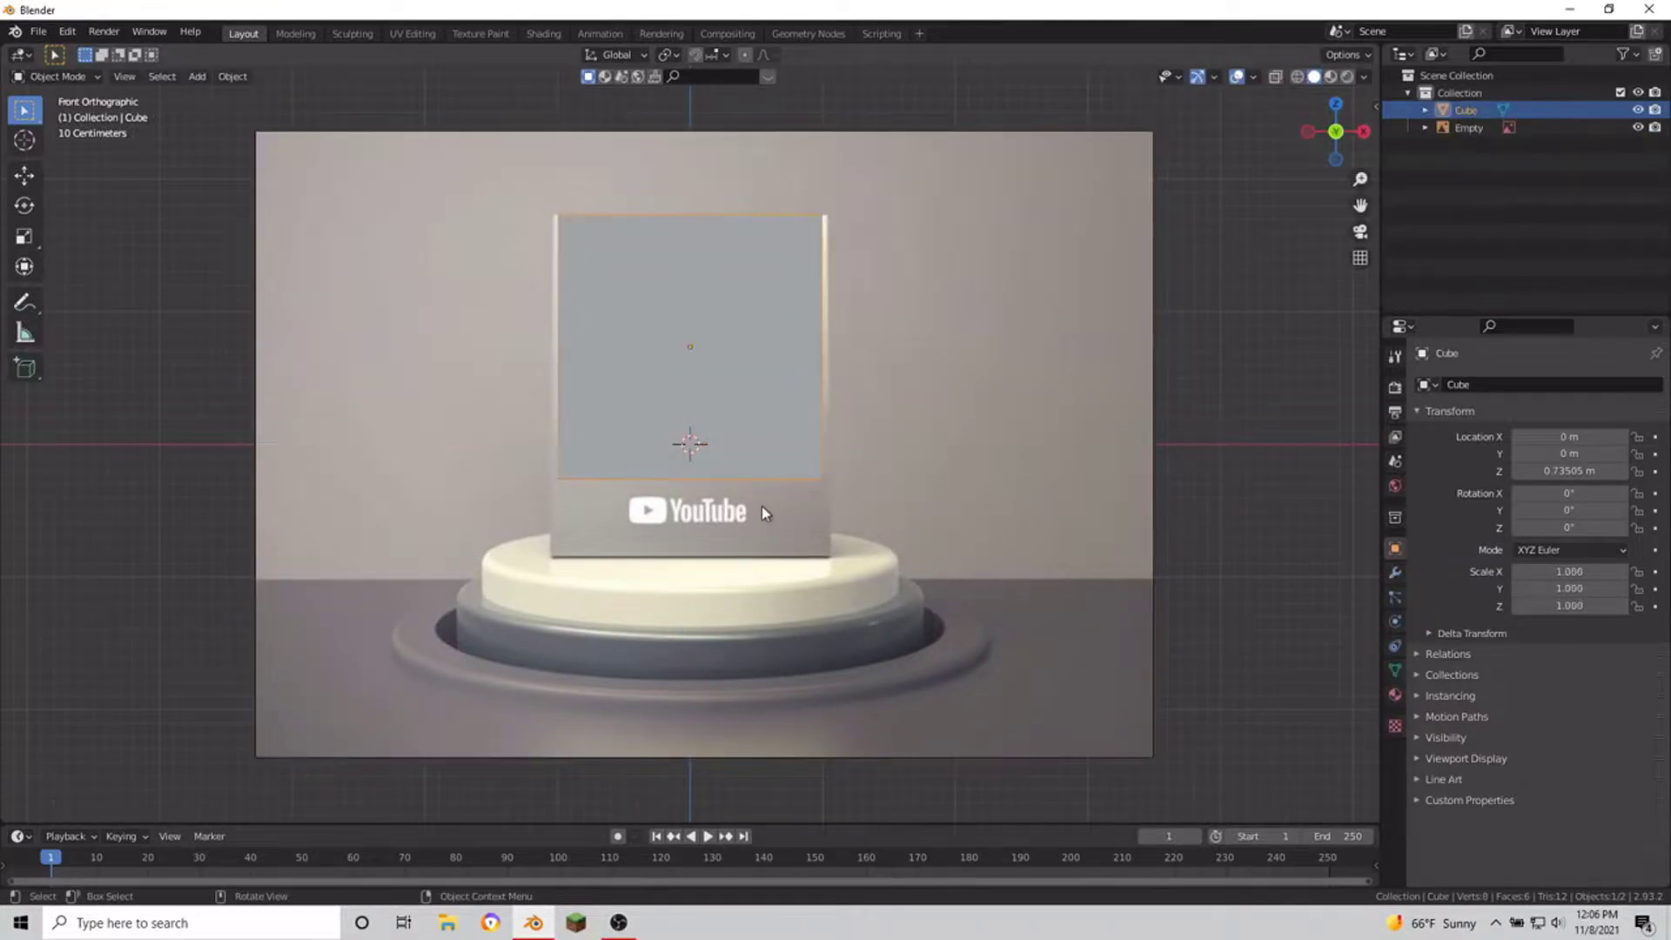
key("Tab")
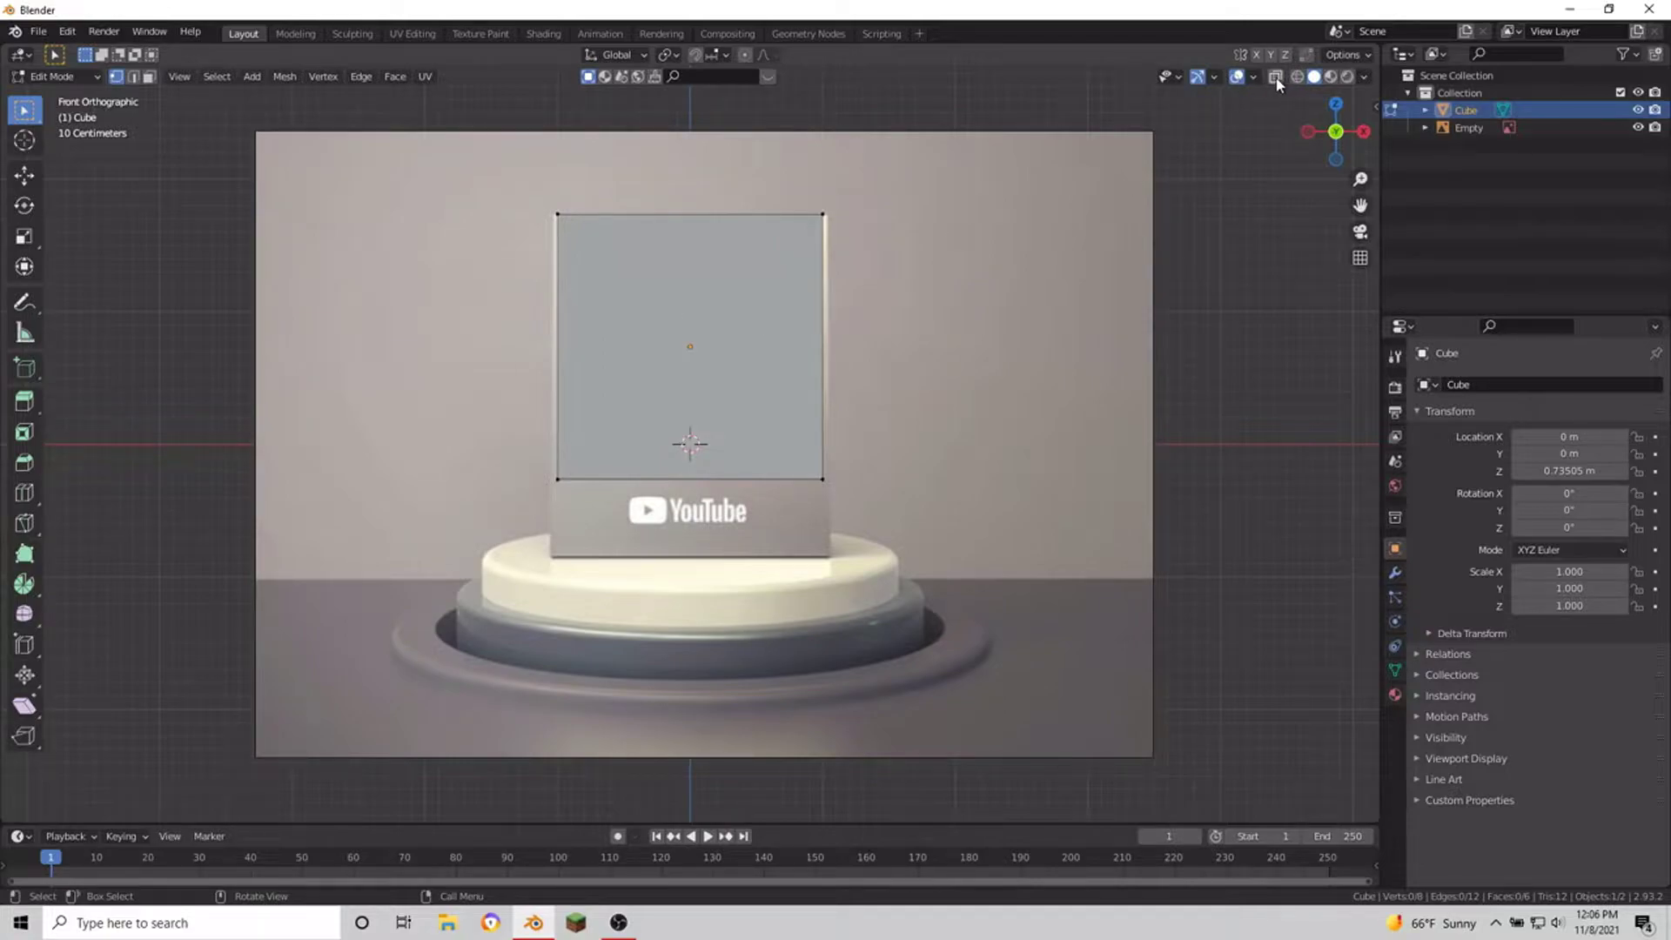
left_click(1276, 79)
key("g")
key("z")
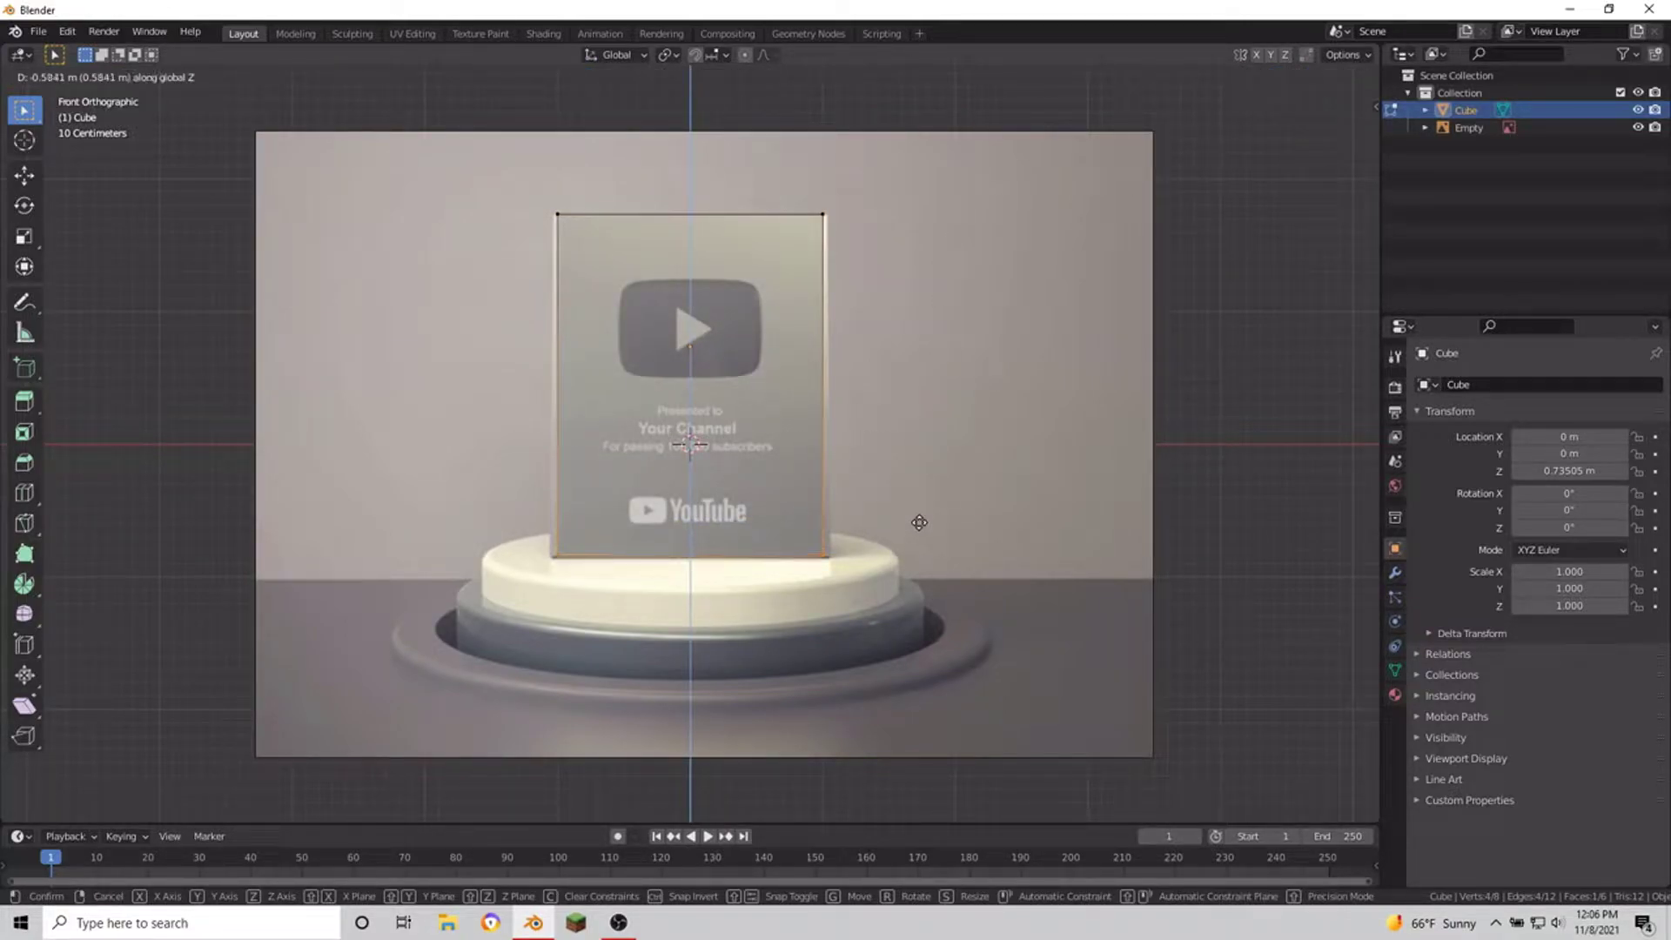
key("Escape")
key("g")
key("x")
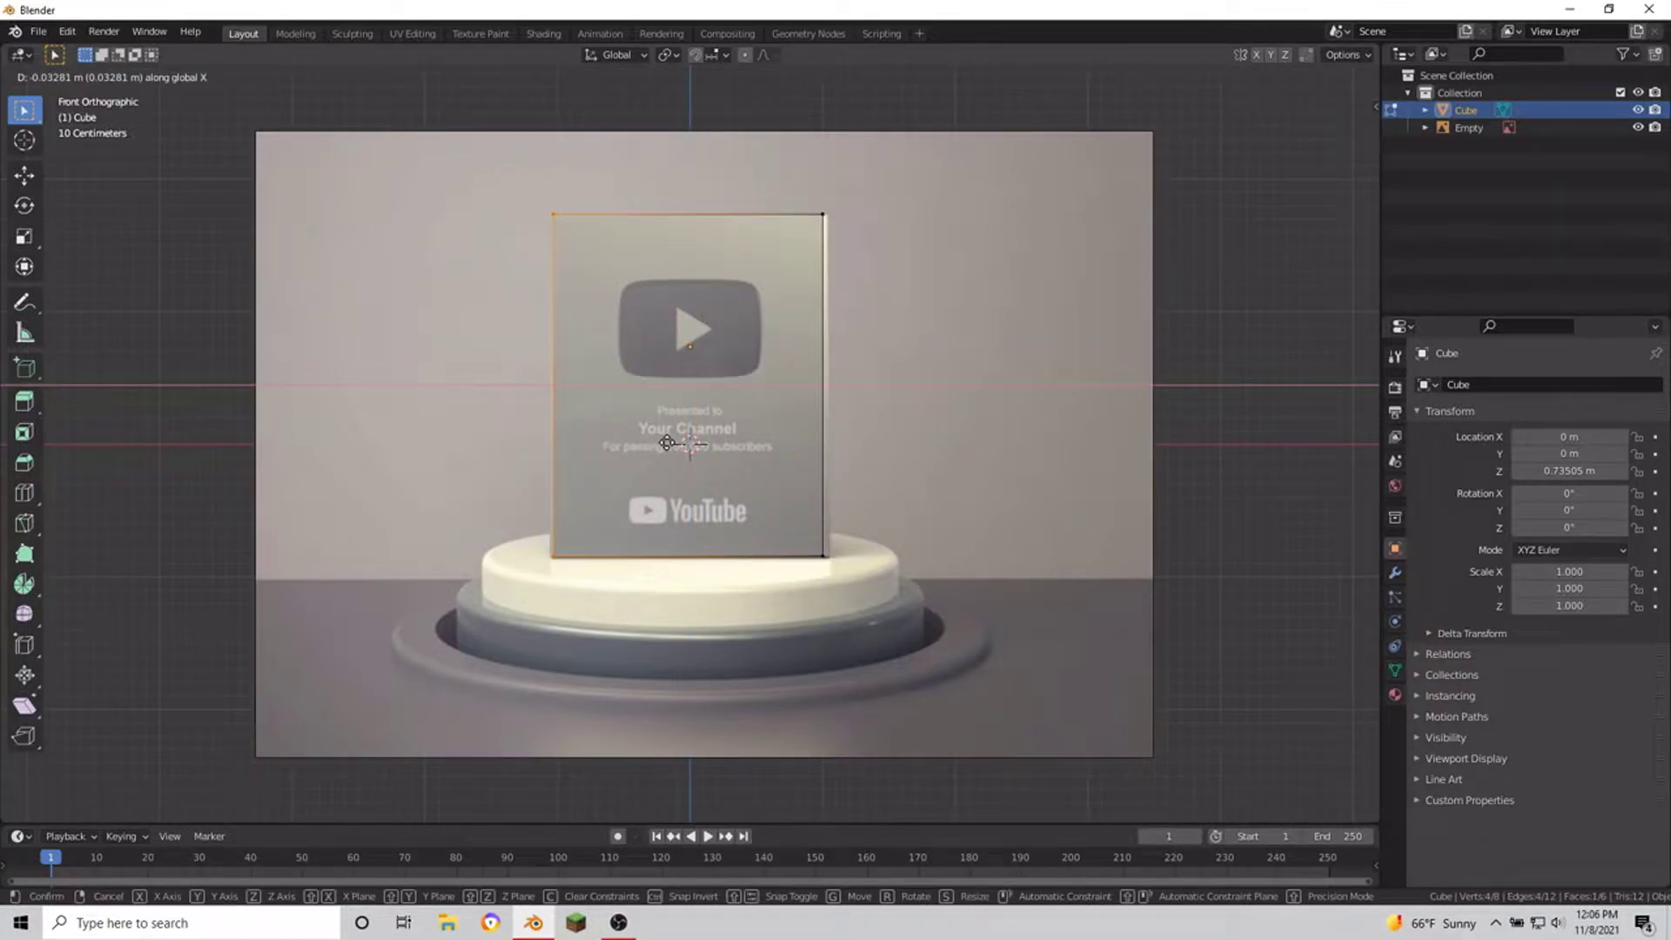
left_click(980, 458)
Step: Flatten the cube to a 0.085 Y scale and unhide the reference photo
key("Tab")
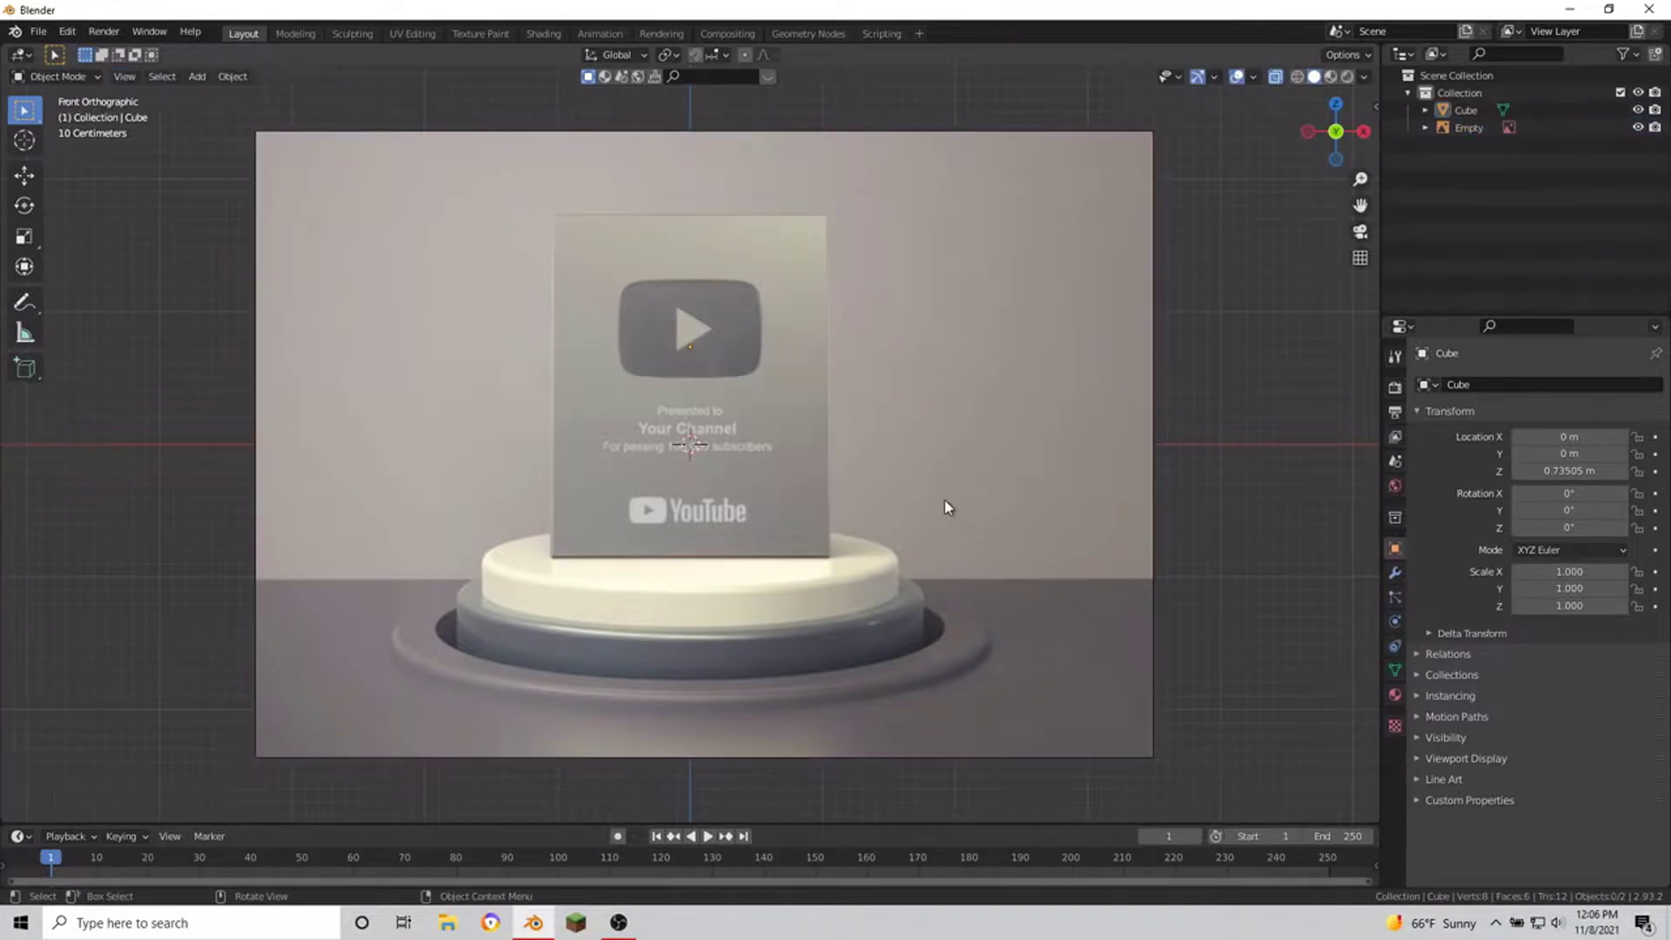
mouse_move(944, 500)
middle_mouse_down()
mouse_move(702, 545)
mouse_move(625, 491)
middle_mouse_up()
key("KP_3")
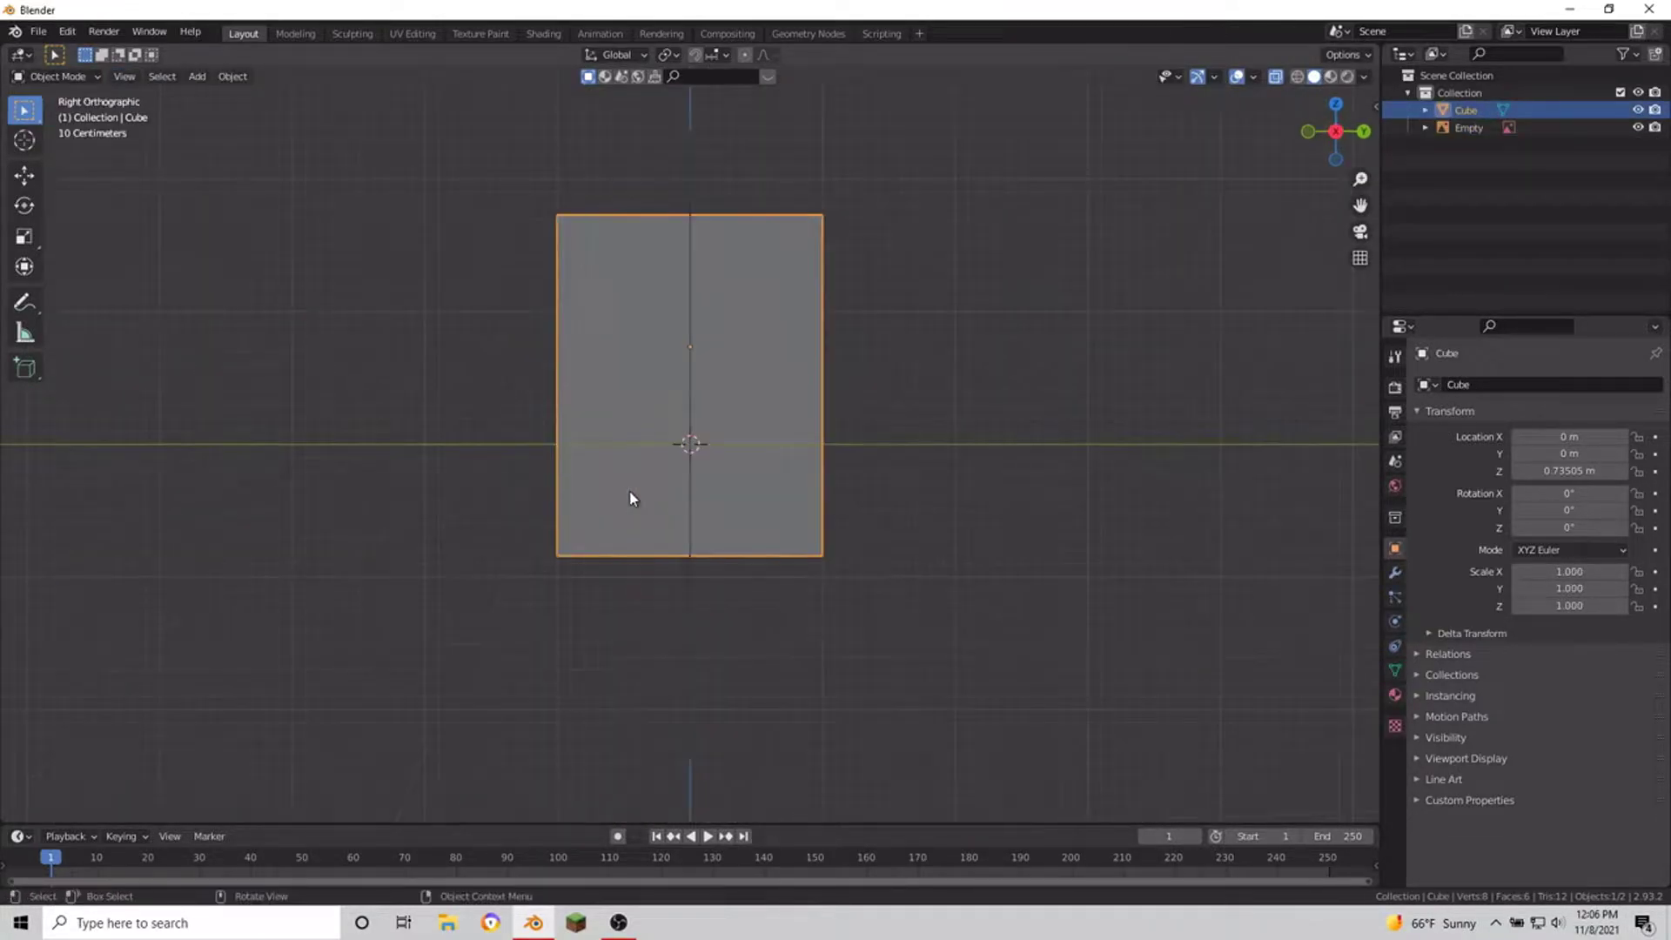
key("s")
key("y")
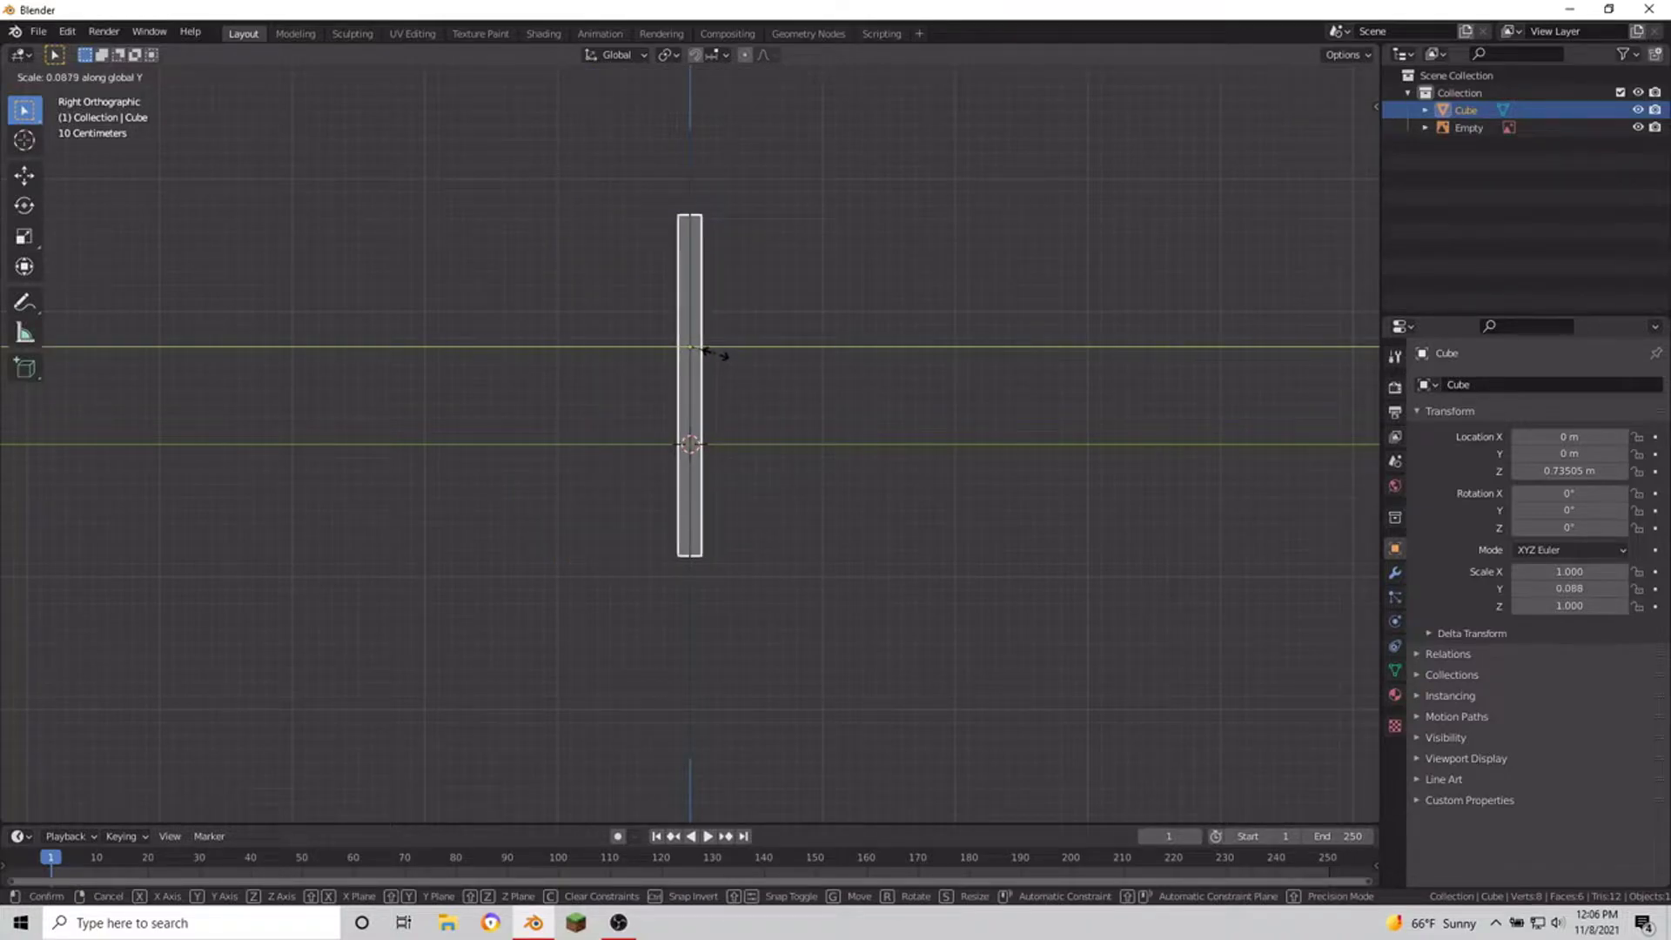
left_click(713, 352)
mouse_move(714, 353)
middle_mouse_down()
mouse_move(736, 504)
mouse_move(978, 320)
middle_mouse_up()
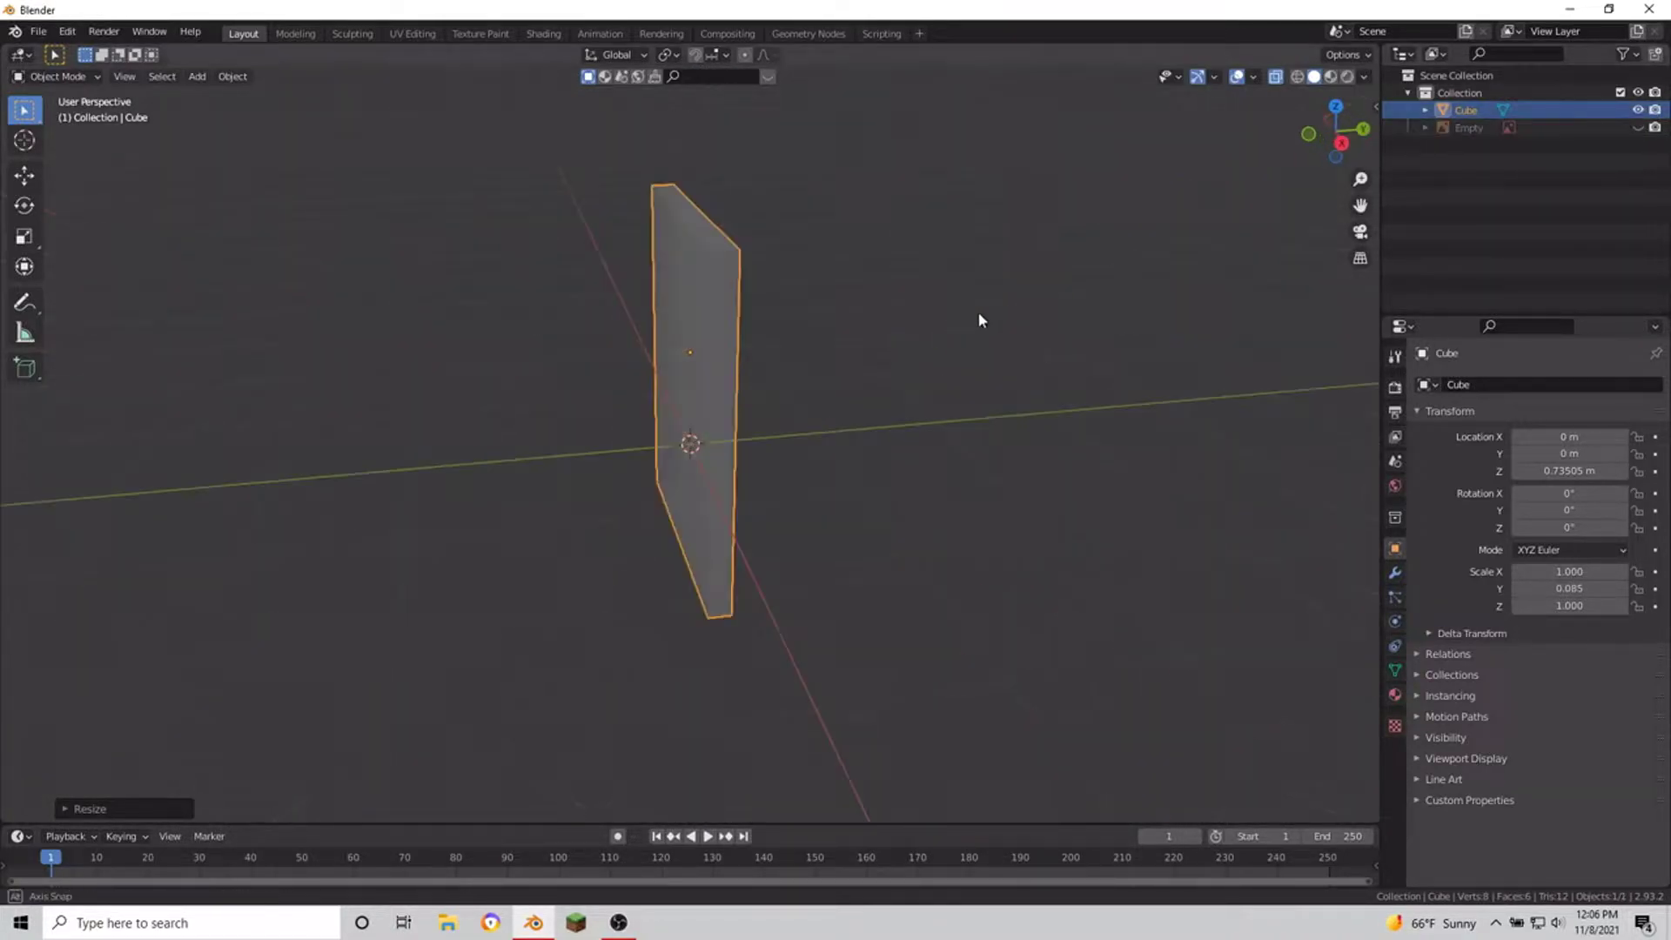
key("KP_1")
key("alt+h")
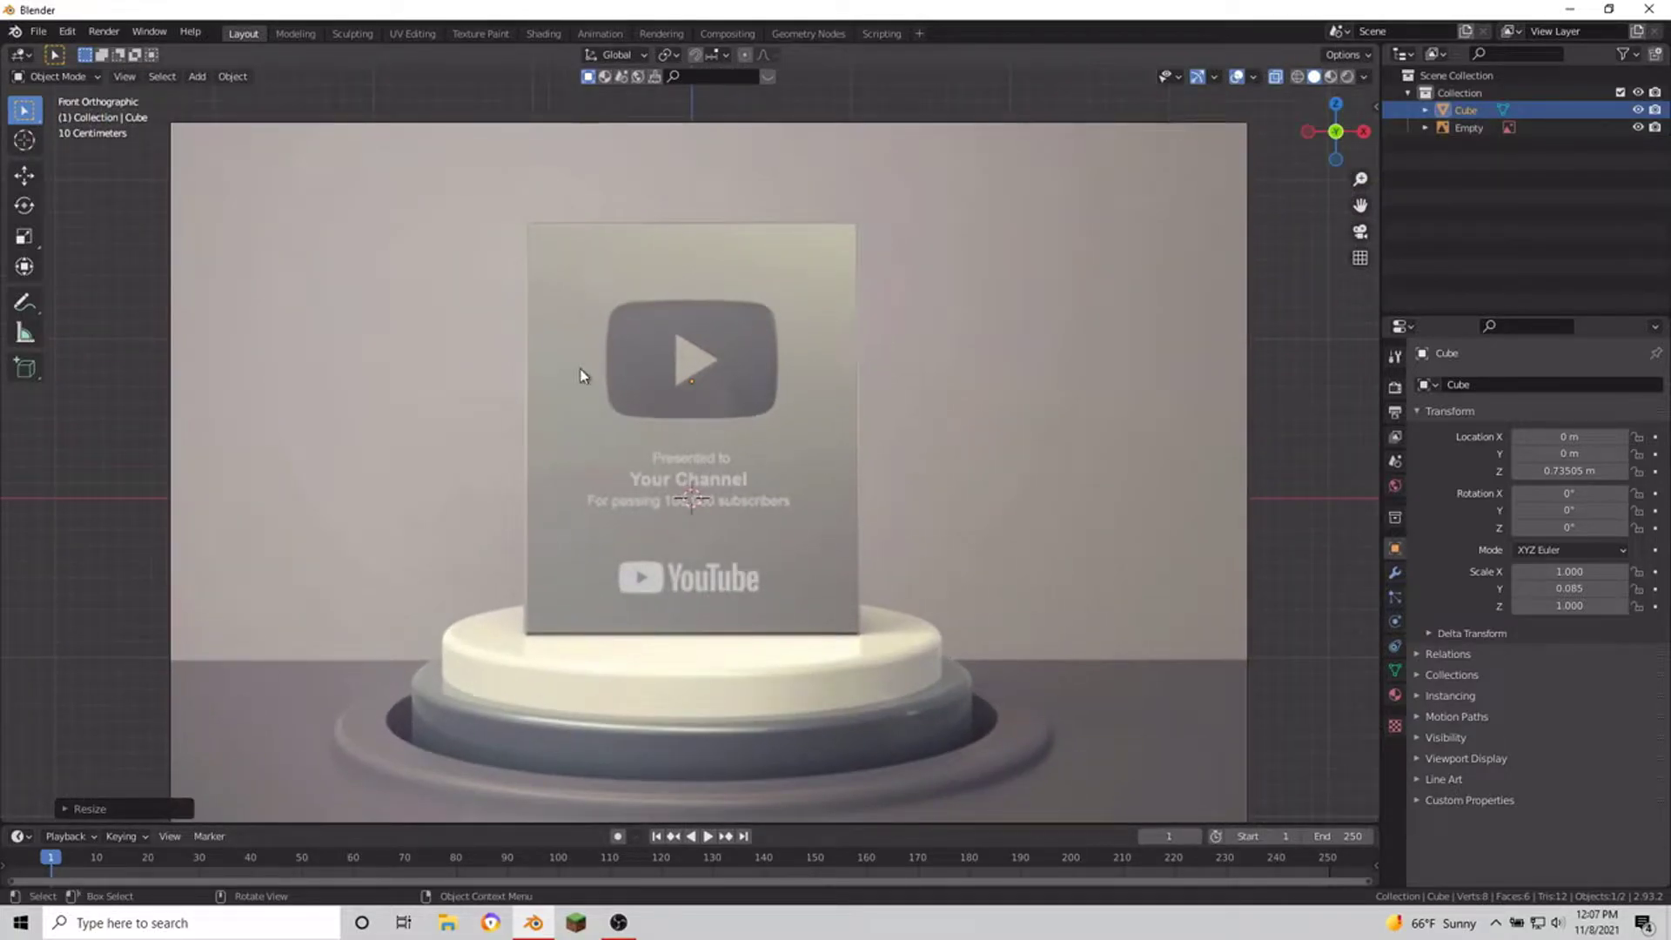
mouse_move(586, 374)
middle_mouse_down()
mouse_move(757, 309)
mouse_move(687, 304)
mouse_move(836, 296)
middle_mouse_up()
Step: Add two horizontal and two vertical loop cuts framing the play-button logo
key("Tab")
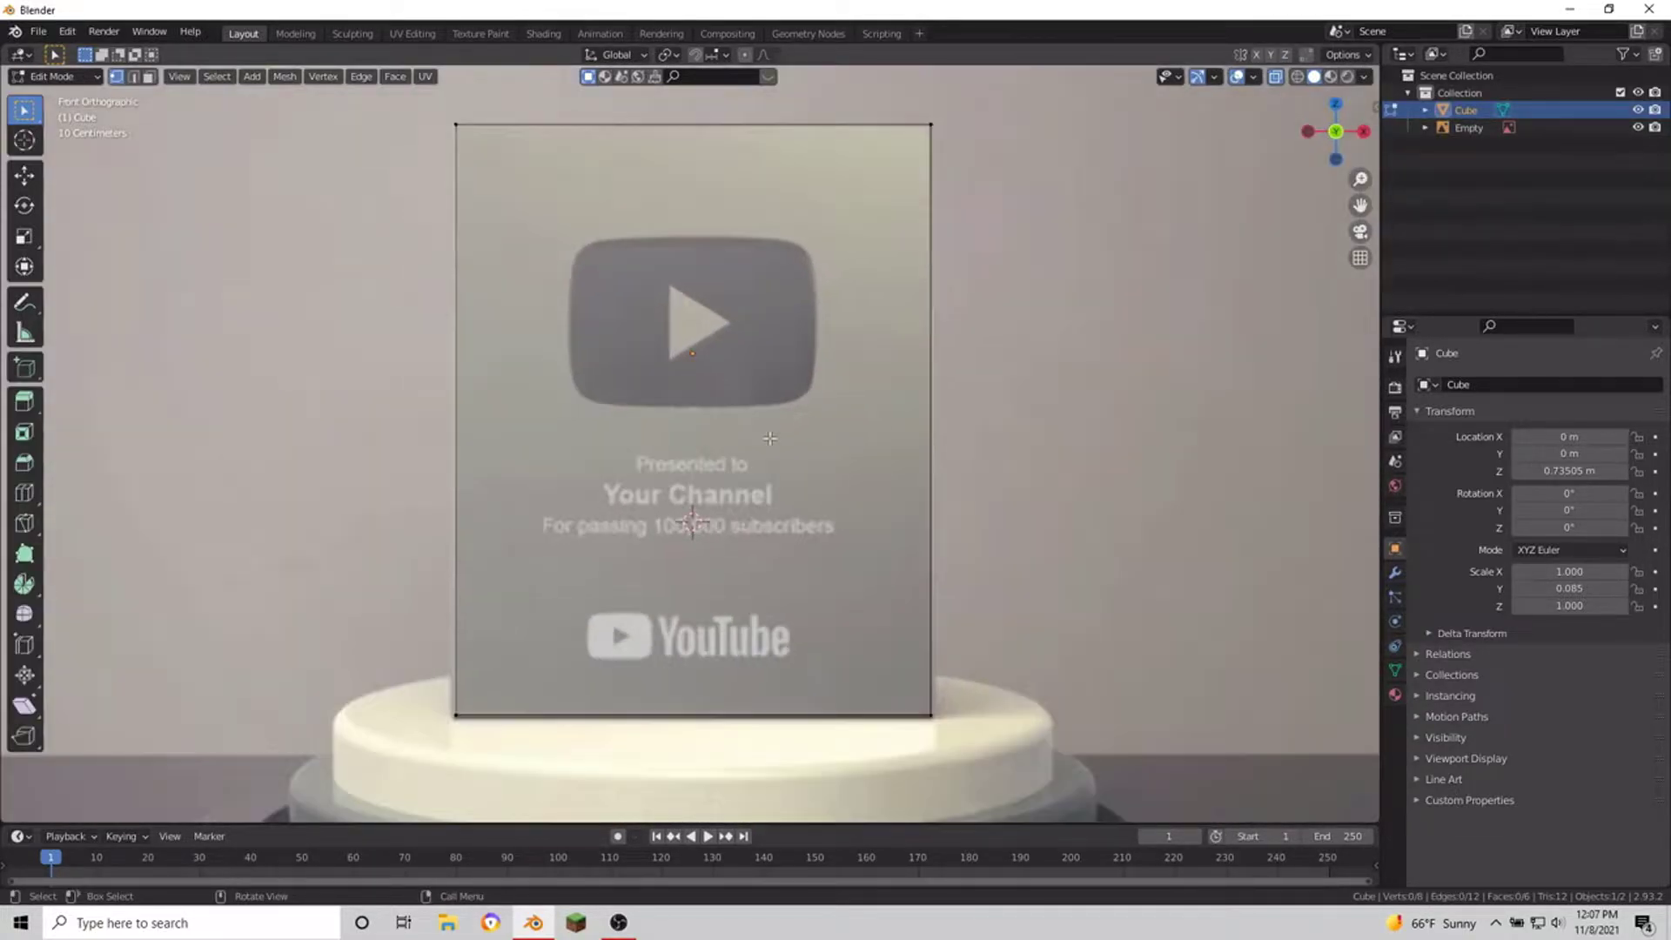
scroll(769, 438, "up", 1)
scroll(750, 440, "up", 3, "shift")
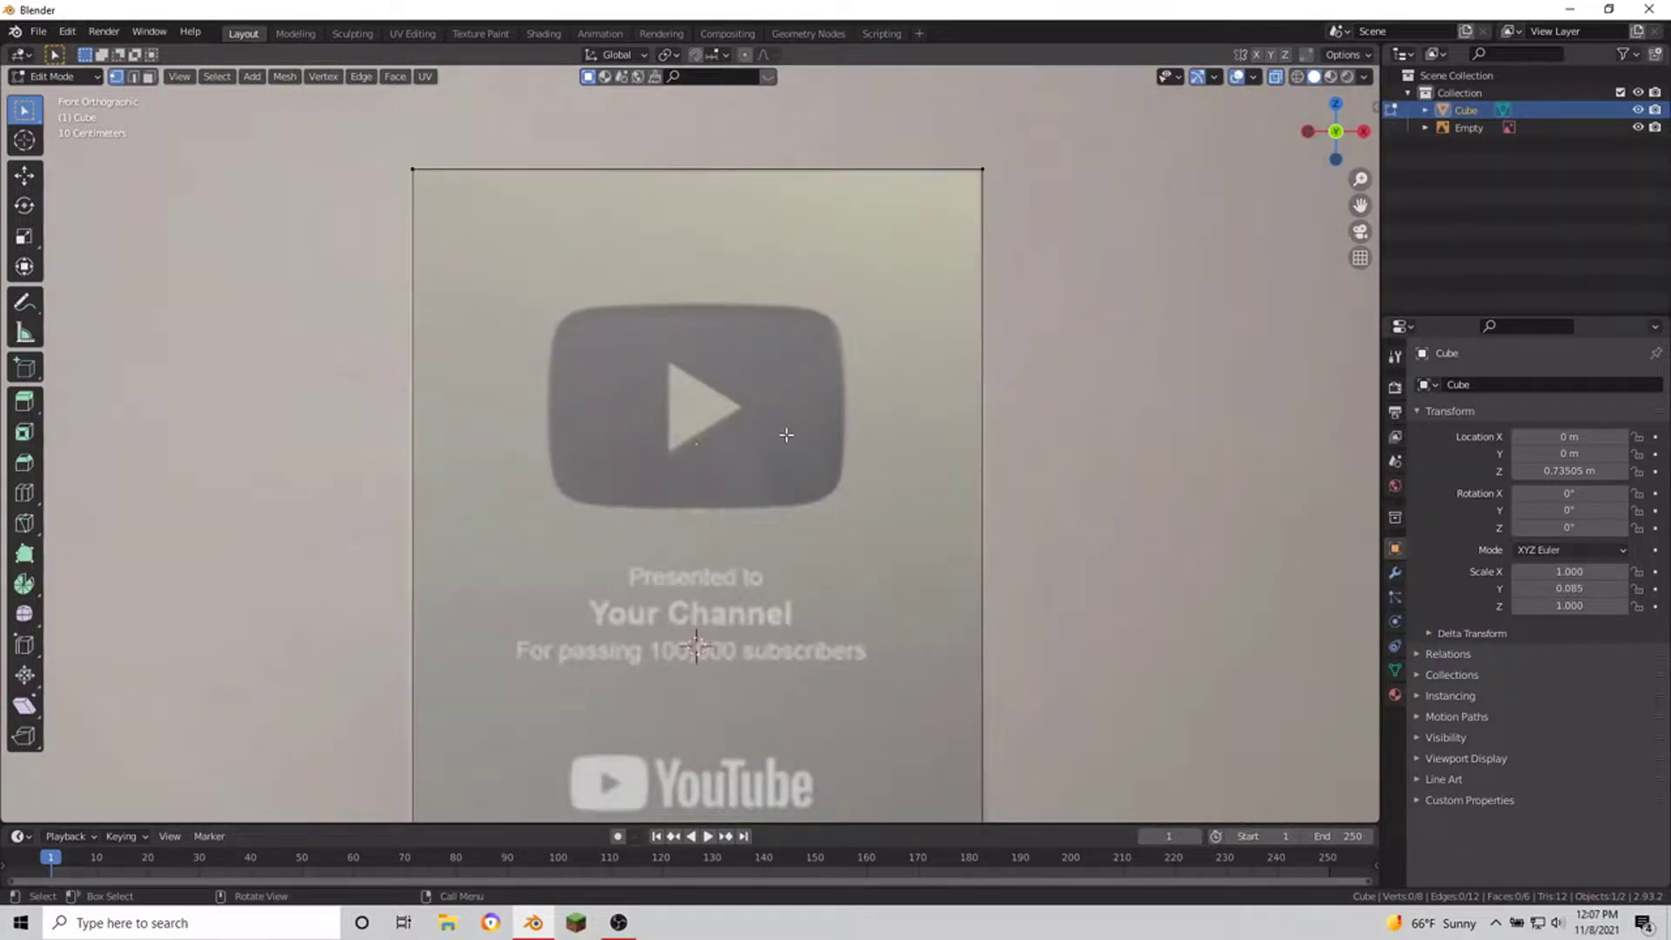
left_click(942, 520)
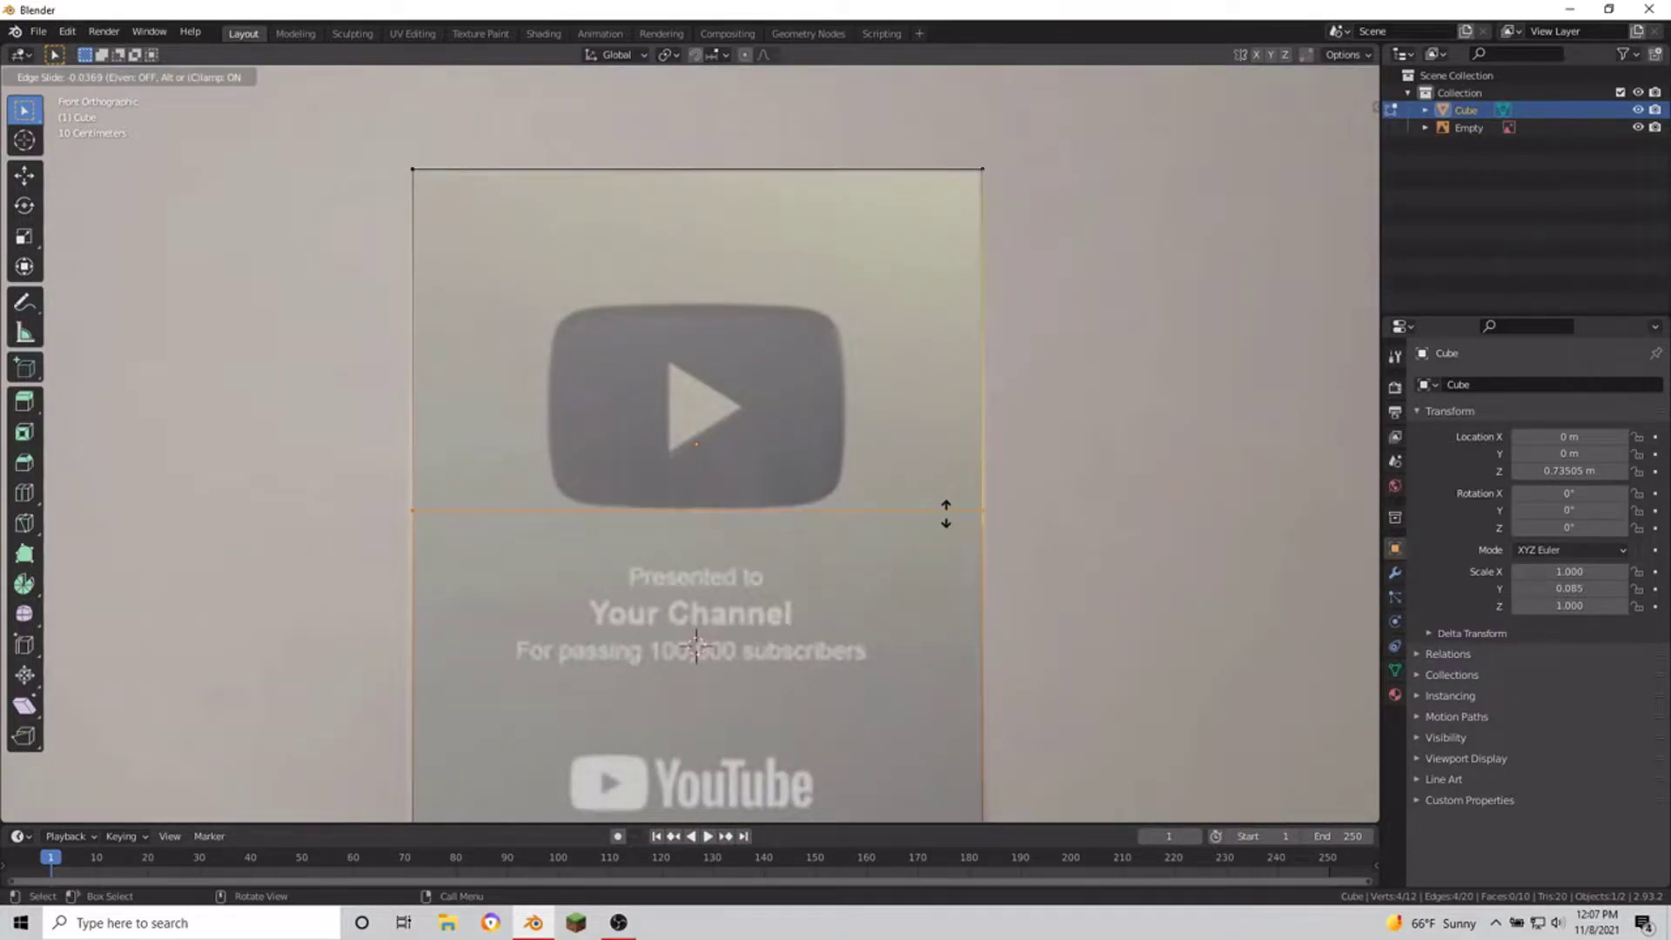
left_click(946, 513)
left_click(929, 276)
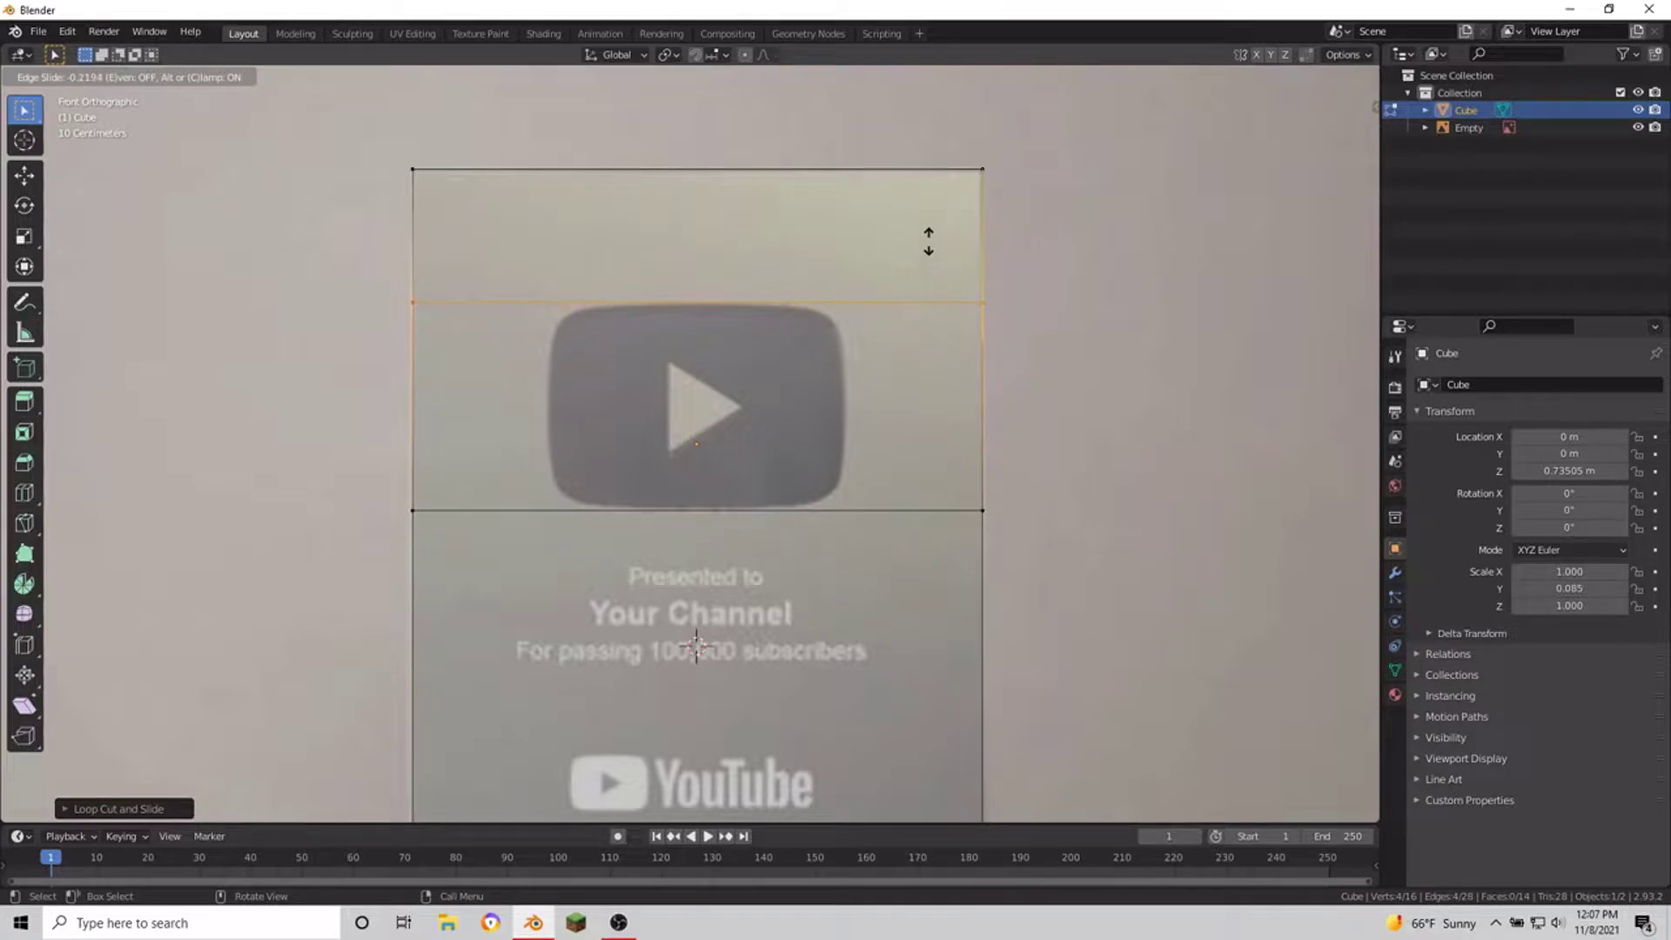
left_click(929, 241)
left_click(974, 305)
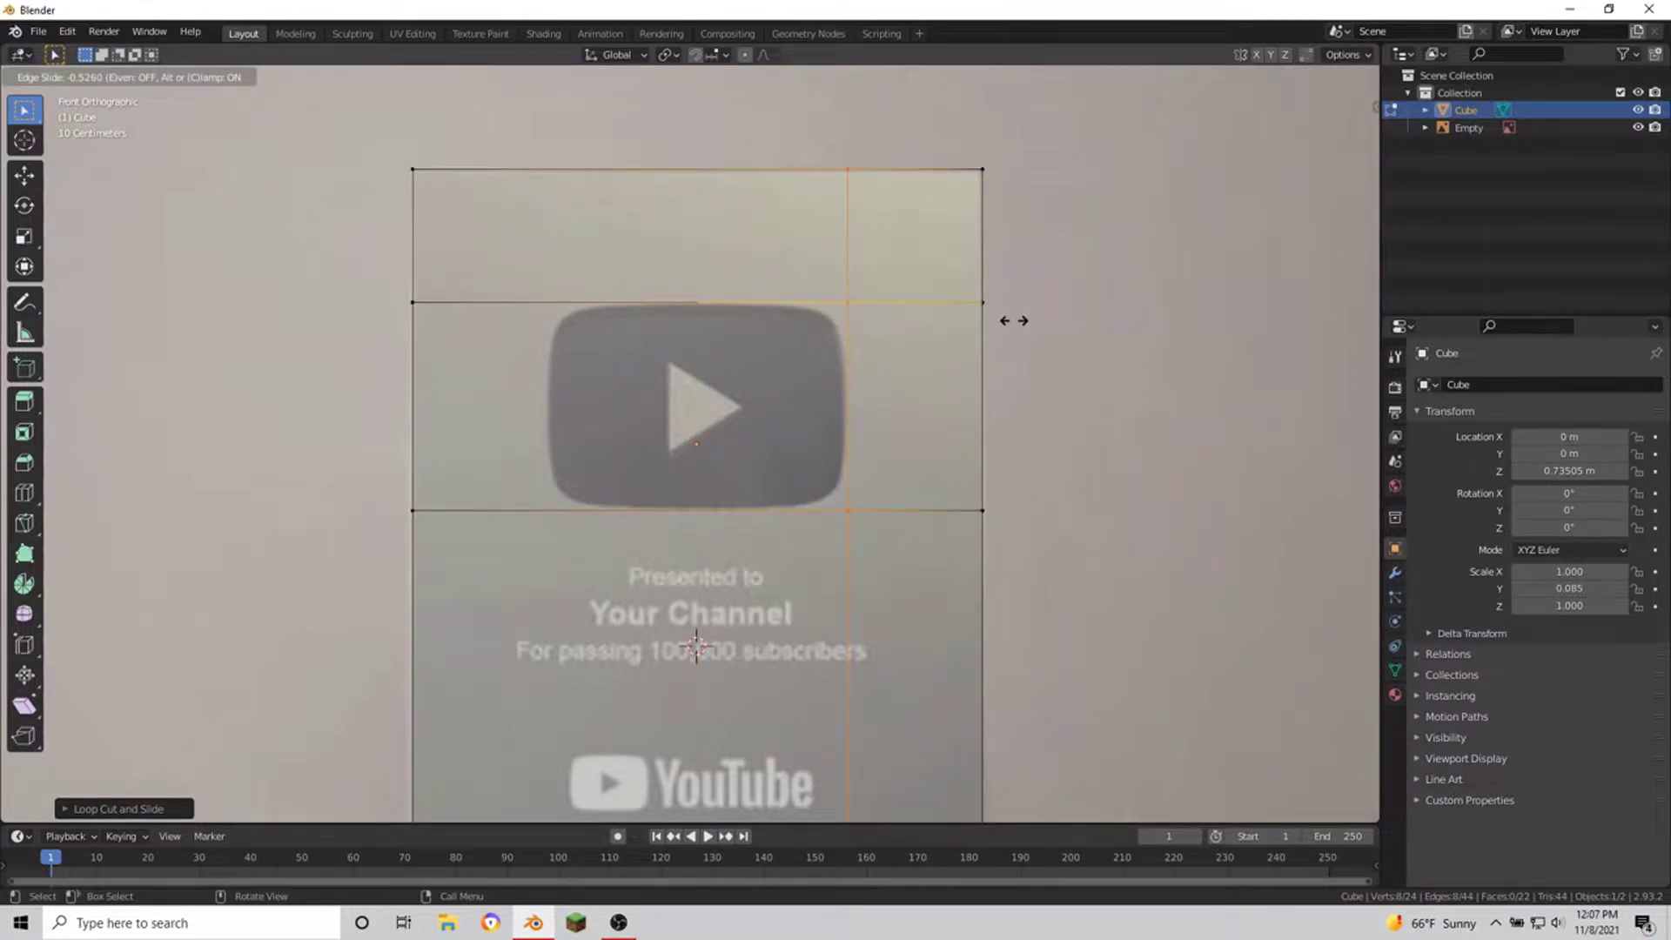
left_click(1013, 321)
left_click(661, 259)
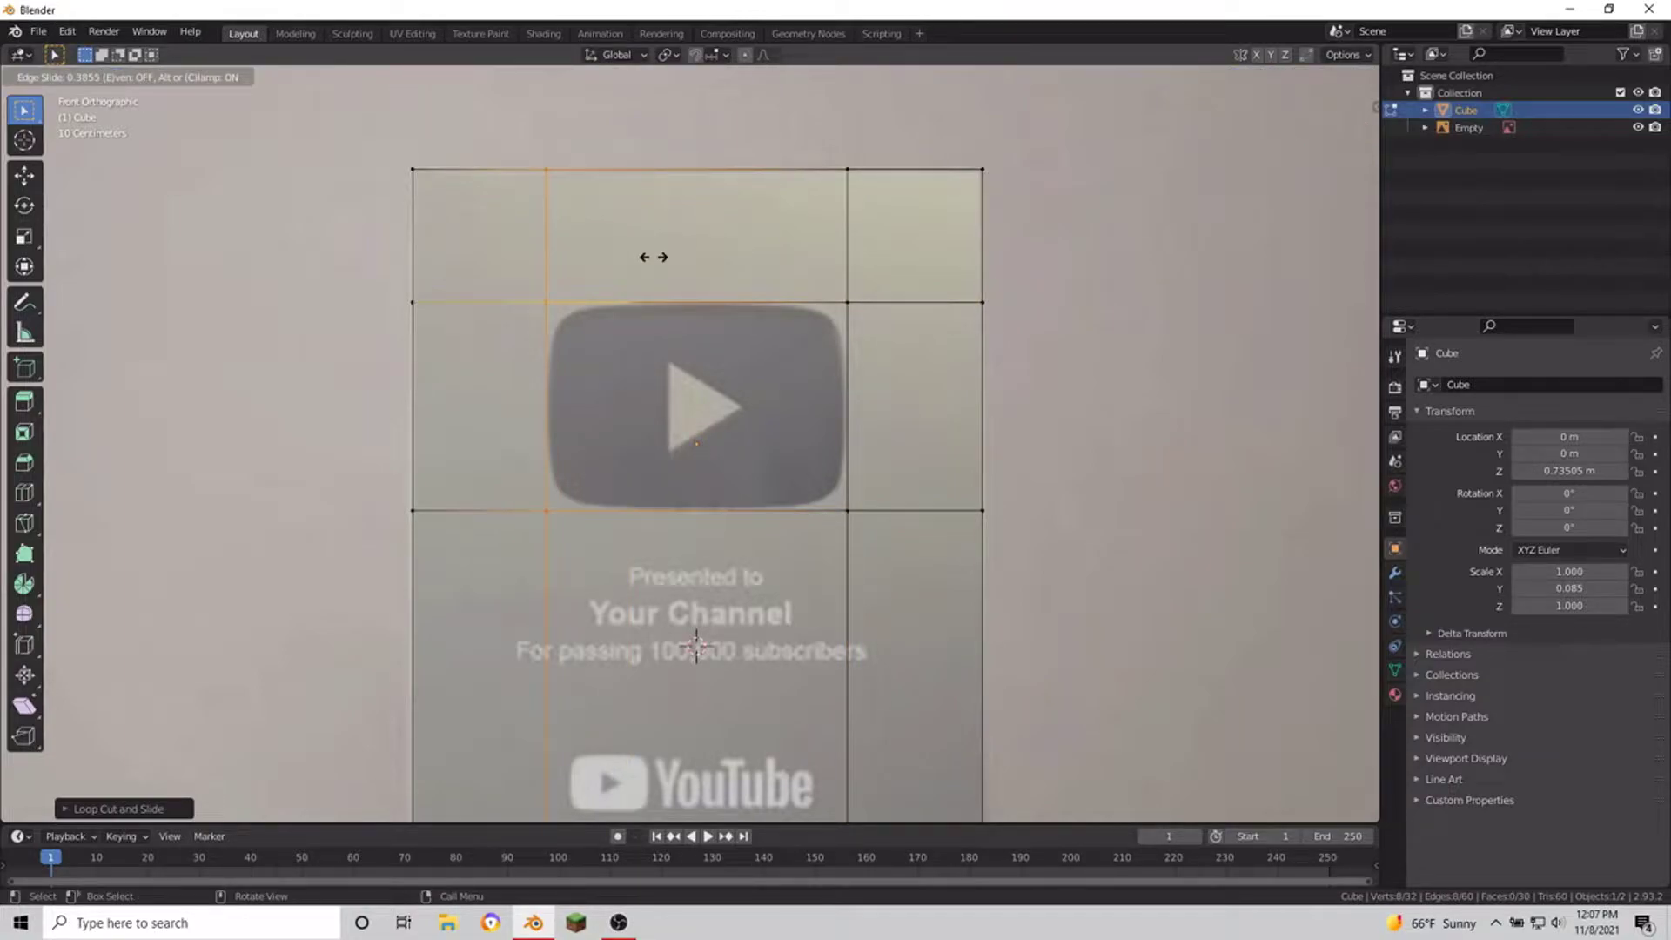
left_click(654, 257)
Step: Bevel the logo area's four corner vertices by 0.187 m with 100 segments
key("alt+a")
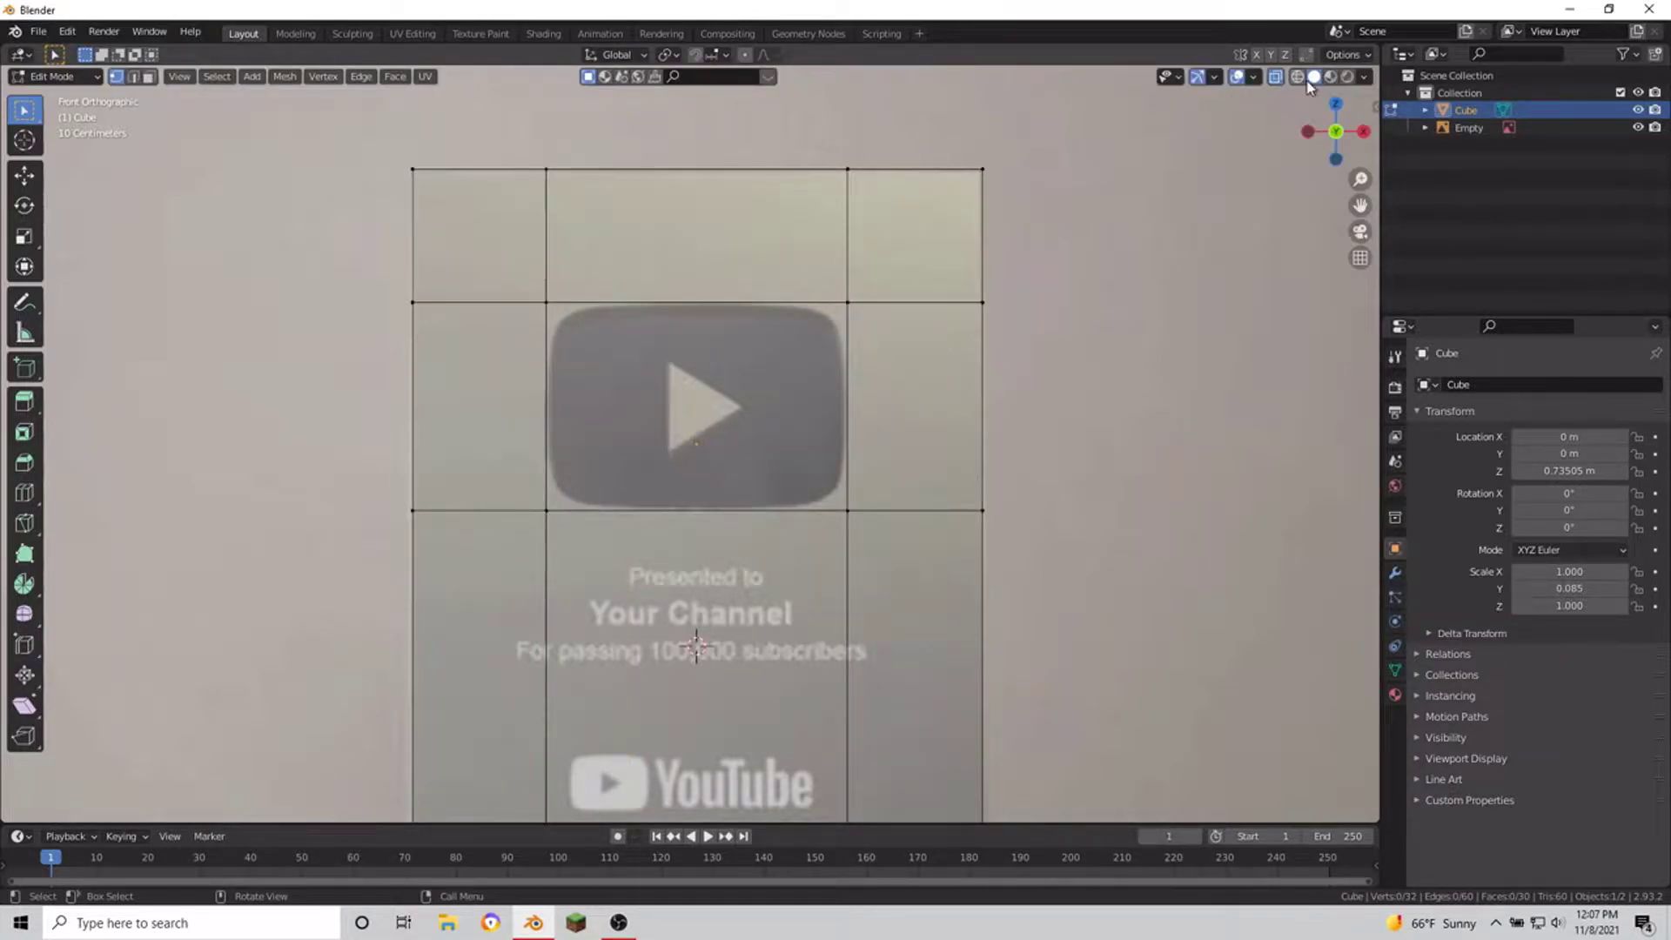
left_click(1275, 76)
left_click(1275, 76)
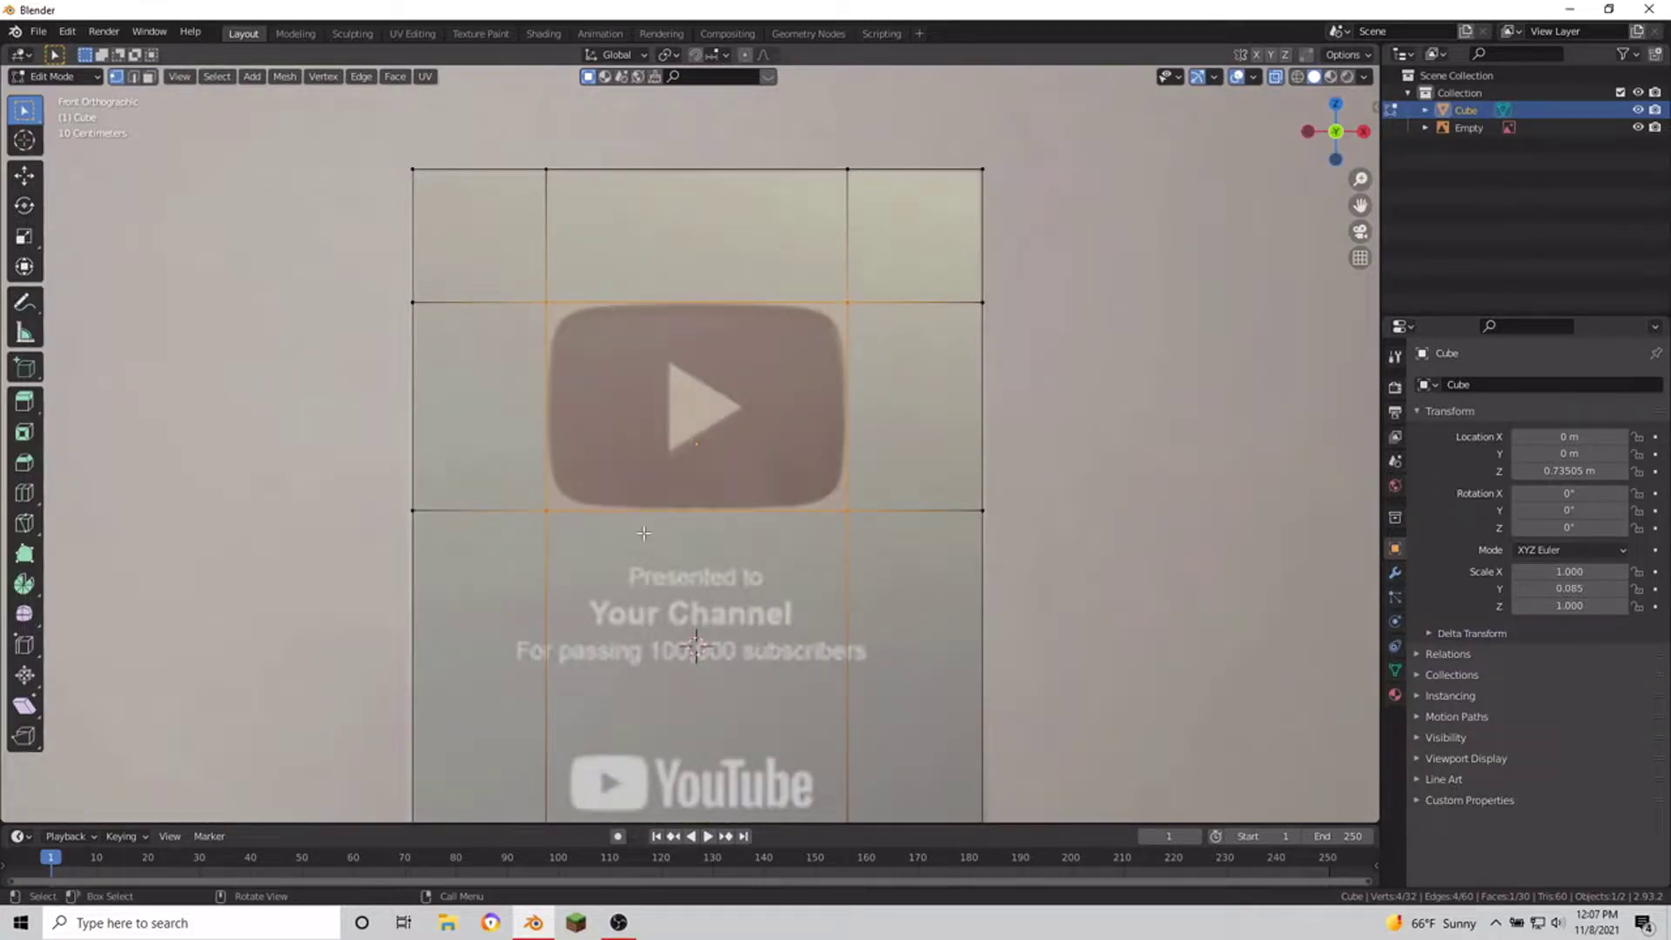
key("ctrl+b")
left_click(864, 454)
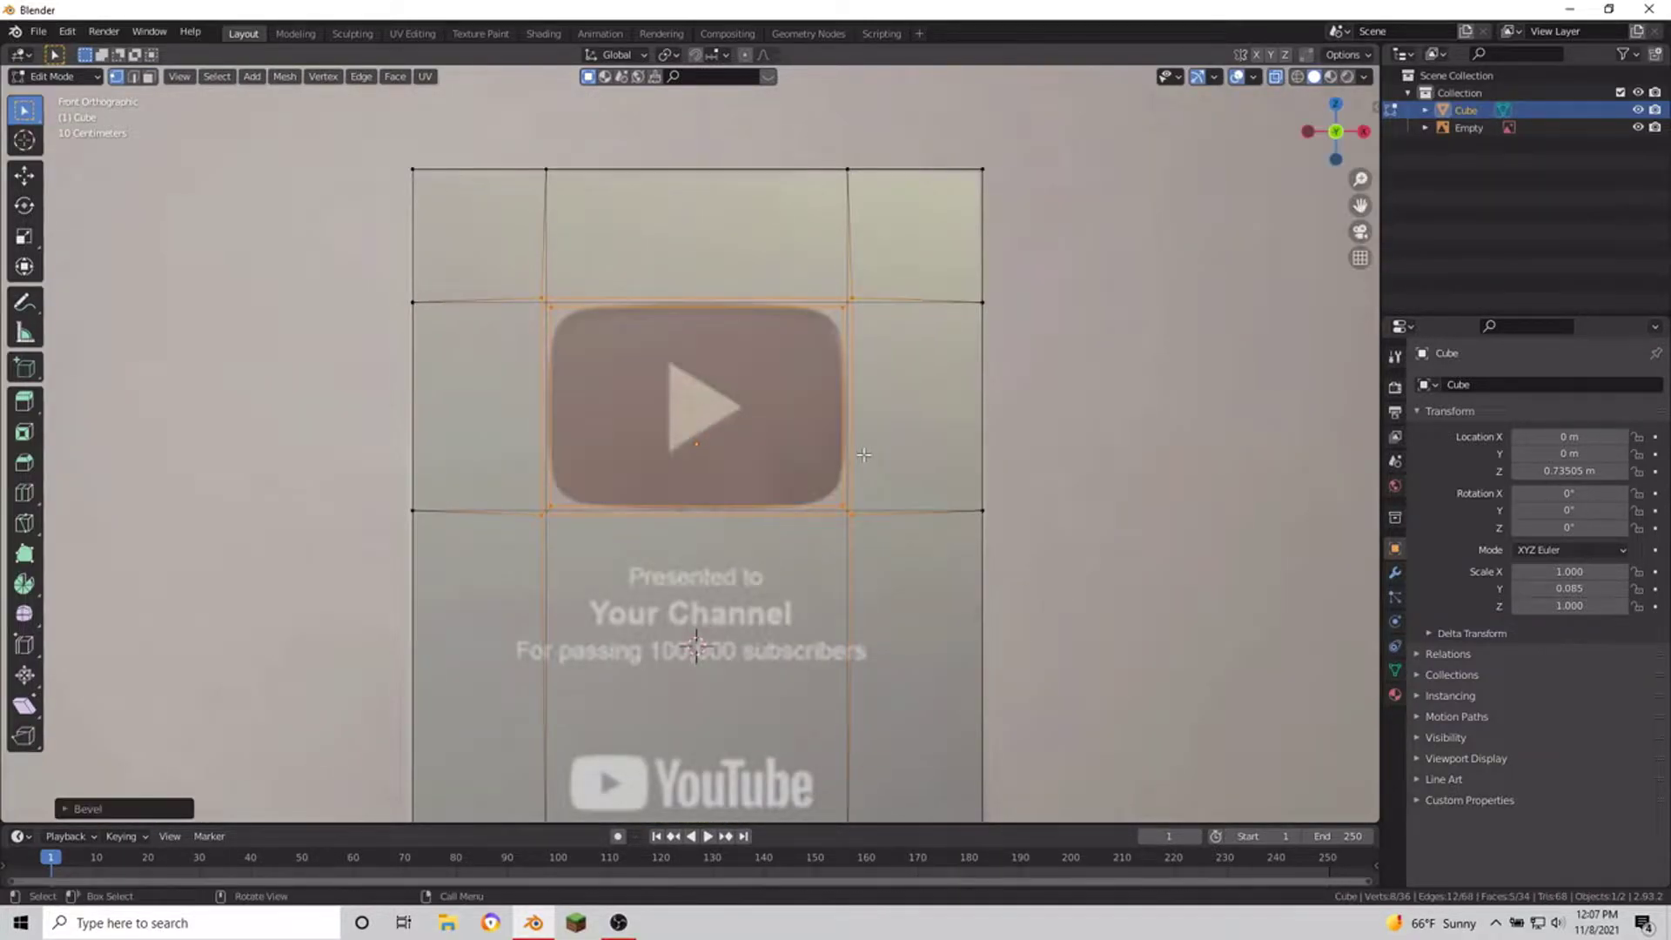
left_click(61, 811)
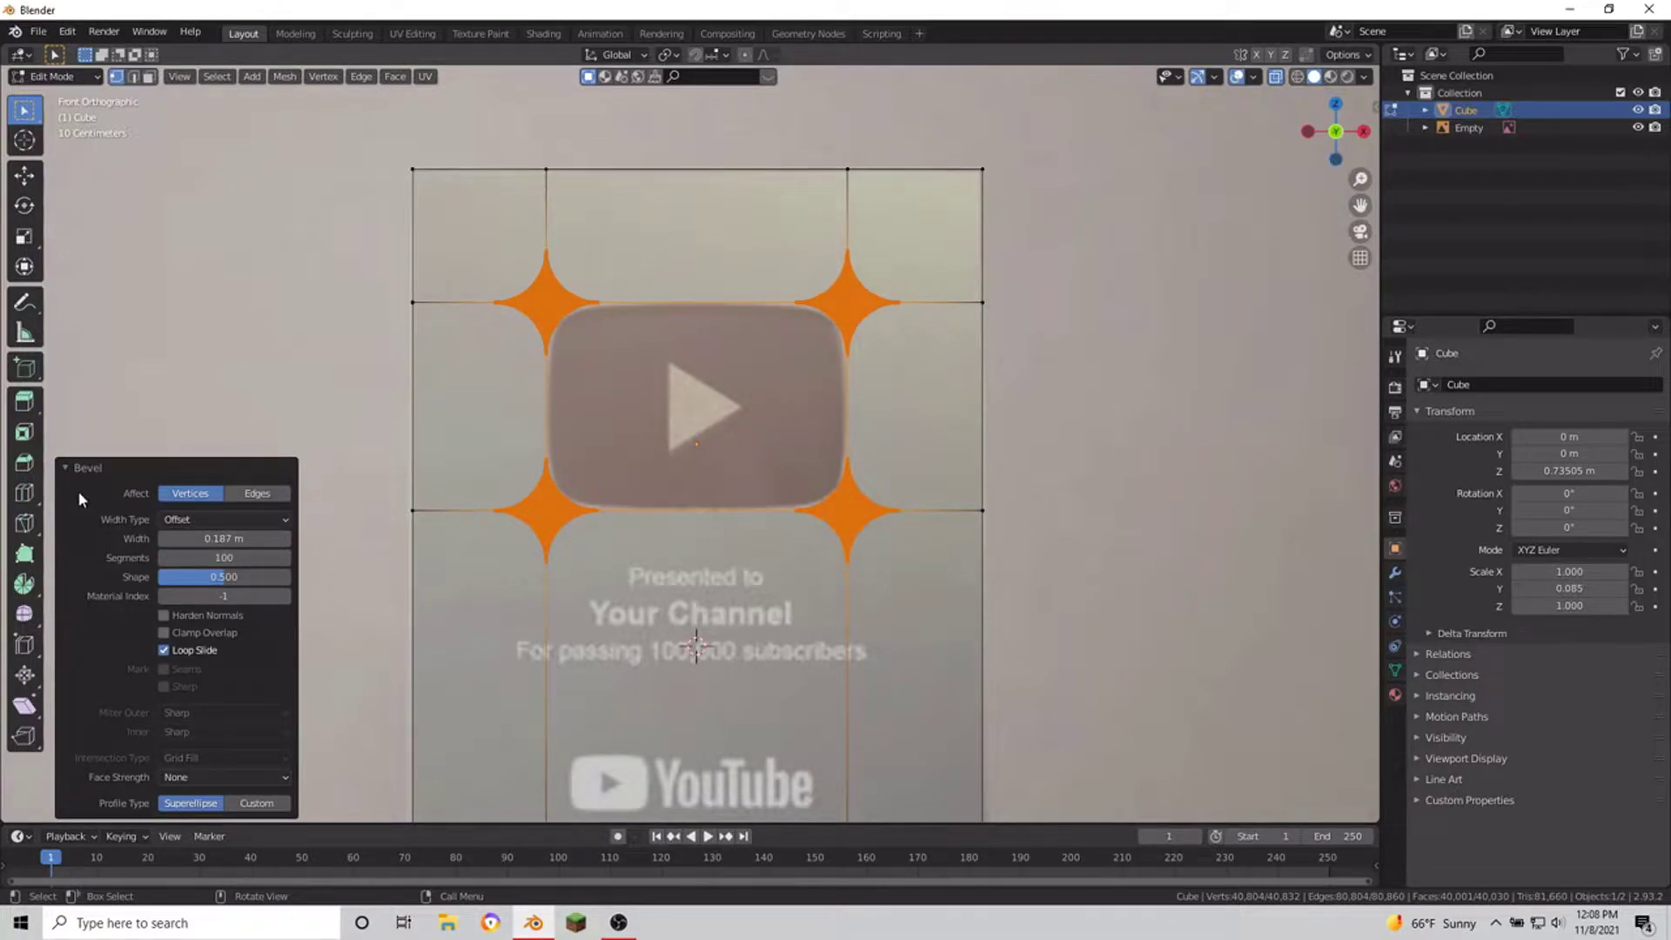
Step: Extrude the rounded play-button face 0.0835 m into the slab, checking from the right side
key("alt+a")
mouse_move(78, 491)
middle_mouse_down()
mouse_move(586, 596)
mouse_move(1106, 166)
middle_mouse_up()
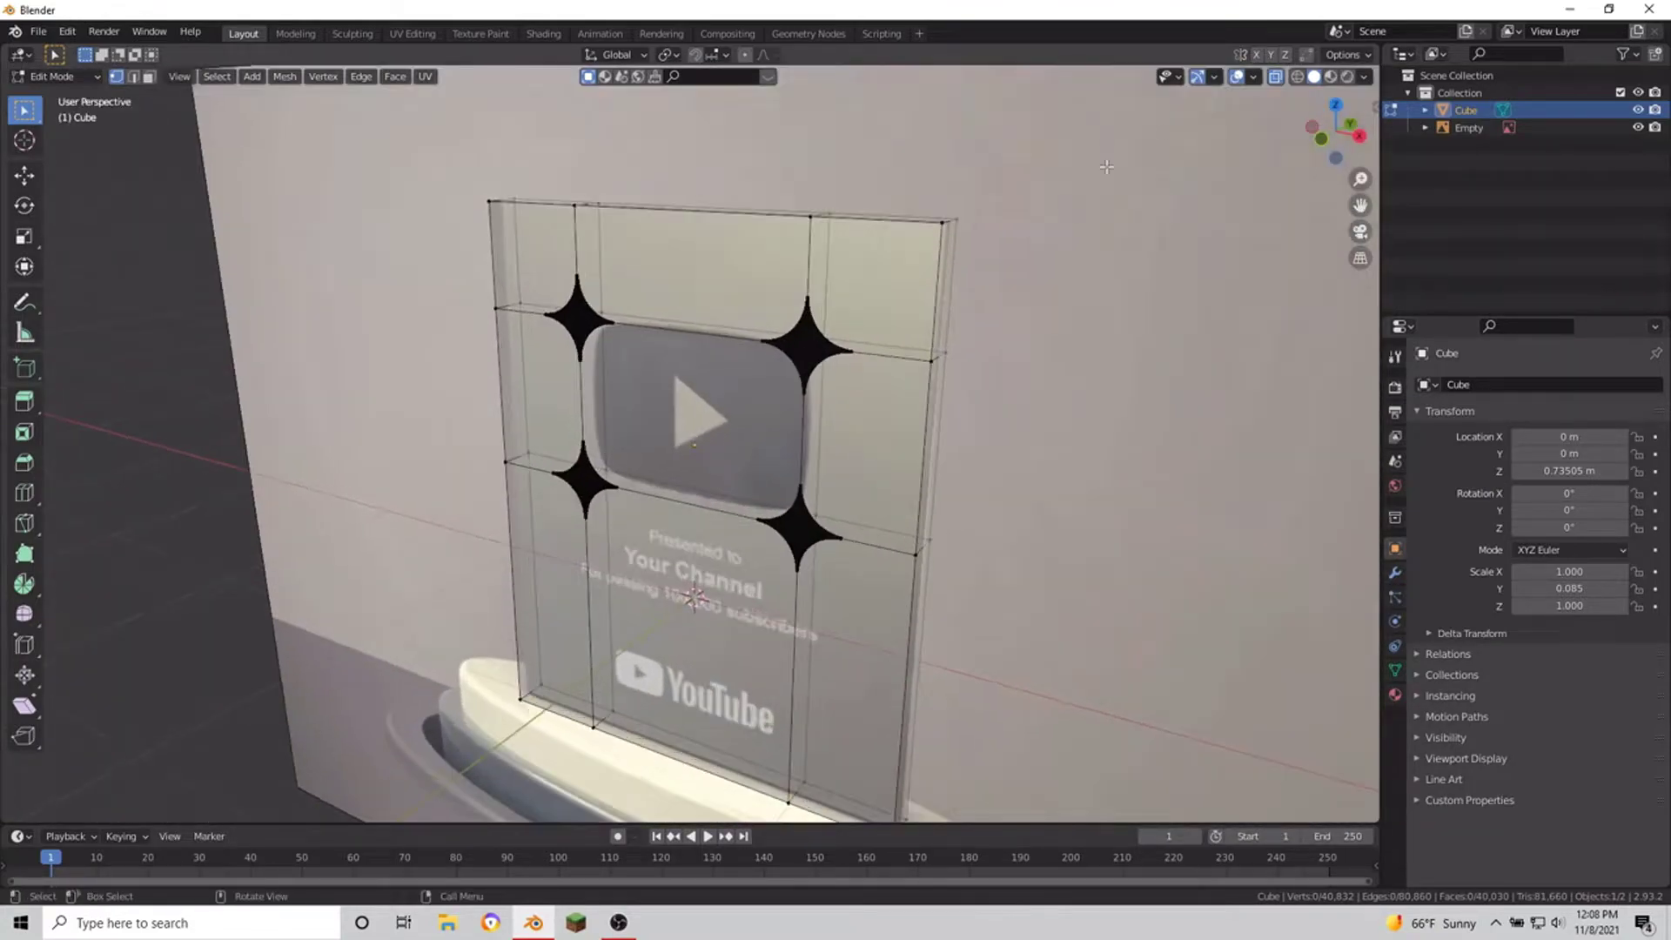
left_click(684, 423)
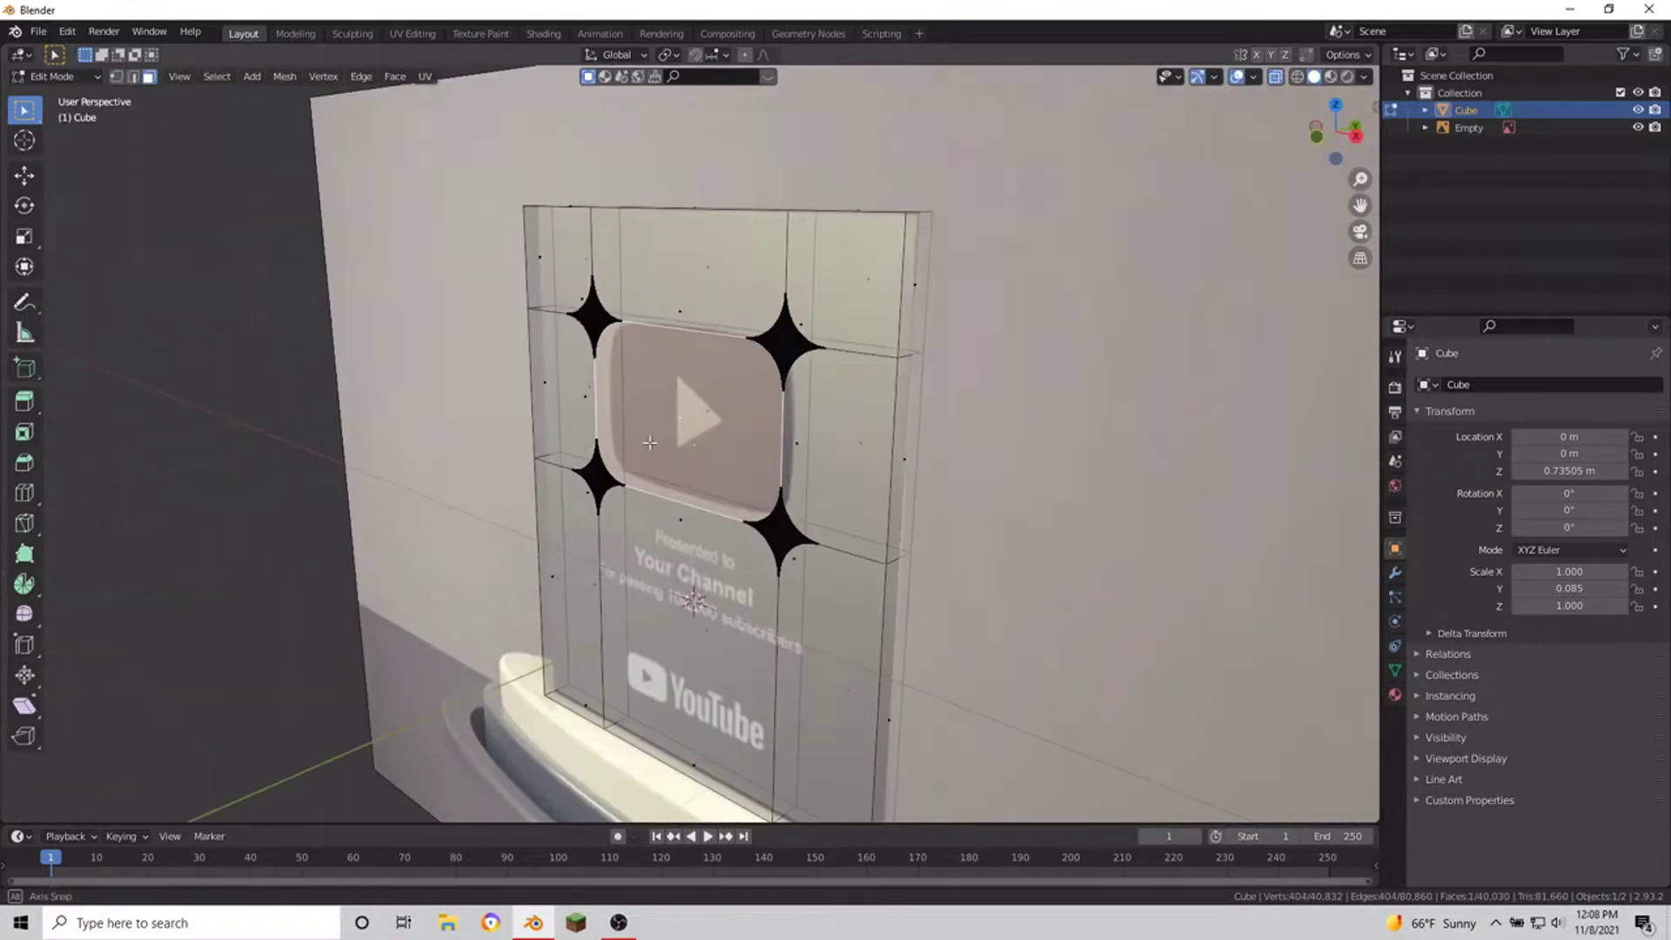
key("Tab")
key("Tab")
mouse_move(749, 492)
middle_mouse_down()
mouse_move(942, 526)
mouse_move(711, 474)
middle_mouse_up()
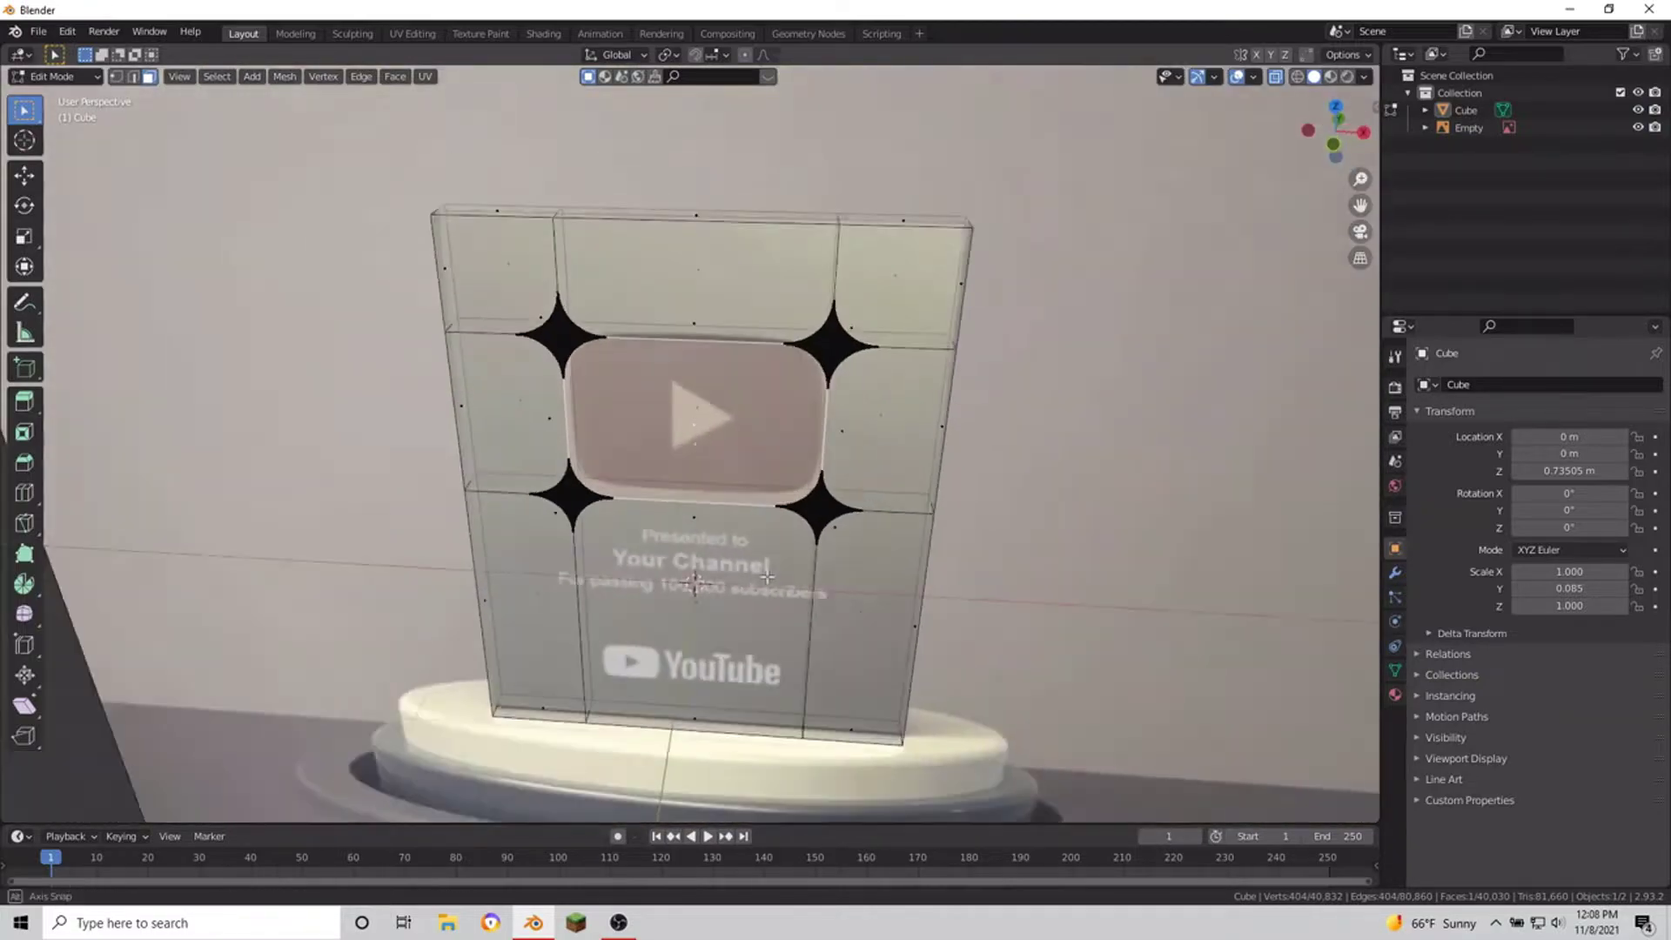
key("KP_3")
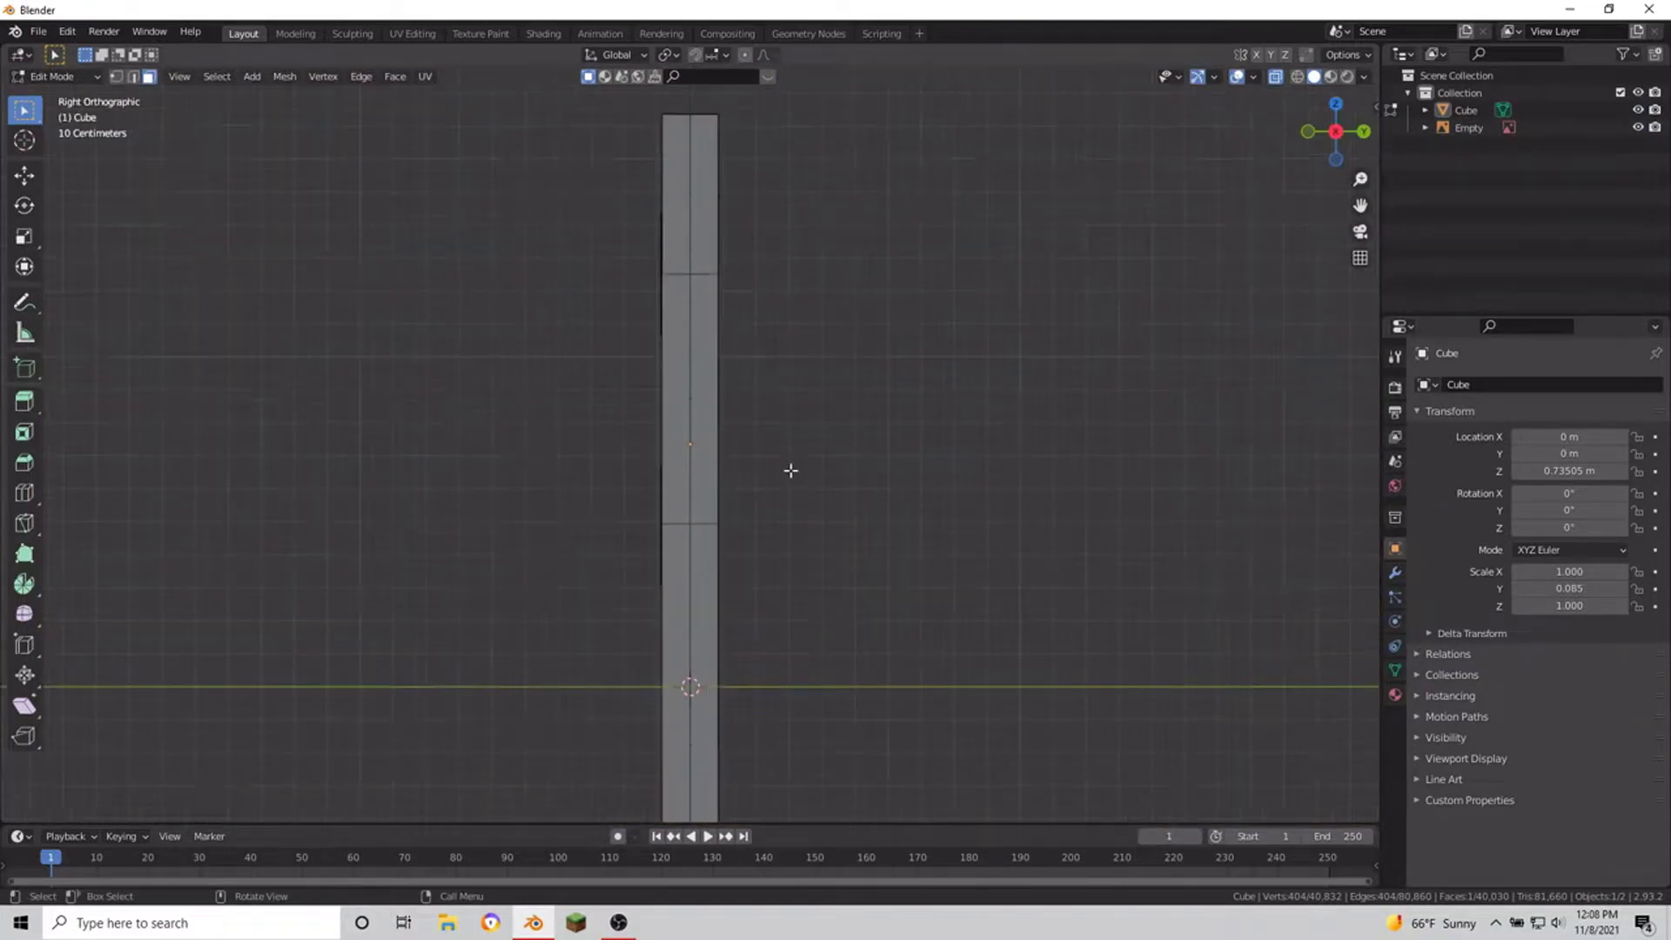
key("g")
key("Escape")
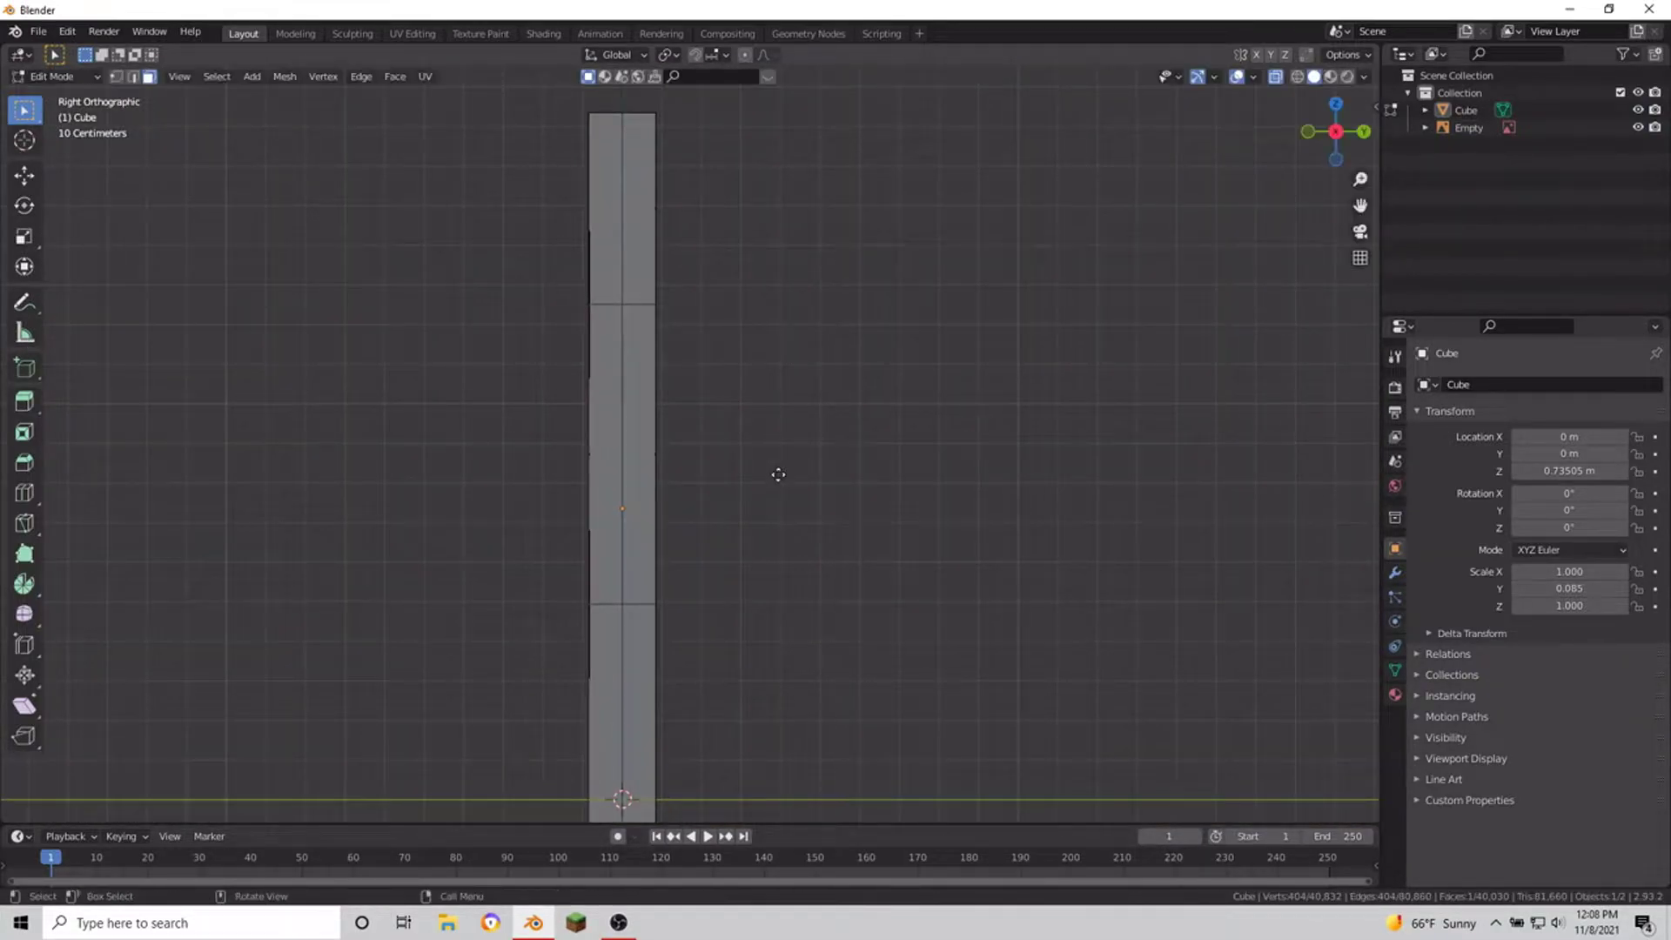
key("e")
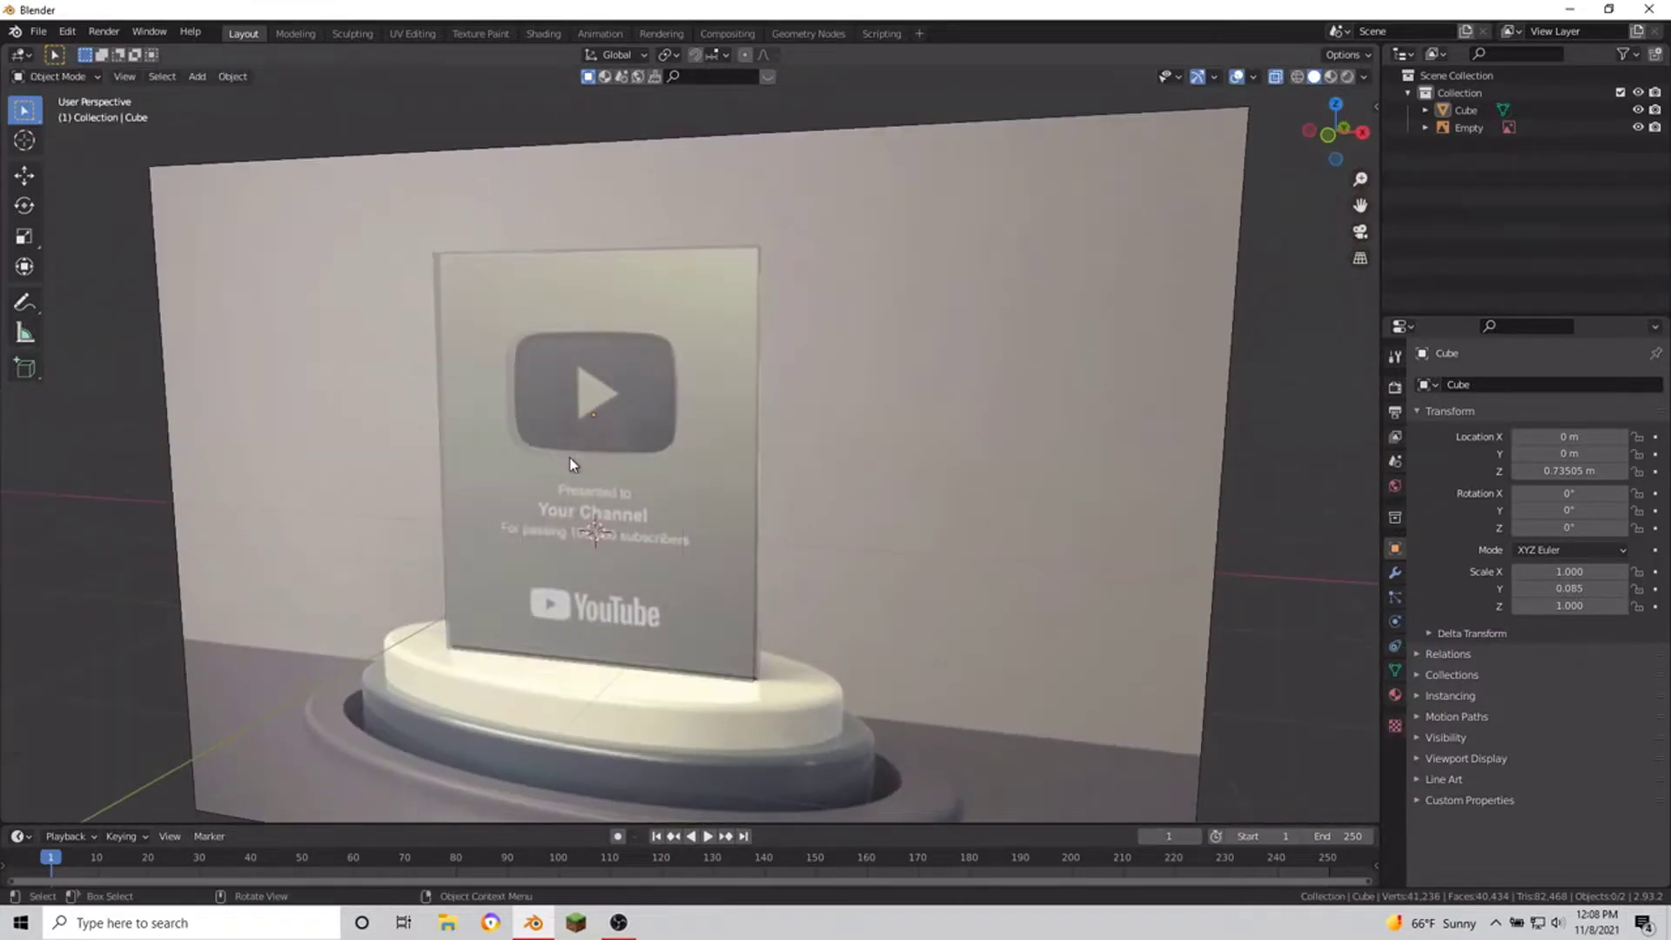
middle_click_drag(574, 466, 545, 517)
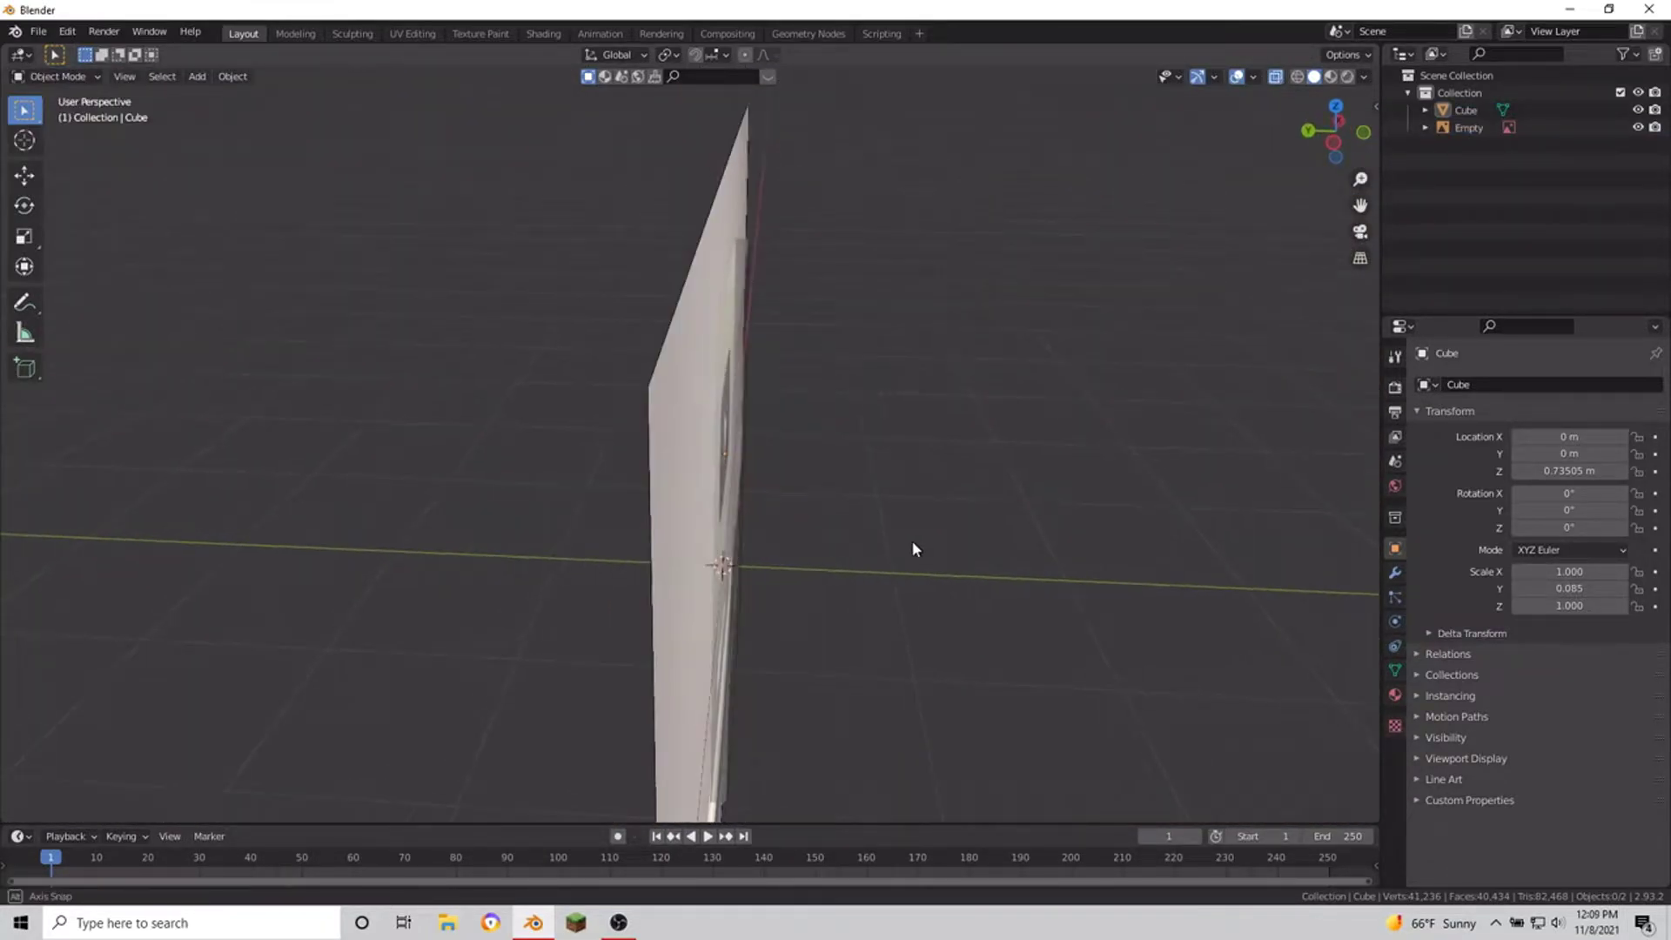
left_click(651, 383)
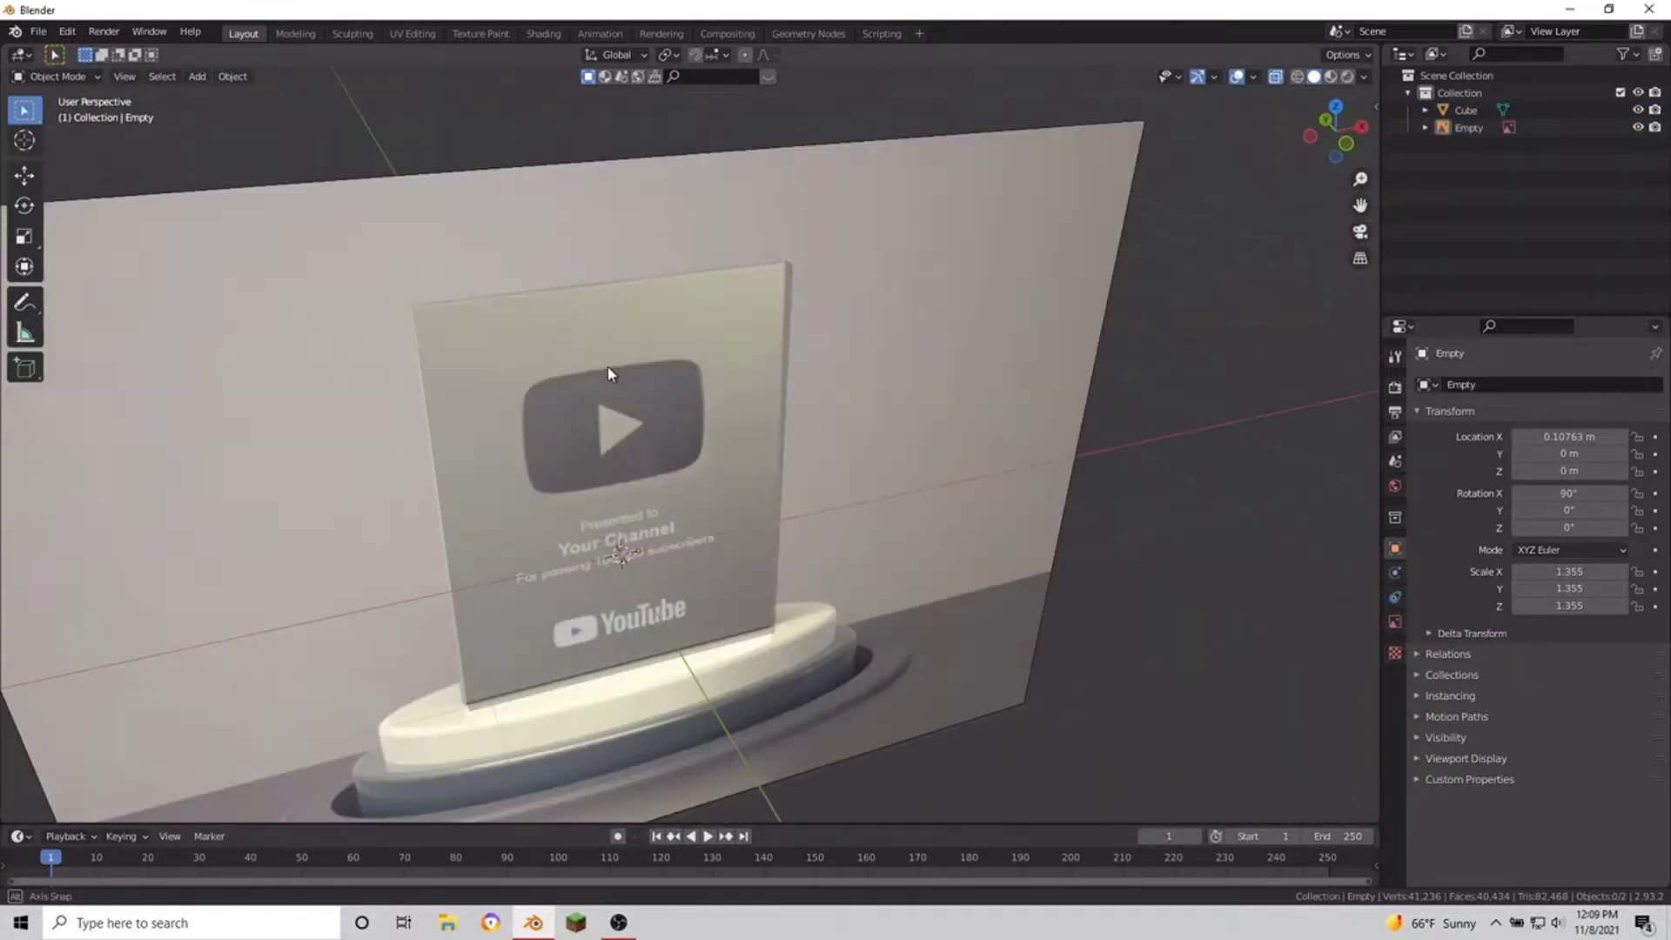
Step: Add a cylinder with only 3 vertices to serve as the play triangle
left_click(487, 442)
key("shift+a")
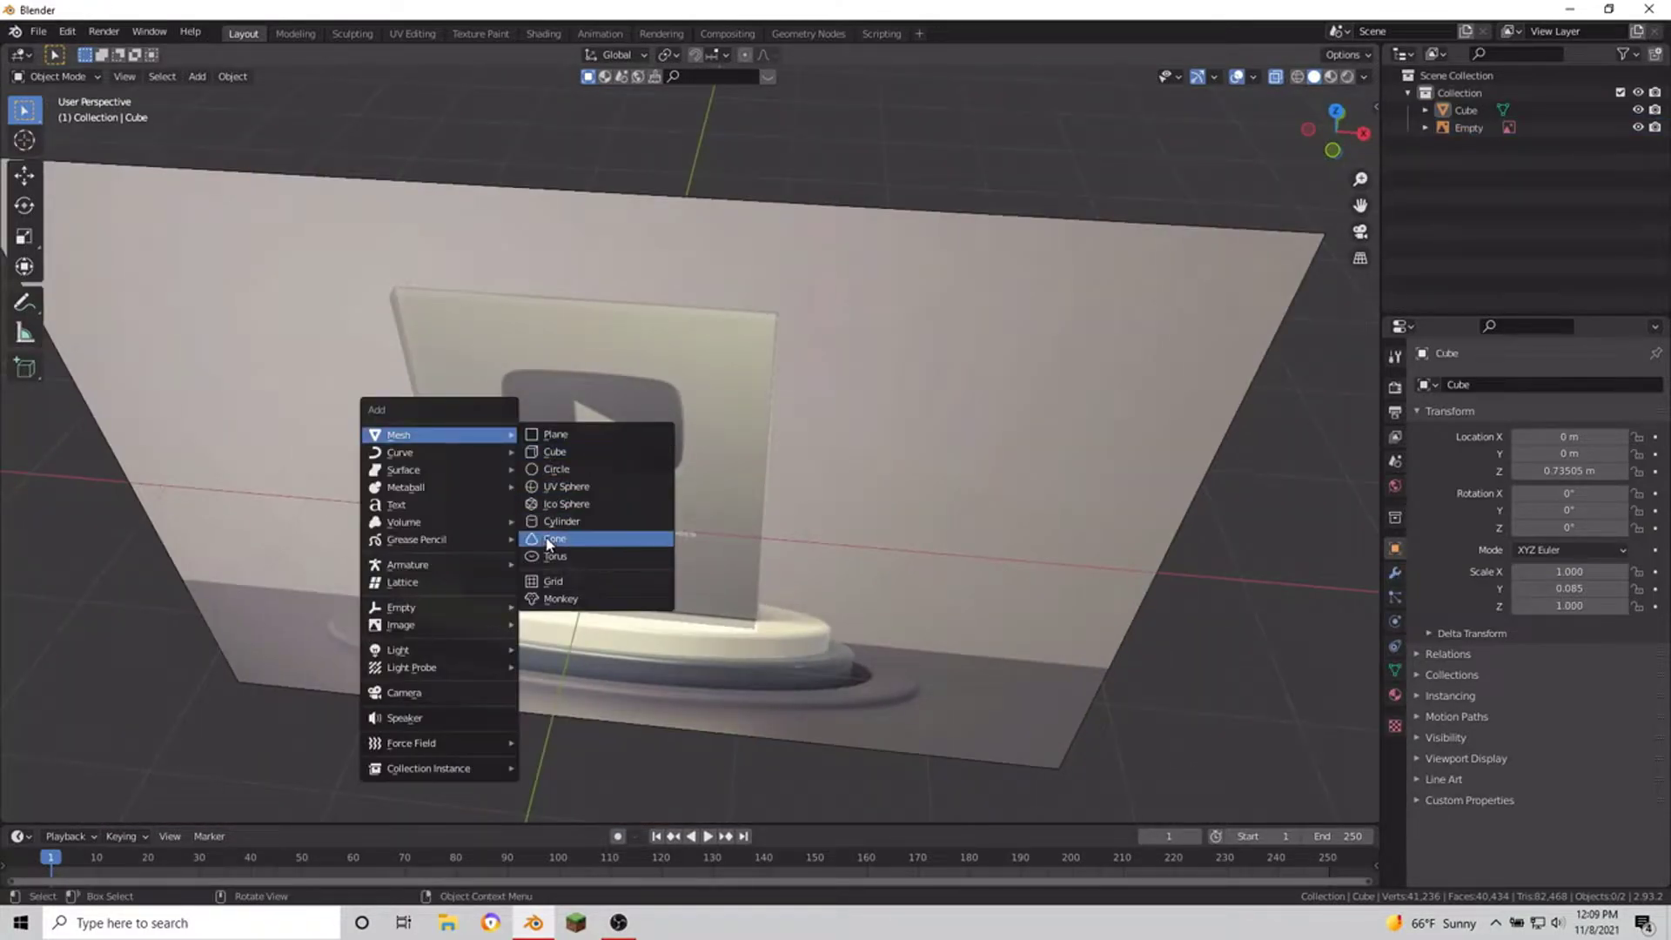
left_click(557, 522)
left_click(102, 802)
left_click_drag(224, 599, 131, 600)
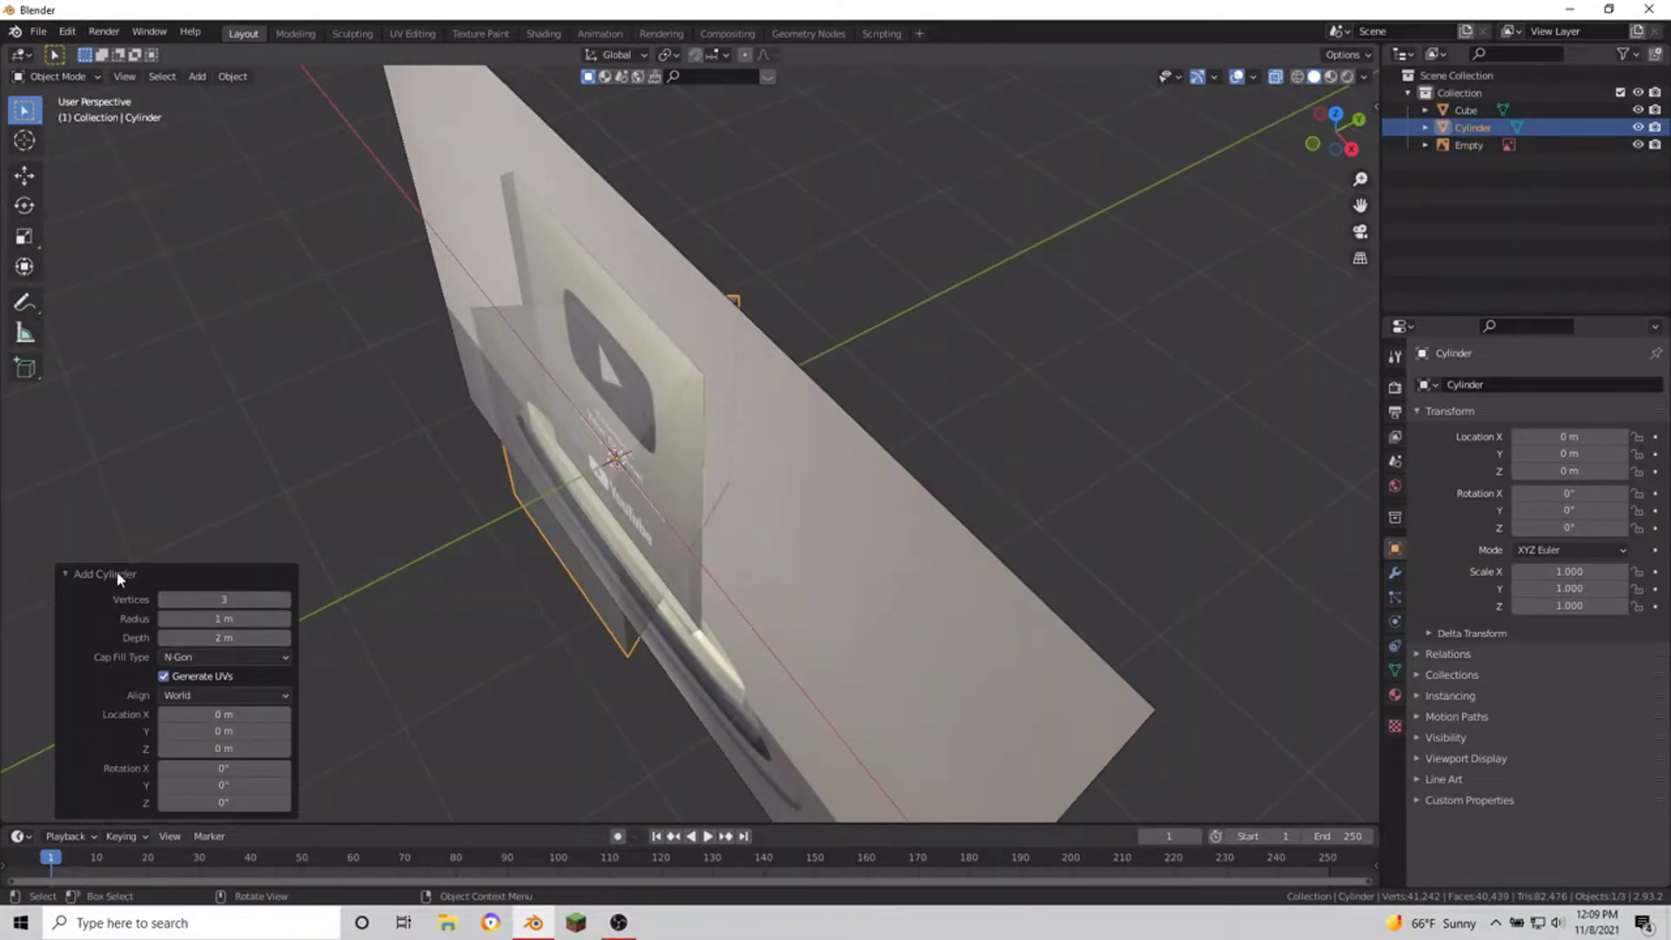
left_click(117, 571)
mouse_move(404, 557)
middle_mouse_down()
mouse_move(469, 552)
mouse_move(473, 529)
middle_mouse_up()
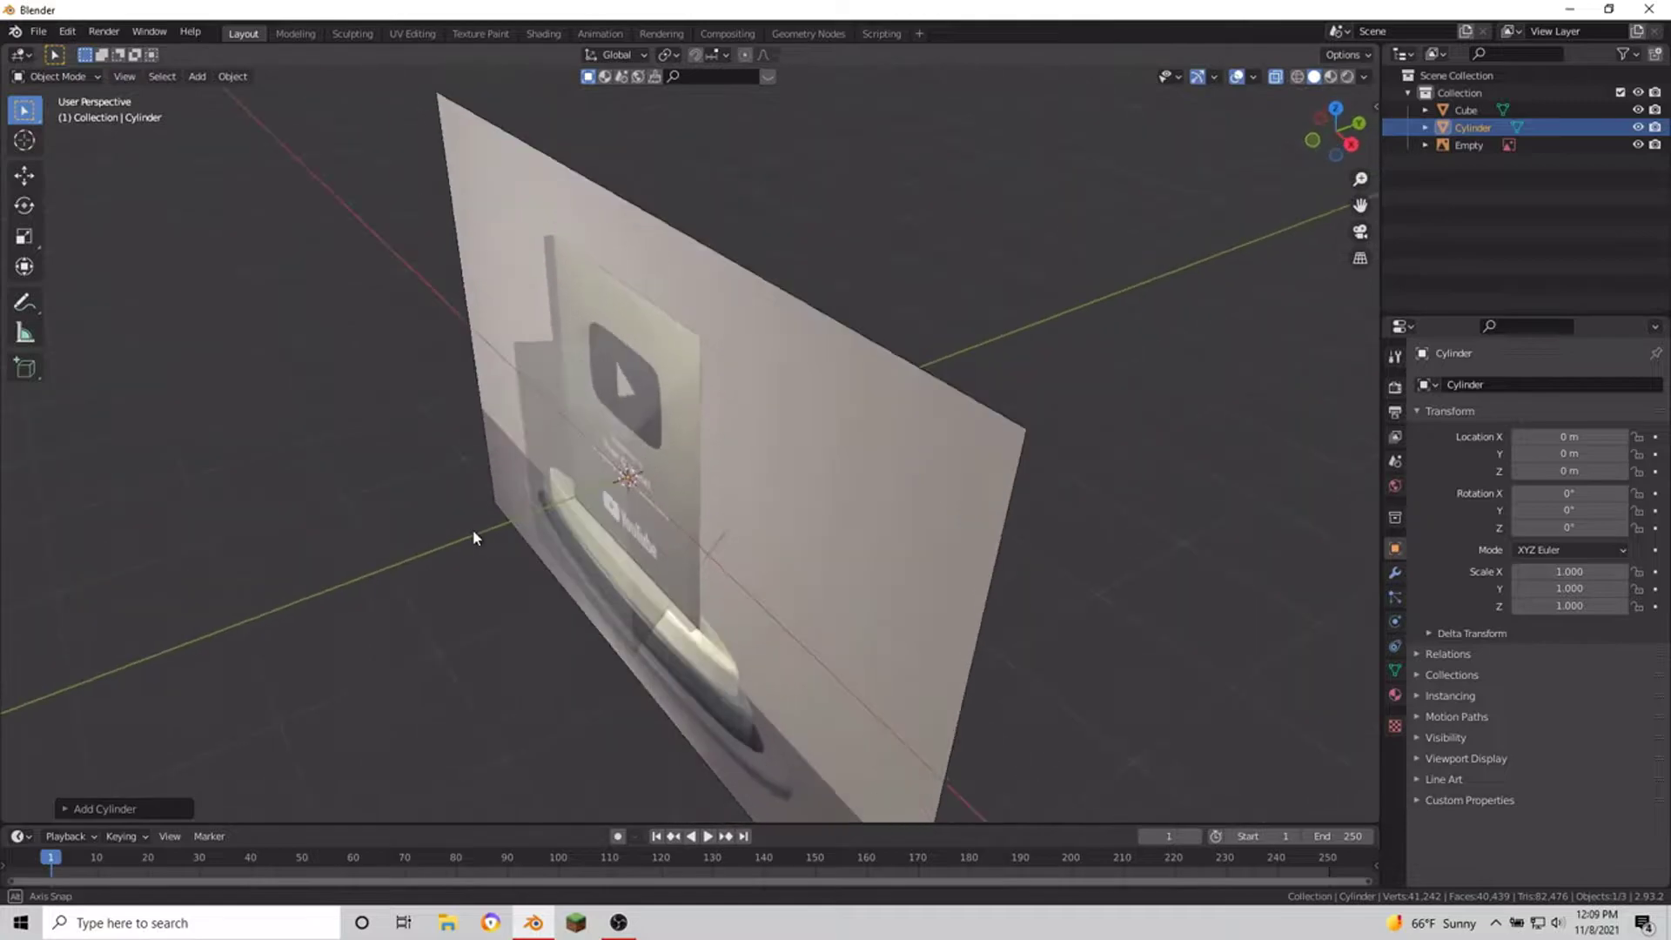
left_click(1276, 78)
mouse_move(1044, 217)
middle_mouse_down()
mouse_move(821, 321)
mouse_move(877, 313)
middle_mouse_up()
Step: Rotate the triangle 90° about X and 90° about Y, then view it in front X-ray
type("rx90")
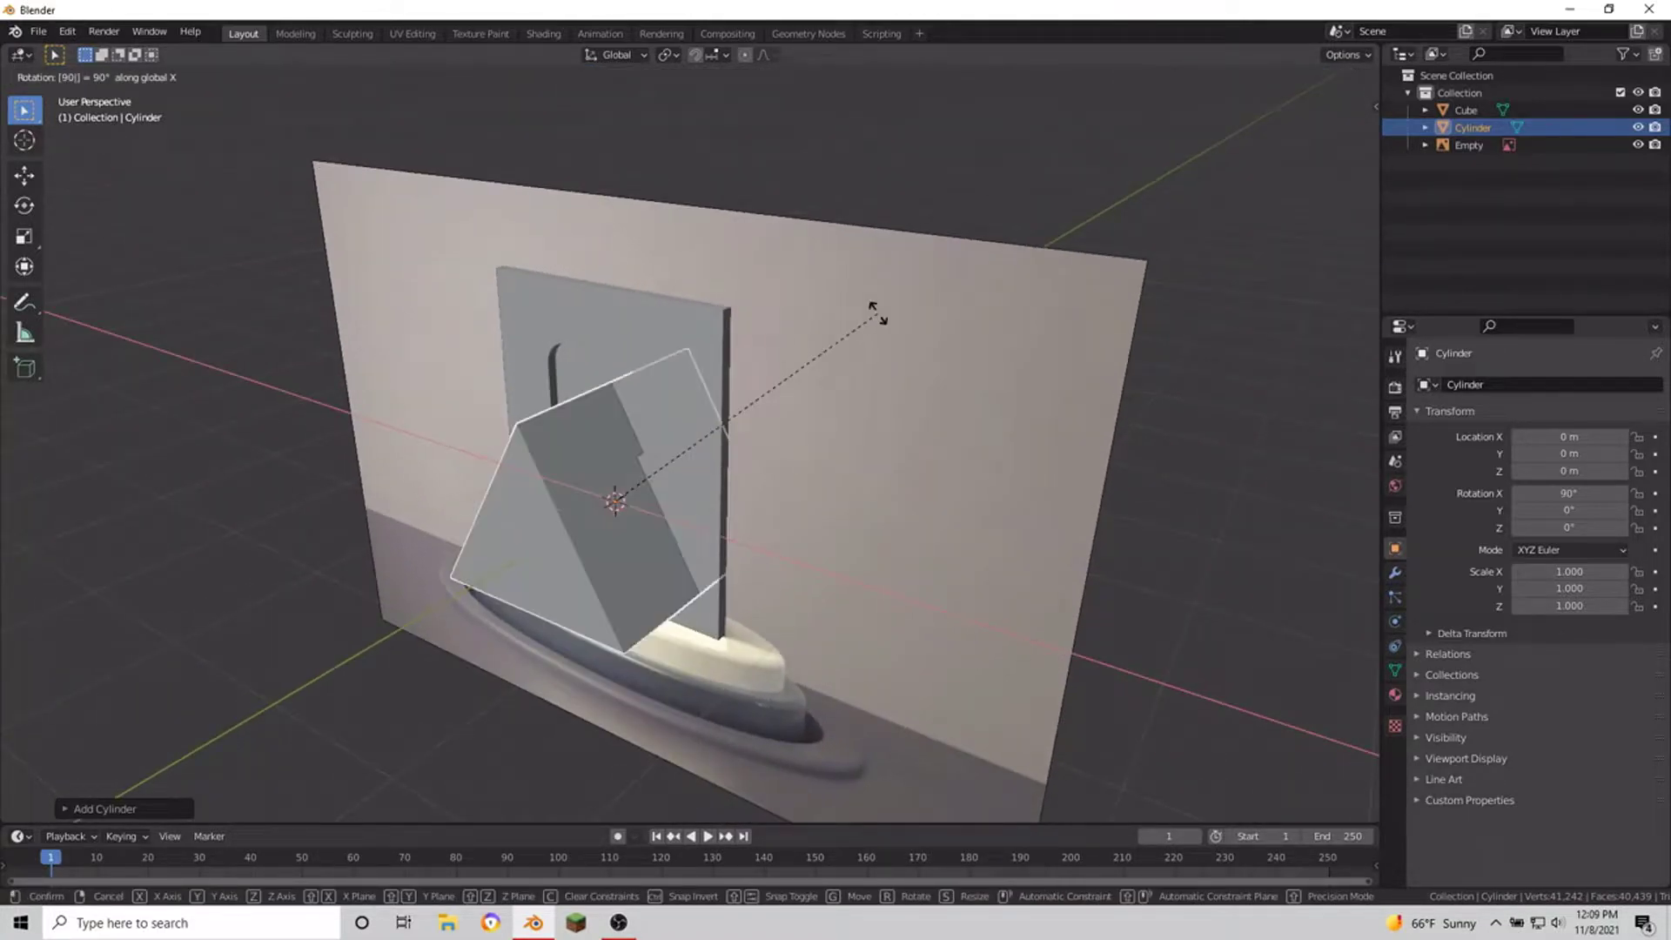
key("Return")
type("ry90")
key("Return")
middle_click_drag(872, 315, 822, 487)
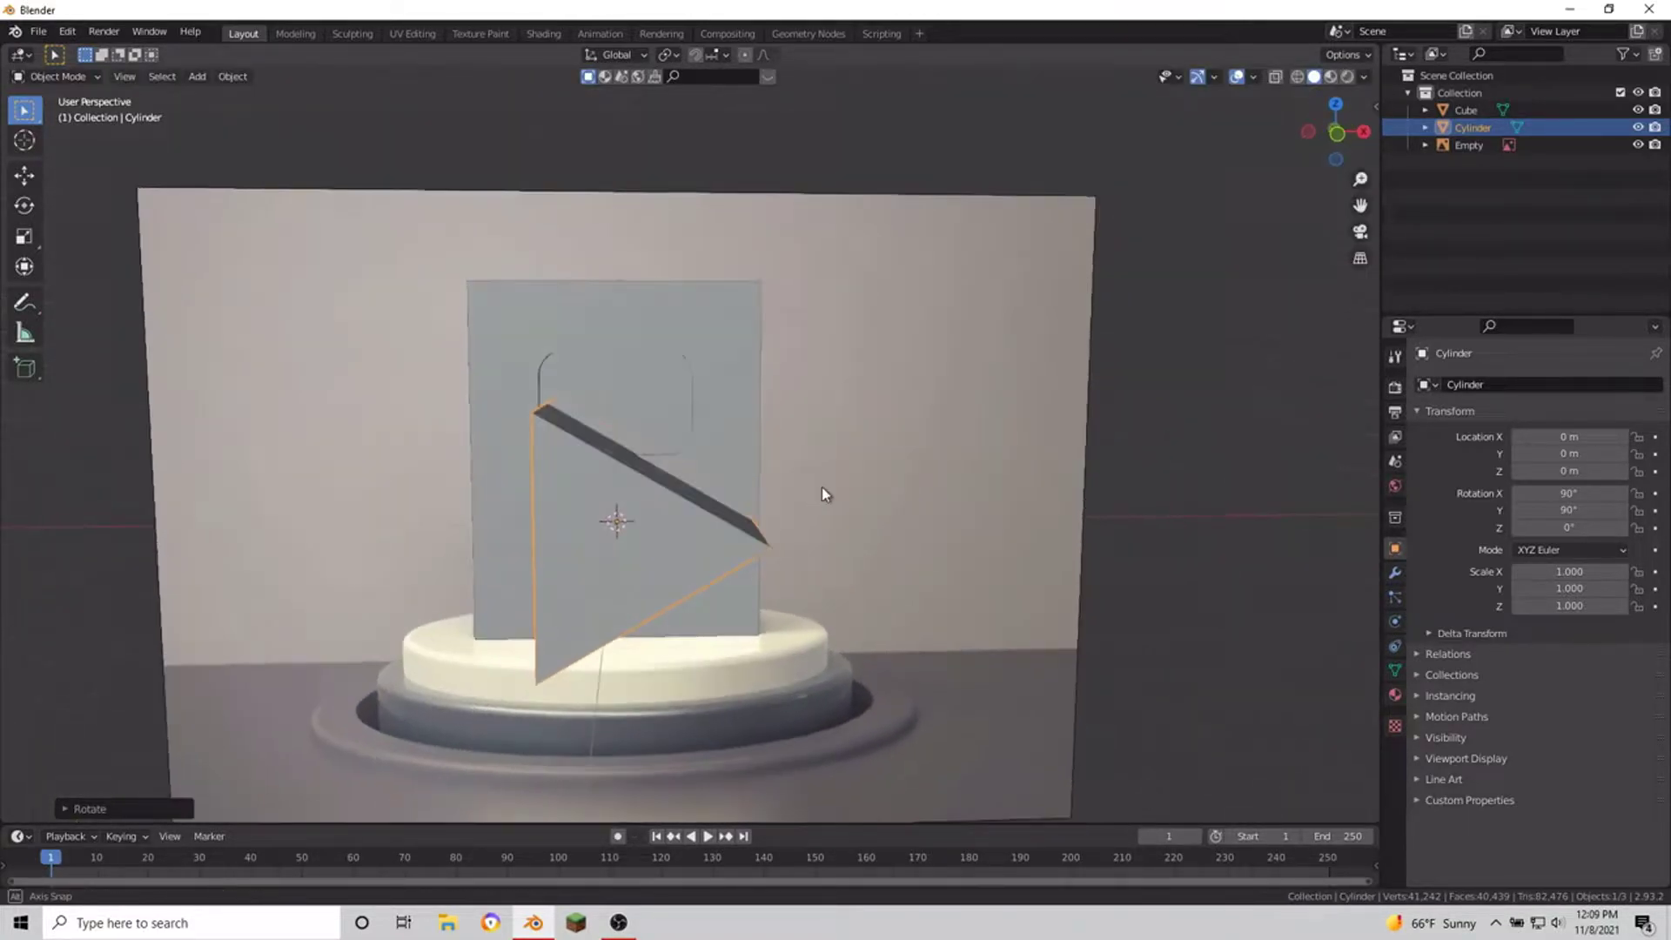
key("KP_1")
key("alt+z")
scroll(736, 488, "up", 4)
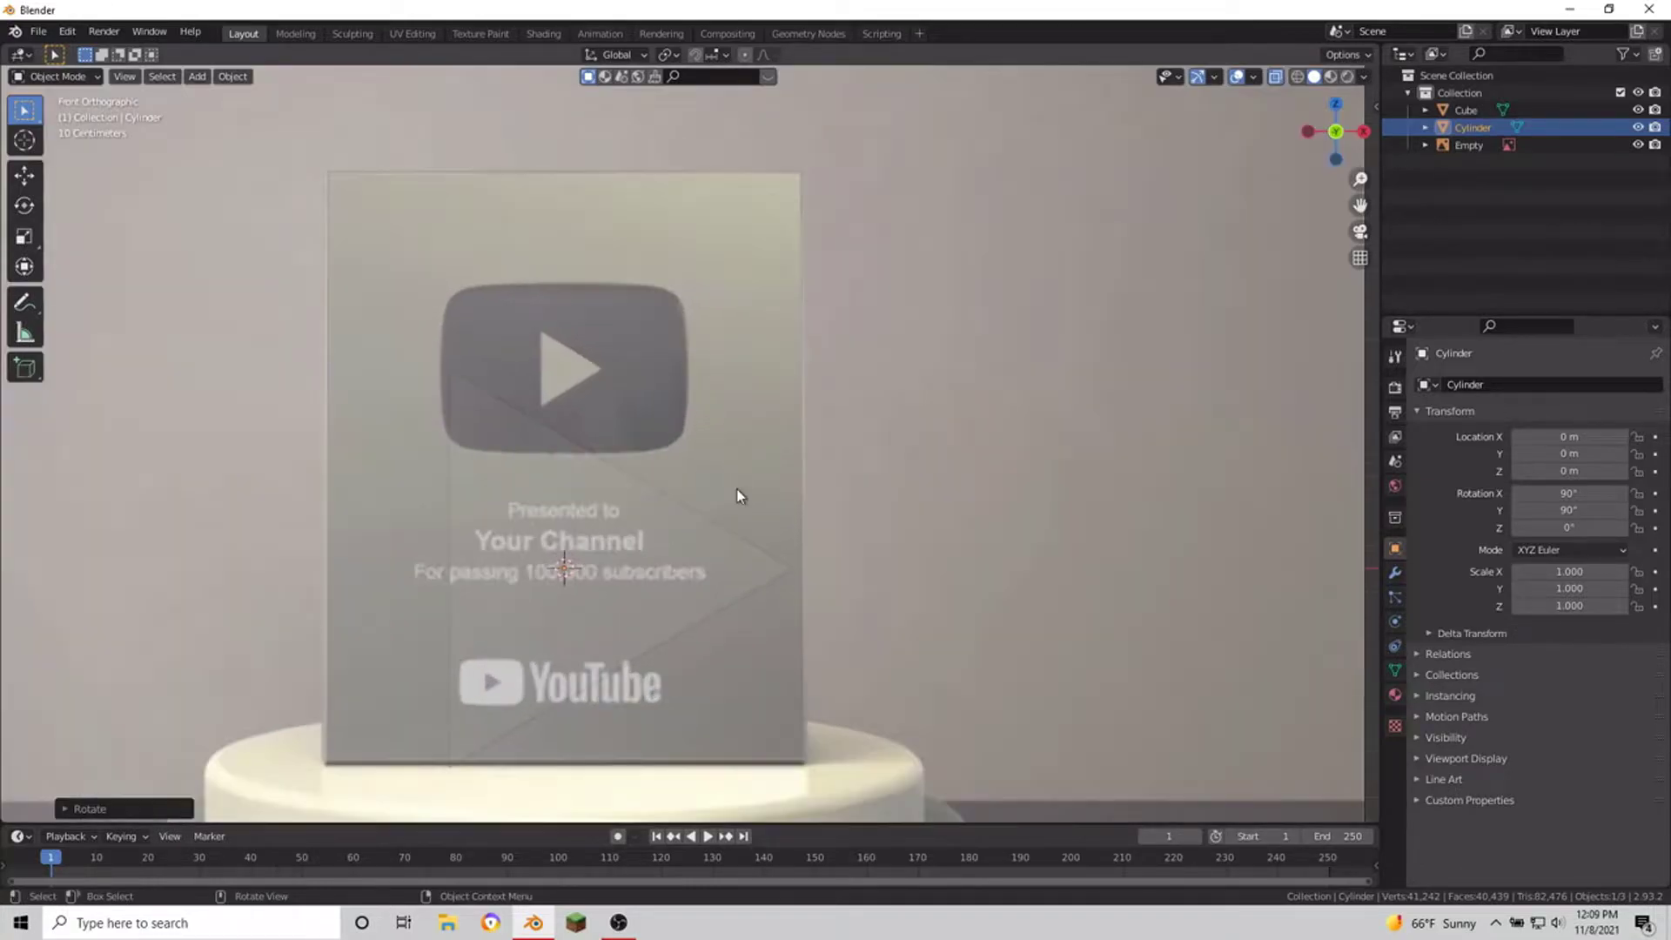
Step: Scale the triangle to 0.191 and position it over the logo's play symbol
key("s")
left_click(714, 552)
key("g")
left_click(712, 351)
key("s")
left_click(658, 358)
scroll(690, 410, "up", 3)
scroll(854, 526, "up", 2)
key("g")
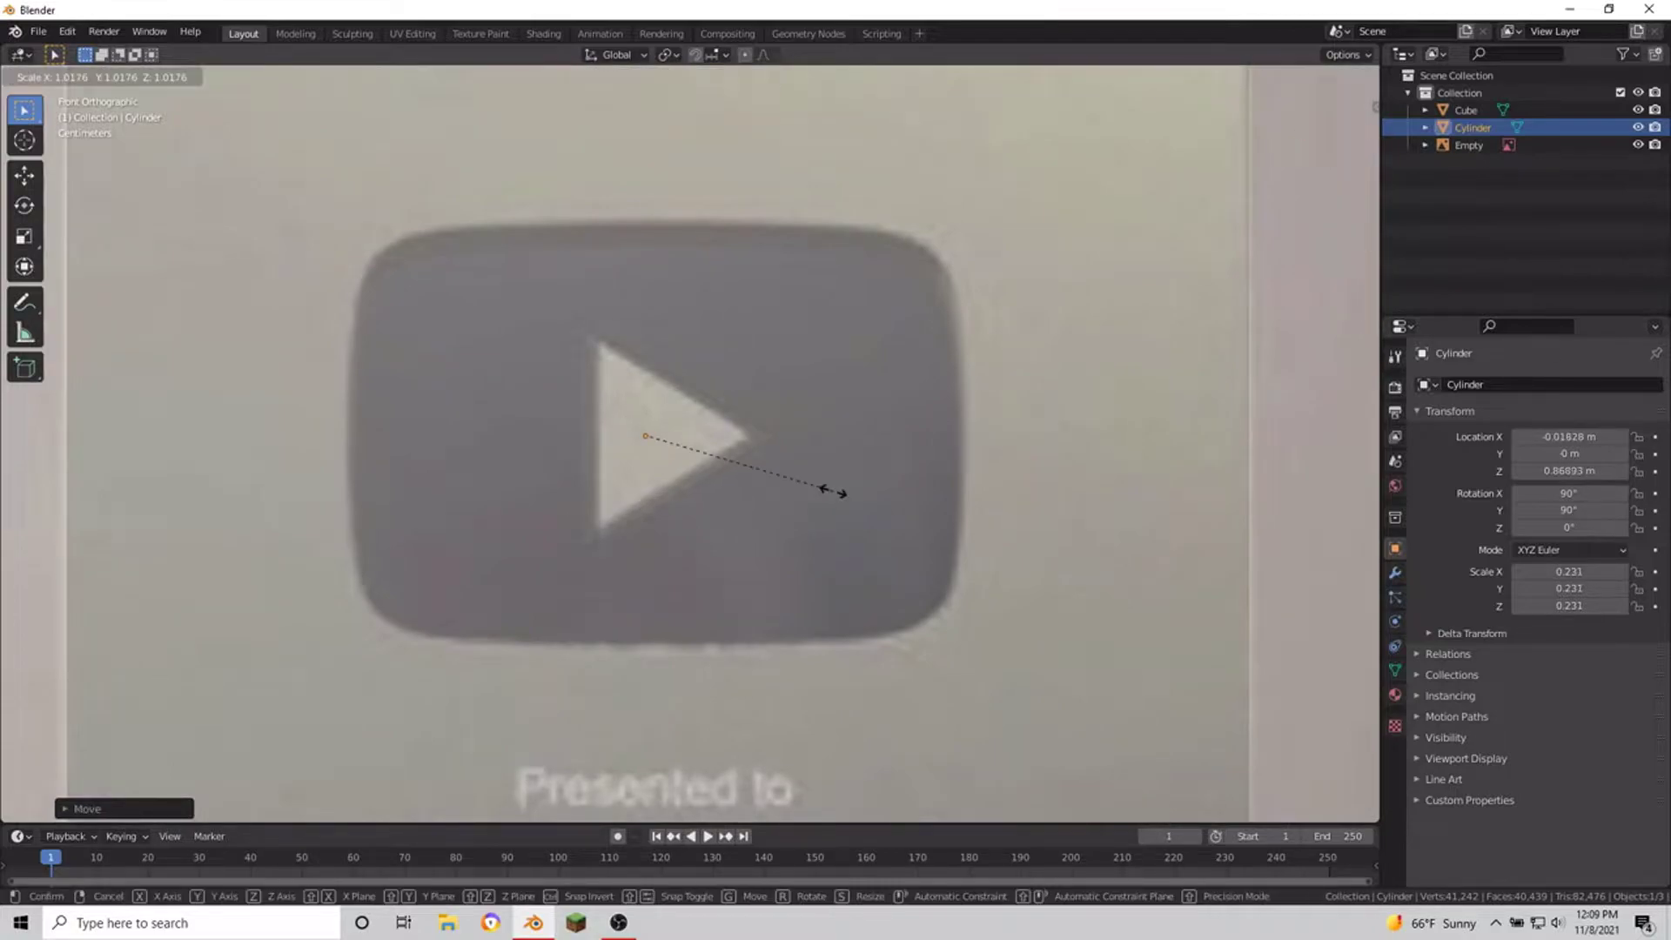
left_click(804, 488)
Step: Move the triangle's right tip along X to match the play symbol
key("Tab")
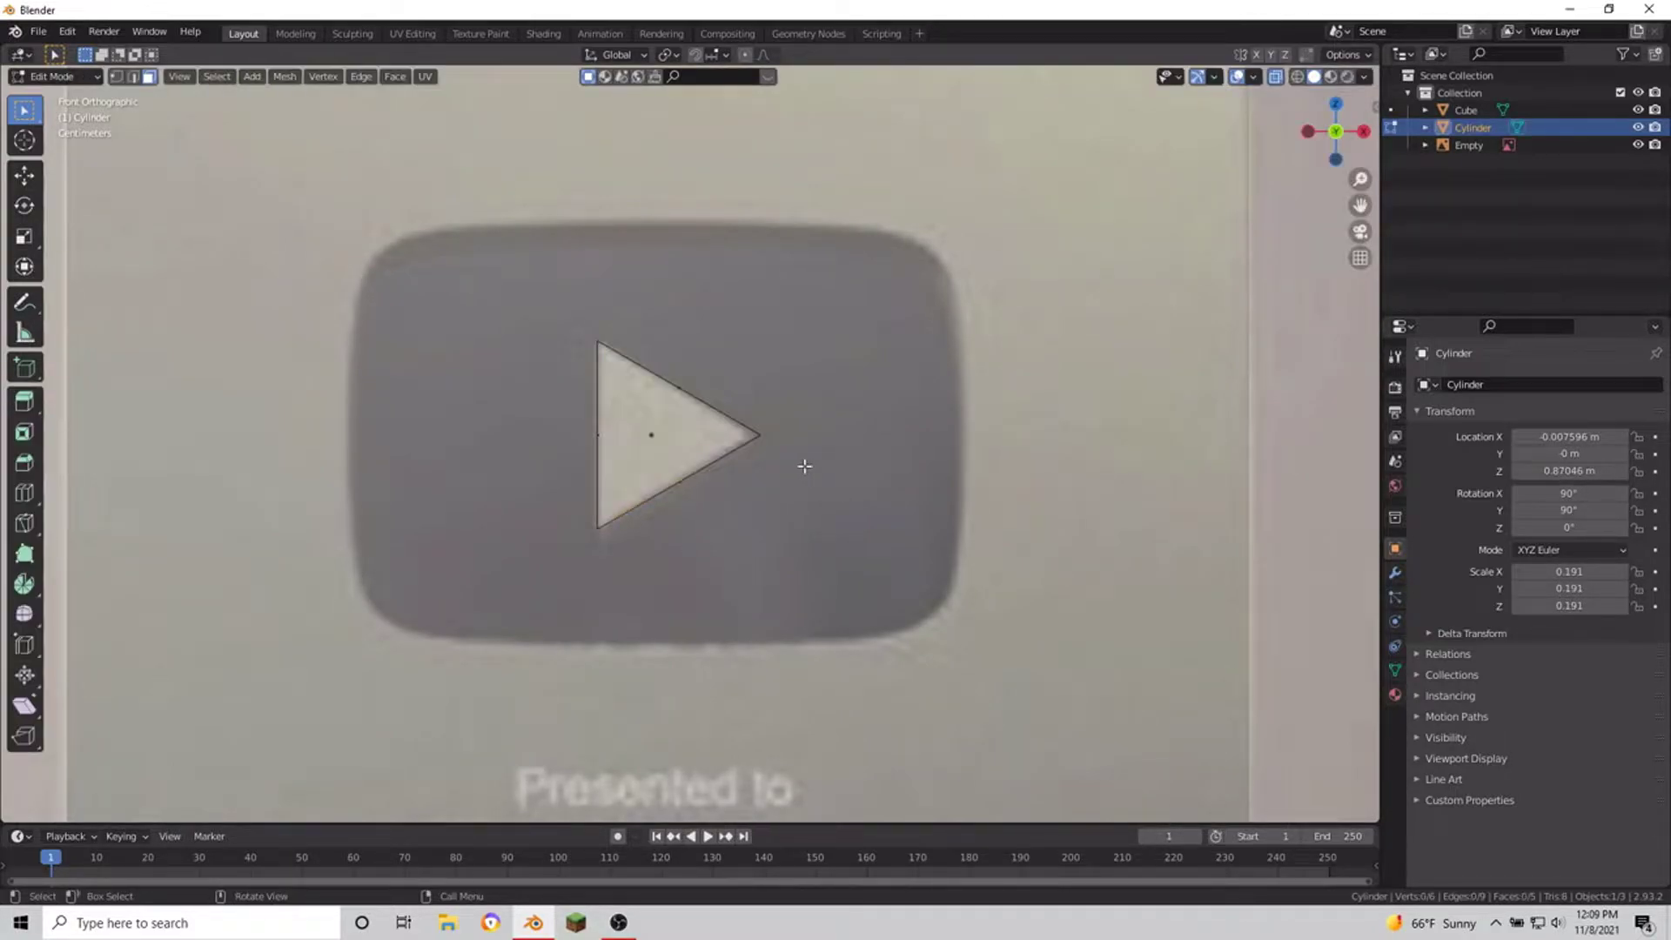
scroll(799, 470, "up", 3)
scroll(352, 232, "down", 1)
left_click_drag(518, 261, 630, 337)
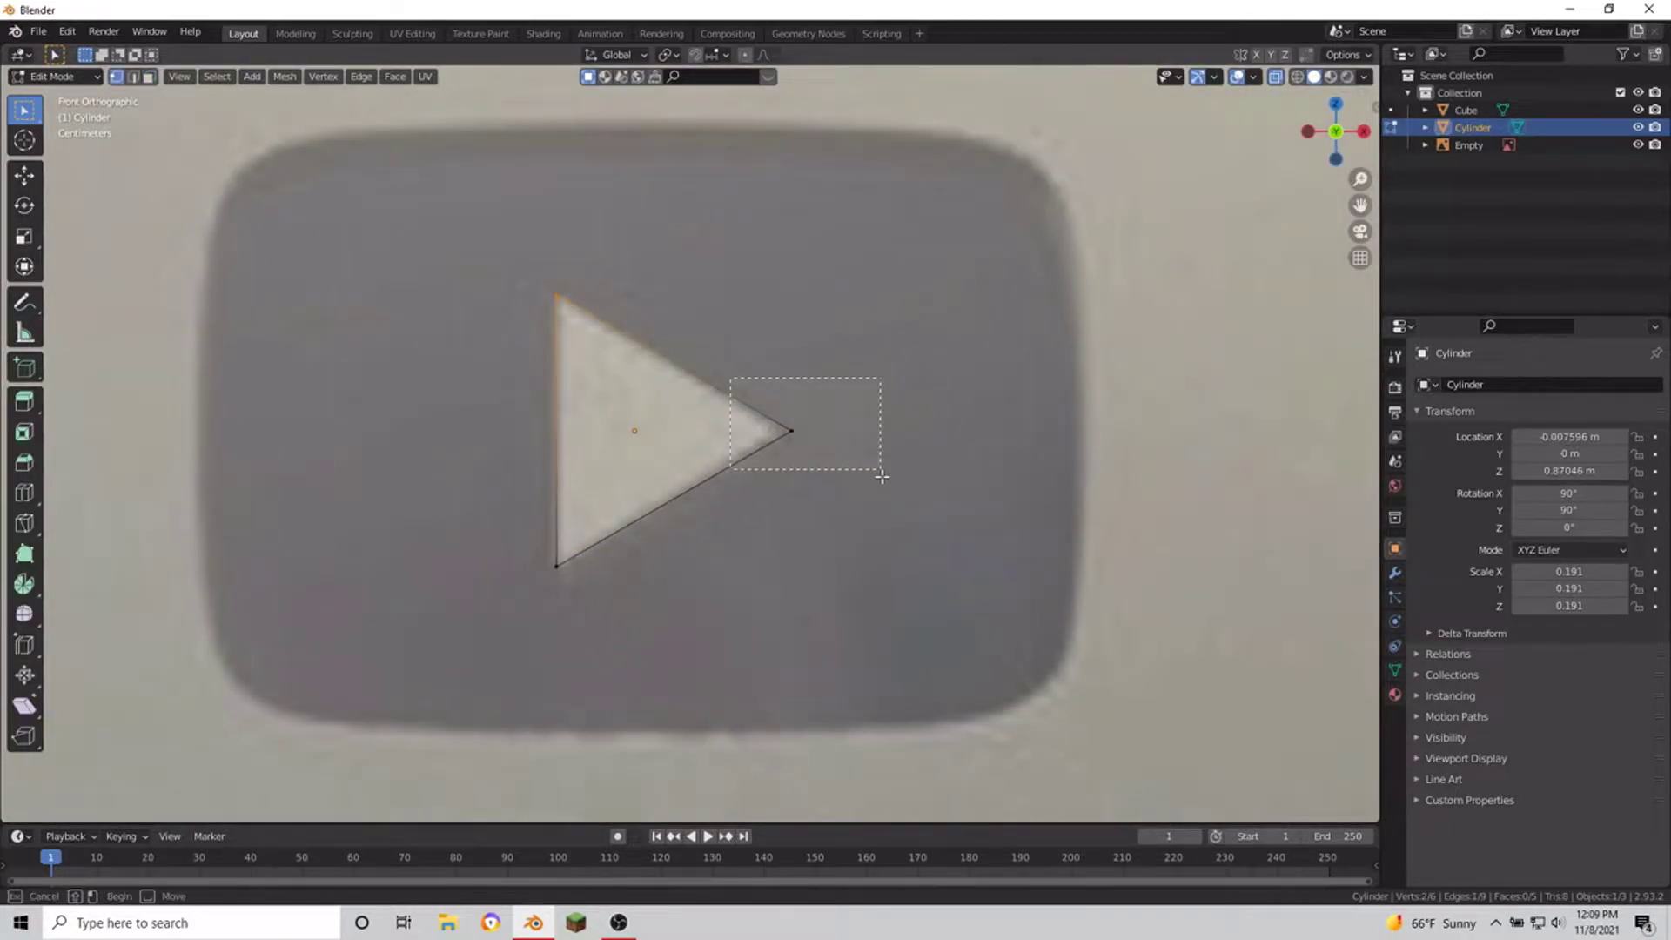
left_click_drag(882, 477, 870, 478)
key("g")
key("x")
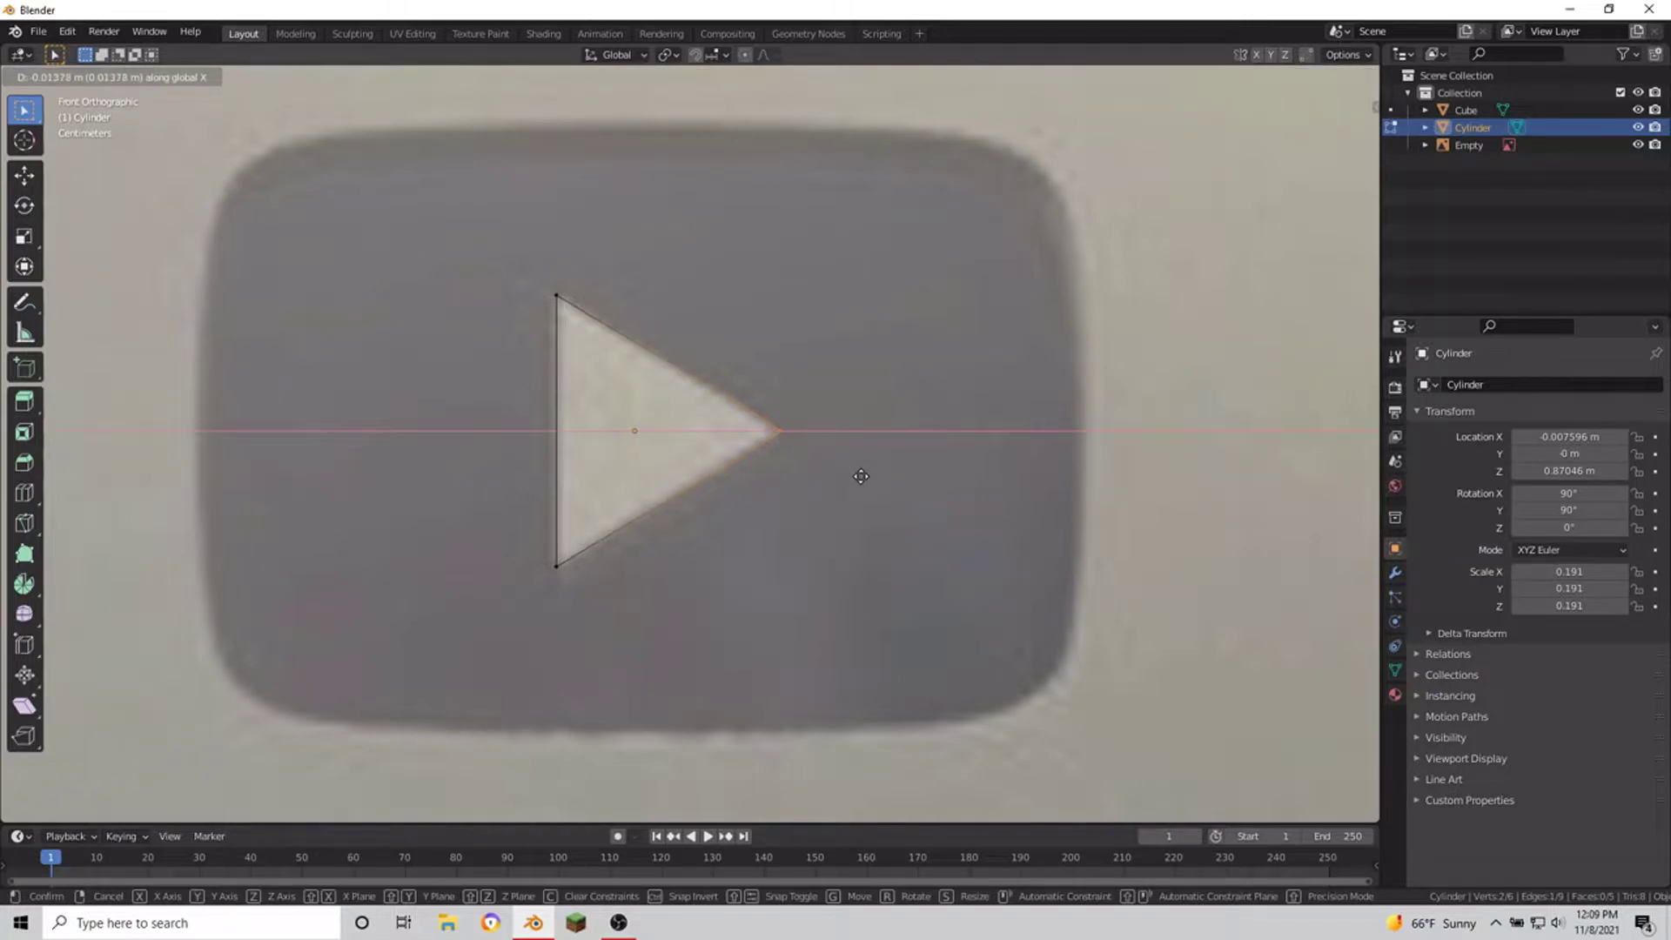
left_click(860, 476)
key("Tab")
key("Tab")
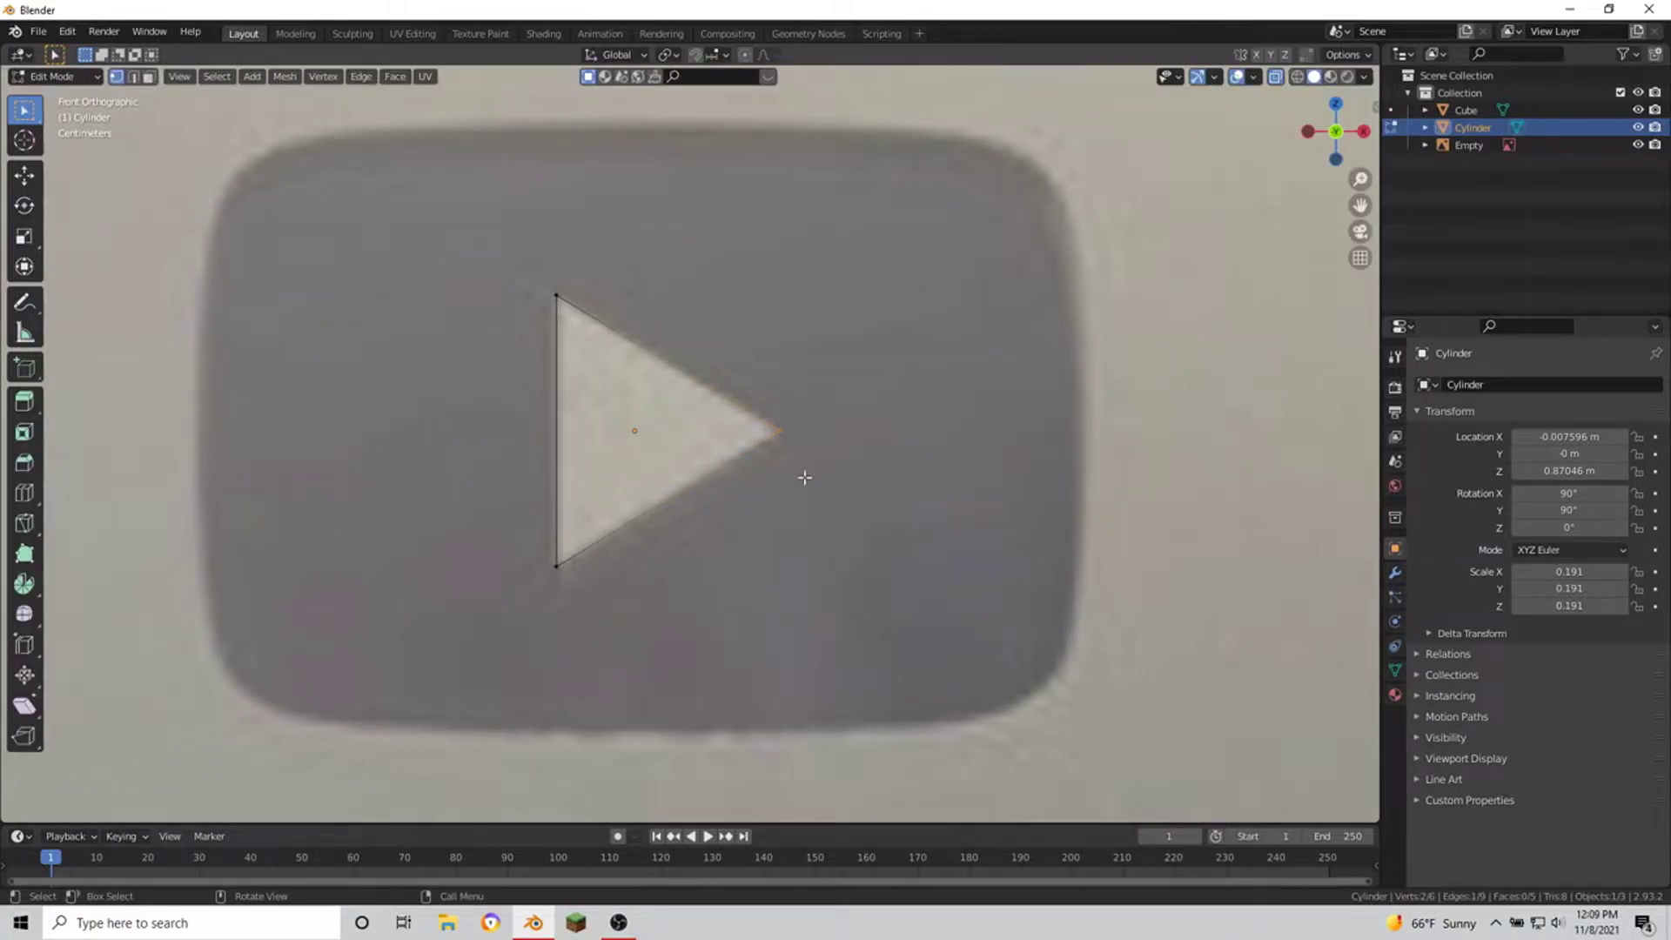
Step: Shift the triangle's bottom-left corner along X and check it from the right side
key("g")
key("x")
left_click(627, 606)
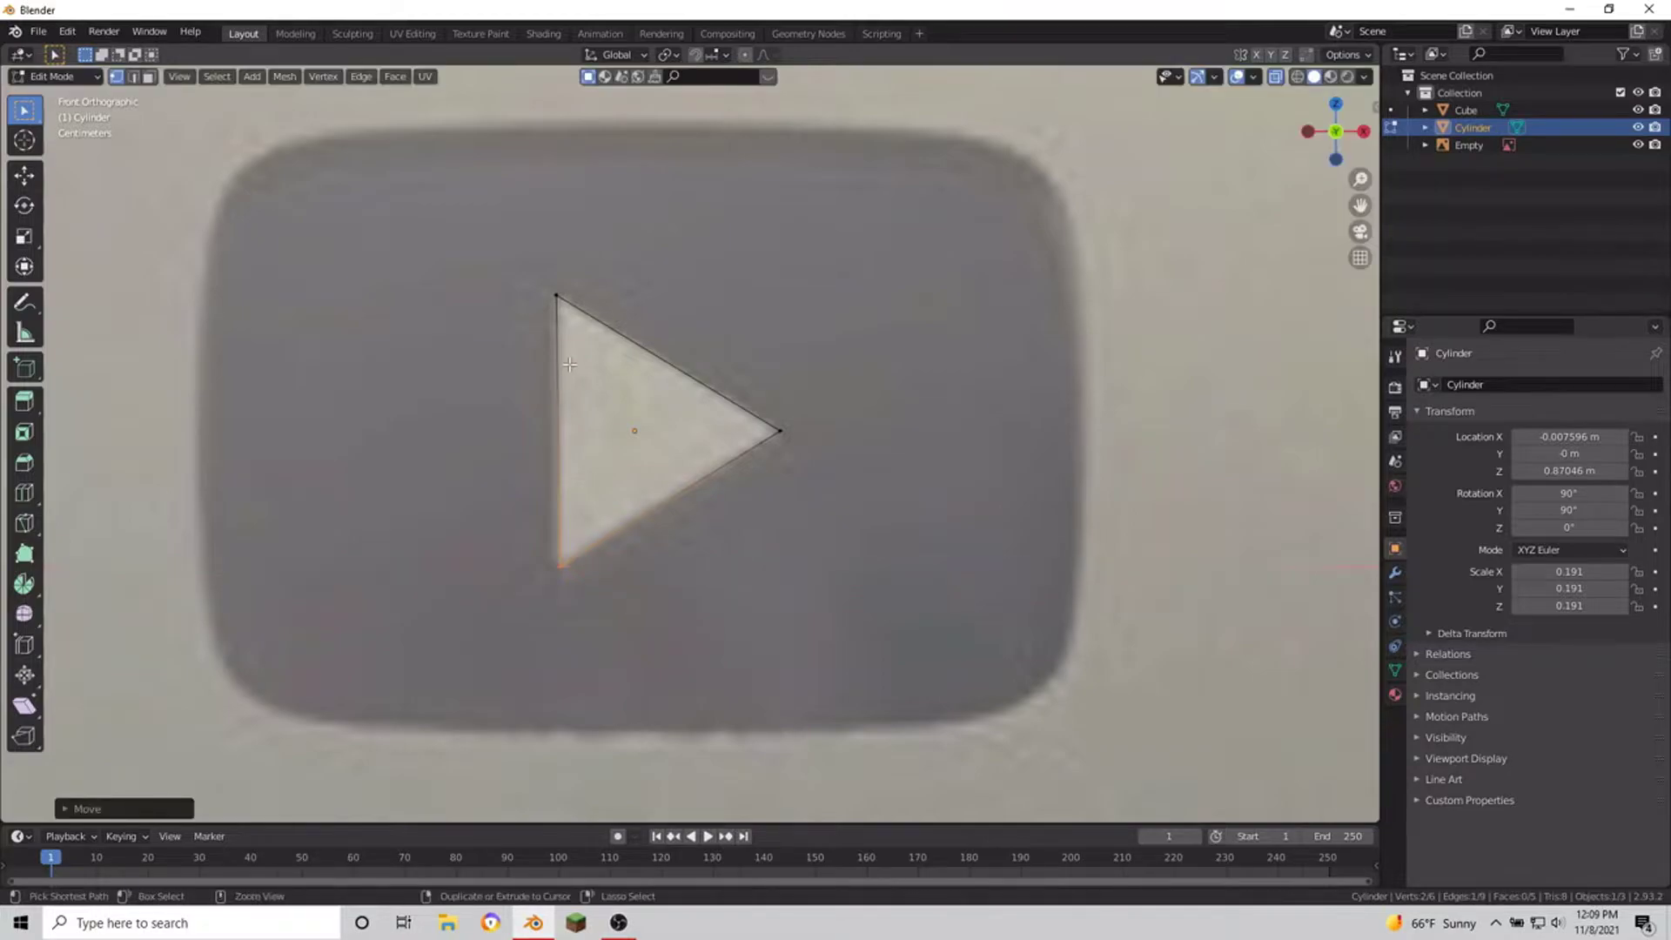
key("Tab")
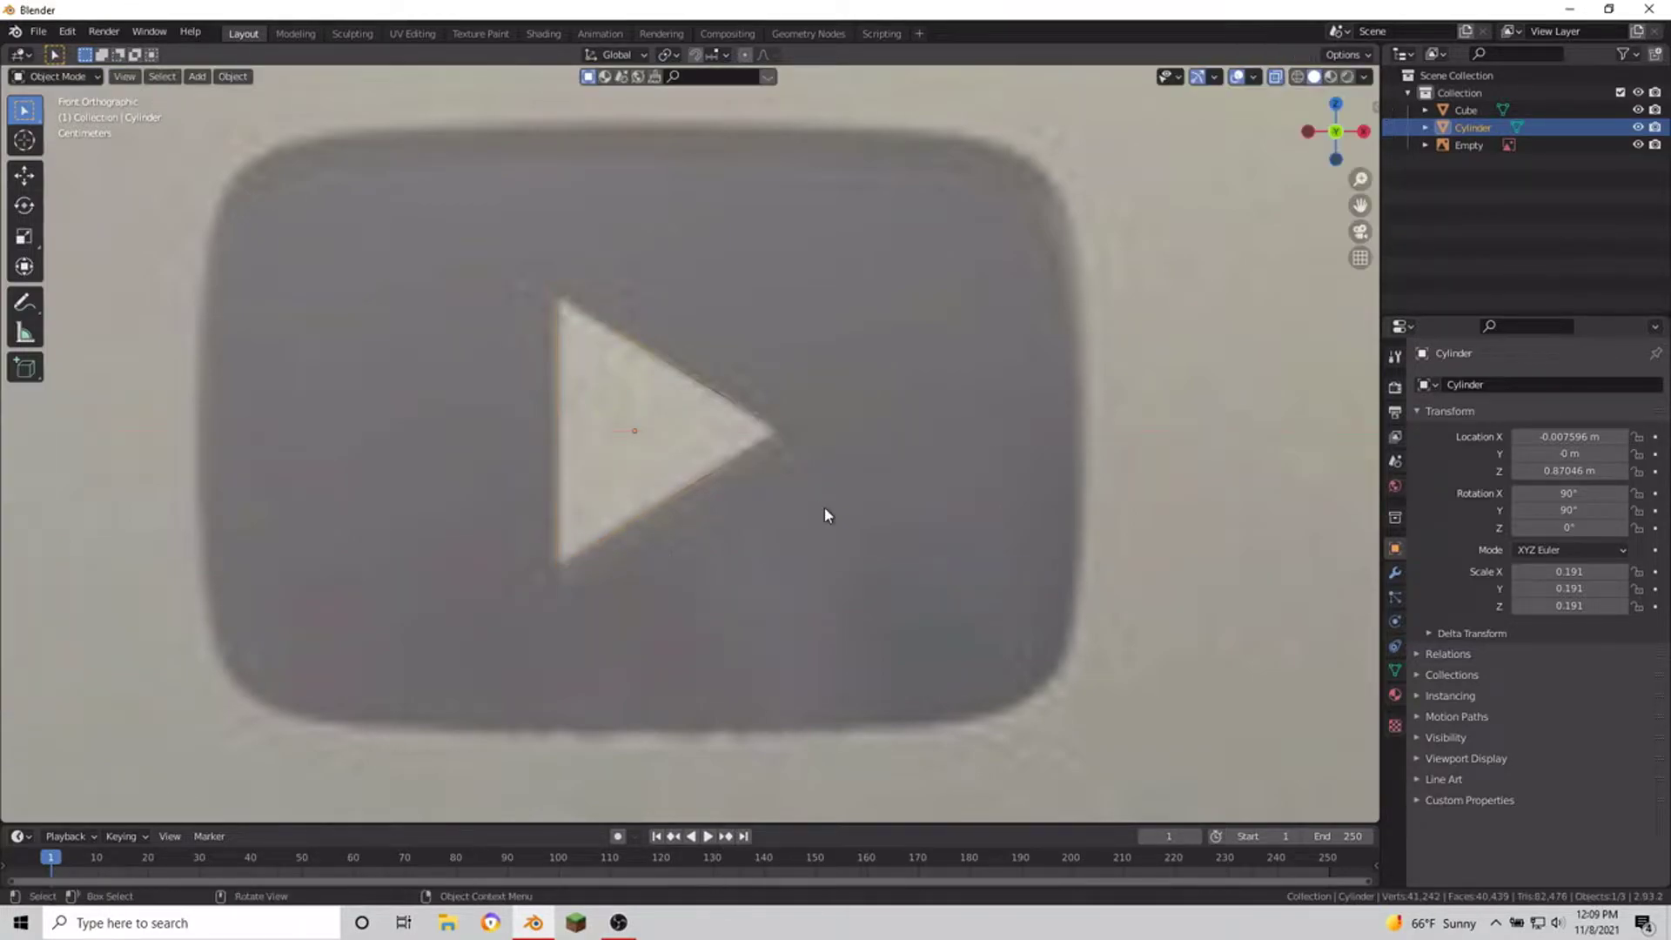
mouse_move(823, 514)
middle_mouse_down()
mouse_move(666, 567)
mouse_move(456, 409)
mouse_move(560, 497)
mouse_move(775, 336)
middle_mouse_up()
key("KP_3")
left_click(499, 440)
Step: In Right Ortho, move the triangle's face along Y to set its depth
key("KP_3")
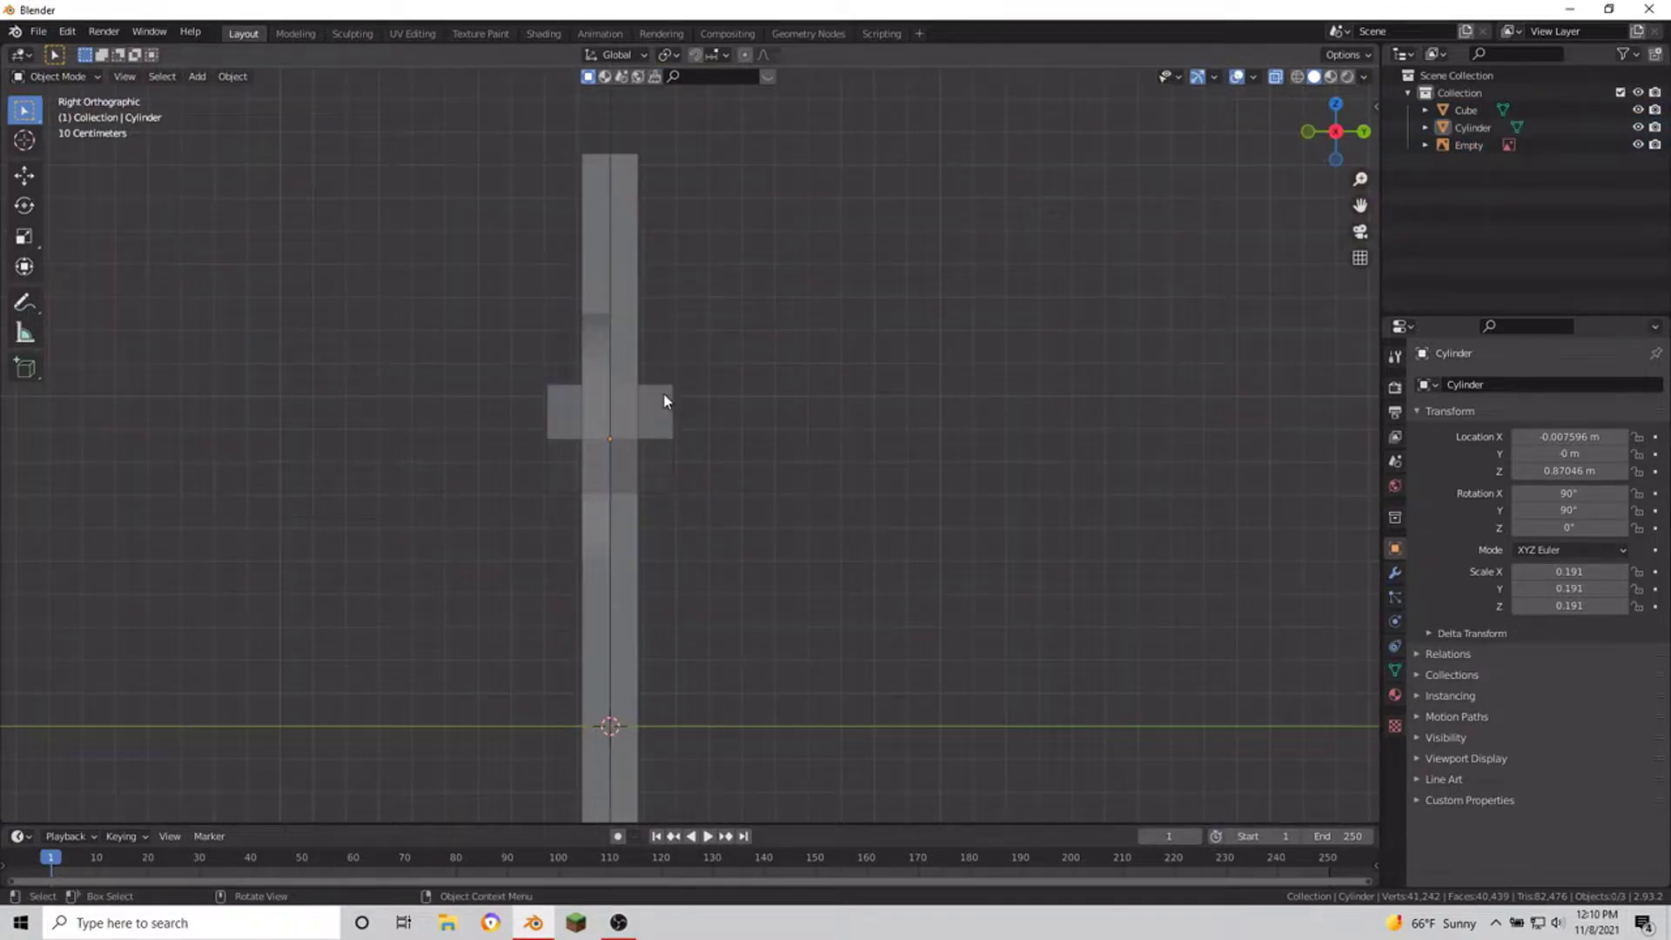
key("Tab")
key("g")
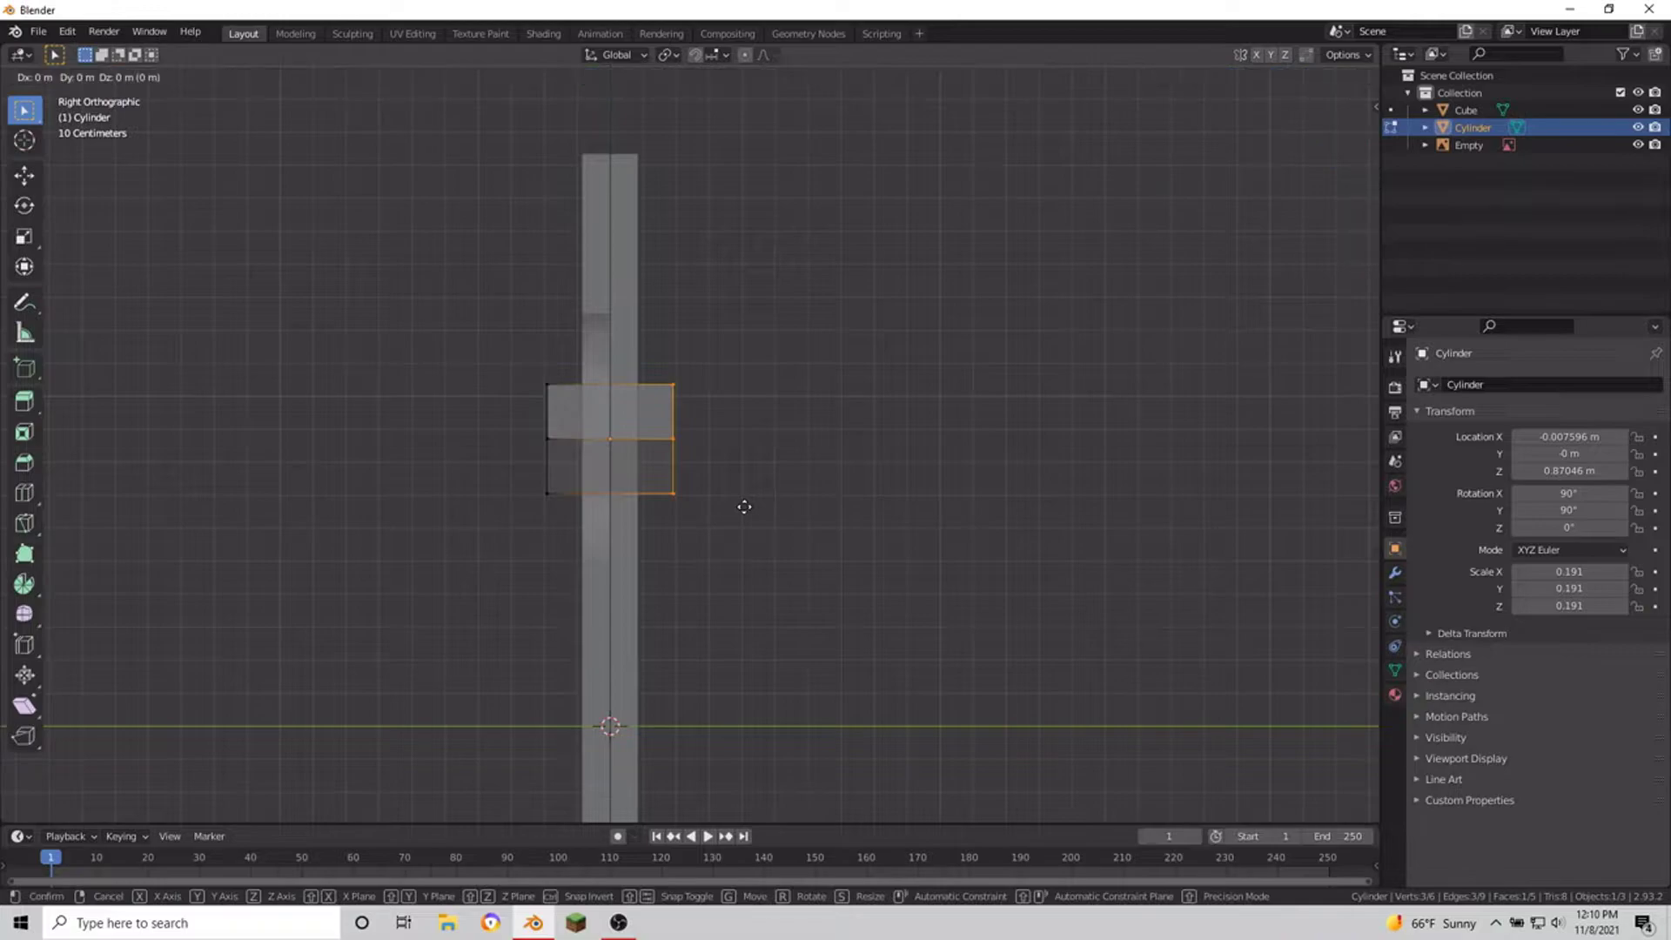
key("y")
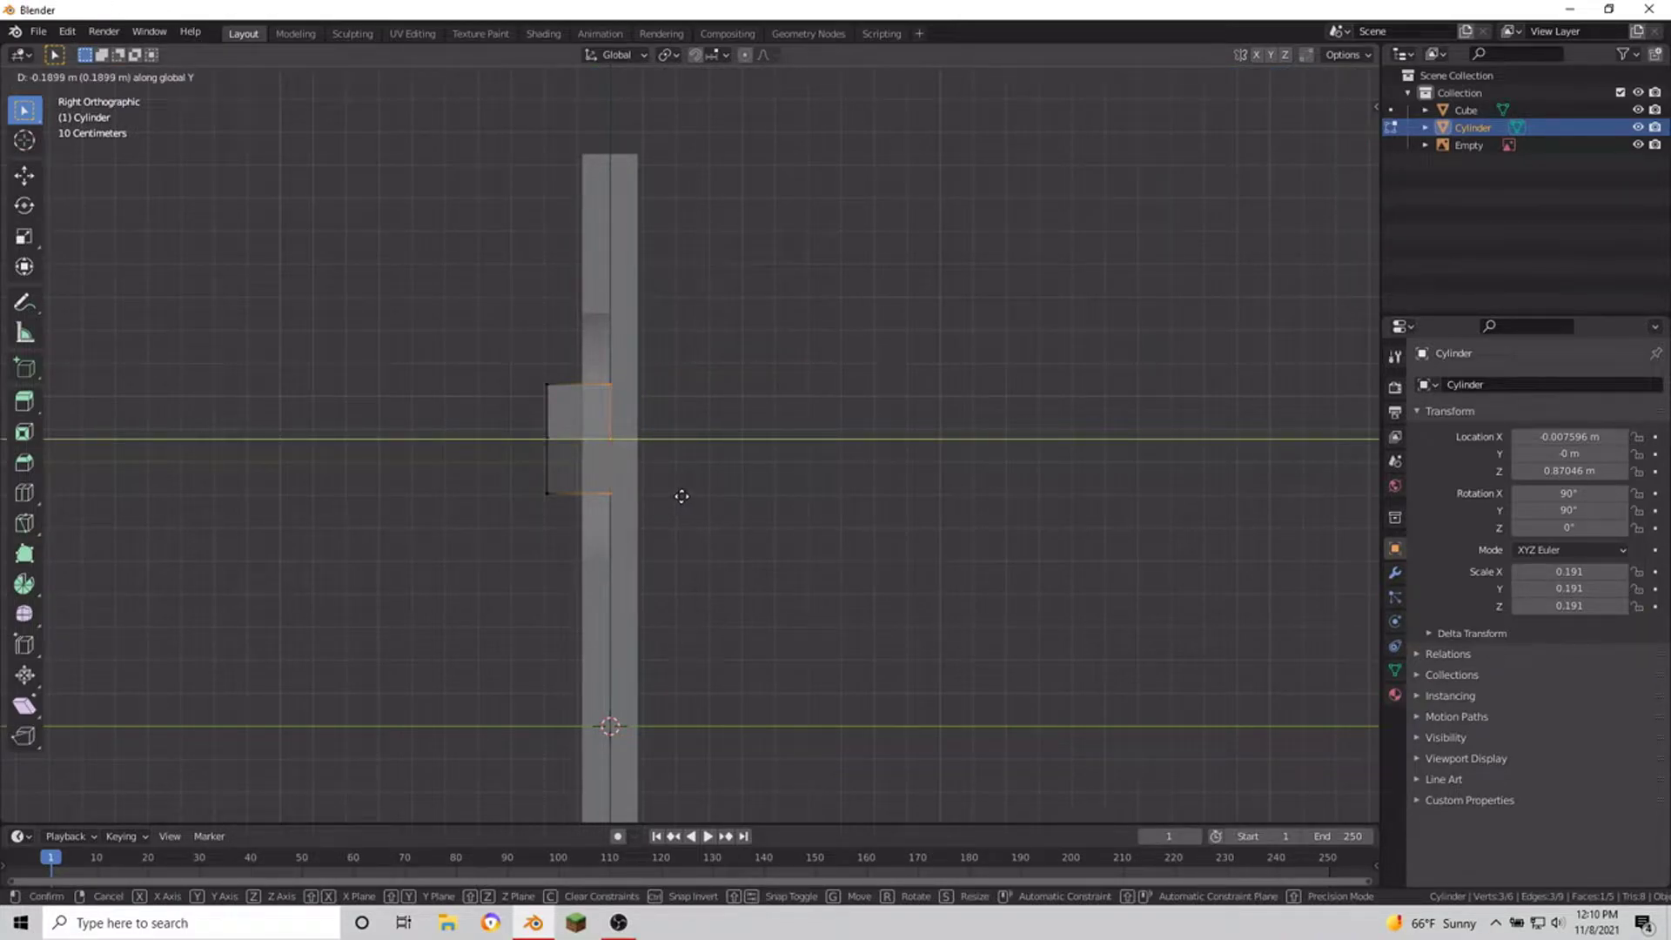
left_click(681, 495)
key("Tab")
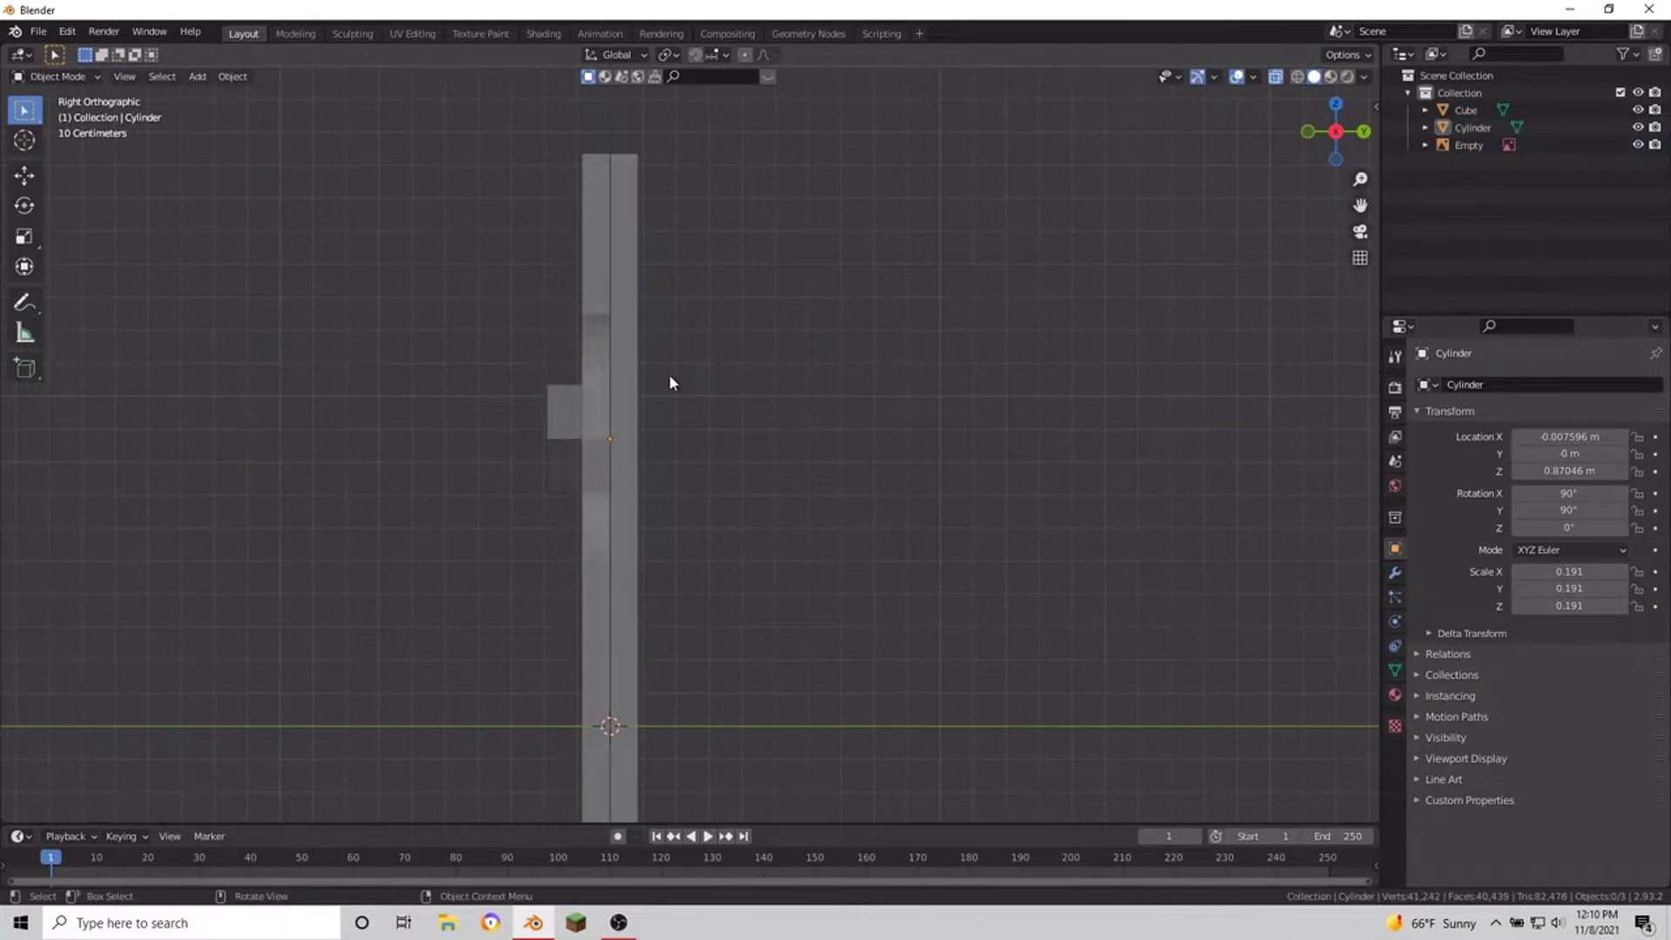
Step: Edit plaque and triangle together, shifting the triangle's vertices along Y into the recess
left_click(577, 403)
key("Tab")
scroll(746, 418, "up", 1)
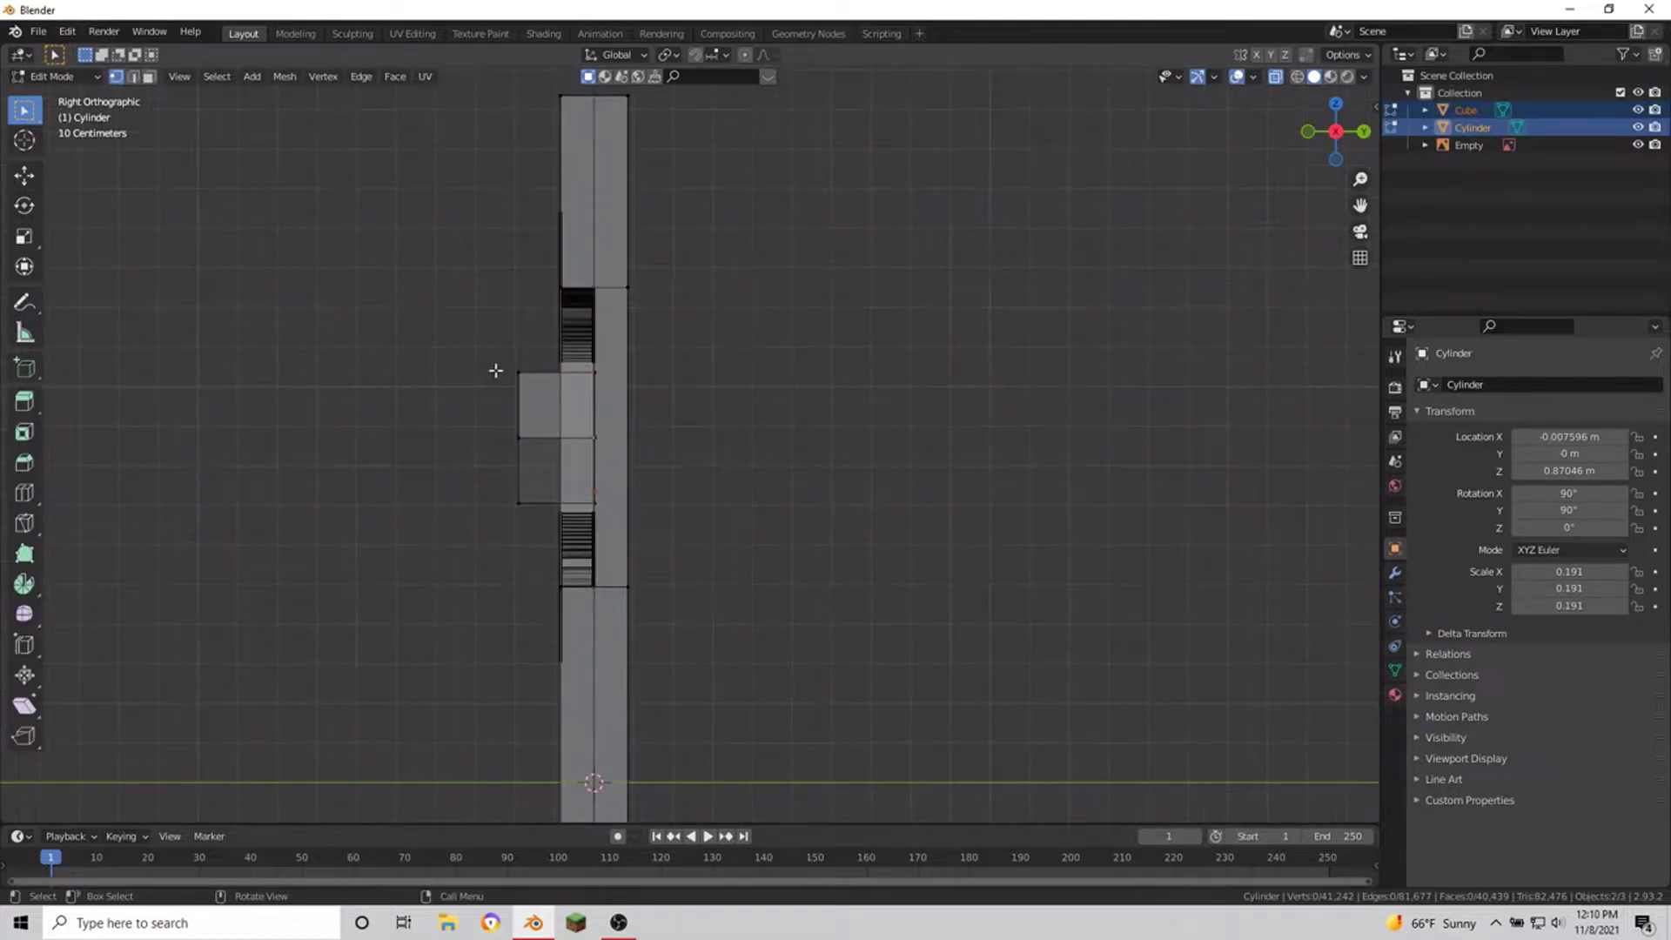
left_click_drag(496, 369, 575, 522)
key("g")
key("y")
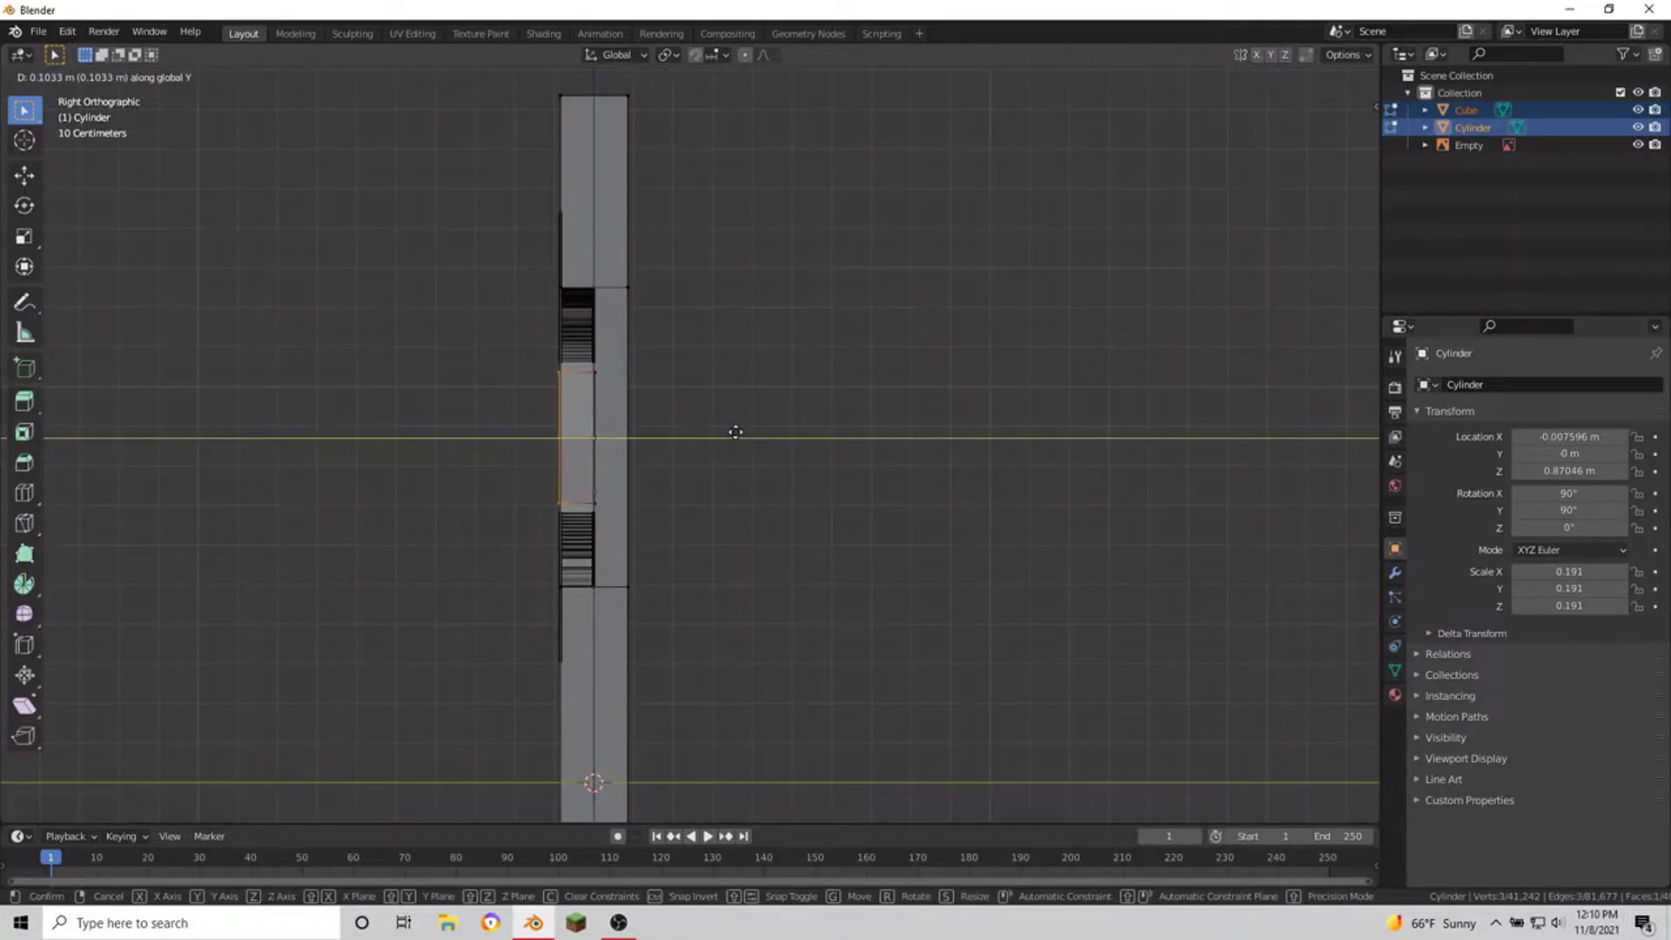
left_click(735, 431)
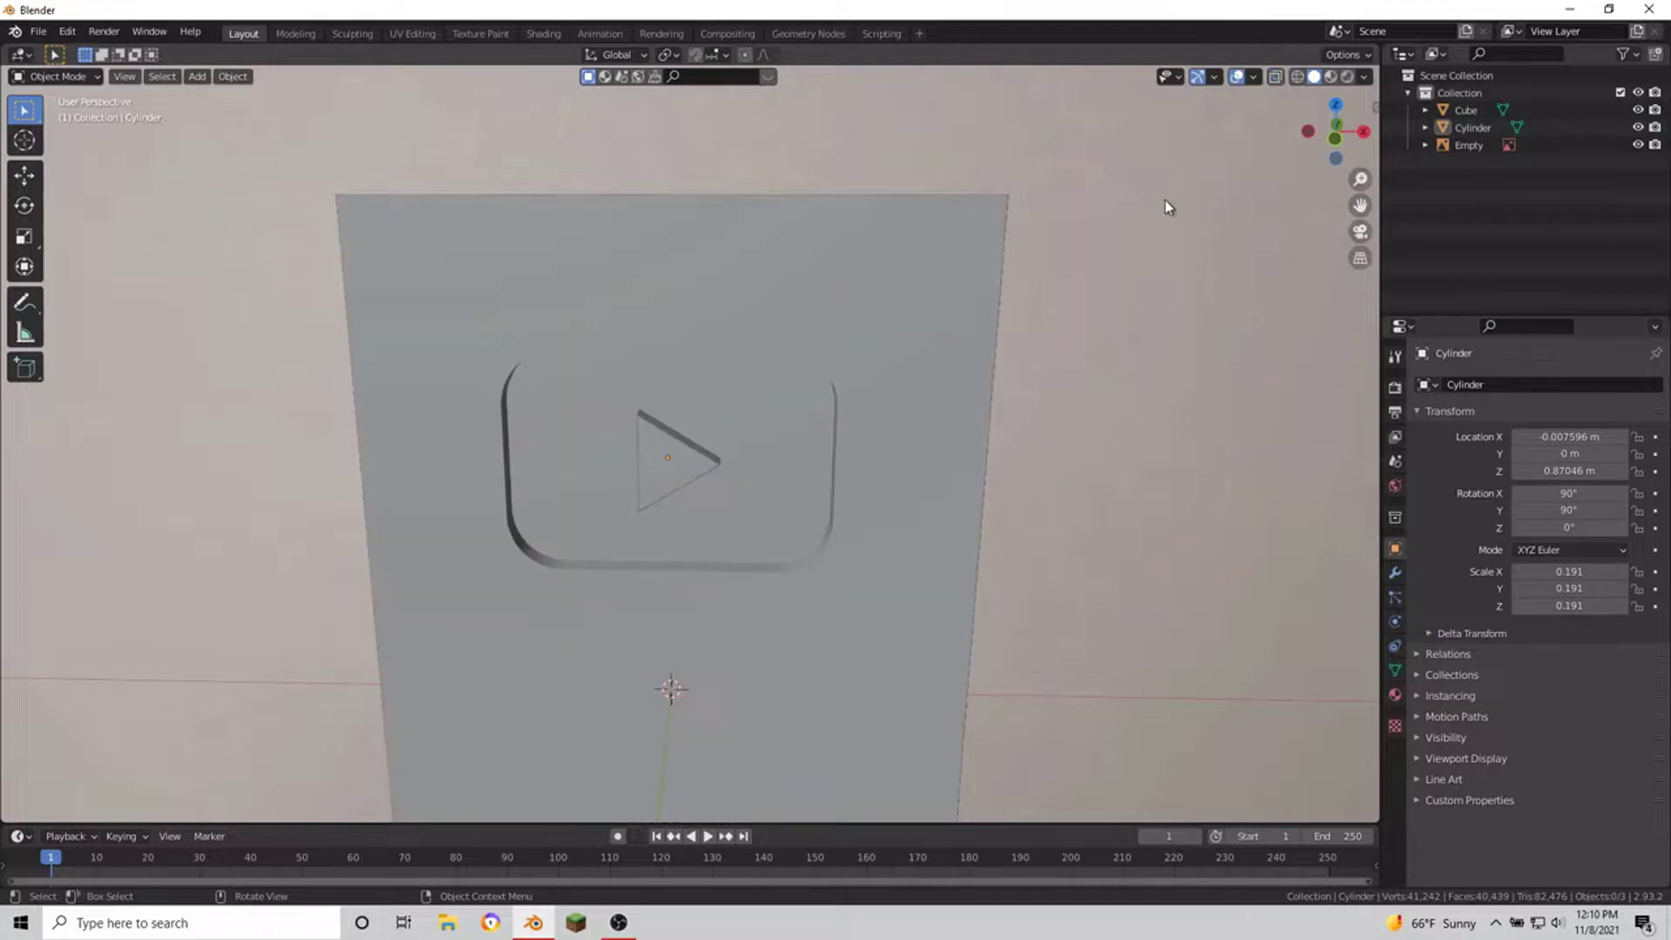
Step: Hide the reference image and switch the viewport to Material Preview shading
scroll(1167, 206, "down", 4)
middle_click_drag(969, 373, 680, 516)
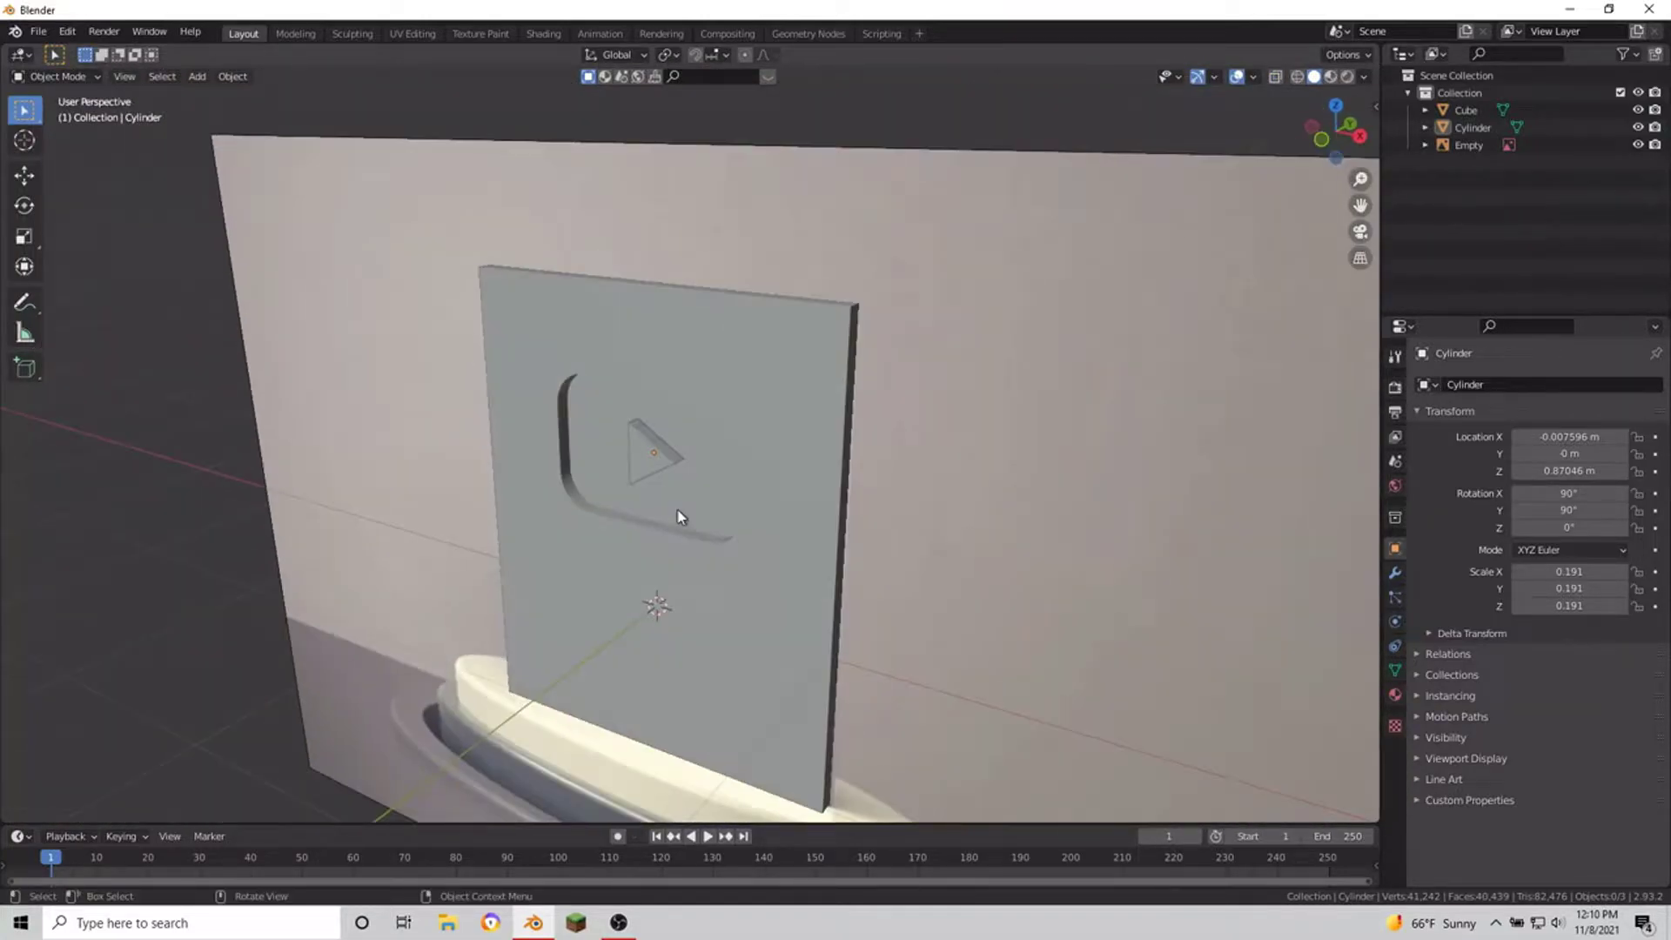
left_click(780, 624)
mouse_move(780, 624)
middle_mouse_down()
mouse_move(946, 589)
mouse_move(1254, 216)
middle_mouse_up()
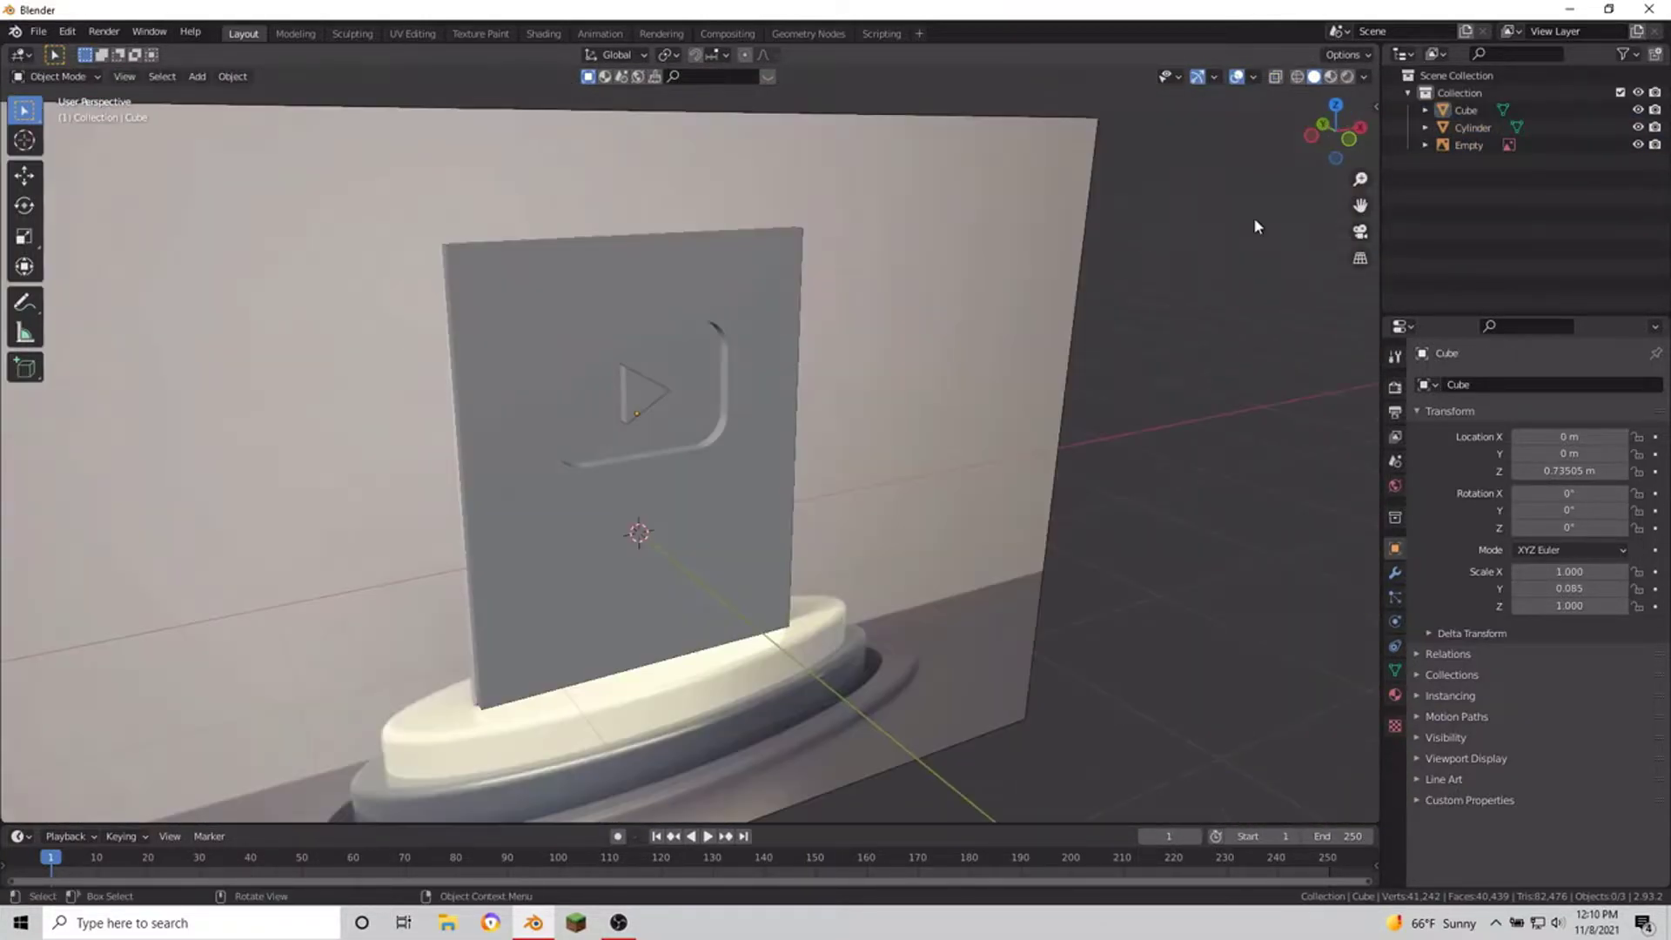
left_click(1636, 144)
mouse_move(482, 352)
middle_mouse_down()
mouse_move(794, 421)
mouse_move(438, 402)
mouse_move(615, 459)
mouse_move(1068, 181)
middle_mouse_up()
left_click(616, 459)
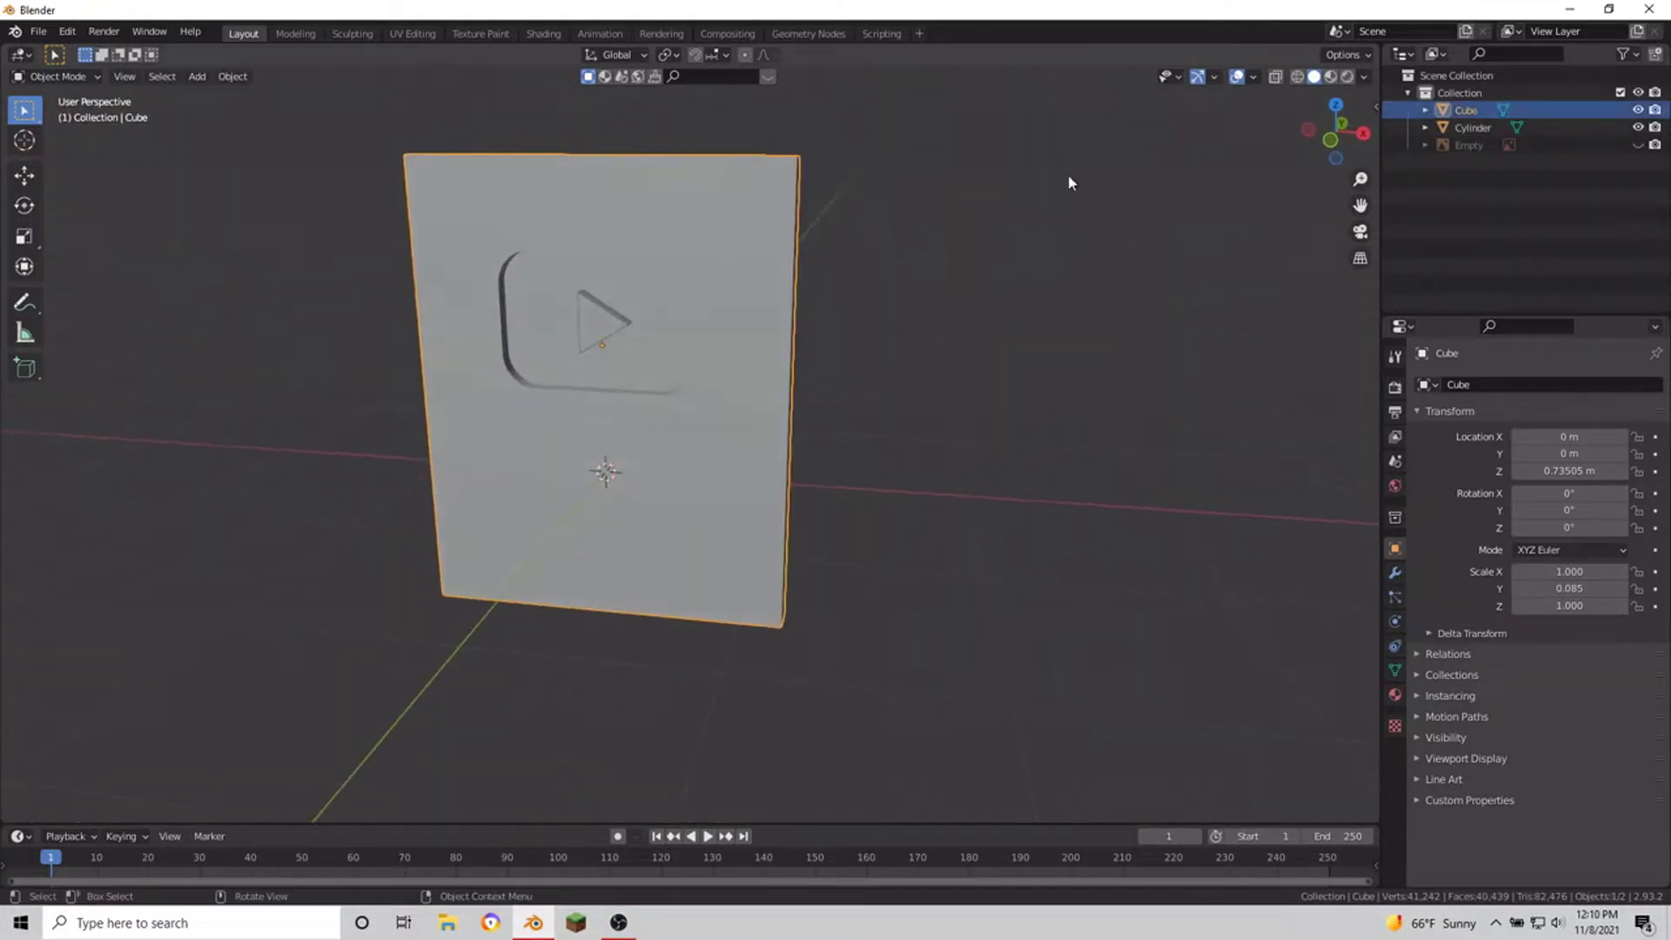
left_click(1329, 78)
mouse_move(1033, 250)
middle_mouse_down()
mouse_move(764, 466)
mouse_move(873, 461)
middle_mouse_up()
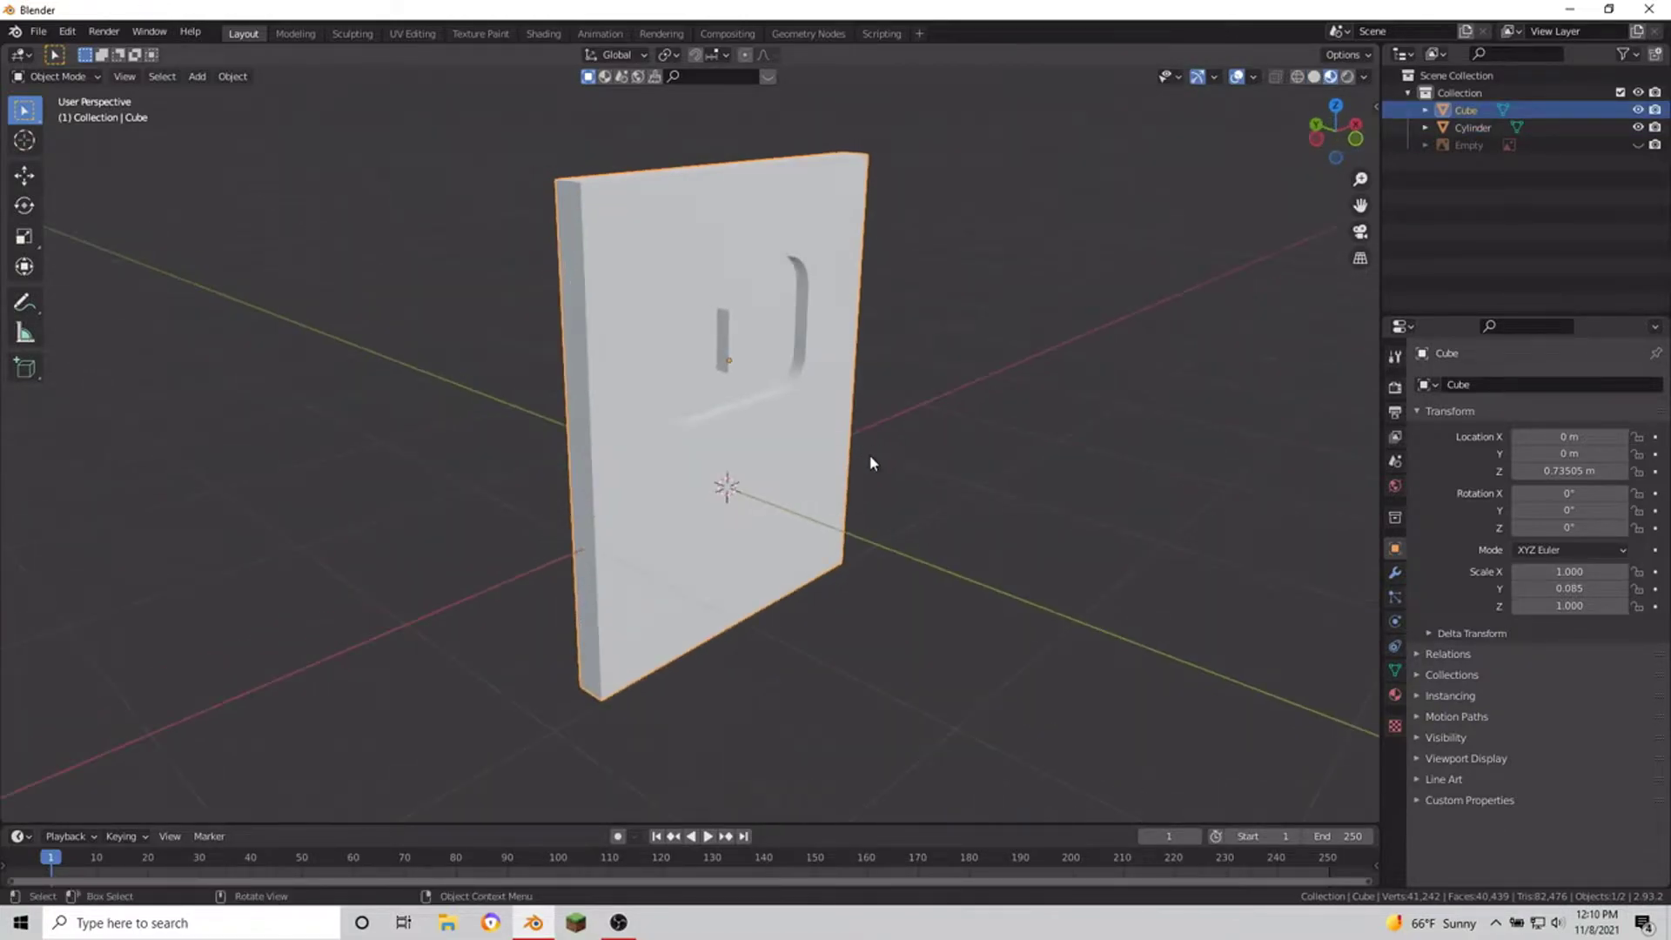
Step: Give the plaque a new material with Metallic near 1 and add a new material to the play logo
left_click(1395, 694)
left_click(1497, 459)
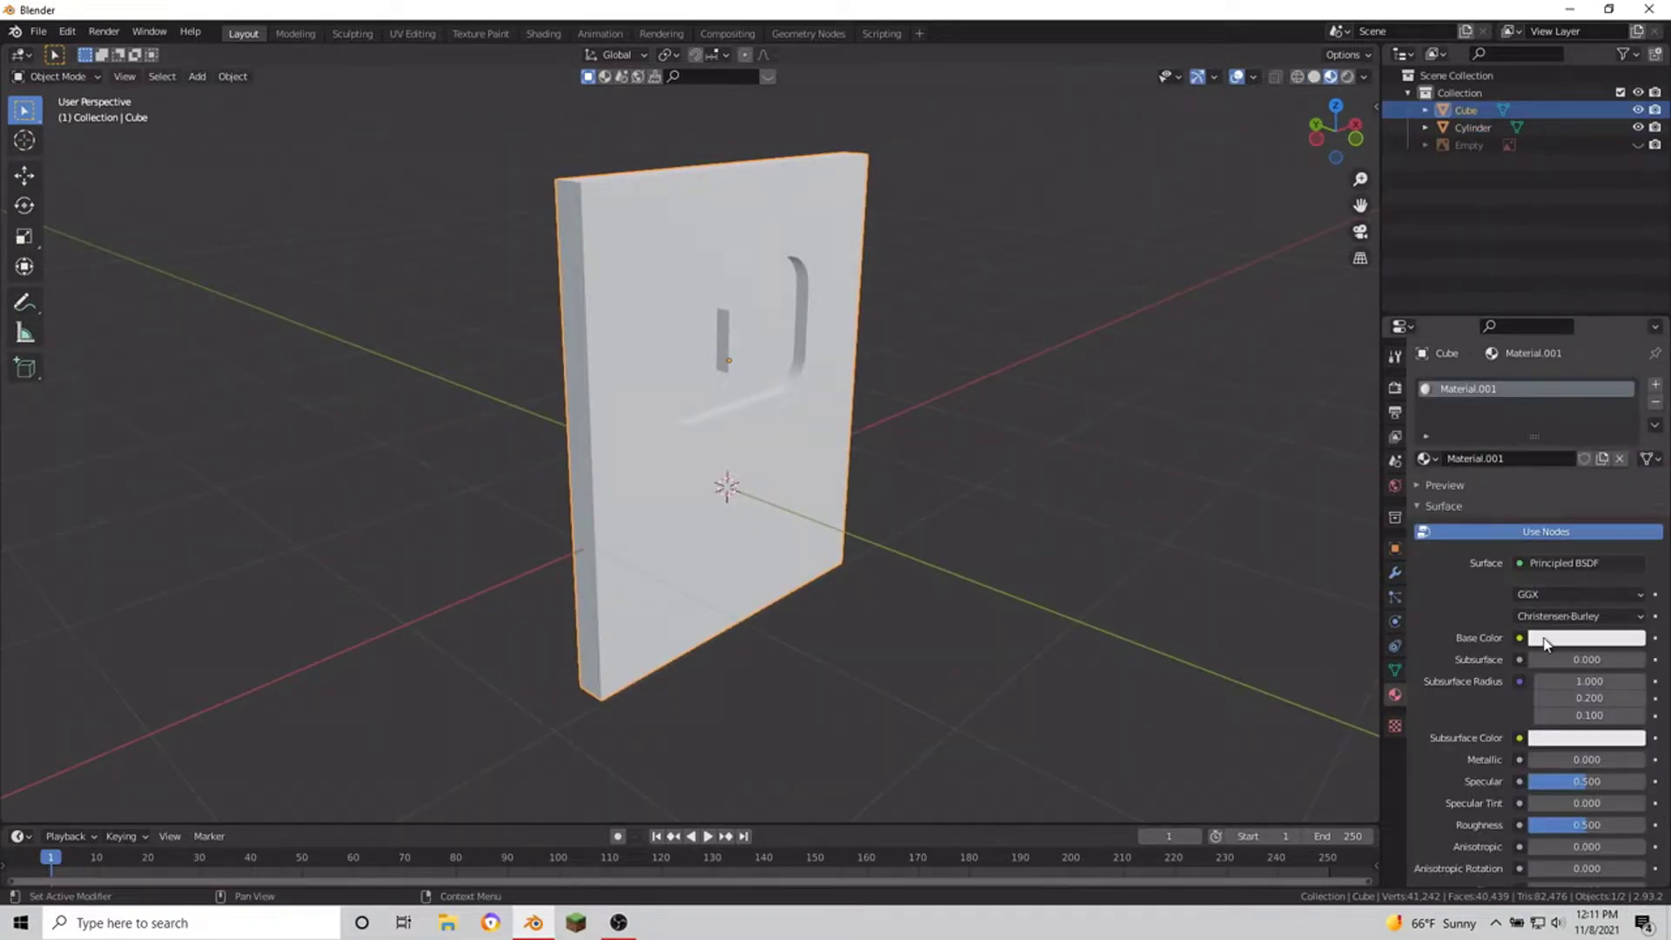
left_click_drag(1552, 765, 1643, 759)
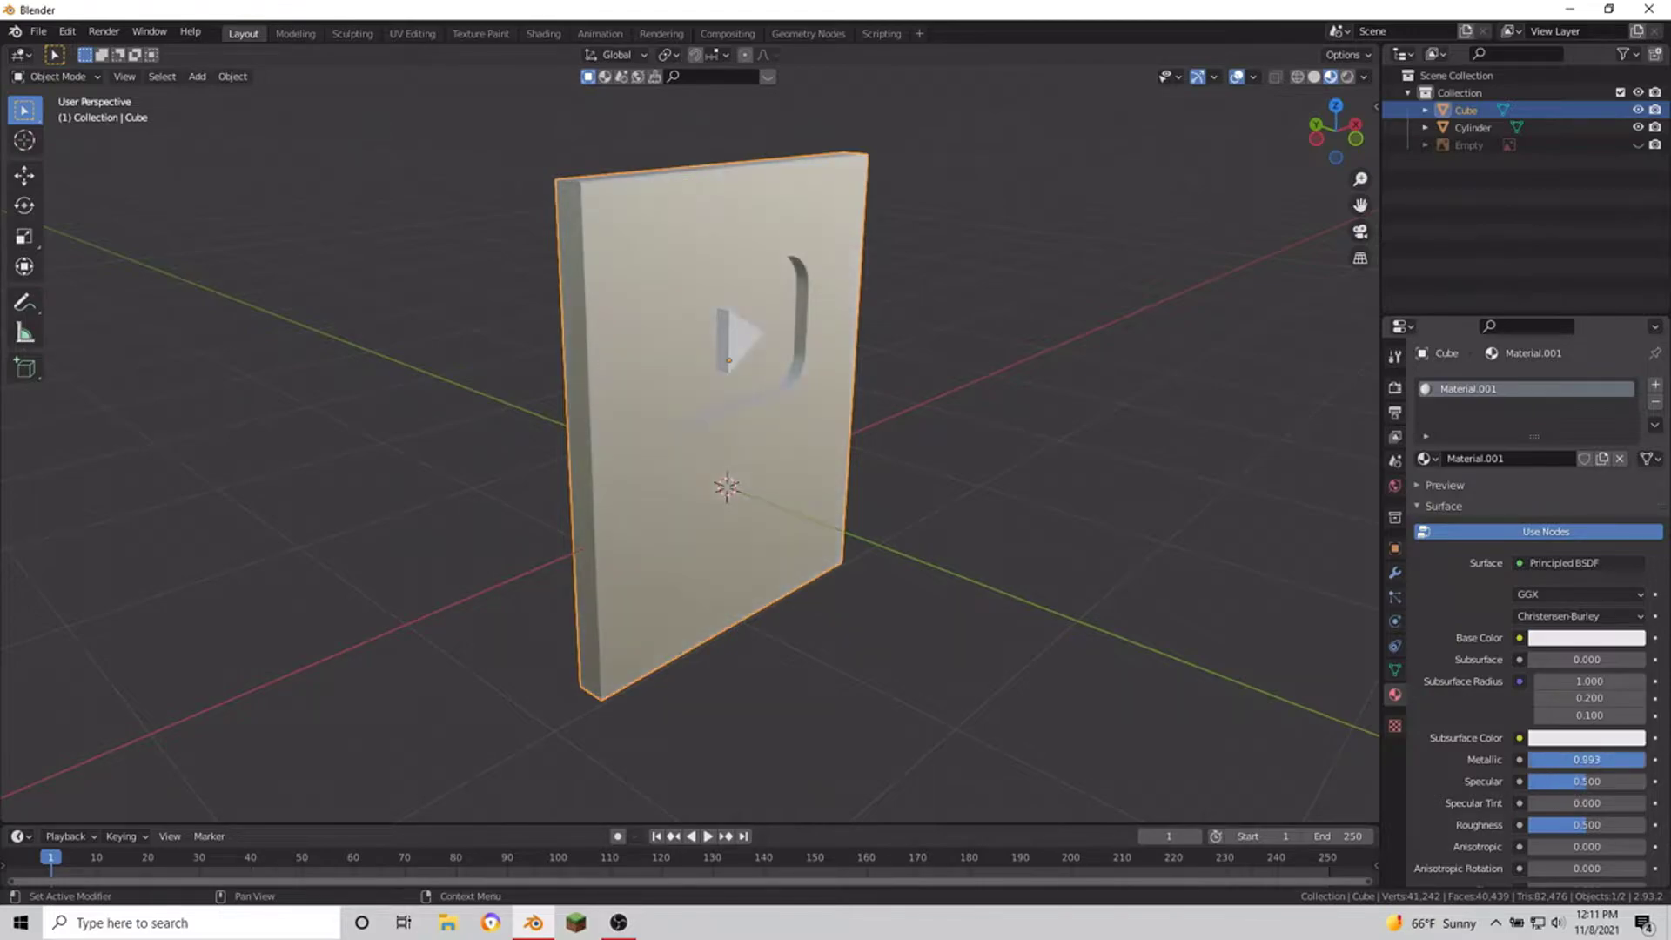
mouse_move(1371, 710)
middle_mouse_down()
mouse_move(888, 679)
mouse_move(766, 522)
middle_mouse_up()
left_click(643, 329)
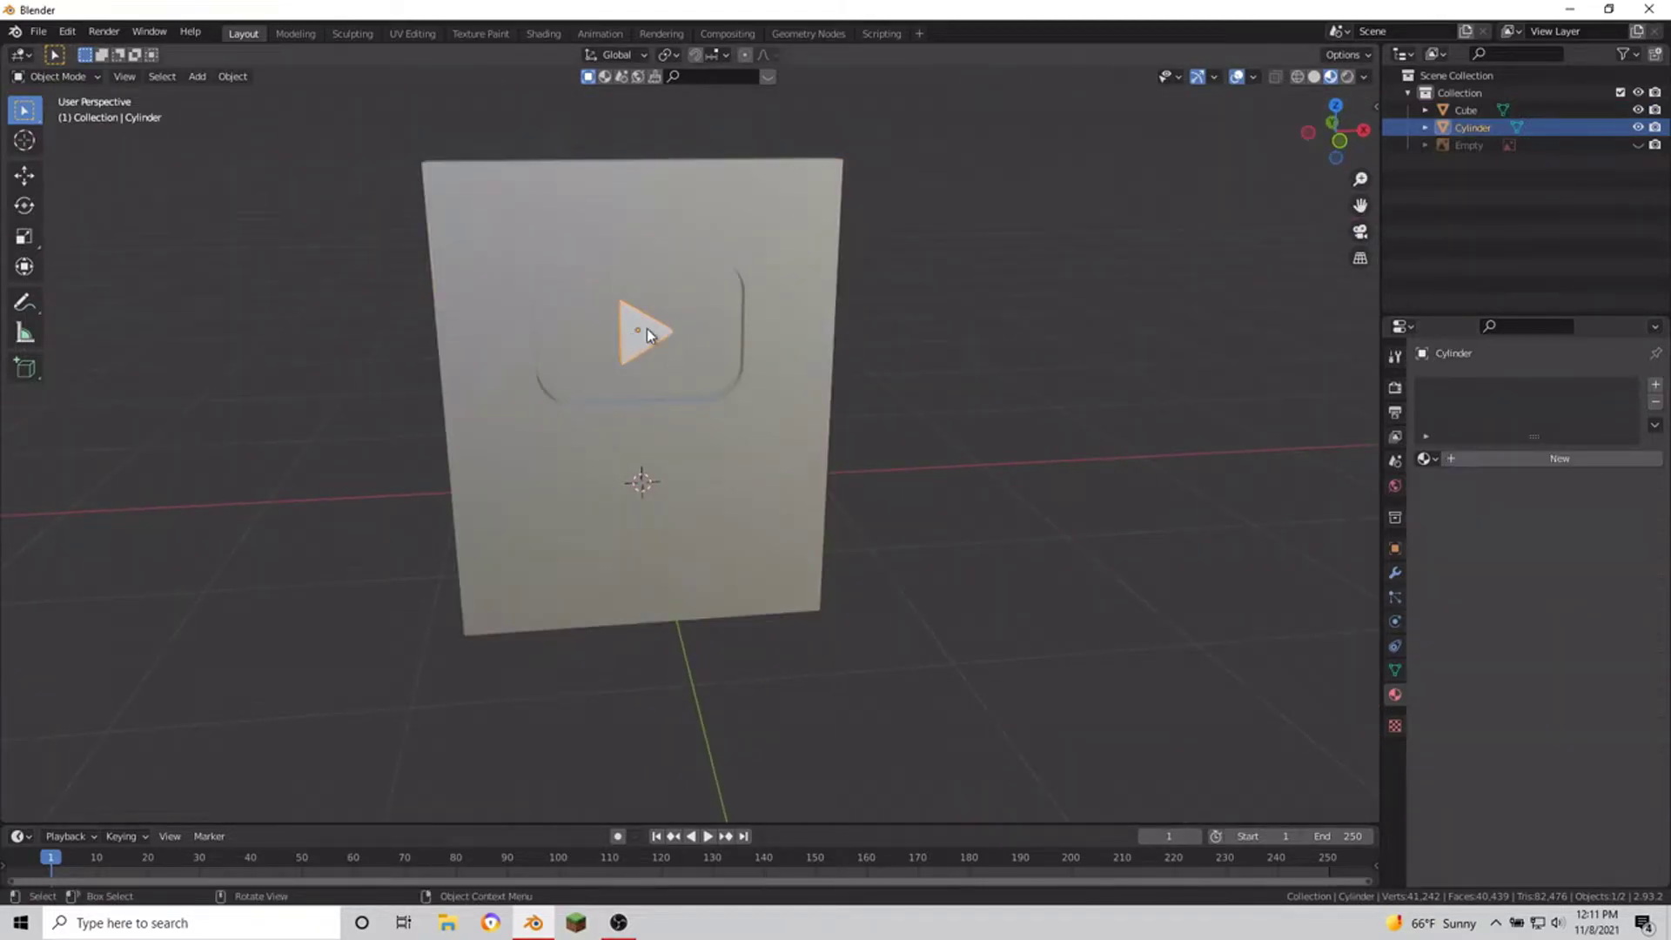
left_click(1538, 461)
middle_click_drag(879, 513, 859, 510)
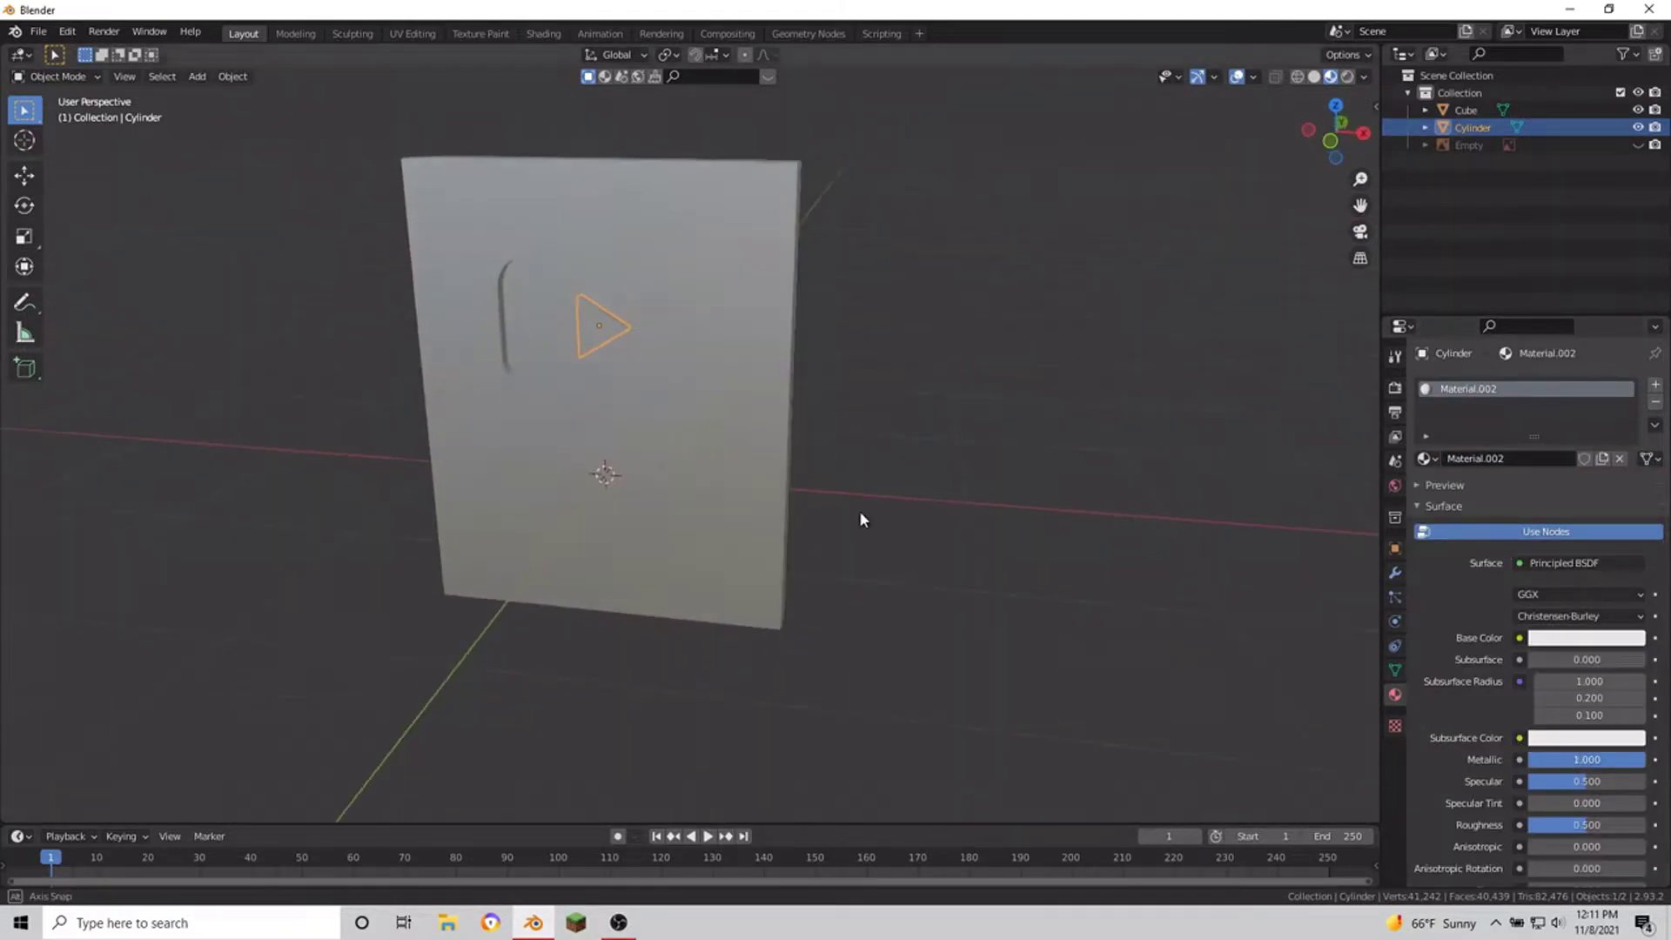
Step: In Edit Mode, assign a new Material.003 slot to the plaque's recessed logo face with Metallic 1
left_click(748, 523)
key("Tab")
left_click(535, 319)
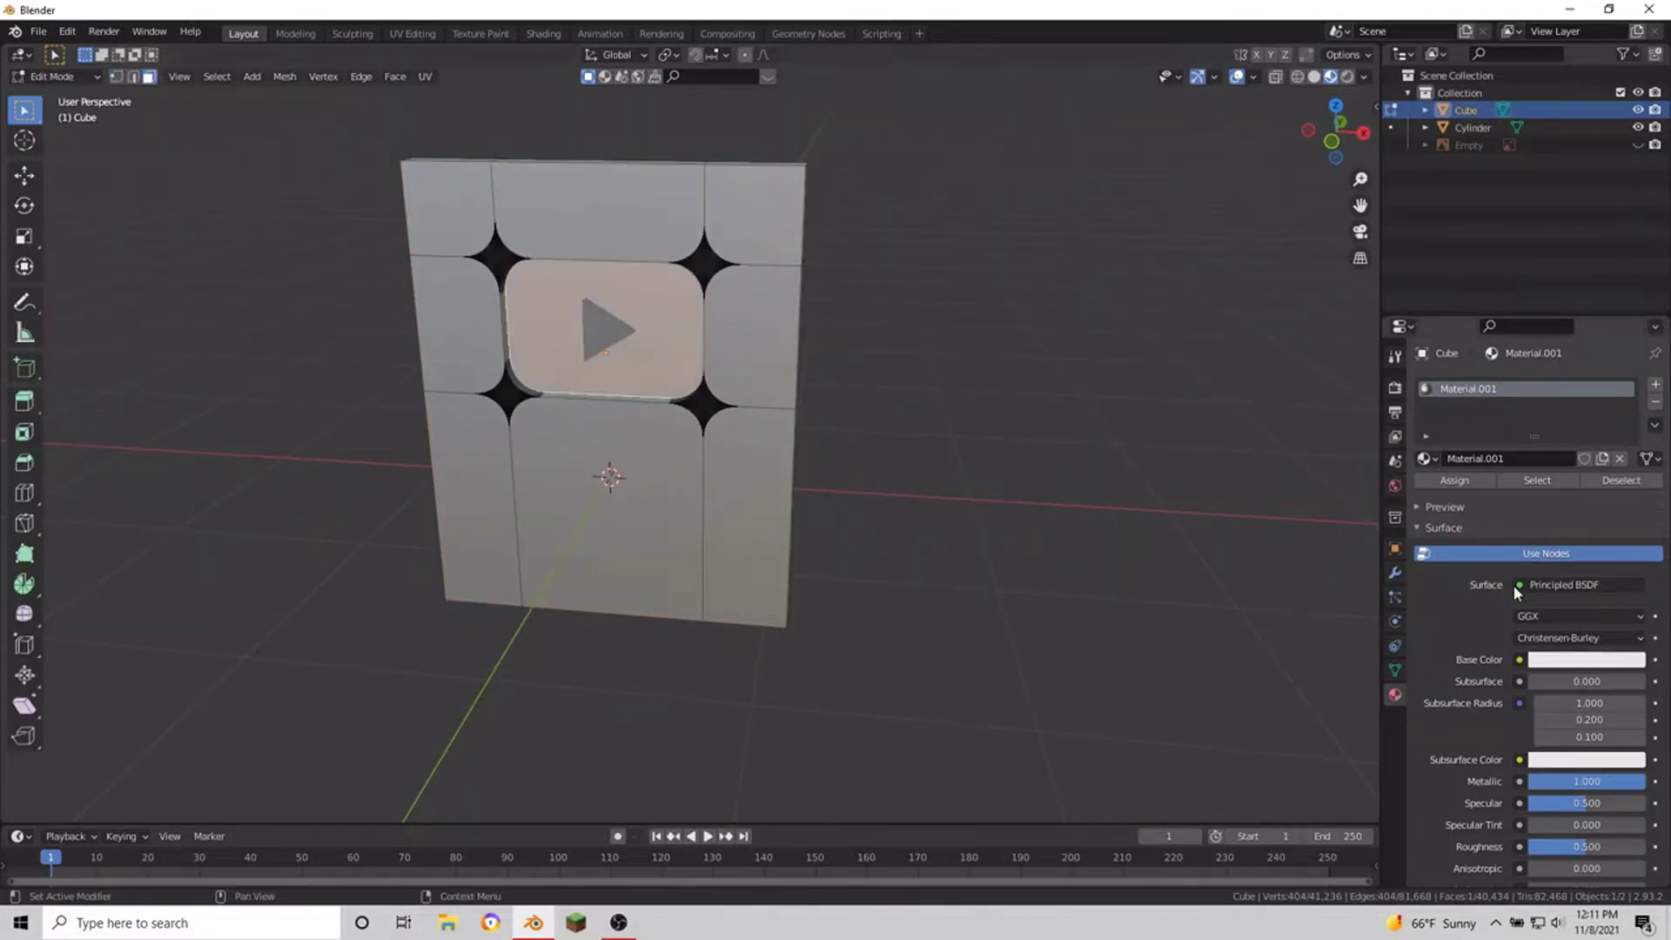
left_click(1656, 385)
left_click(1536, 493)
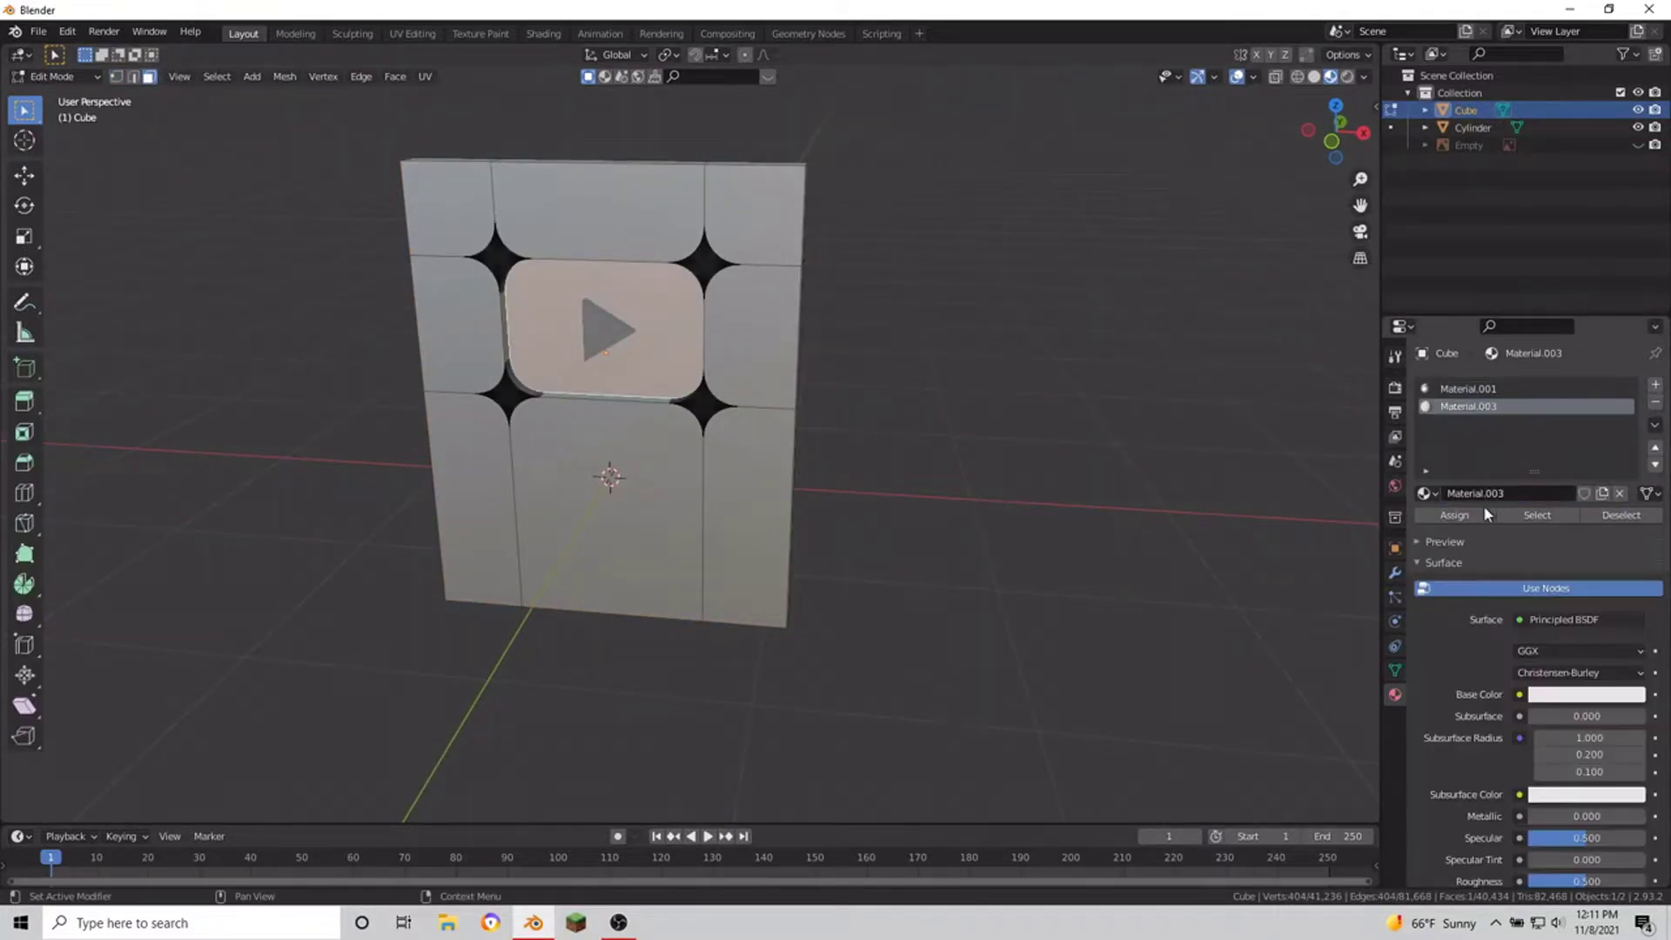
left_click(1467, 517)
left_click_drag(1564, 812, 1645, 816)
scroll(1610, 815, "down", 1)
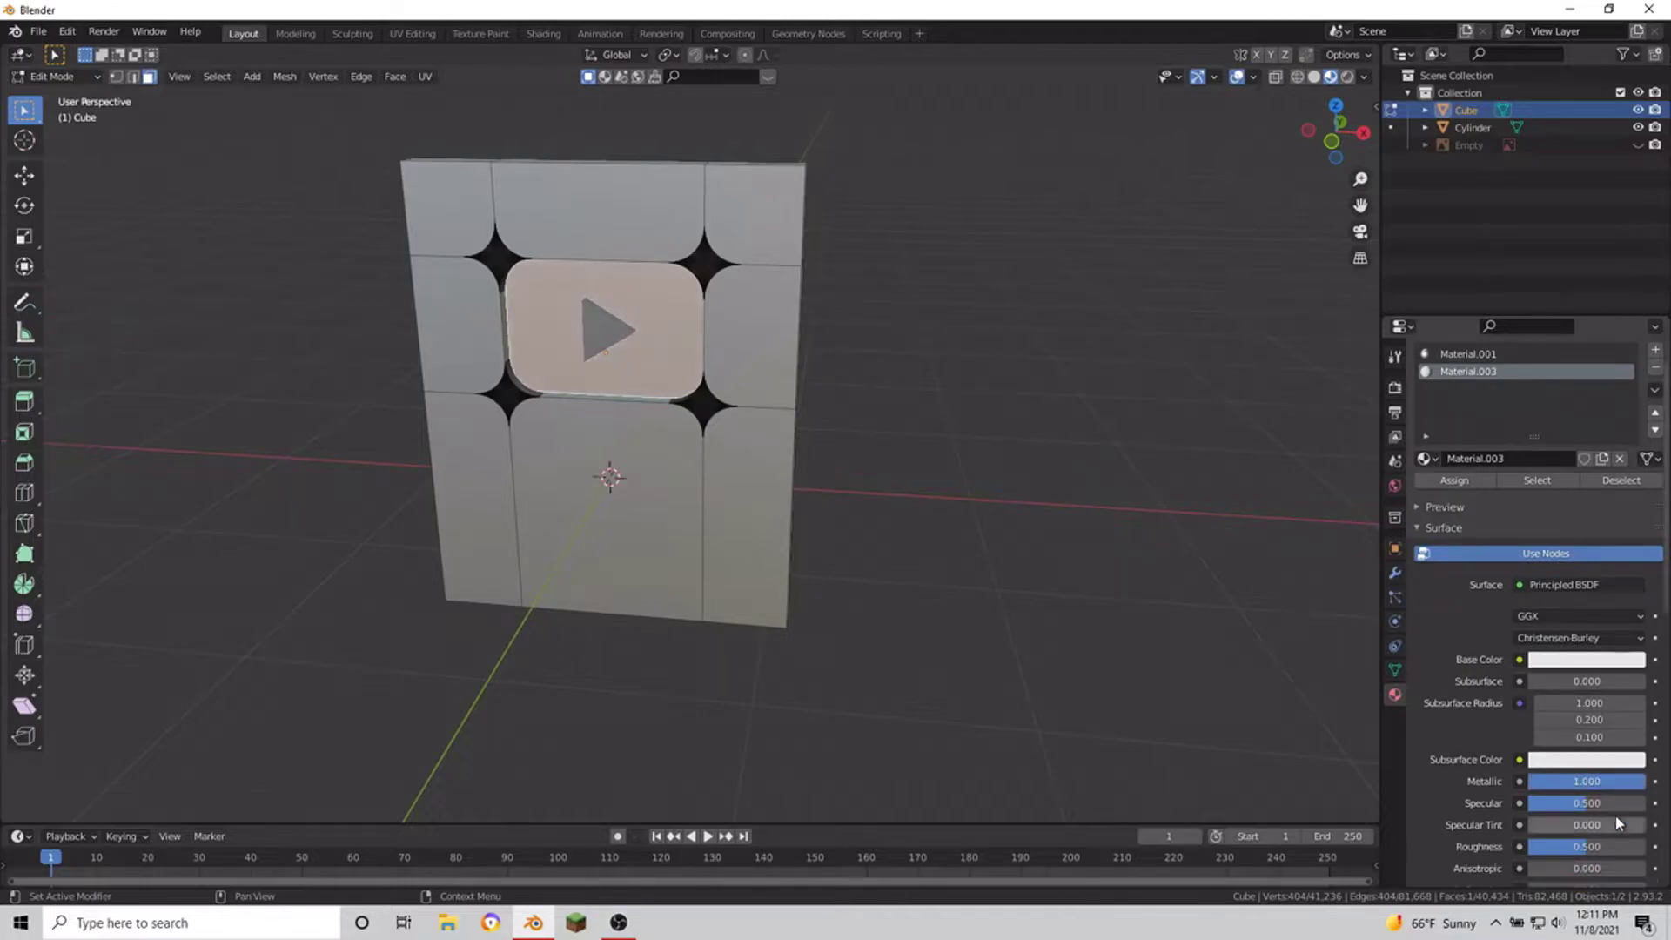
scroll(1592, 815, "down", 1)
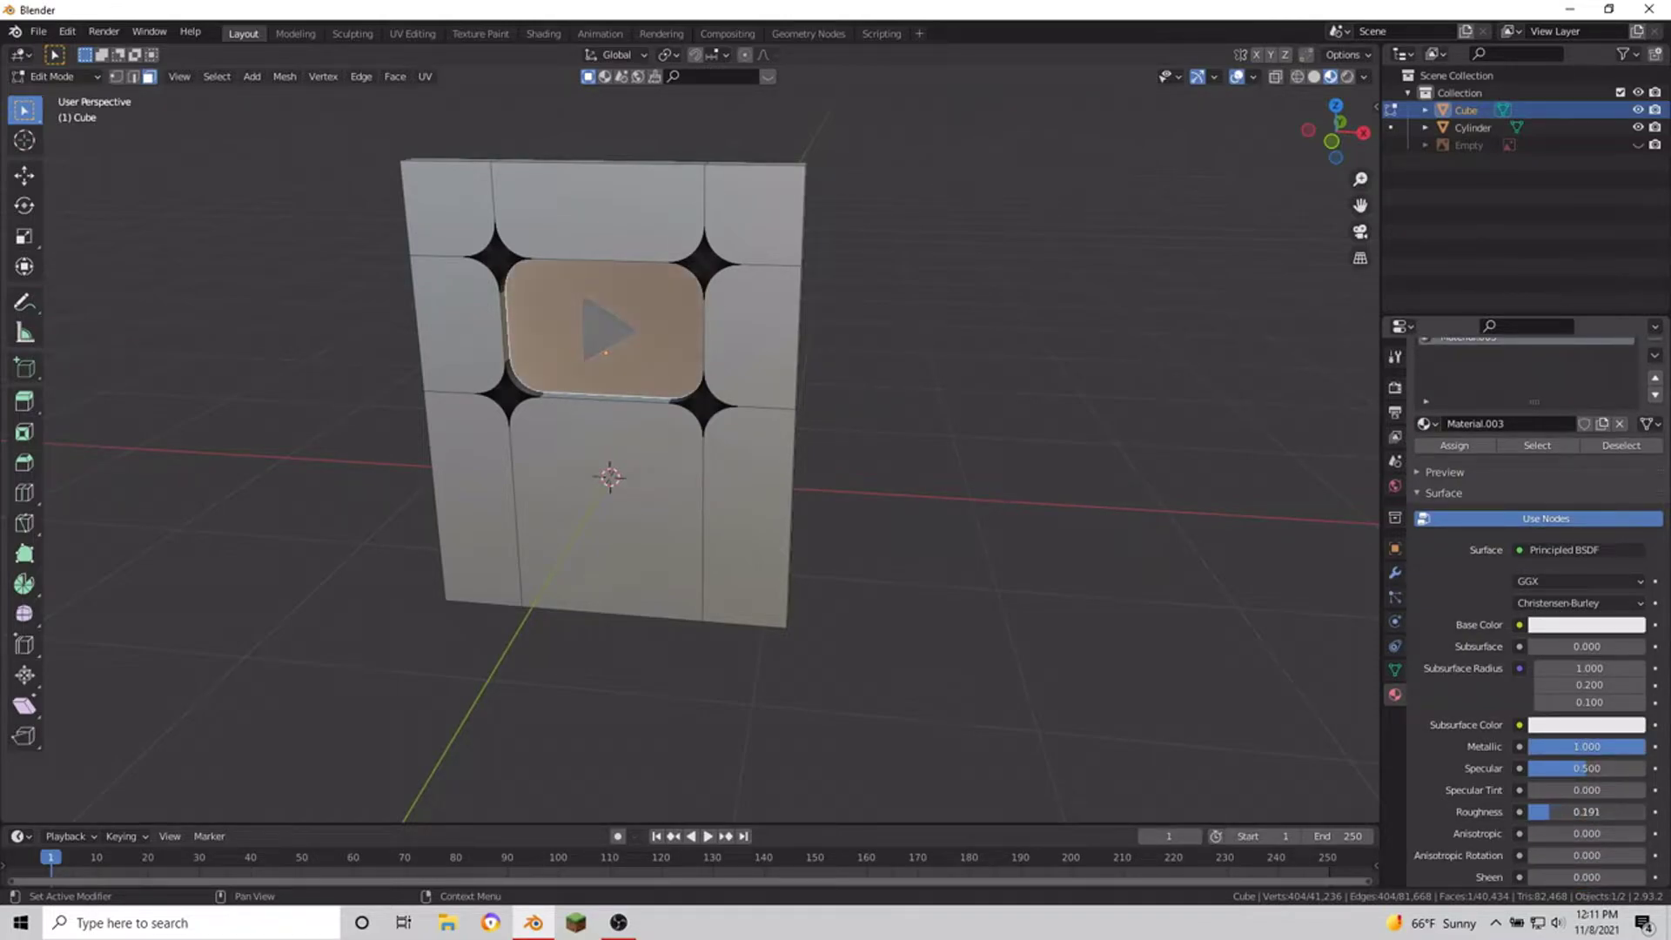
Step: Set the logo-face material's roughness to 0.15 and inspect the shiny recess
key("Tab")
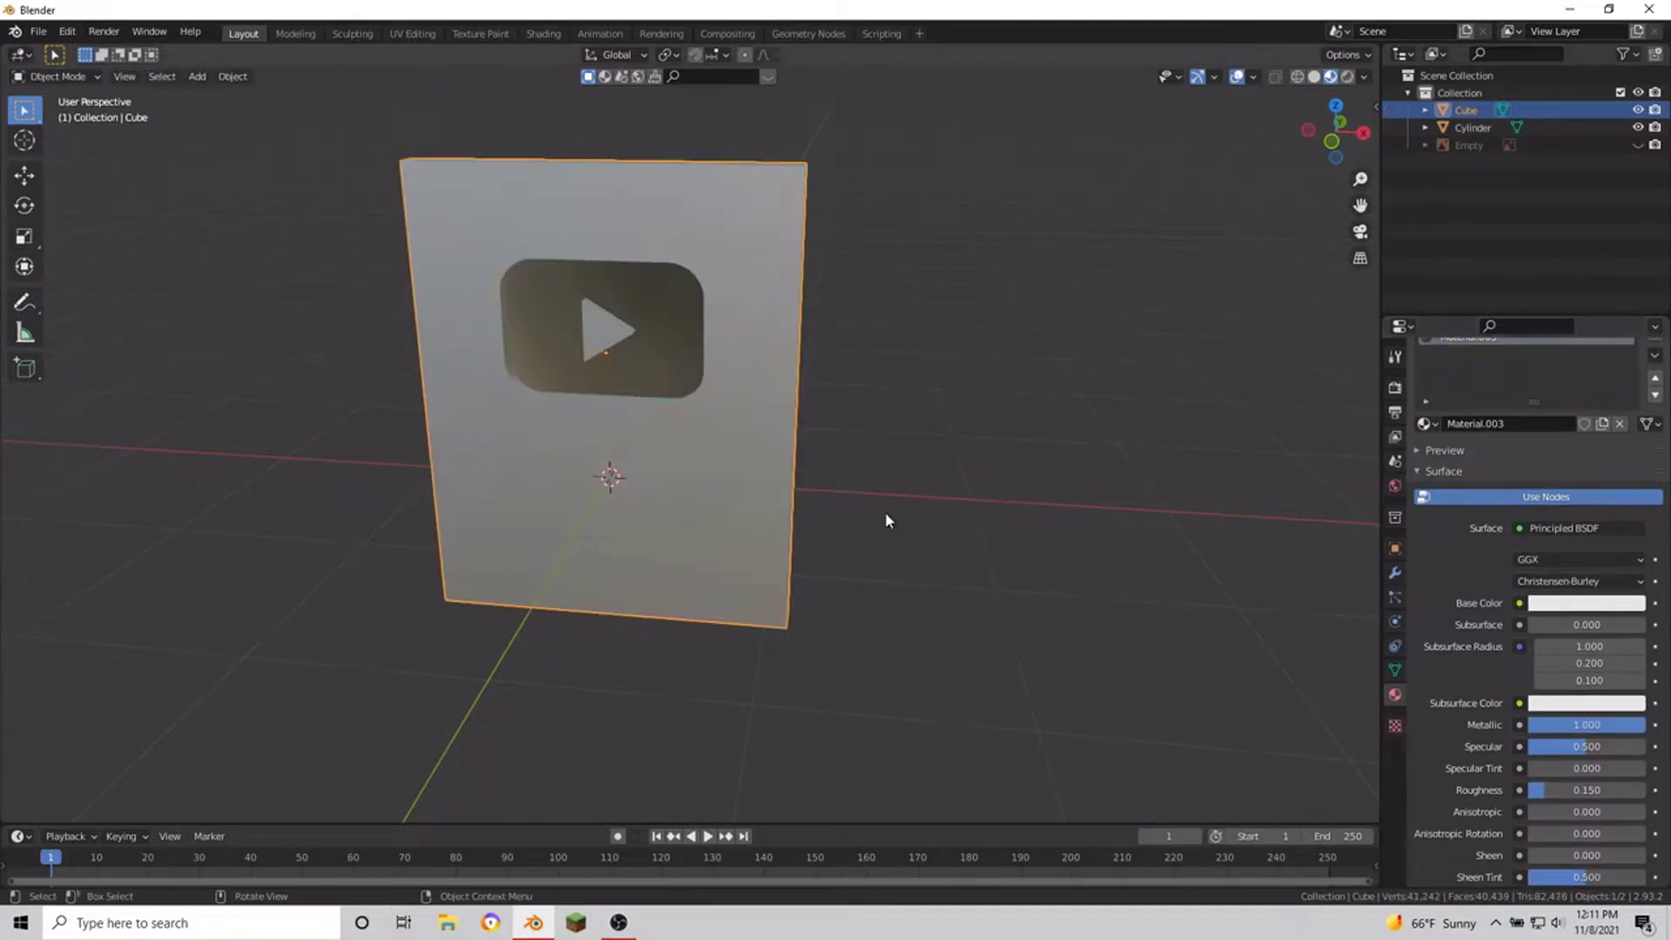
left_click(885, 512)
middle_click_drag(885, 512, 1021, 583)
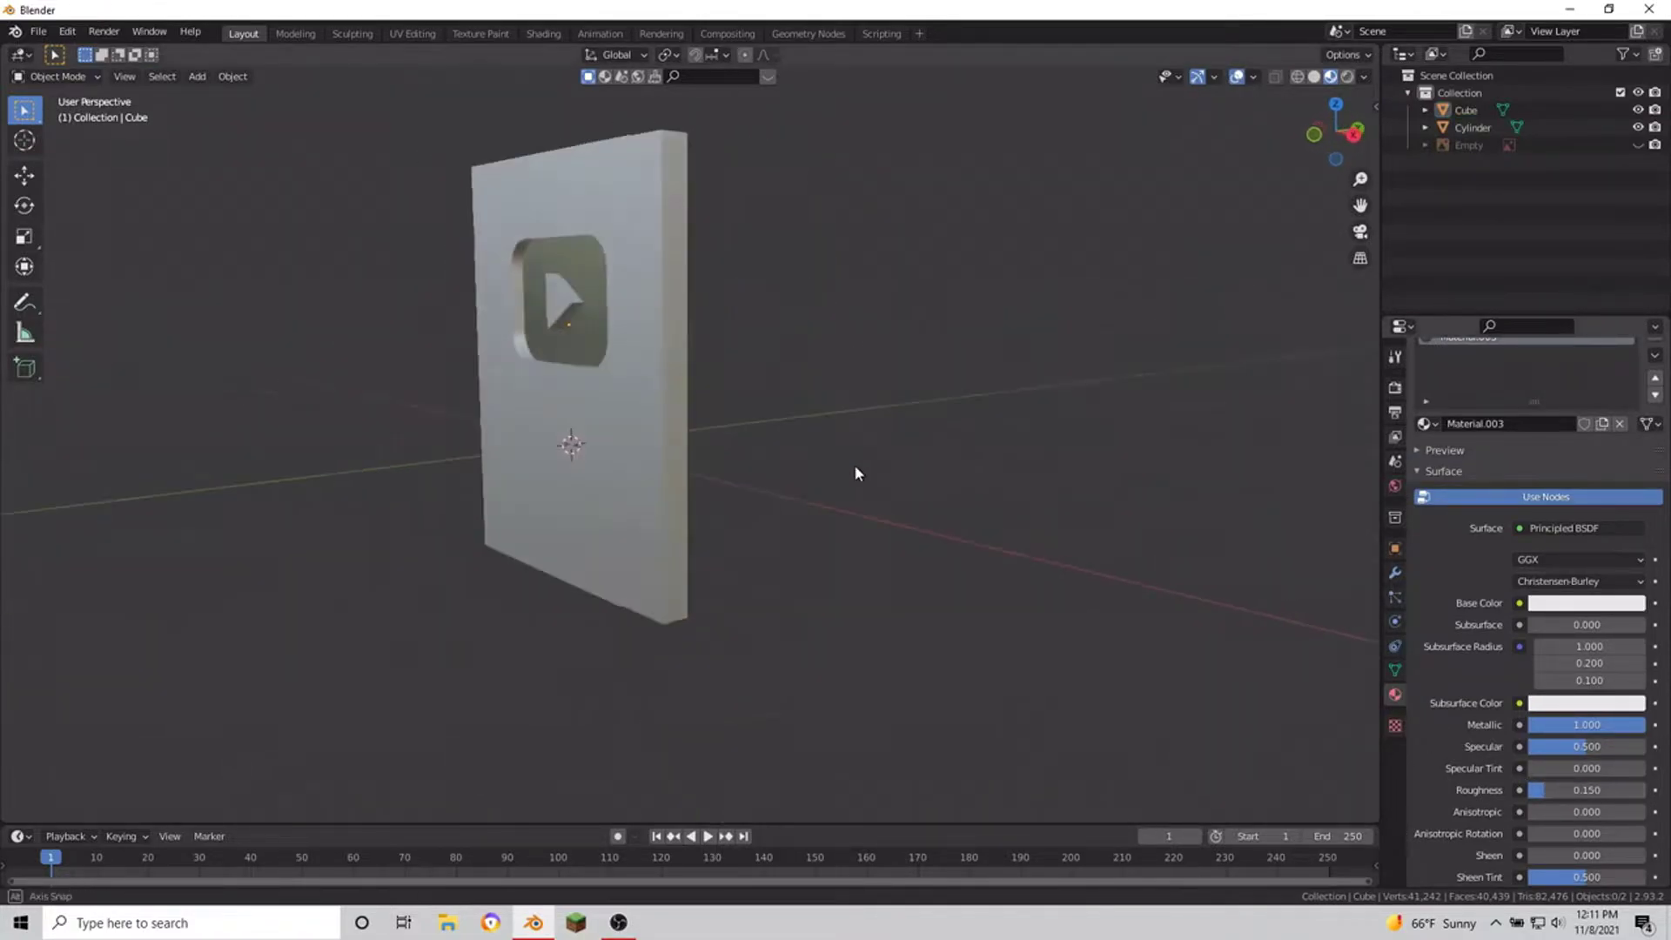
middle_click_drag(853, 463, 962, 445)
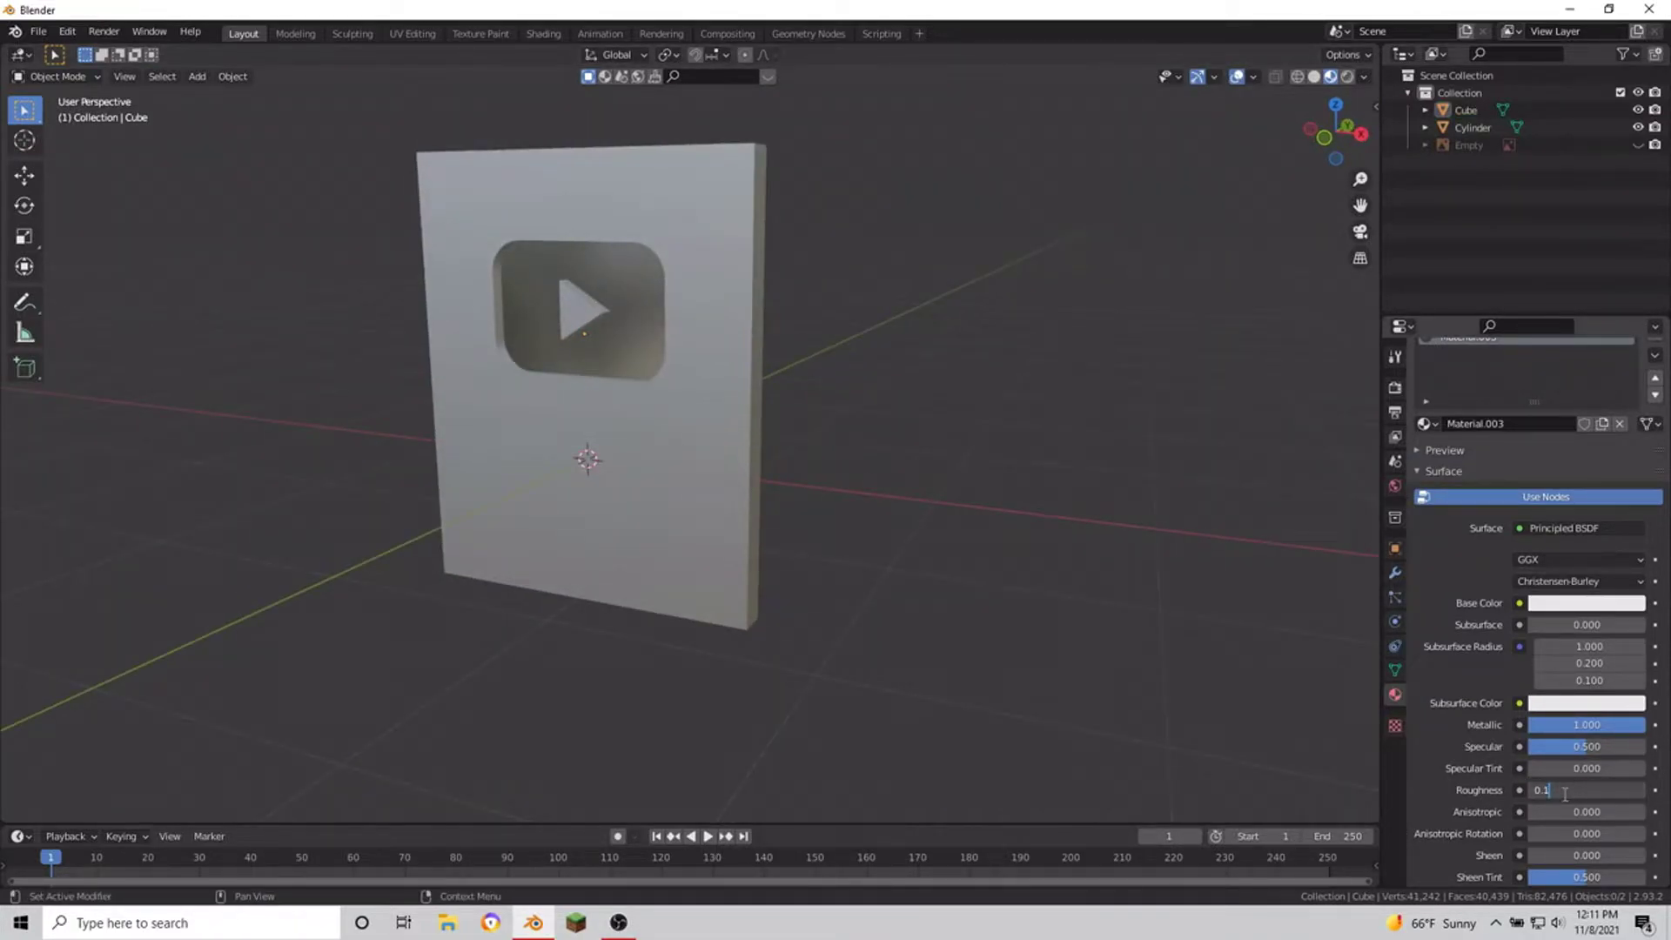
middle_click_drag(809, 561, 863, 576)
type("5")
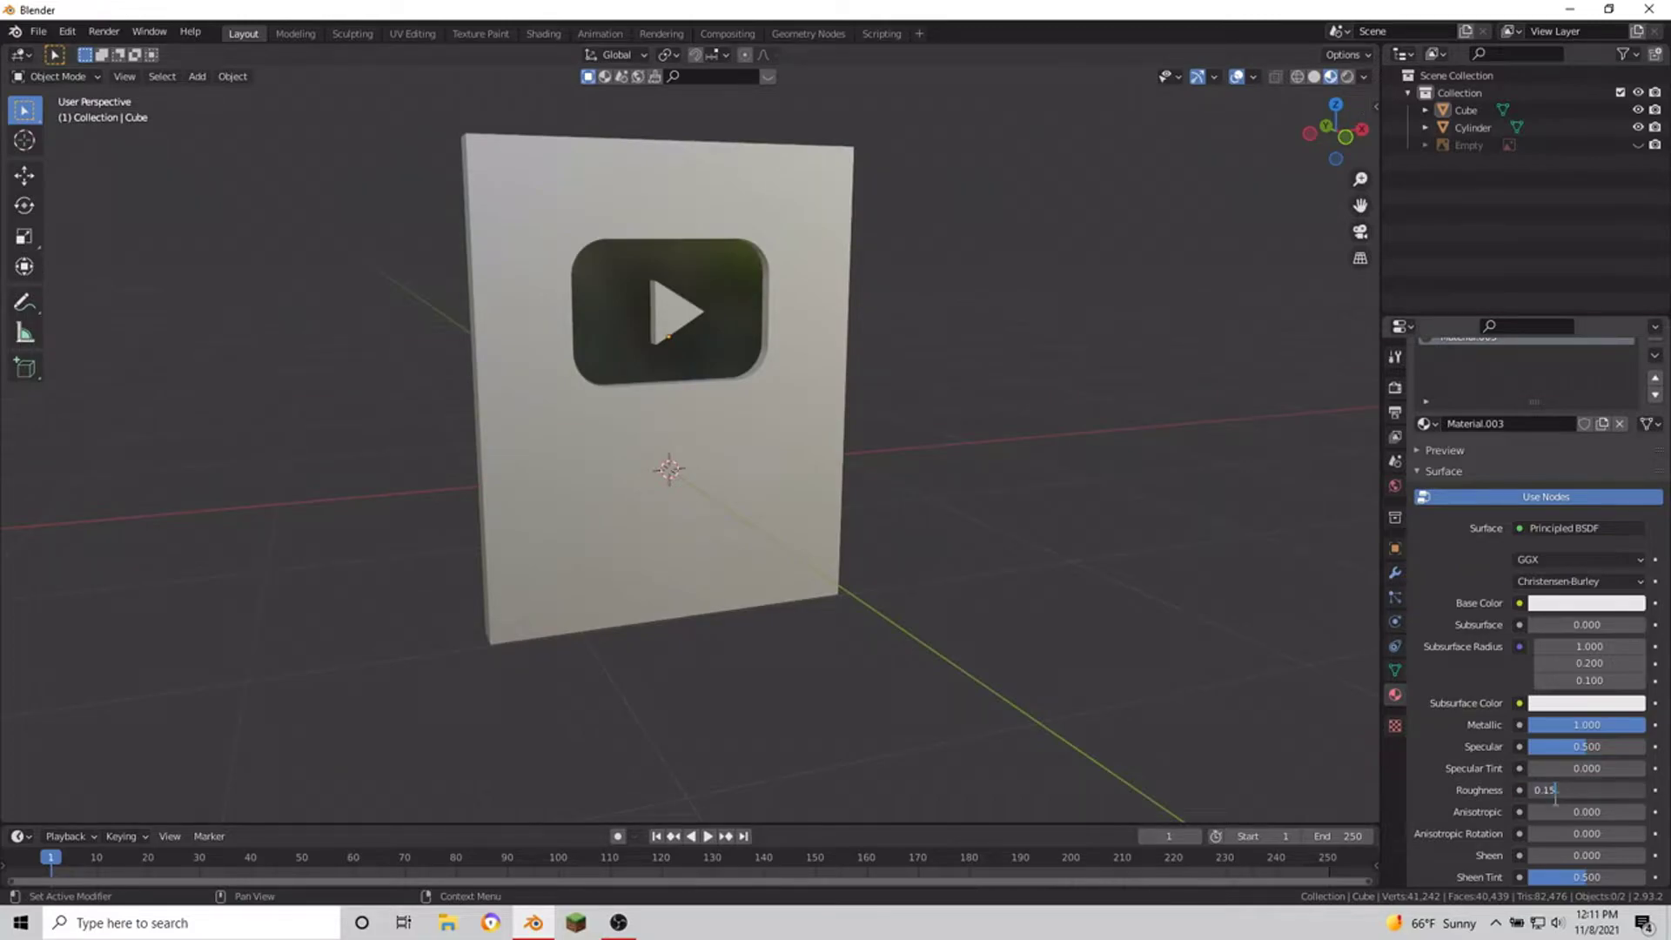
key("Return")
mouse_move(626, 452)
middle_mouse_down()
mouse_move(451, 398)
mouse_move(1341, 400)
mouse_move(26, 347)
mouse_move(463, 494)
middle_mouse_up()
Step: Return to a front view and check the plaque and logo materials
left_click(564, 537)
mouse_move(564, 537)
middle_mouse_down()
mouse_move(743, 590)
mouse_move(375, 567)
mouse_move(485, 516)
mouse_move(477, 571)
mouse_move(534, 537)
middle_mouse_up()
key("alt+a")
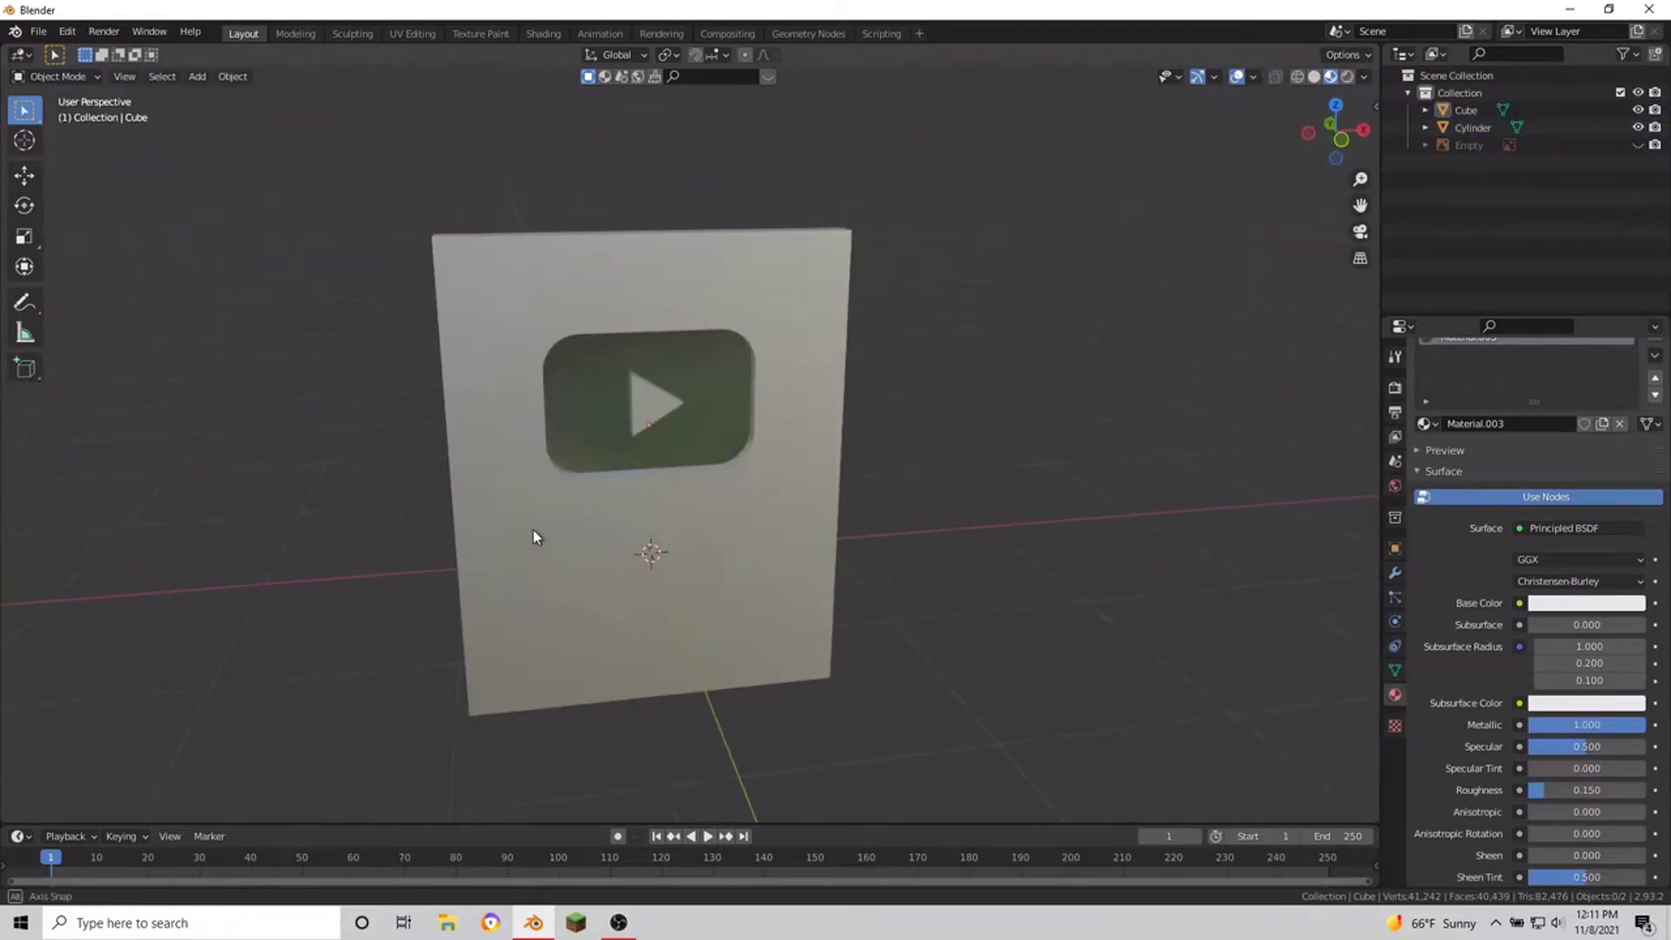
left_click(609, 409)
mouse_move(609, 409)
middle_mouse_down()
mouse_move(592, 409)
mouse_move(609, 485)
middle_mouse_up()
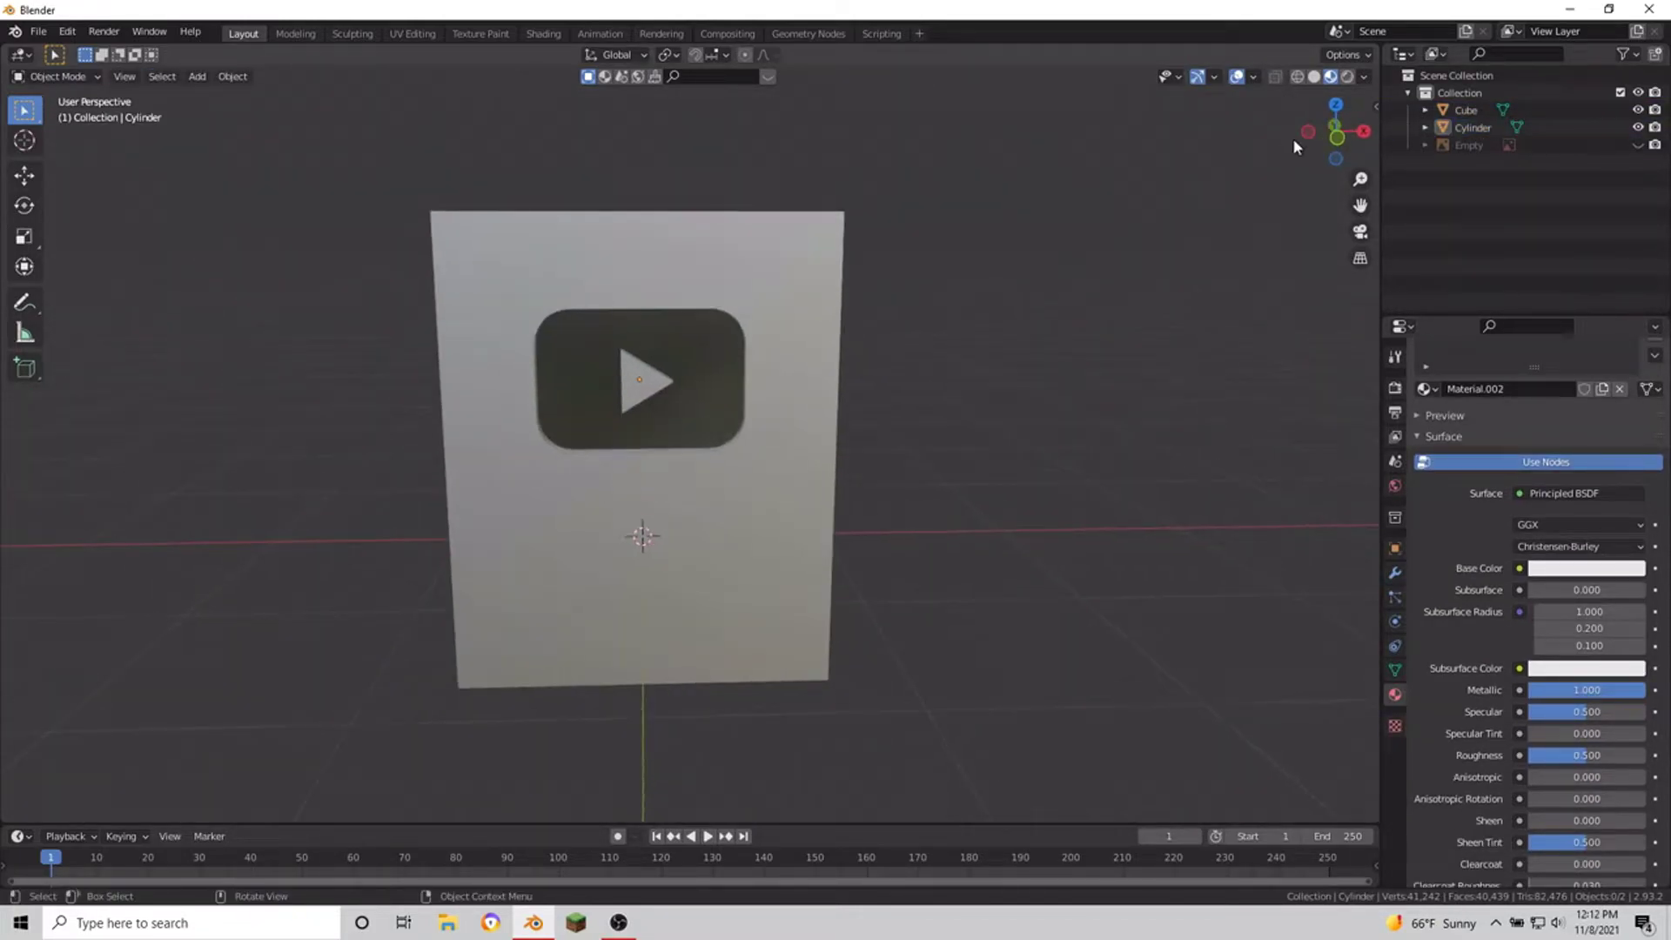
Step: Unhide the reference image Empty and try making the objects see-through
left_click(1638, 145)
mouse_move(1001, 488)
middle_mouse_down()
mouse_move(802, 571)
mouse_move(992, 421)
mouse_move(722, 470)
mouse_move(642, 447)
mouse_move(571, 455)
mouse_move(757, 461)
middle_mouse_up()
left_click(714, 470)
scroll(644, 452, "up", 4)
left_click(1275, 76)
Step: Hide the plaque and logo, then add a text object stood upright with a 90° X rotation
left_click_drag(1638, 128, 1638, 110)
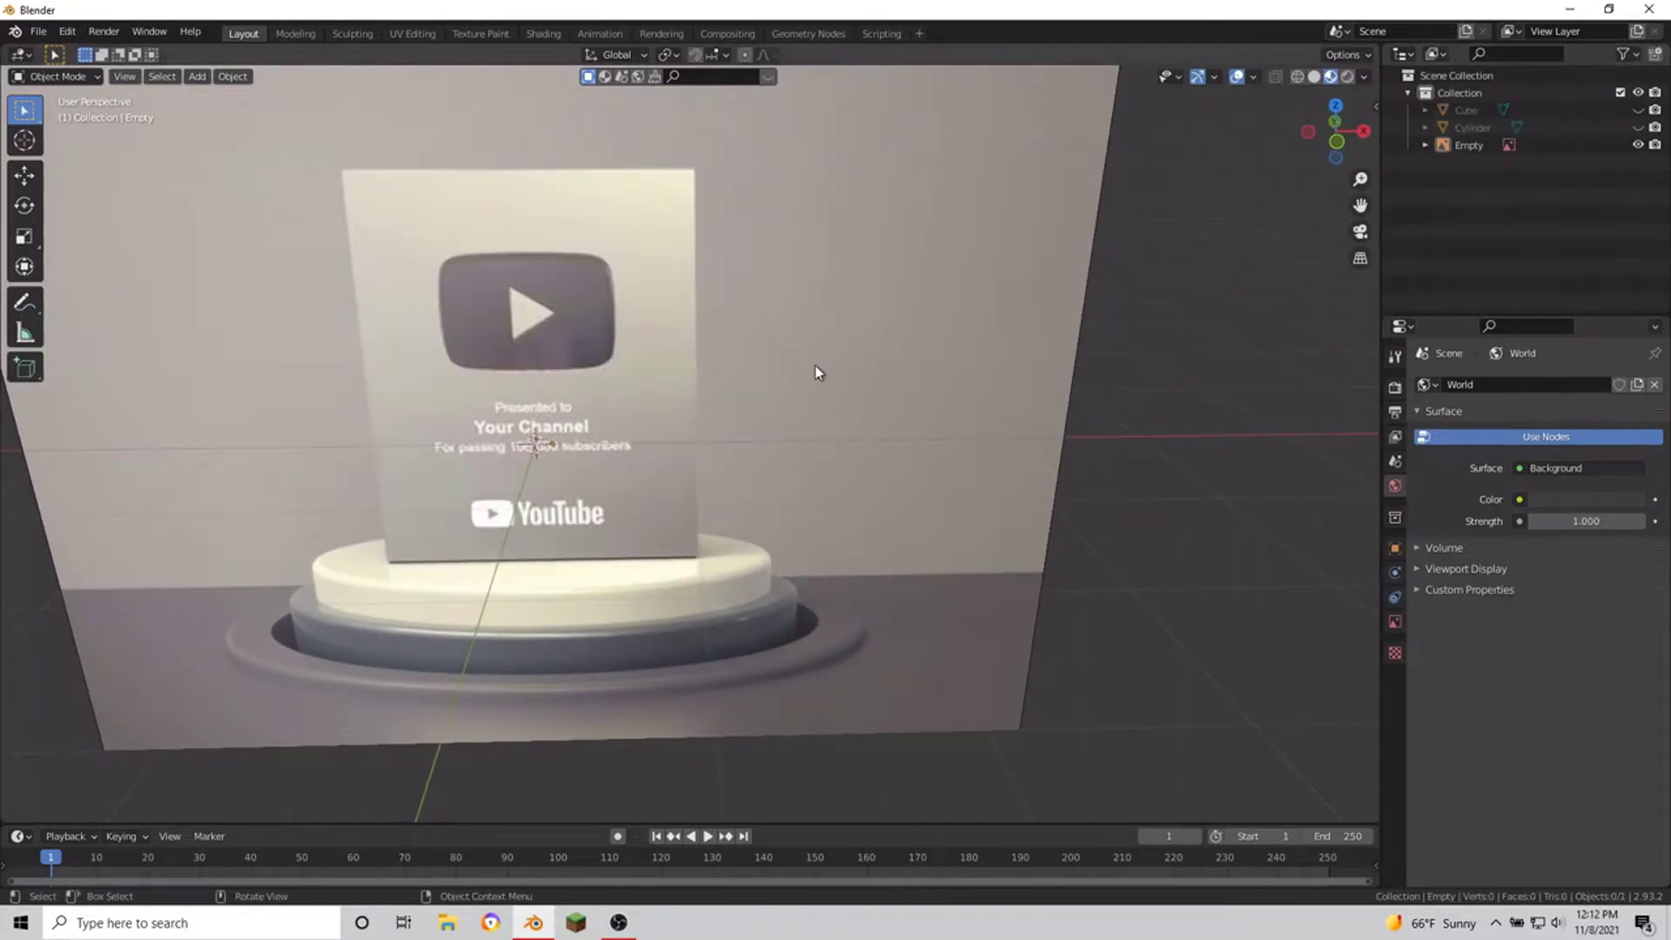
key("KP_1")
key("shift+a")
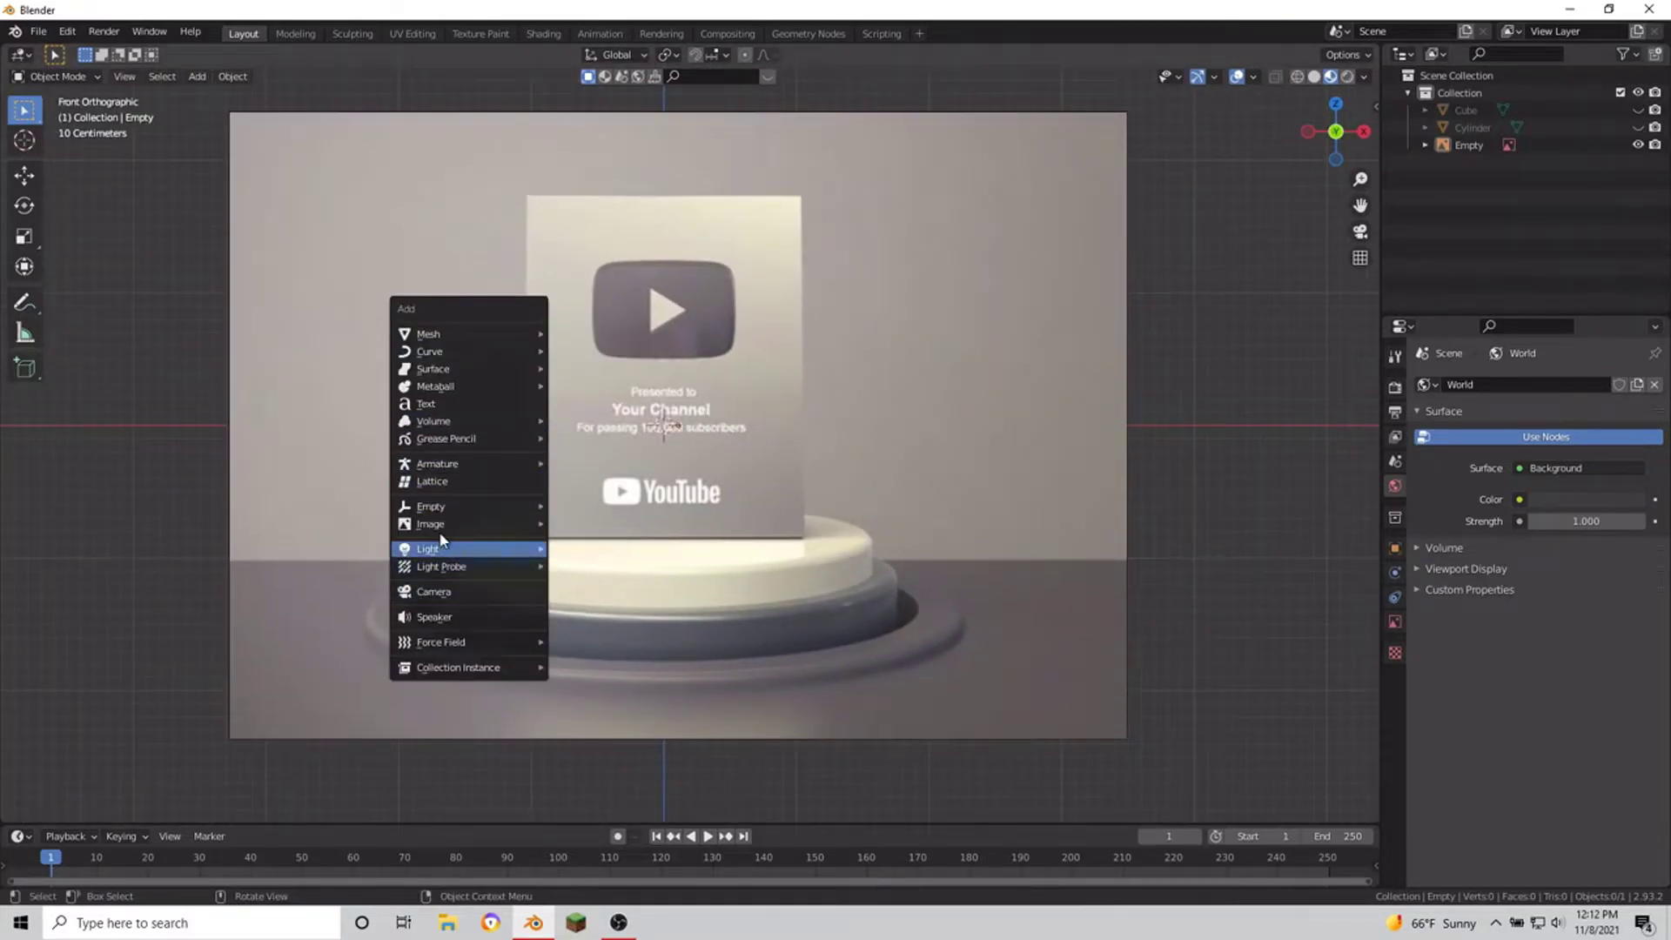
left_click(427, 406)
mouse_move(426, 407)
middle_mouse_down()
mouse_move(641, 550)
mouse_move(647, 573)
mouse_move(731, 526)
mouse_move(801, 522)
middle_mouse_up()
key("r")
key("x")
key("9")
key("0")
key("Return")
Step: Center the text horizontally and vertically and set its extrusion to 0.09 m
left_click(1395, 645)
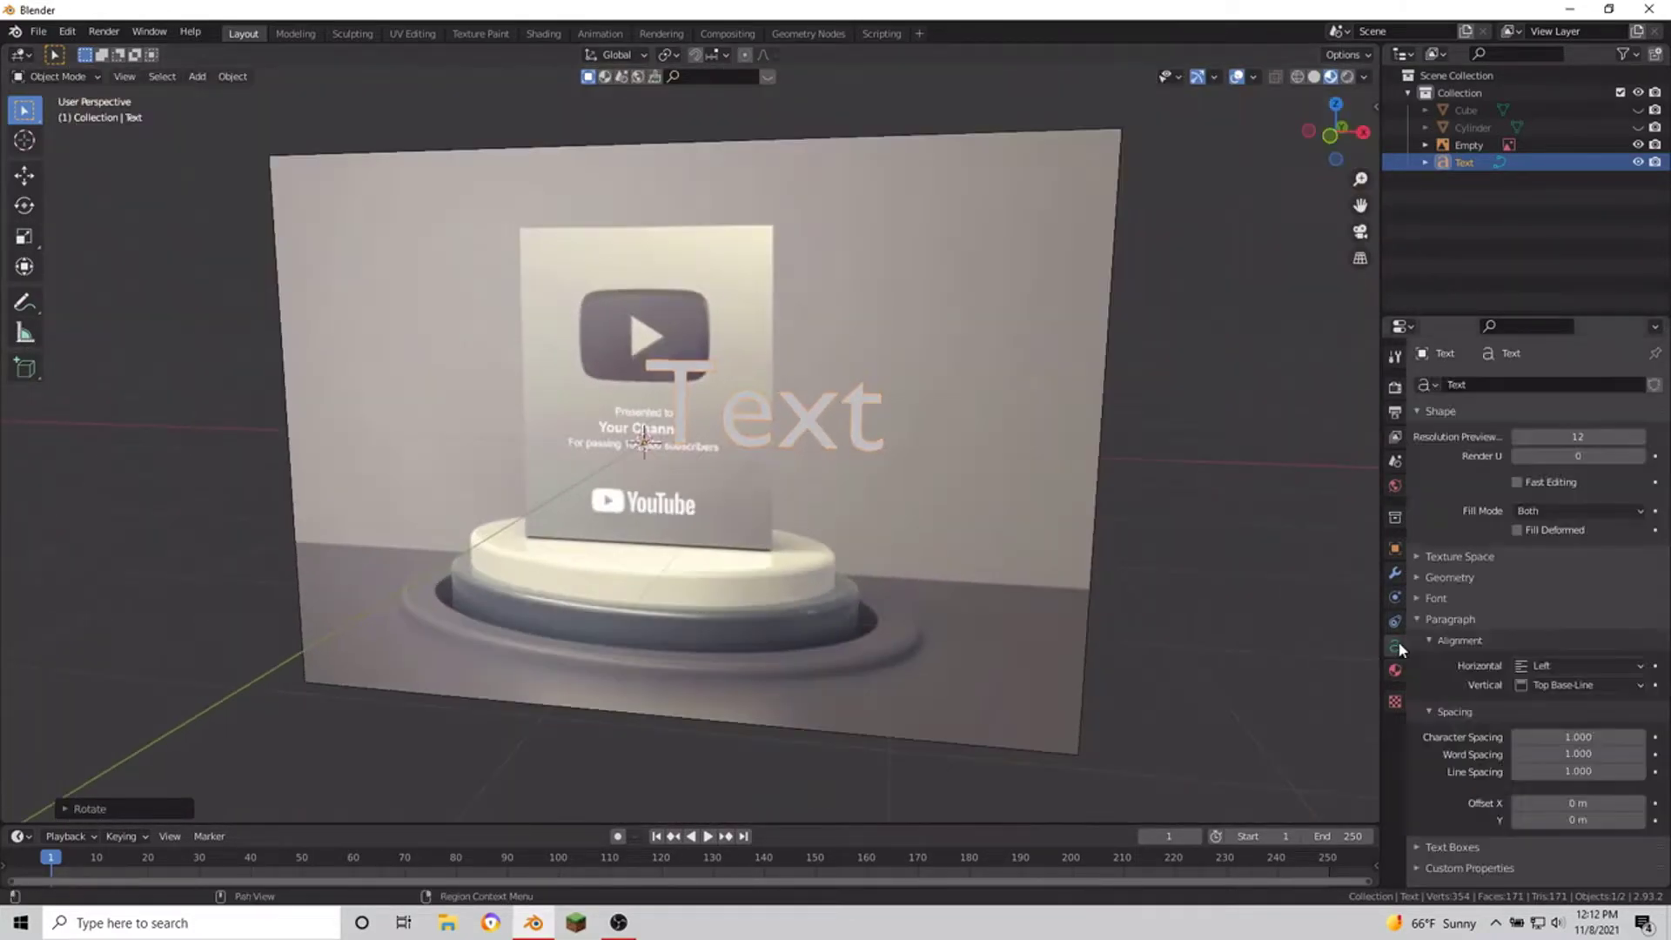
left_click(1538, 676)
left_click(1542, 691)
left_click(1544, 722)
middle_click_drag(661, 566, 999, 615)
left_click(1449, 577)
mouse_move(1131, 592)
middle_mouse_down()
mouse_move(877, 583)
mouse_move(885, 611)
mouse_move(862, 609)
mouse_move(1074, 597)
mouse_move(888, 597)
middle_mouse_up()
left_click(1639, 621)
scroll(1505, 739, "down", 1)
scroll(1506, 740, "down", 1)
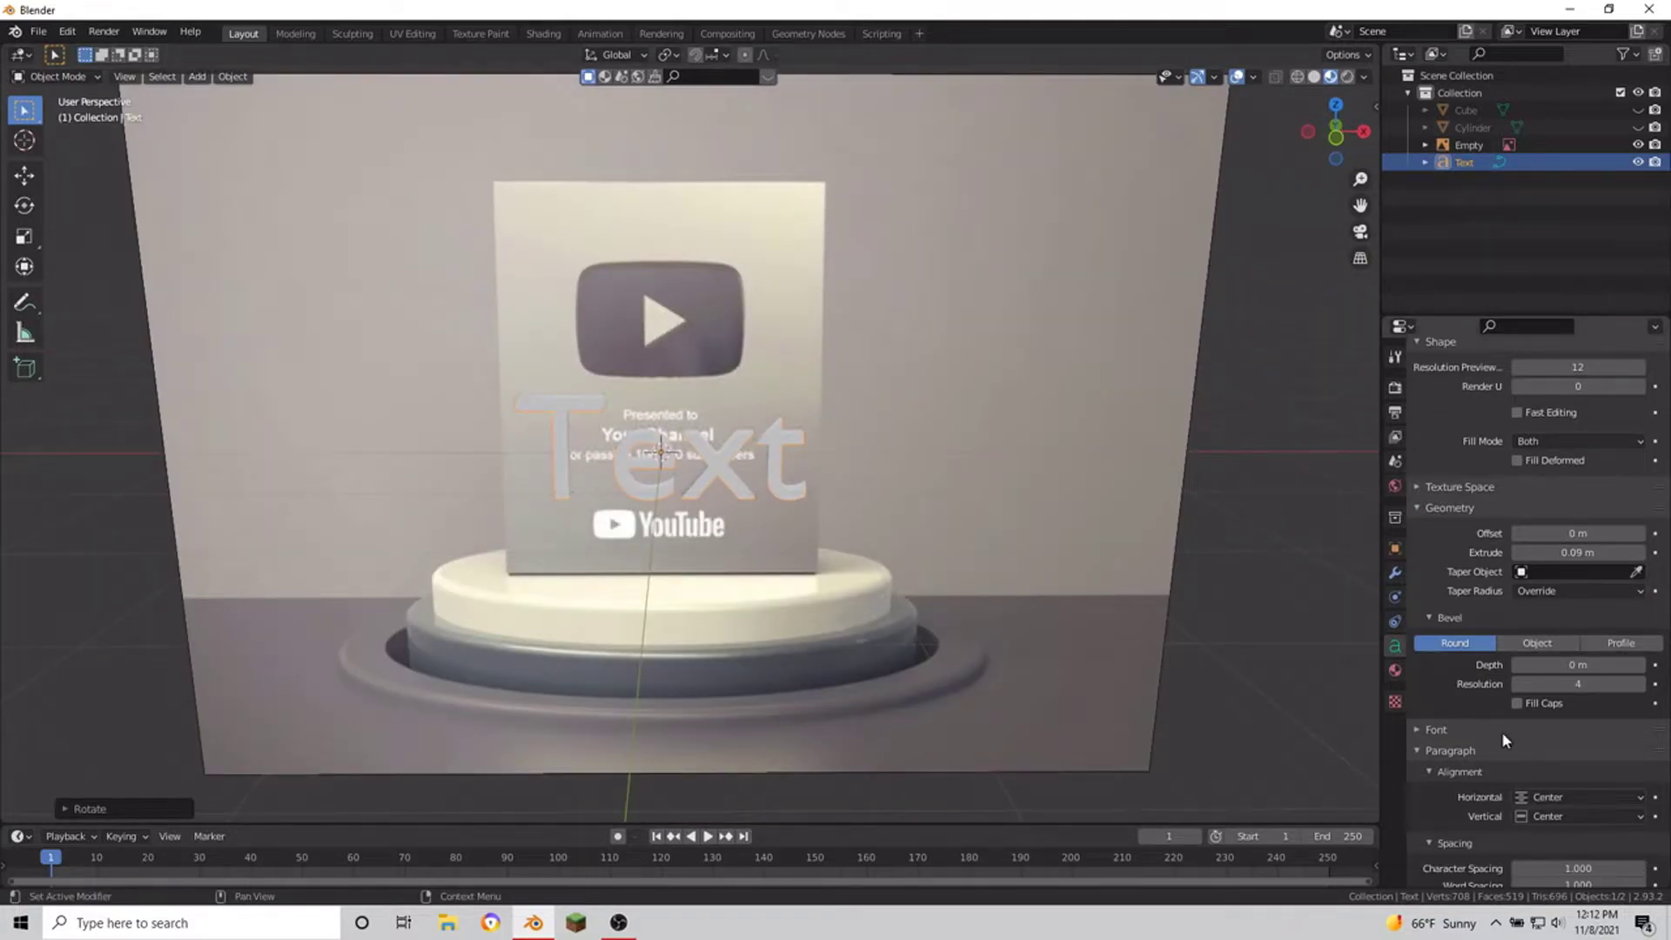
Step: Load youtube-sans-light.ttf from the Downloads Youtube-Sans-font folder as the regular font
left_click(1502, 733)
scroll(1502, 733, "down", 2)
key("KP_1")
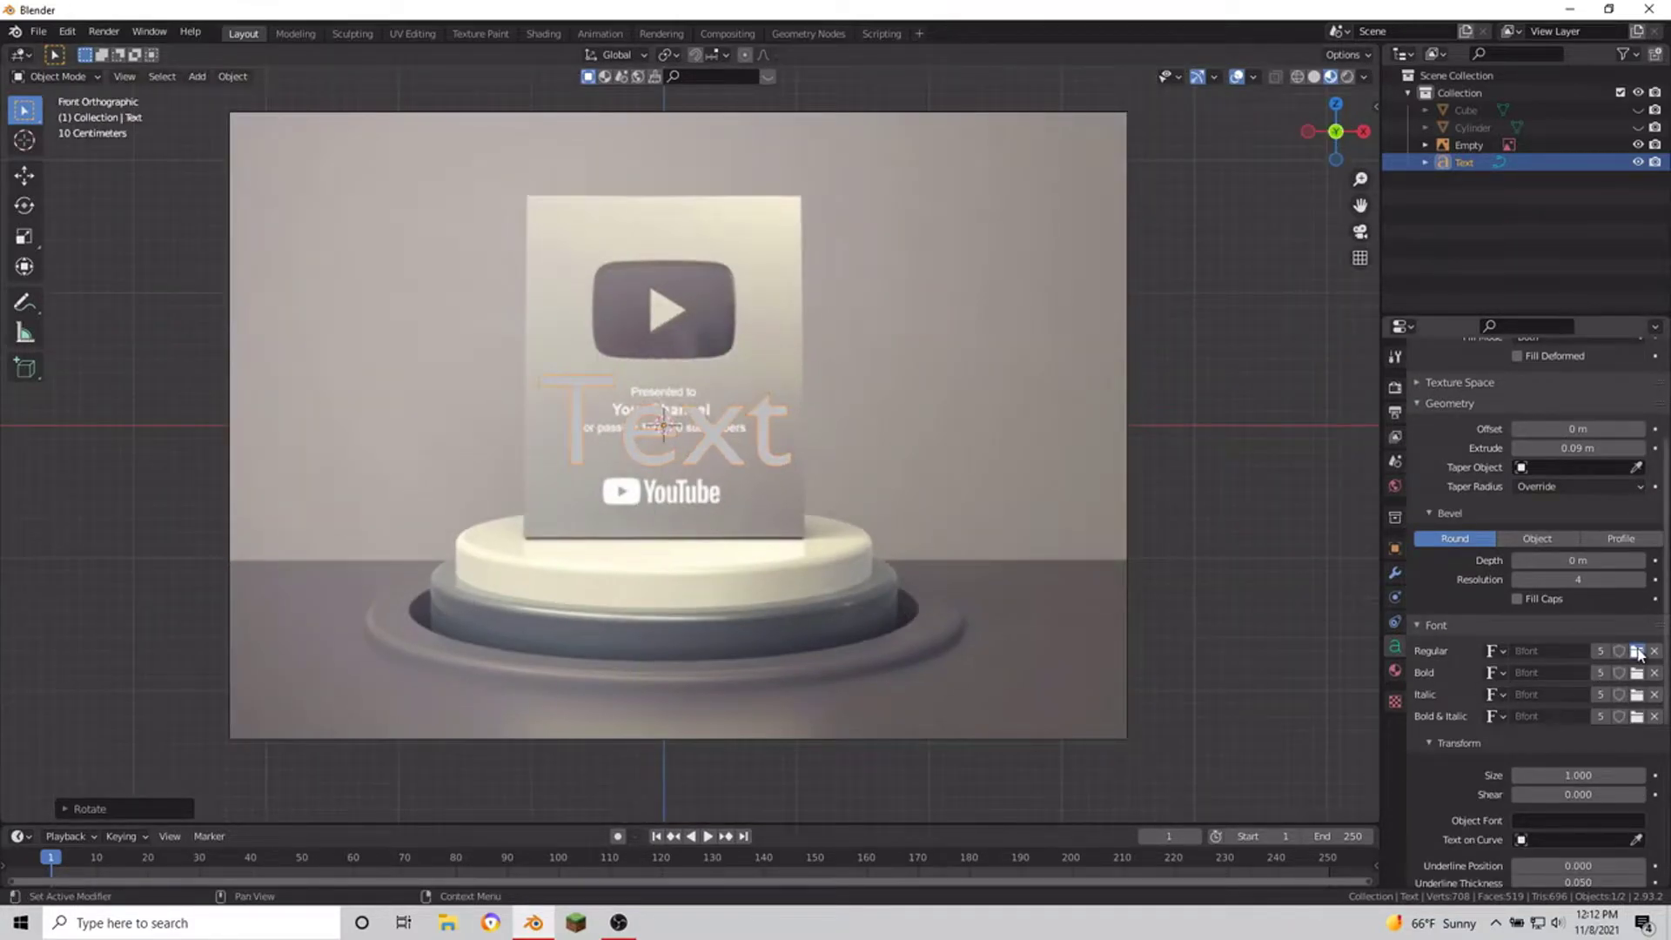
left_click(1637, 651)
left_click(418, 384)
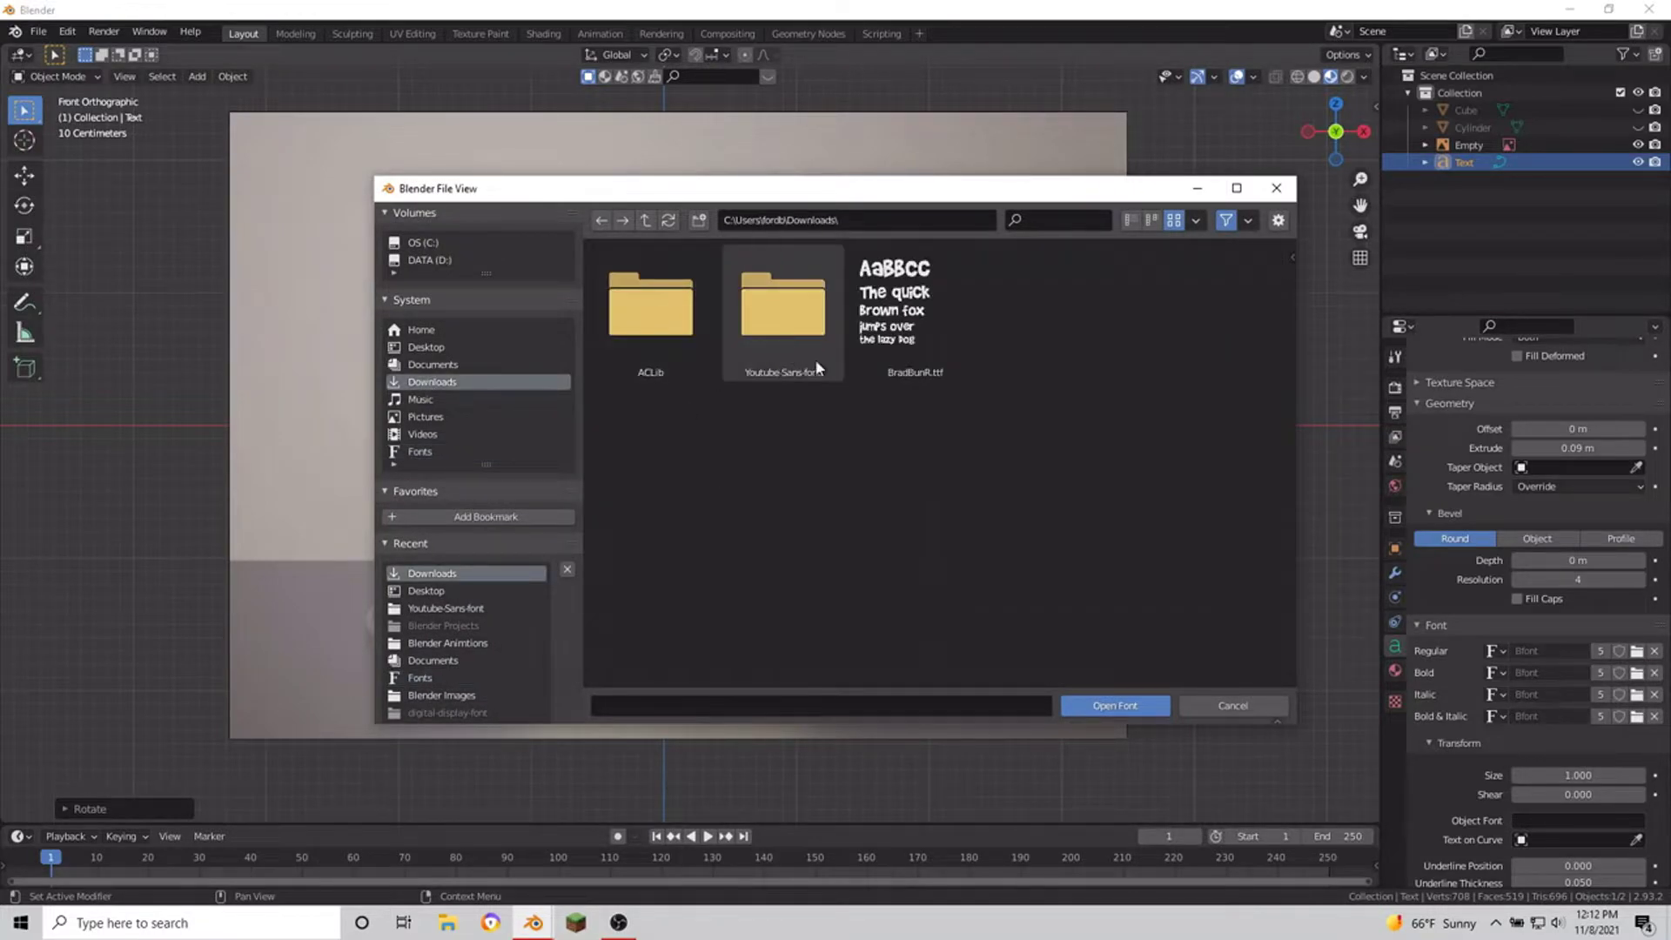
double_click(783, 357)
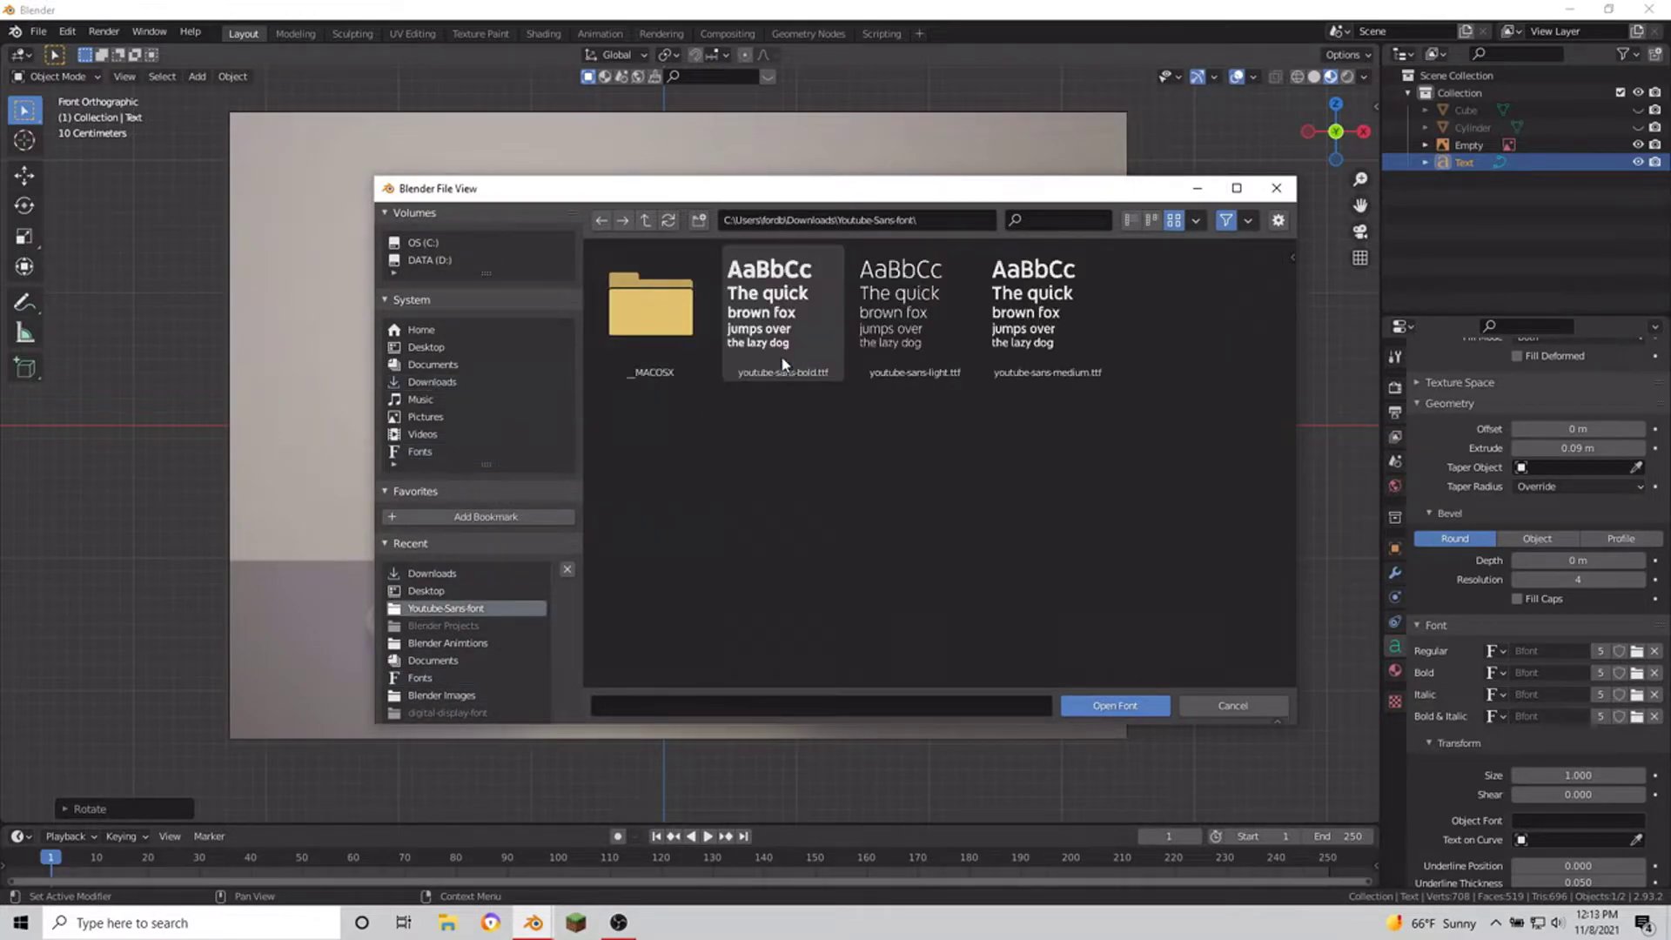
double_click(920, 379)
scroll(779, 497, "up", 3)
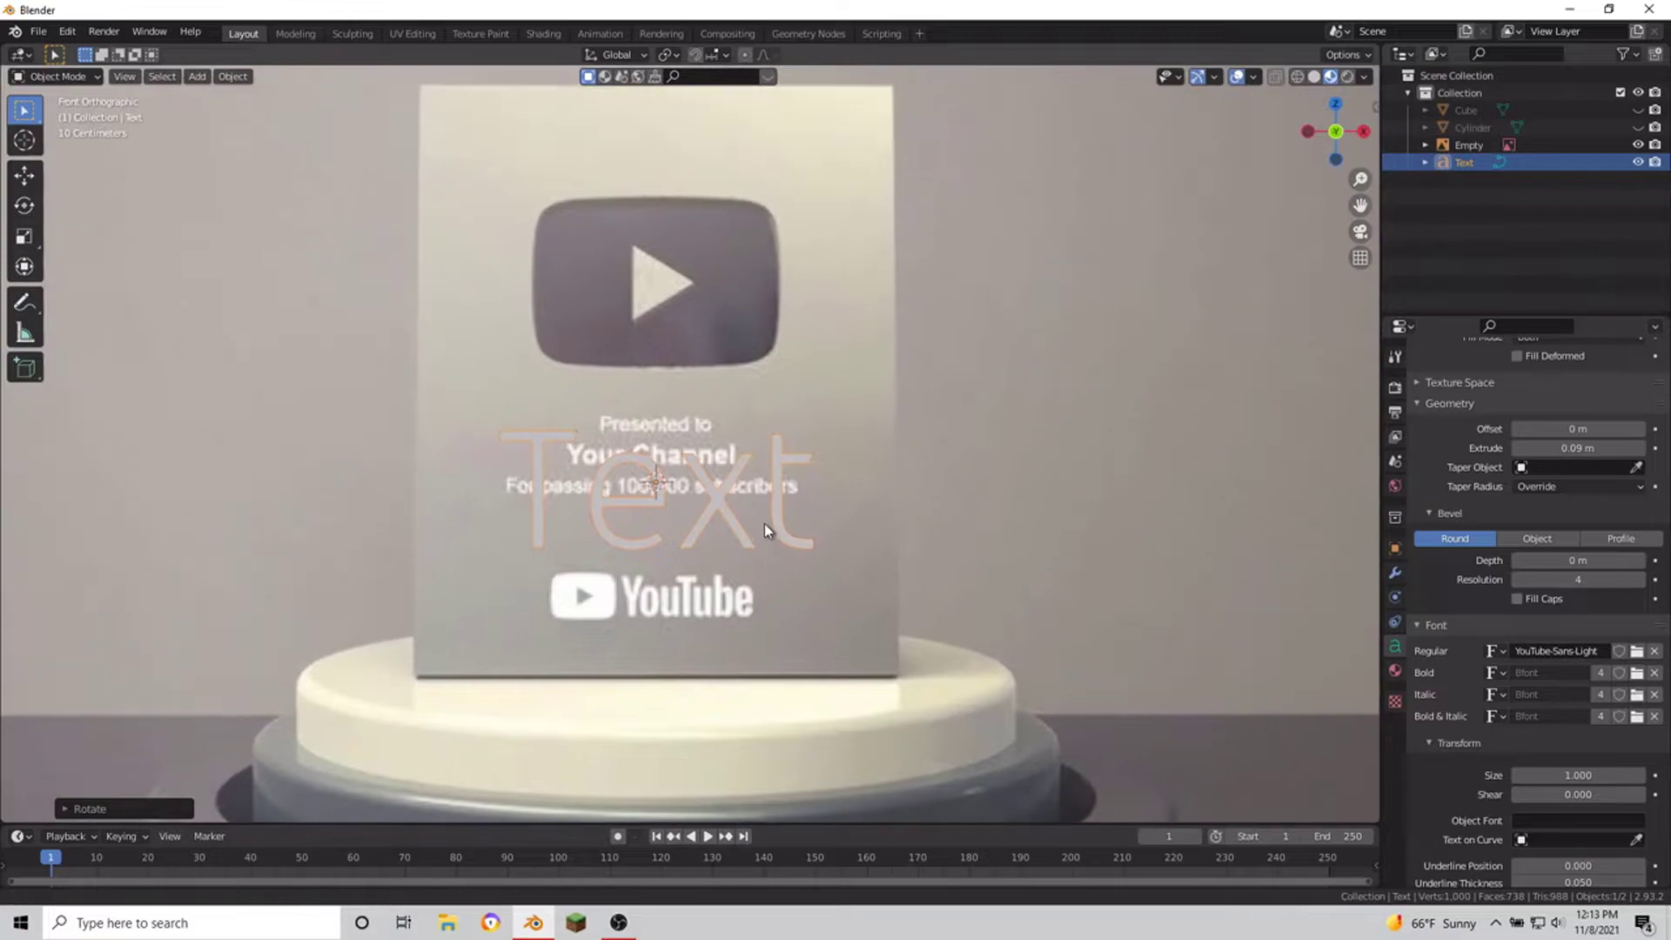
Step: Shrink the text and move it vertically to sit above the 'Your Channel' line
key("g")
key("s")
left_click(800, 446)
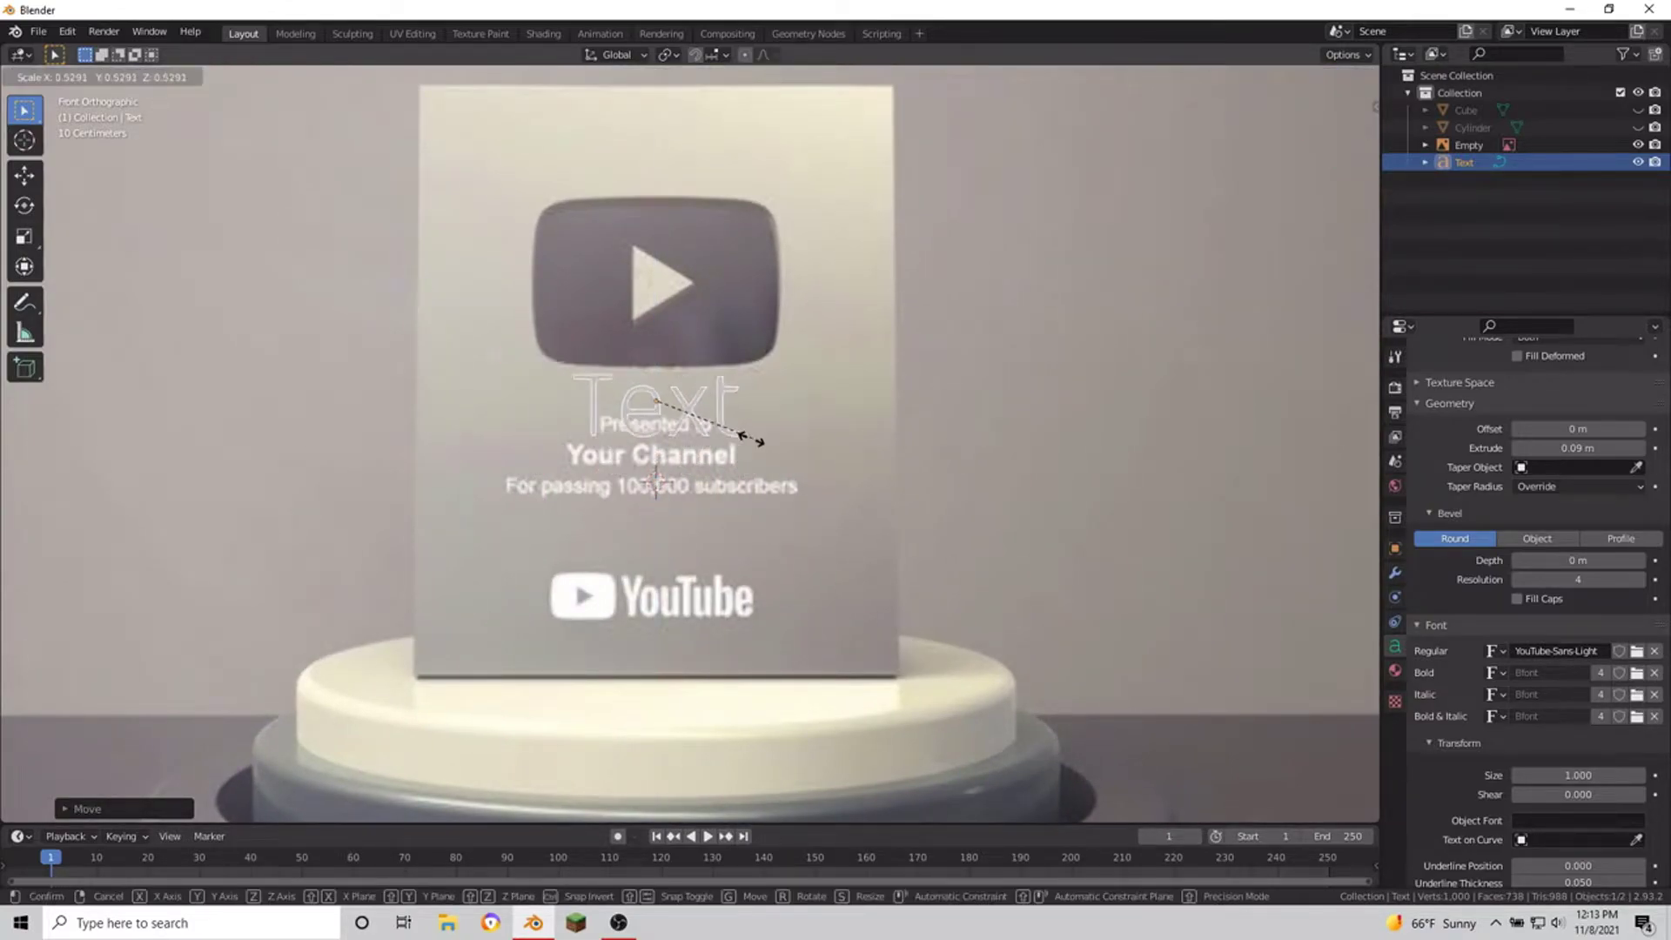
key("g")
key("z")
left_click(717, 436)
scroll(718, 437, "up", 3)
Step: Retype the text as 'Presented to' and rescale it toward the reference size
key("Tab")
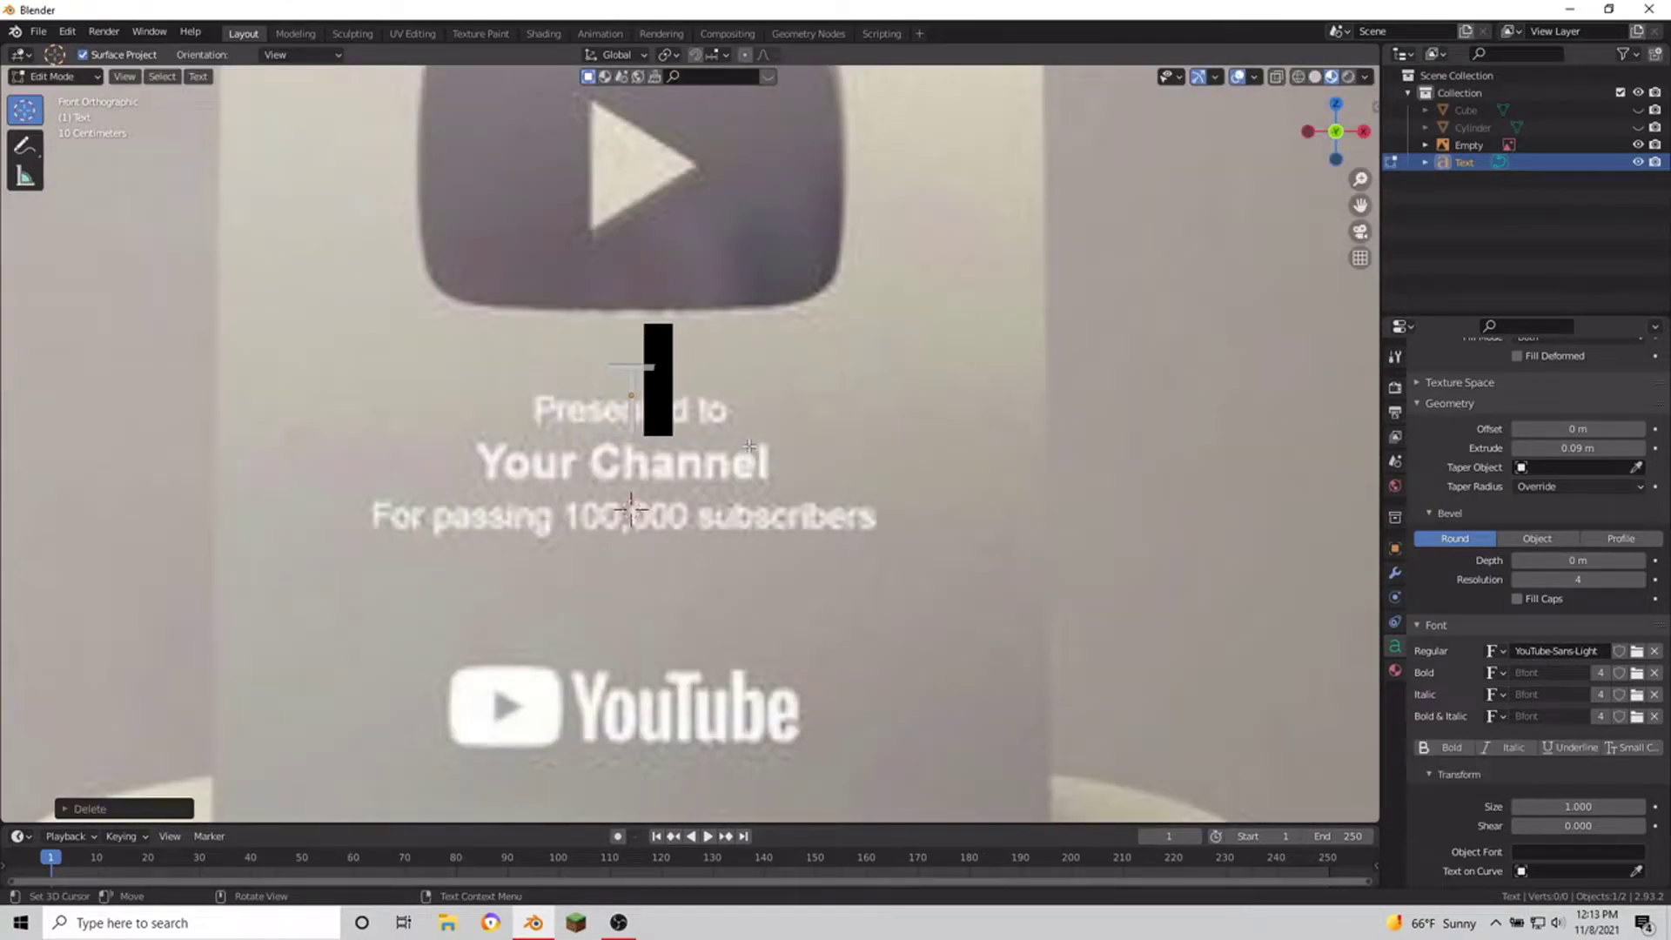
type("Preso")
key("BackSpace")
type("Presented to")
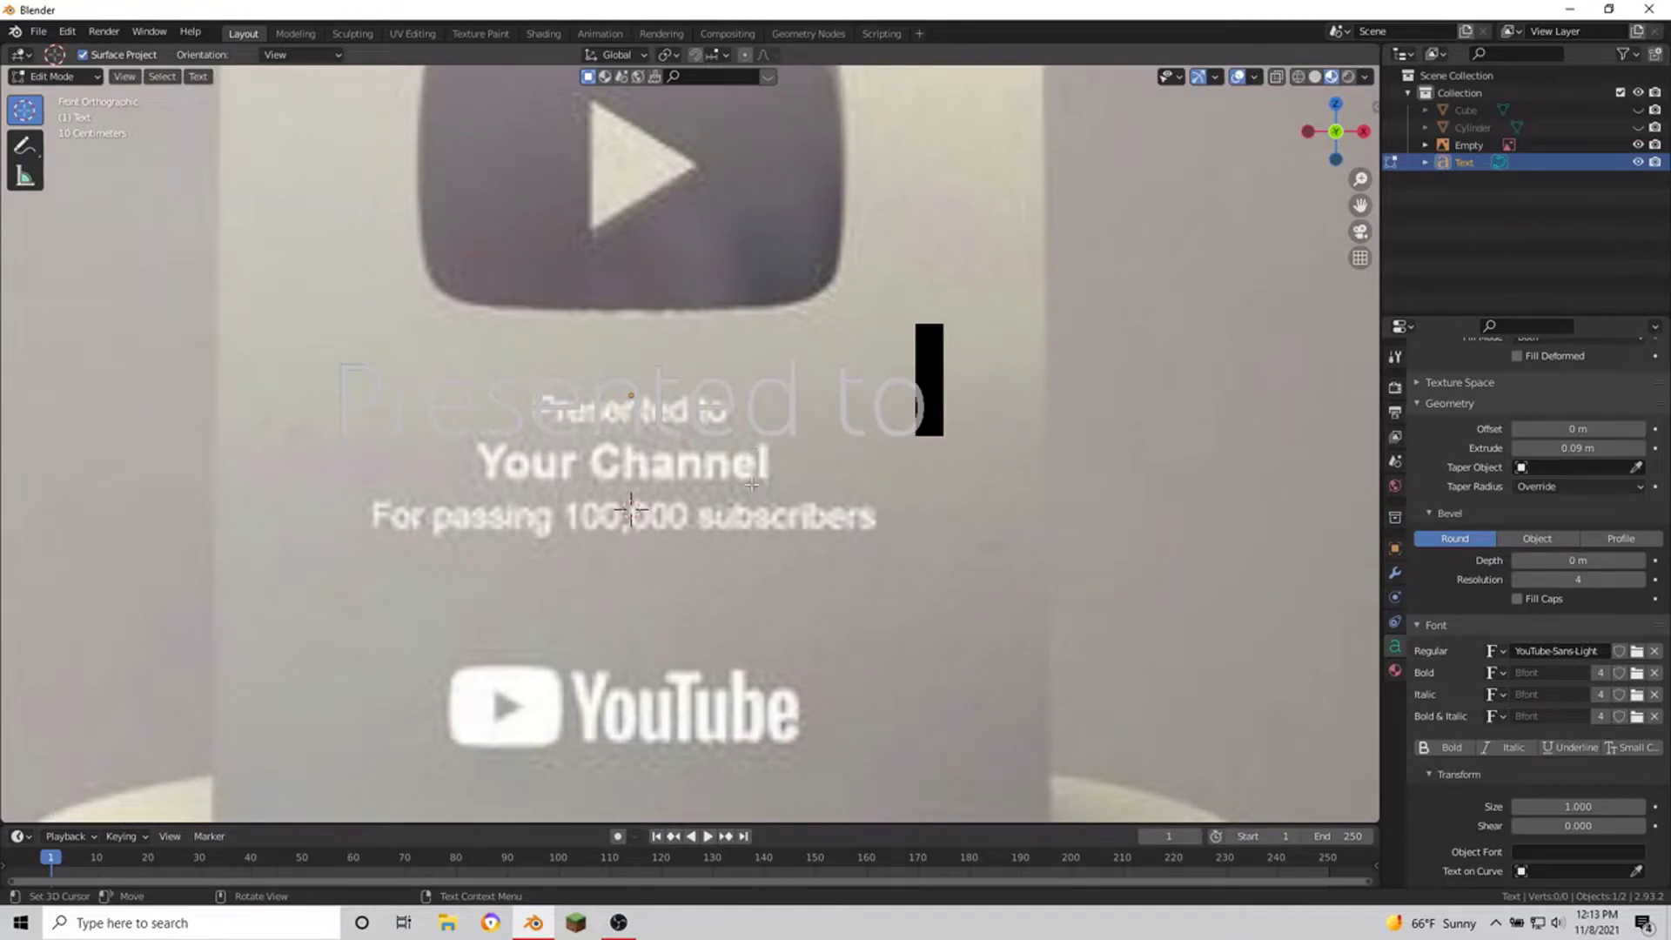
key("Tab")
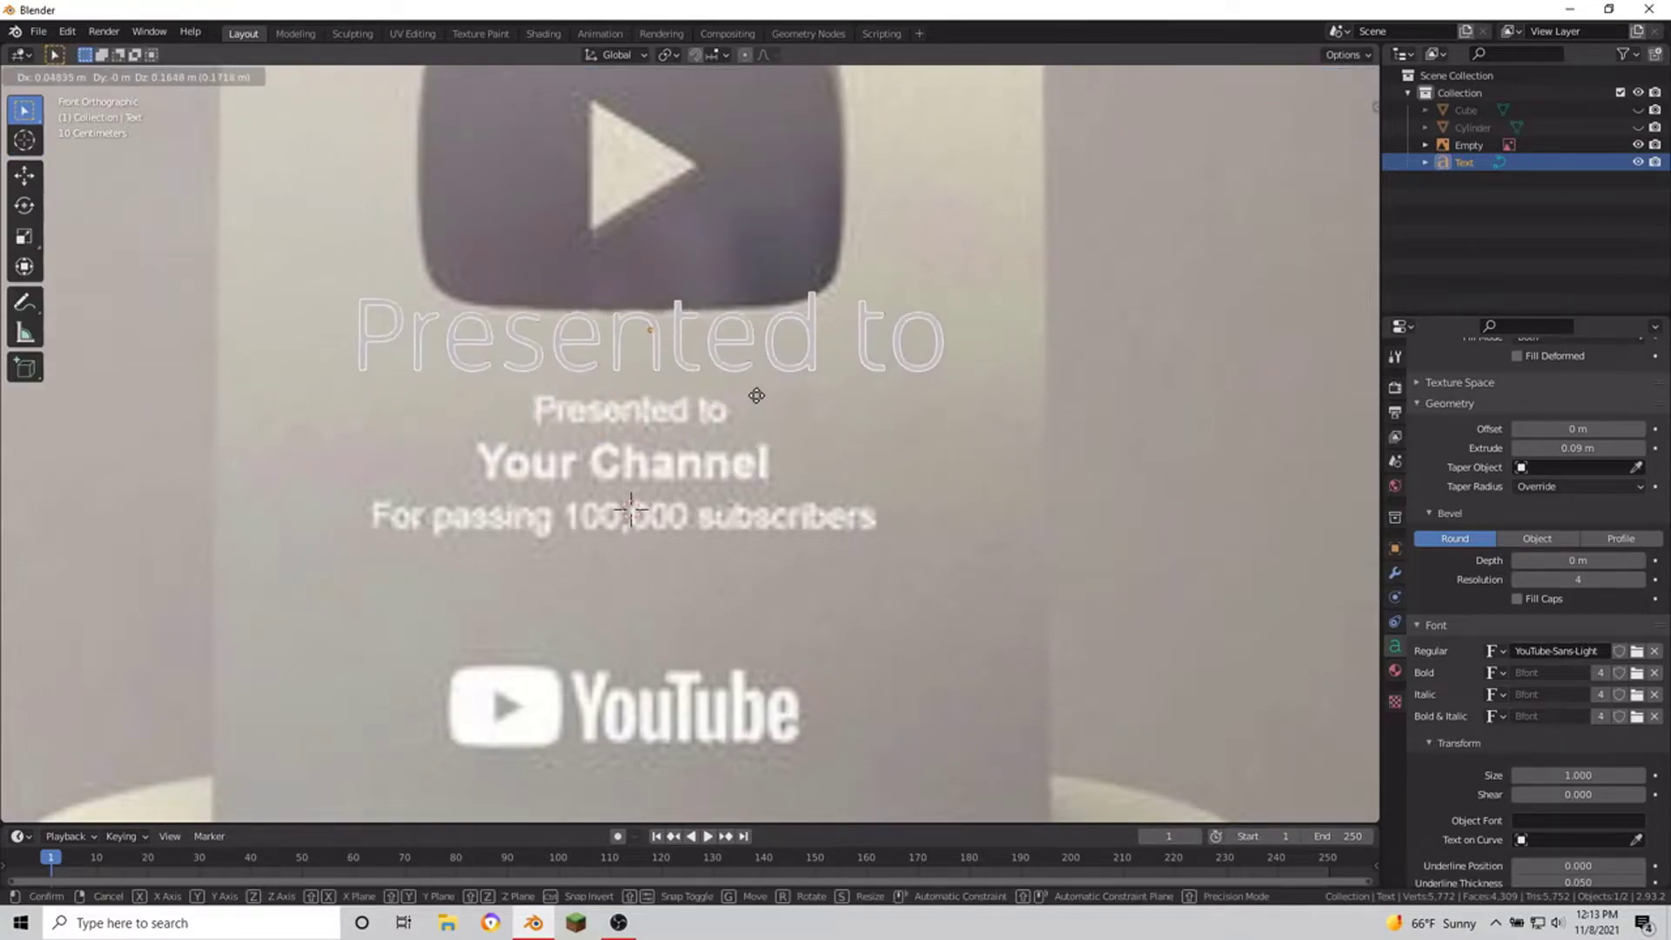
key("s")
left_click(784, 400)
key("g")
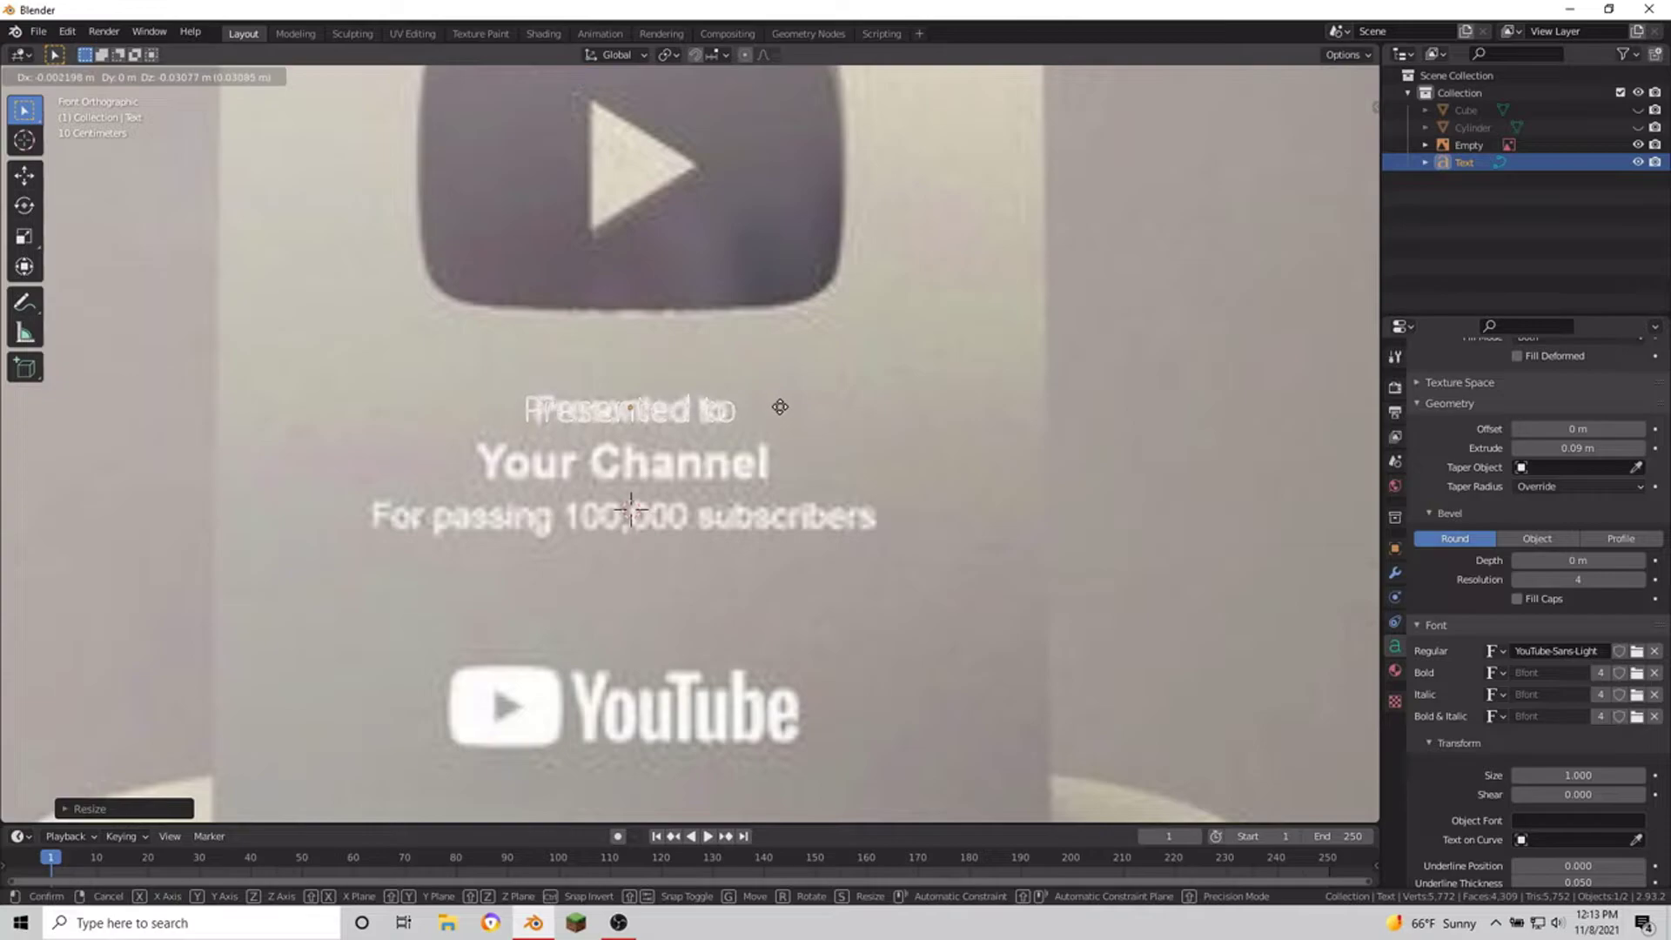
scroll(533, 410, "up", 2)
scroll(567, 475, "up", 2)
Step: Resize and move 'Presented to' to line up over the reference wording
key("s")
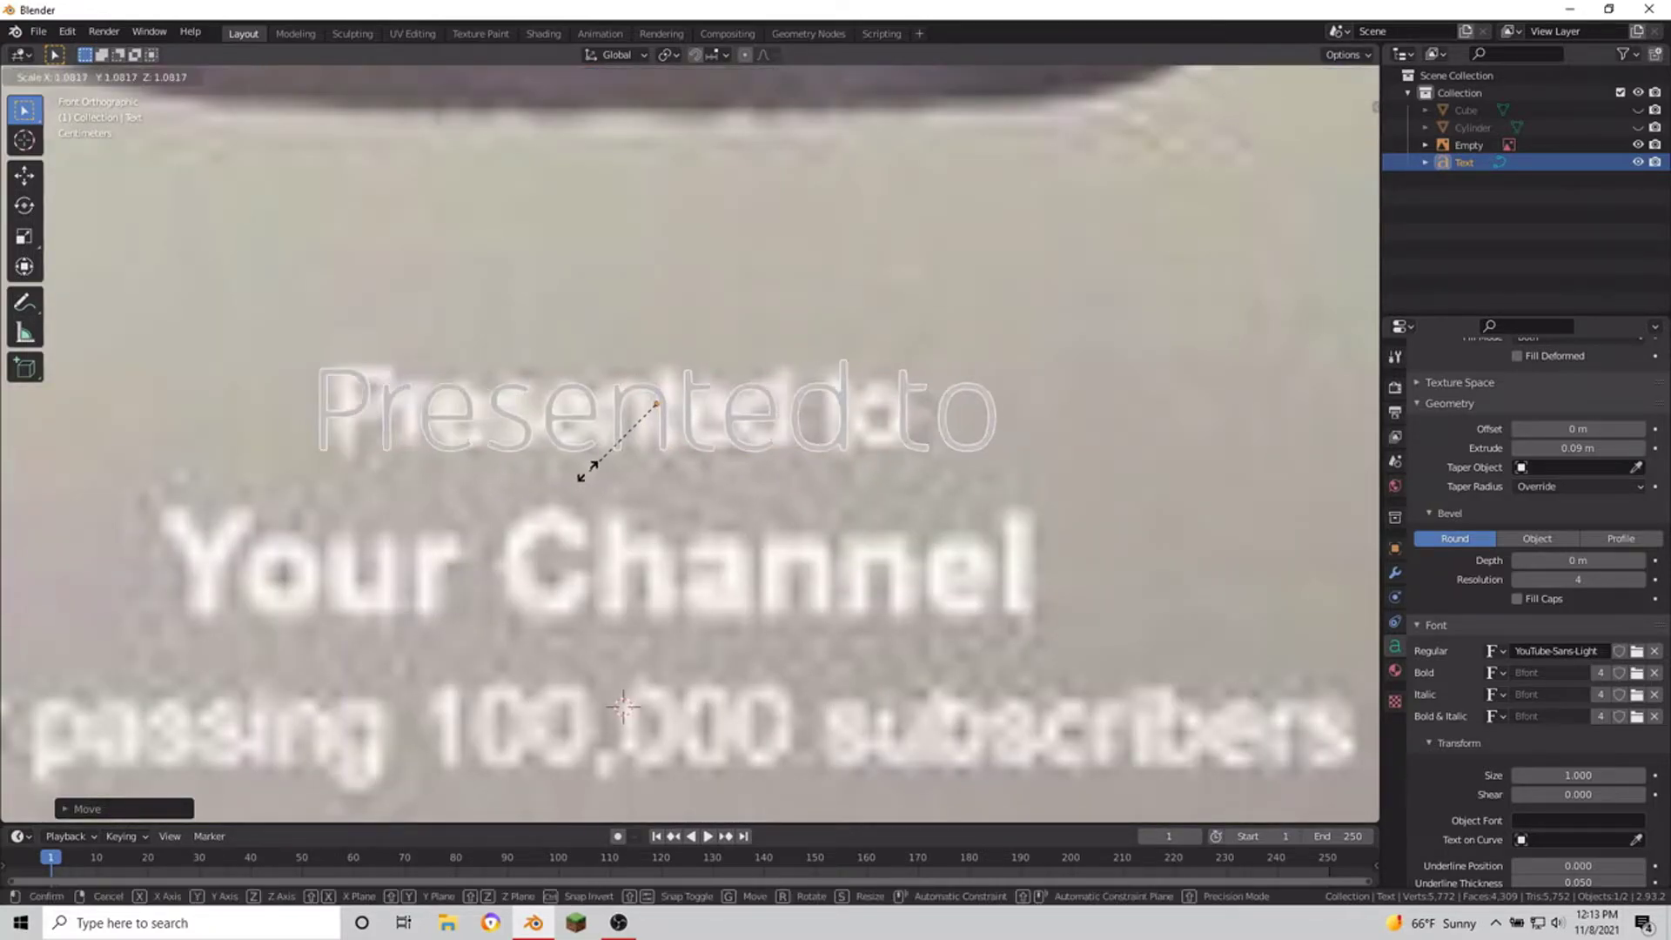
left_click(879, 497)
key("g")
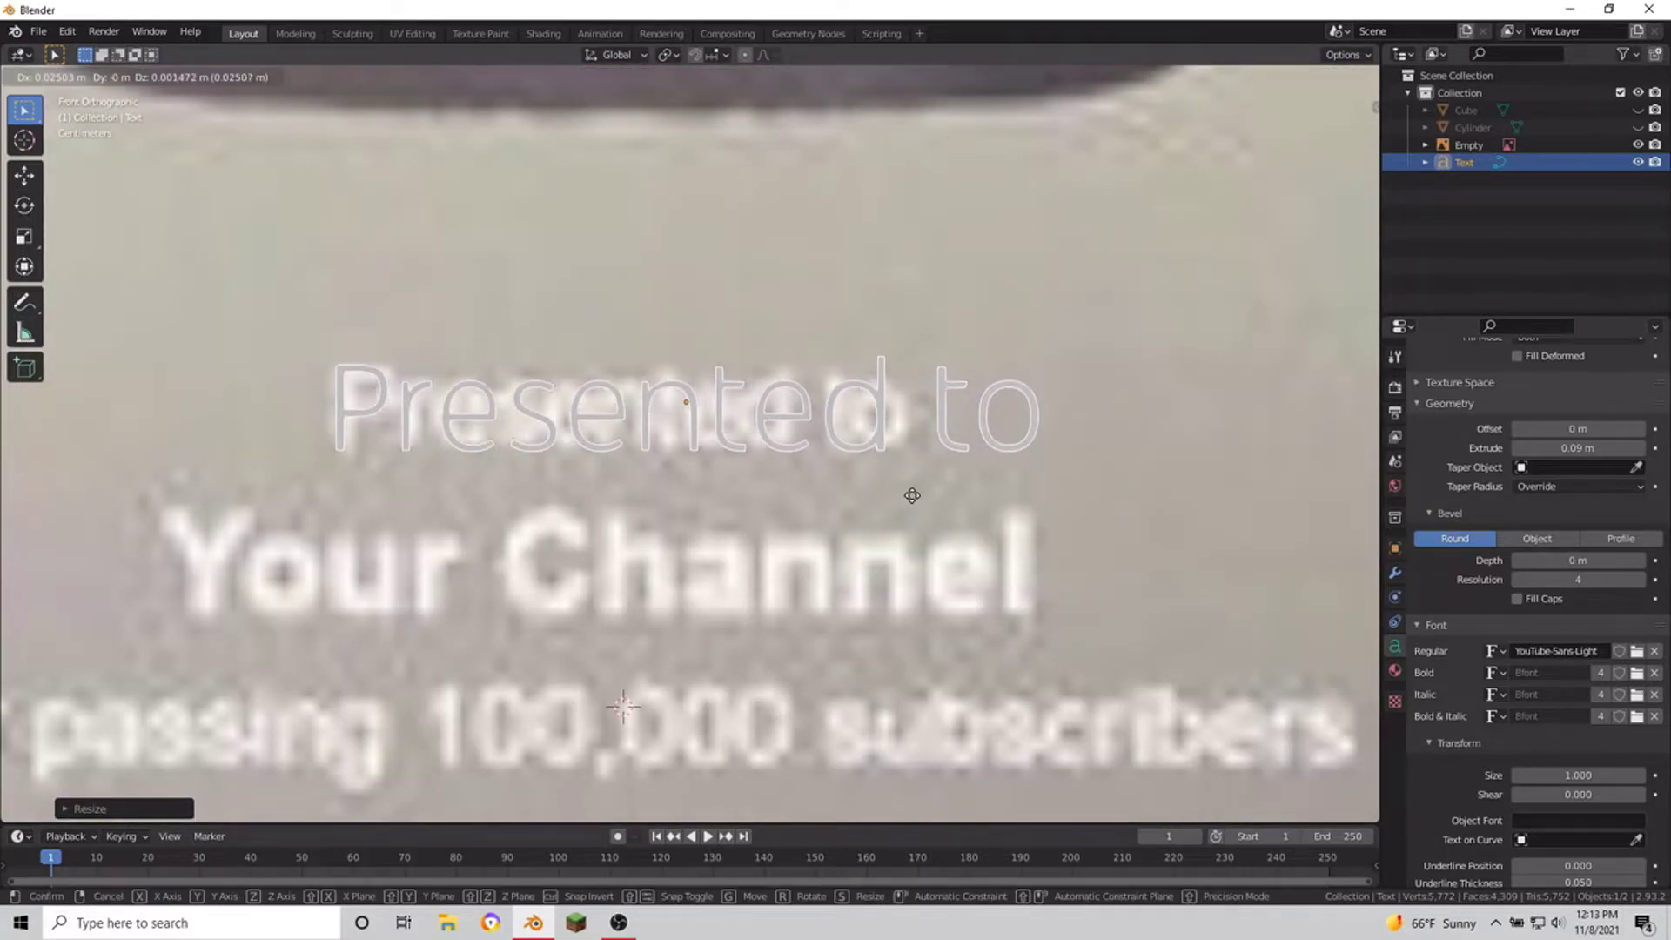
left_click(908, 490)
scroll(908, 490, "down", 1)
scroll(1539, 749, "down", 3)
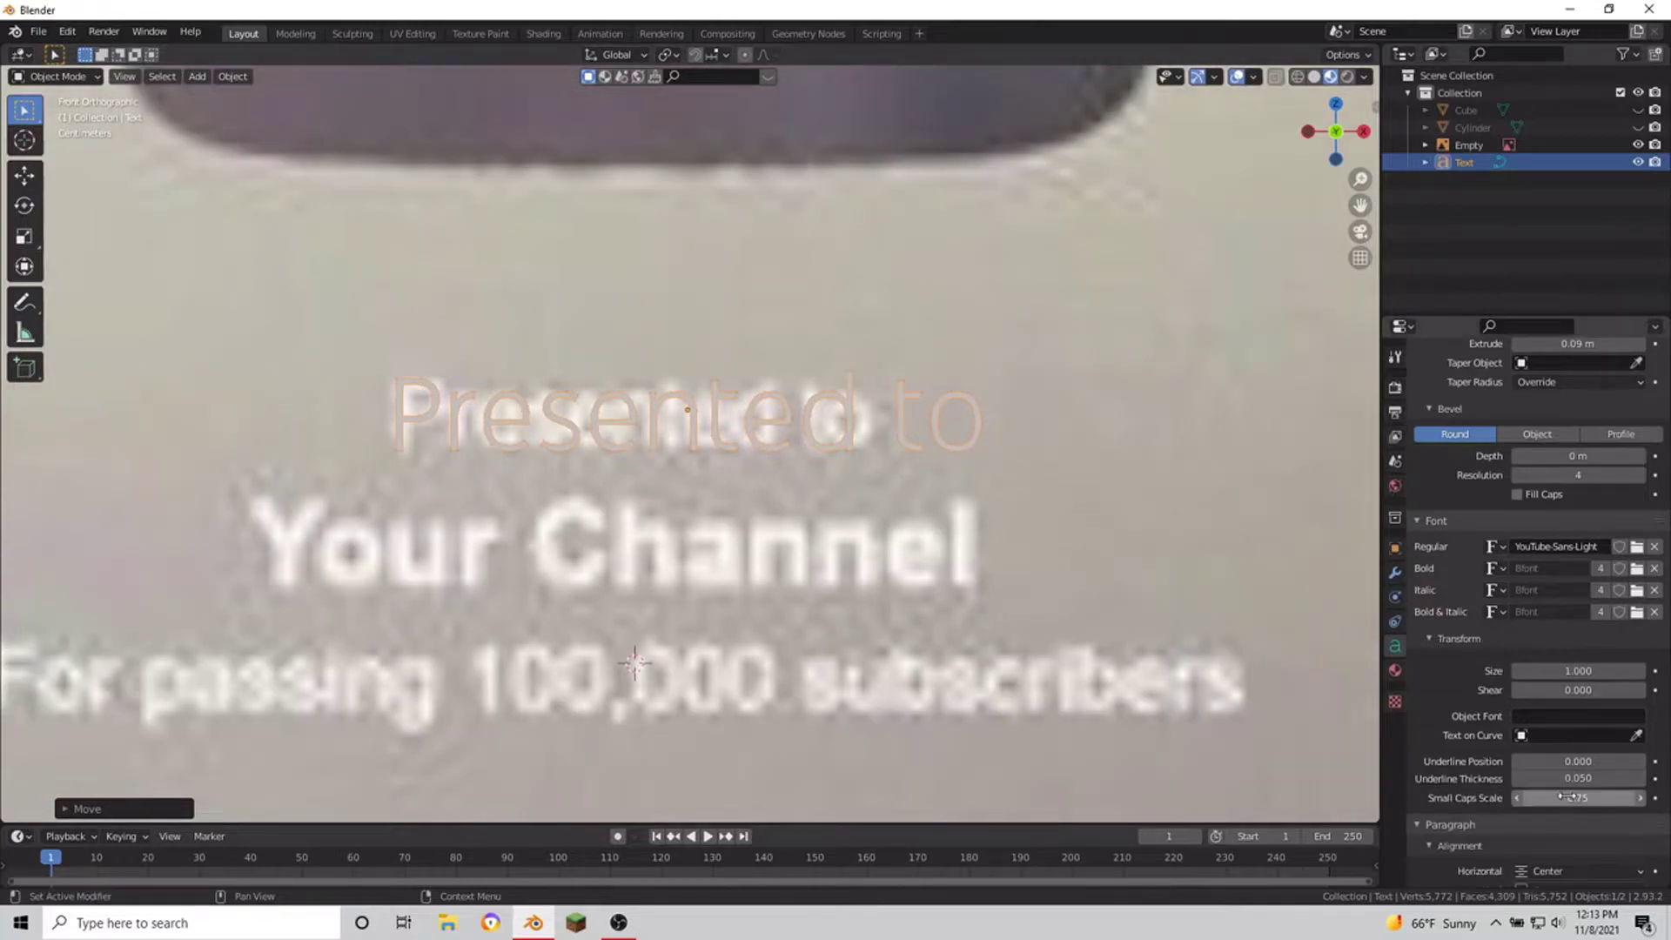
scroll(1558, 787, "down", 5)
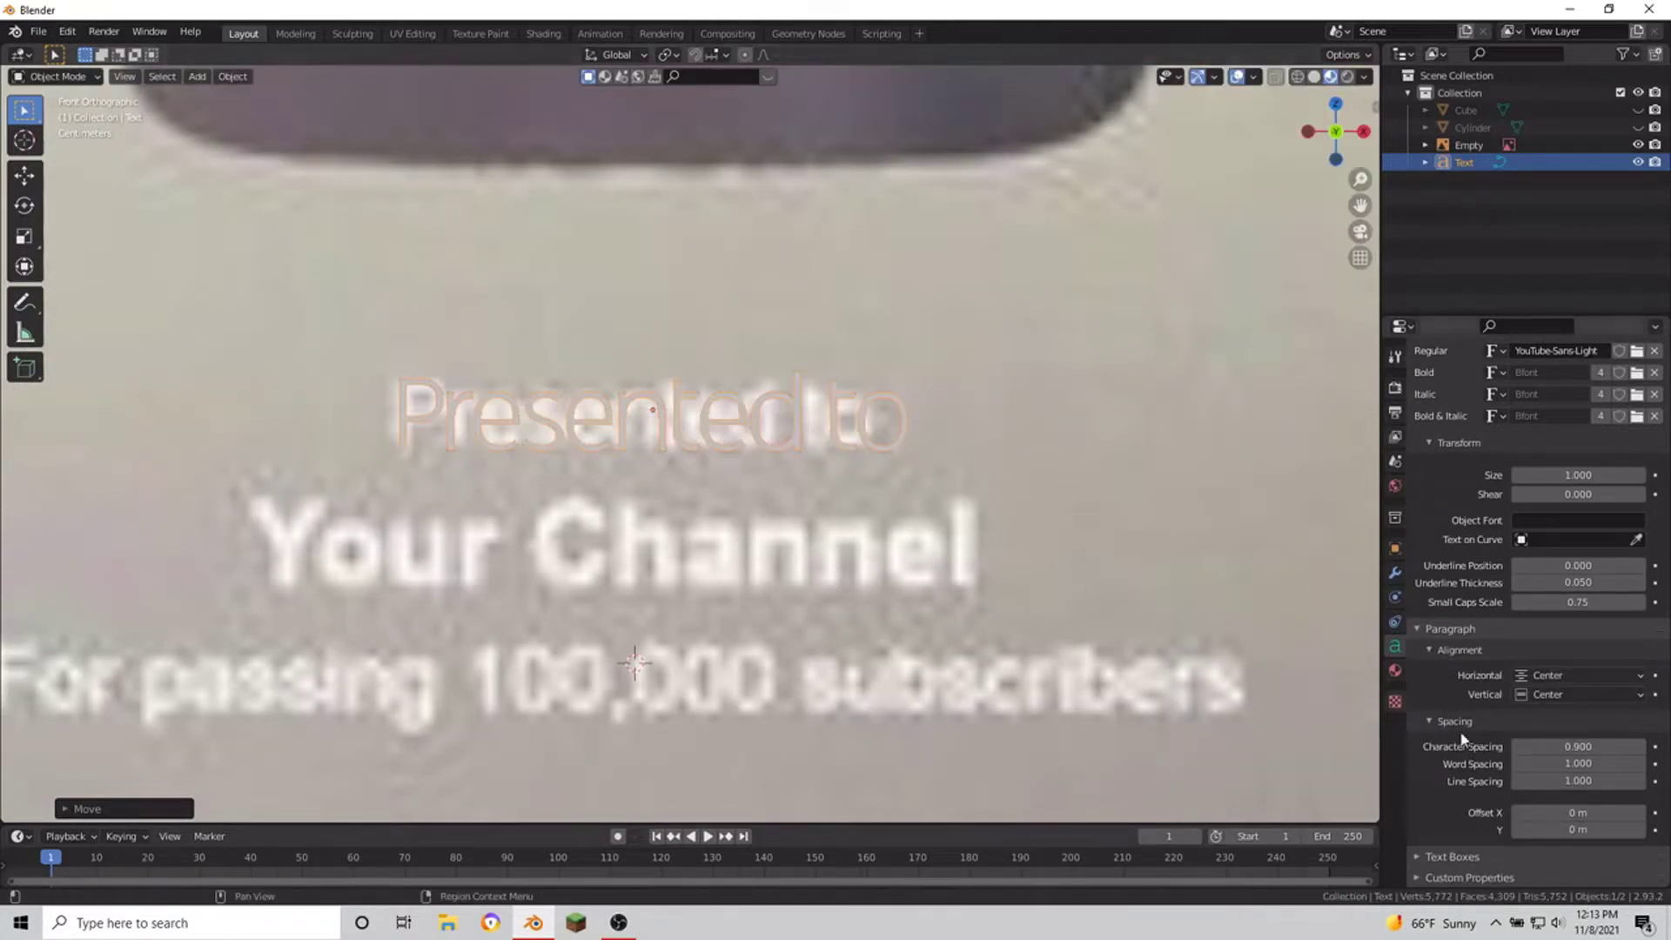
Step: Nudge the text slightly left along X and set its character spacing to 0.890
key("g")
key("x")
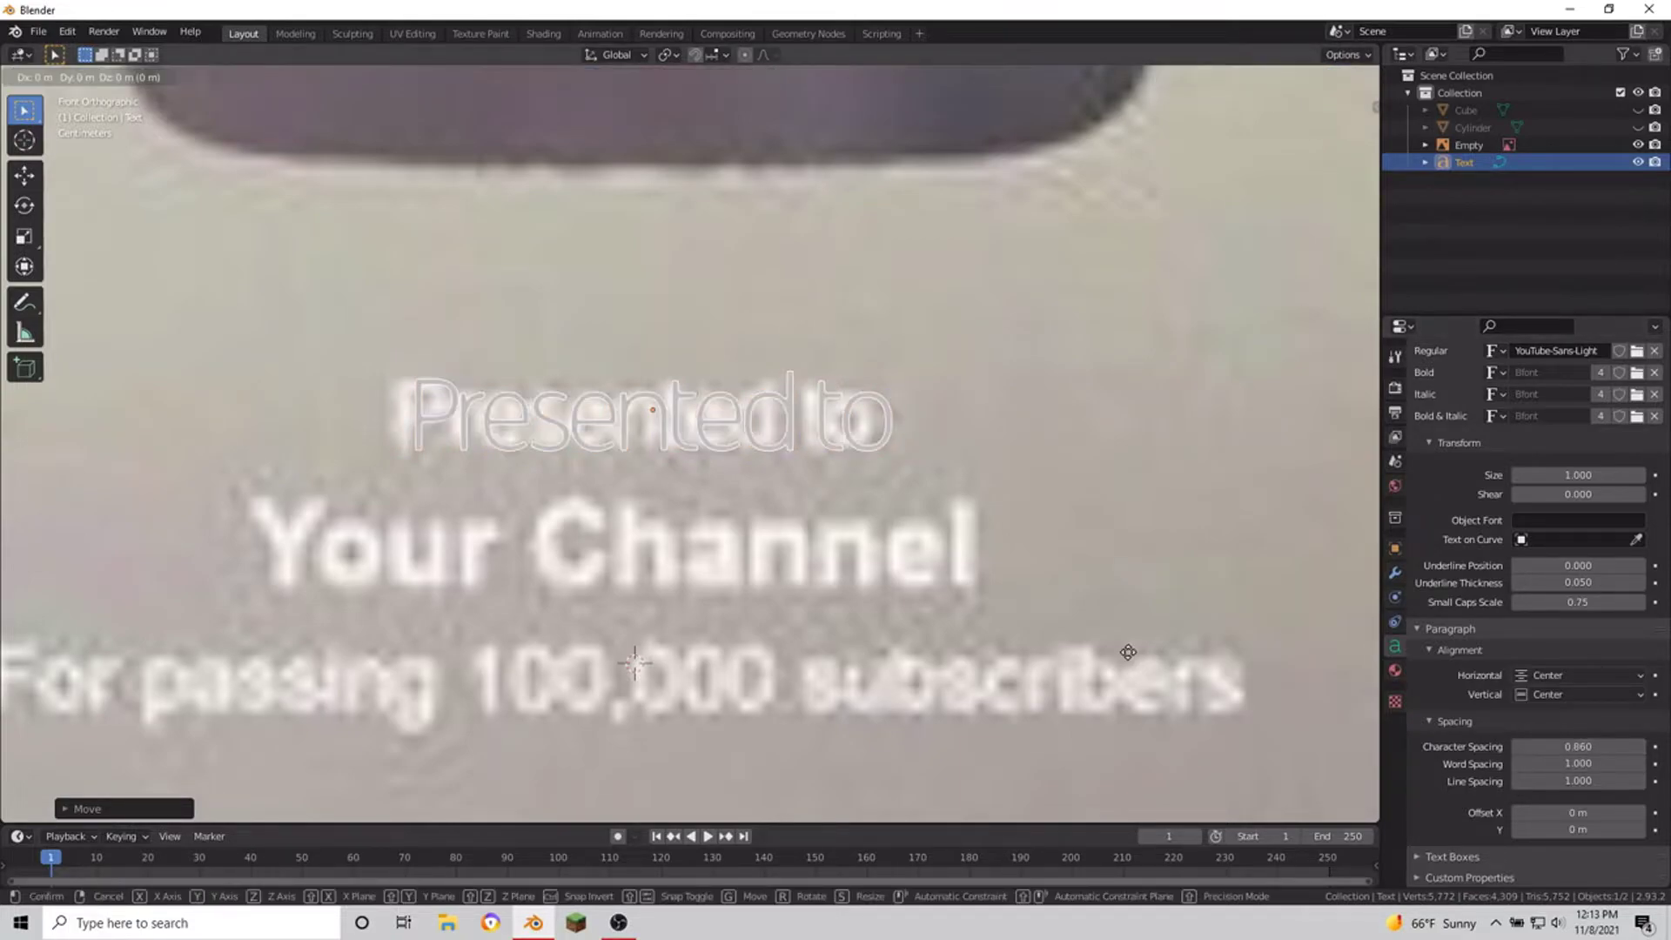
left_click(989, 620)
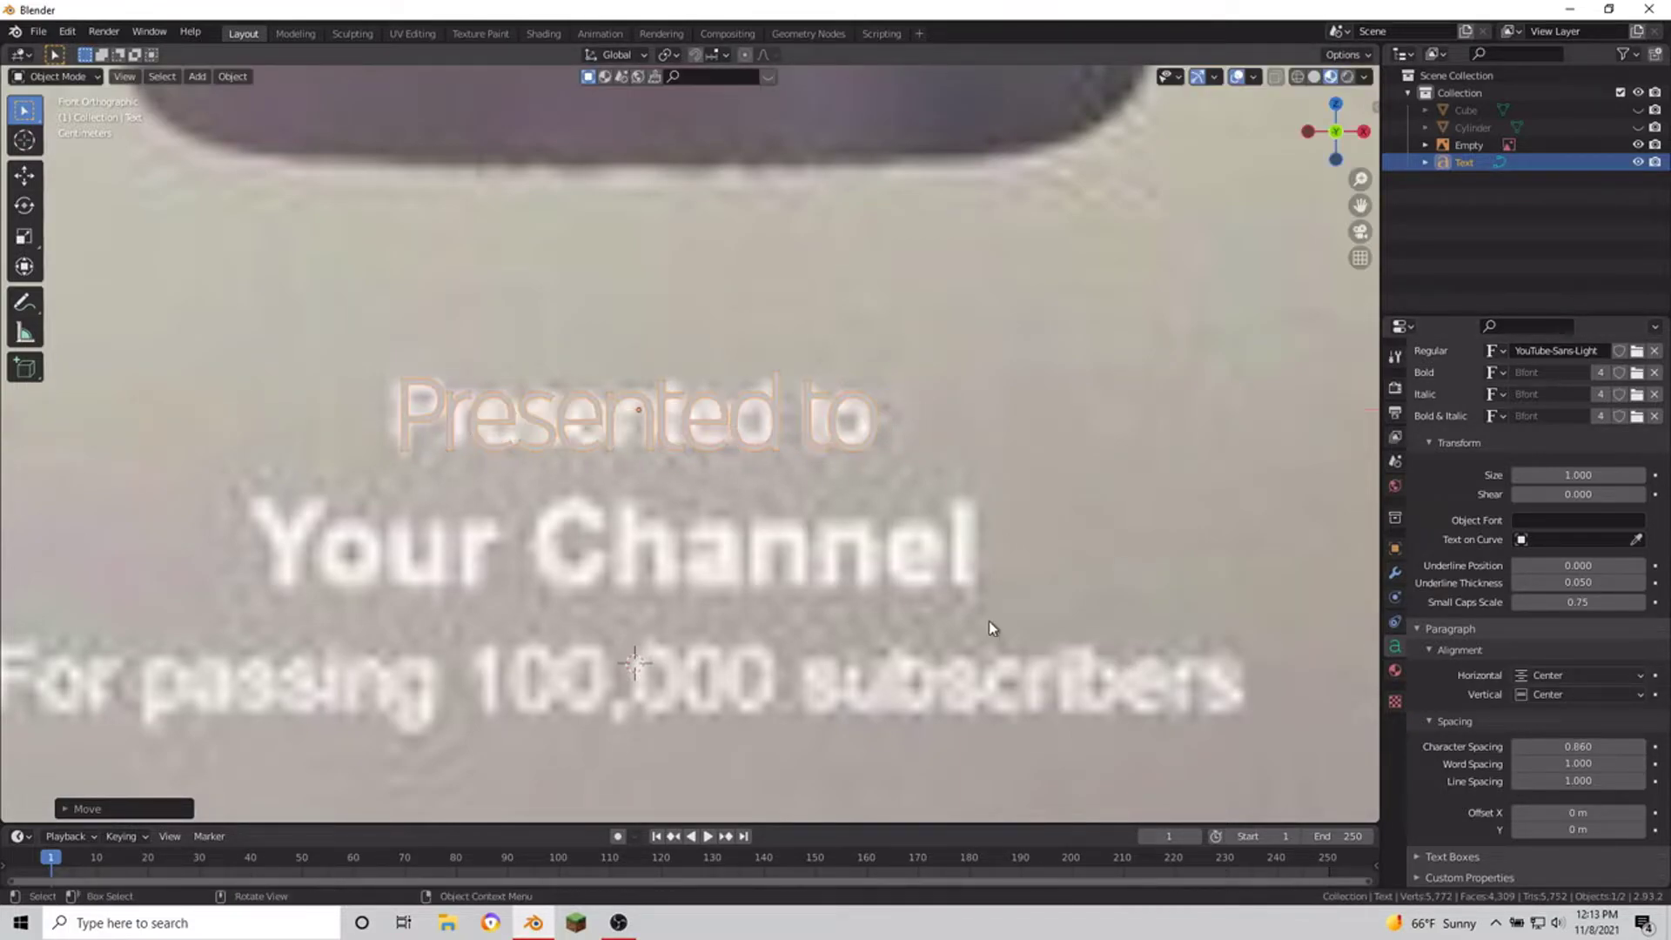
left_click(1518, 746)
type("0.890")
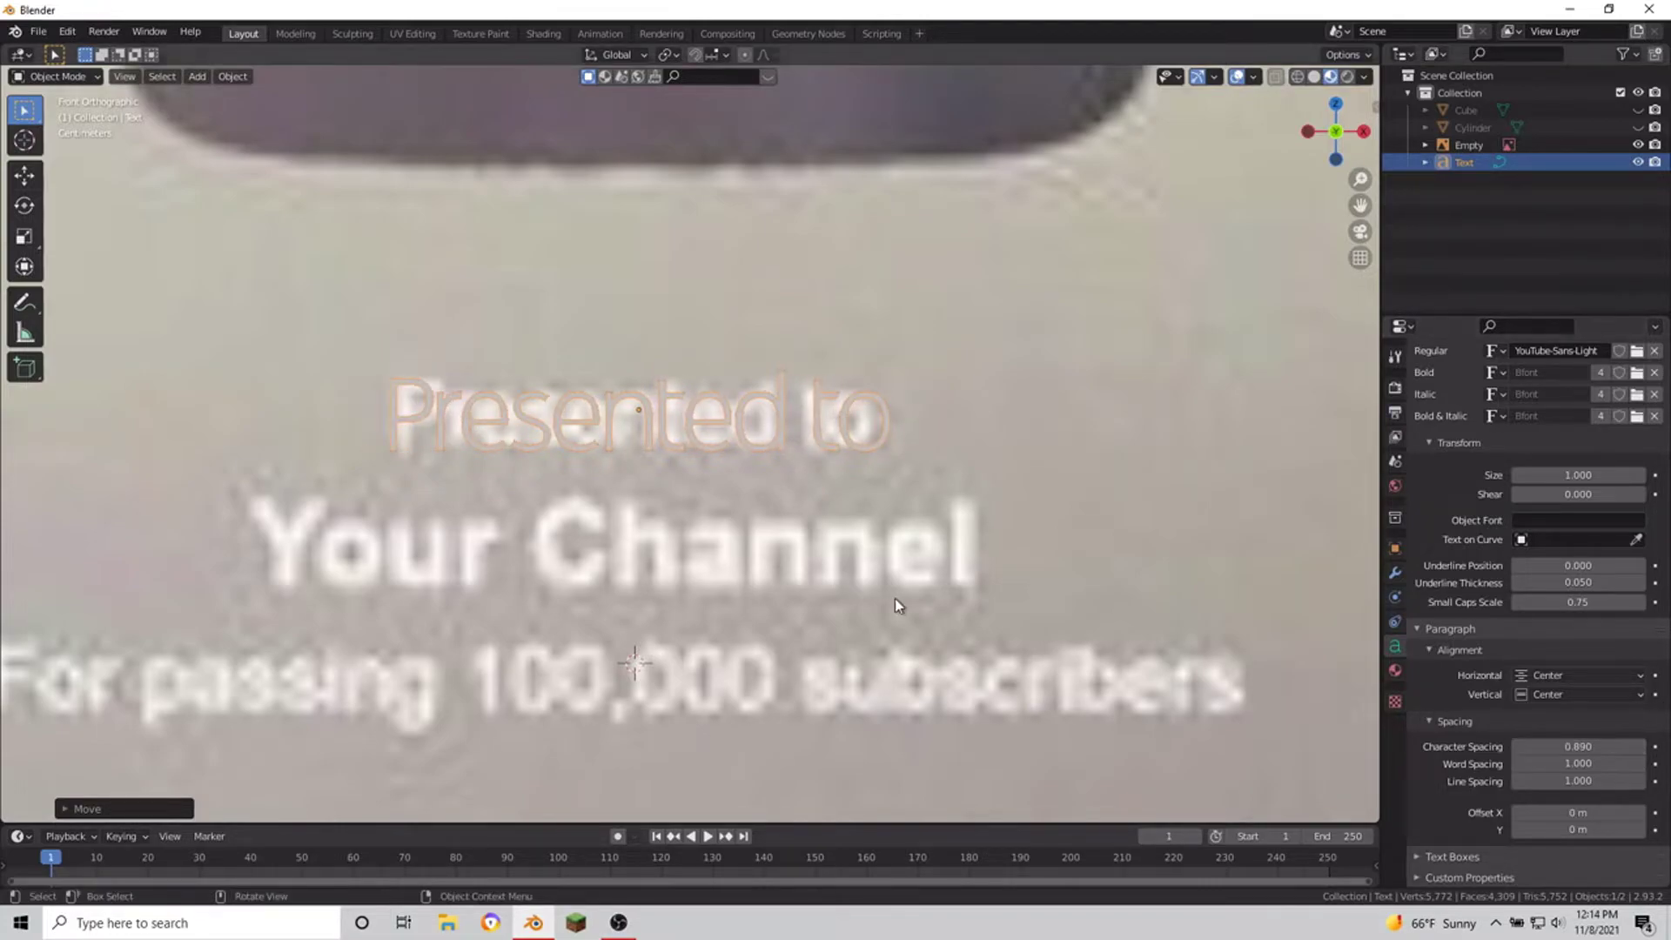
mouse_move(894, 598)
middle_mouse_down()
mouse_move(726, 632)
mouse_move(999, 327)
mouse_move(974, 352)
middle_mouse_up()
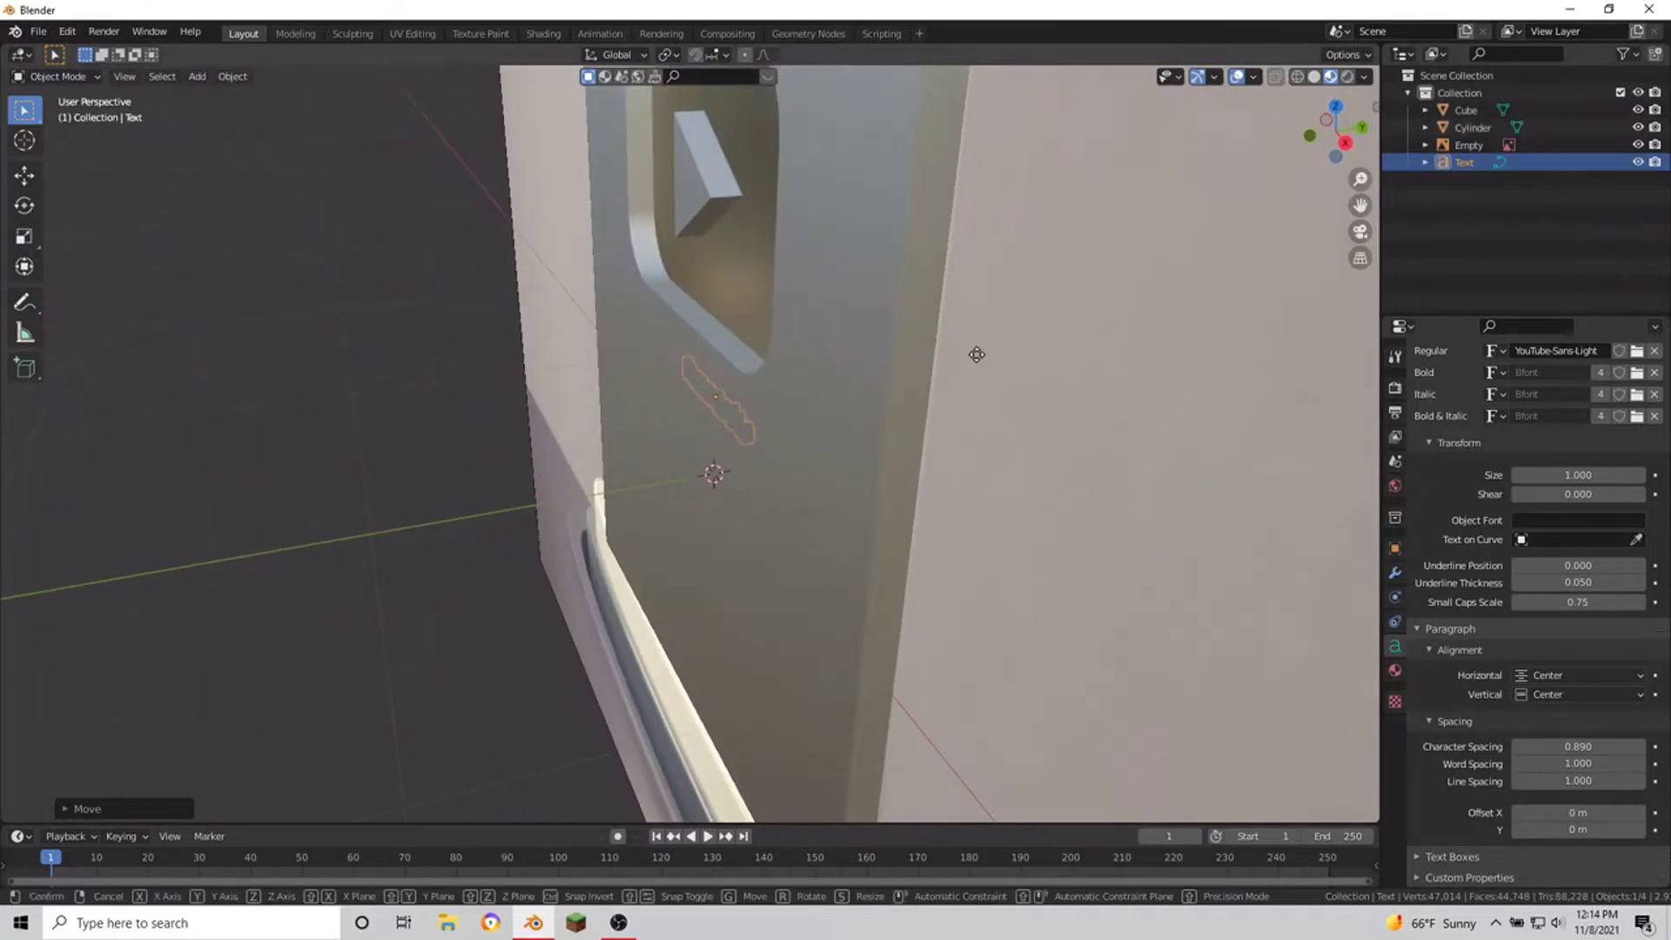
Step: Move the 'Presented to' text along Y until it rests flush against the plaque face
key("g")
key("y")
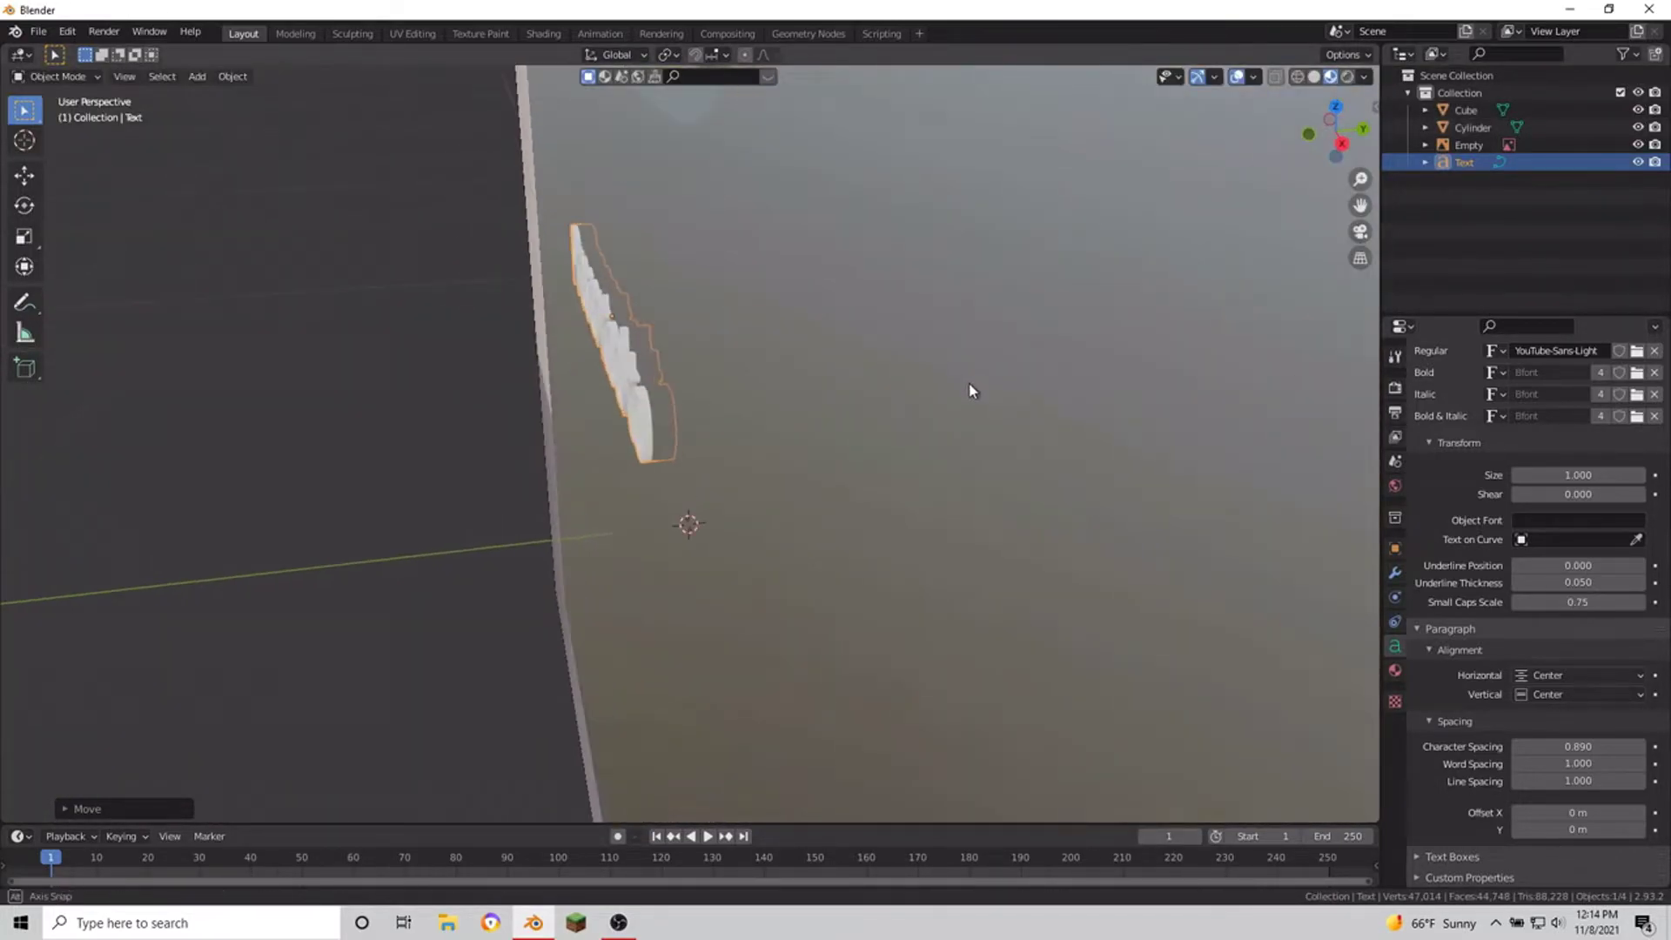
left_click(974, 382)
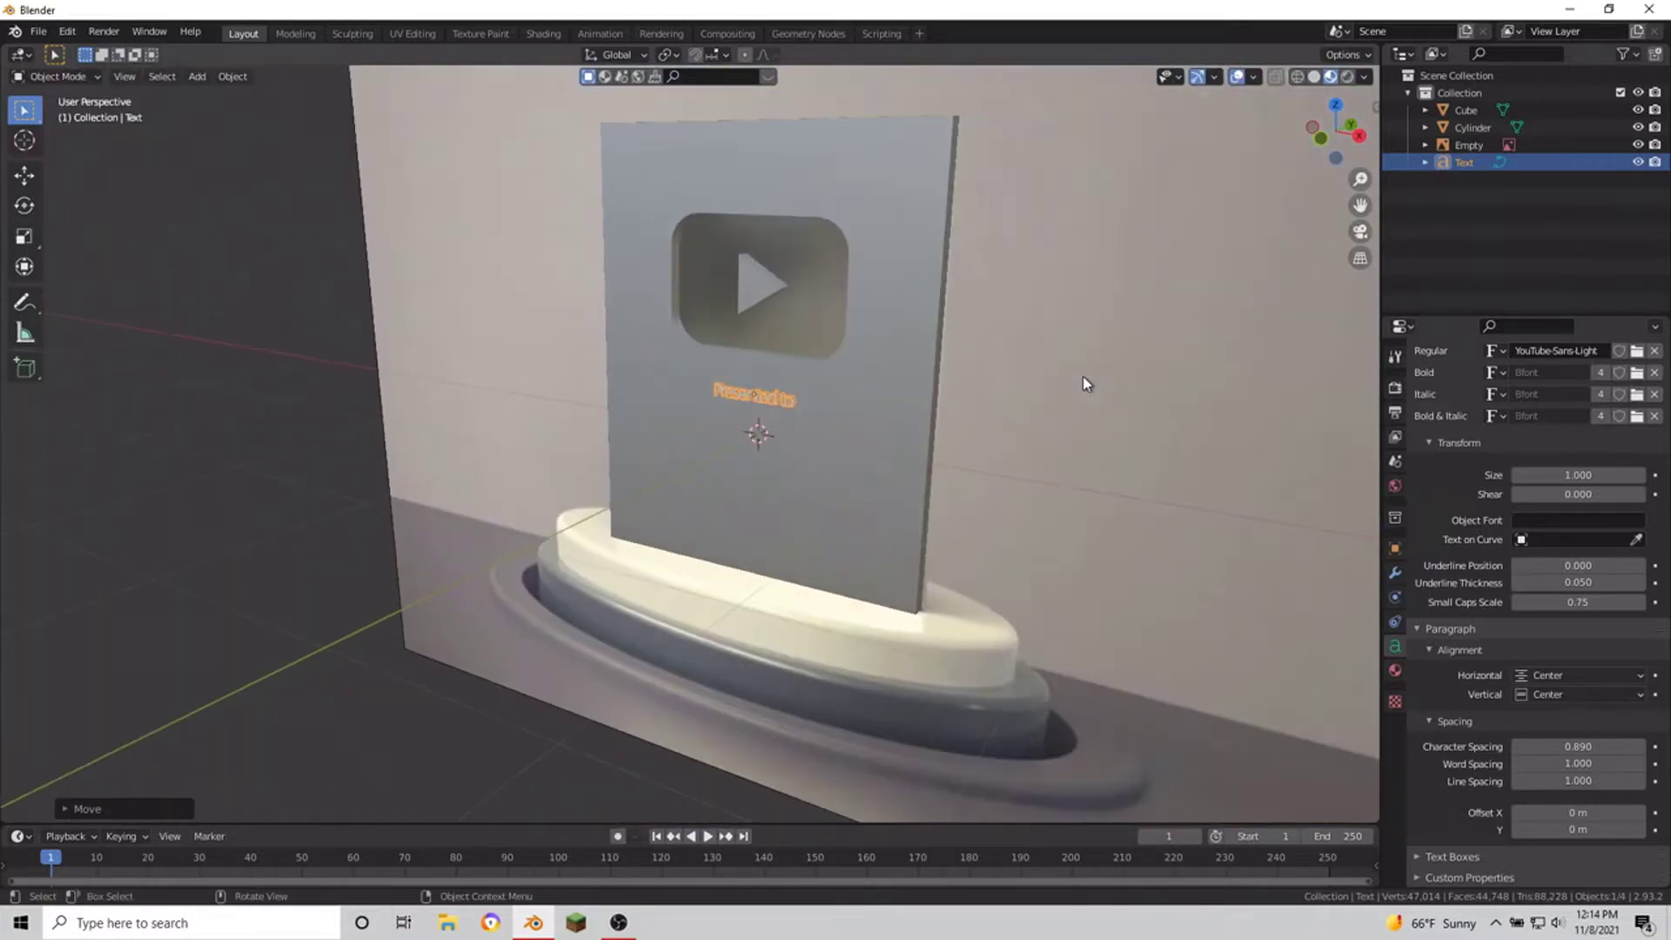
scroll(1082, 376, "up", 3)
key("Tab")
key("Tab")
scroll(949, 470, "down", 5)
scroll(974, 477, "down", 3)
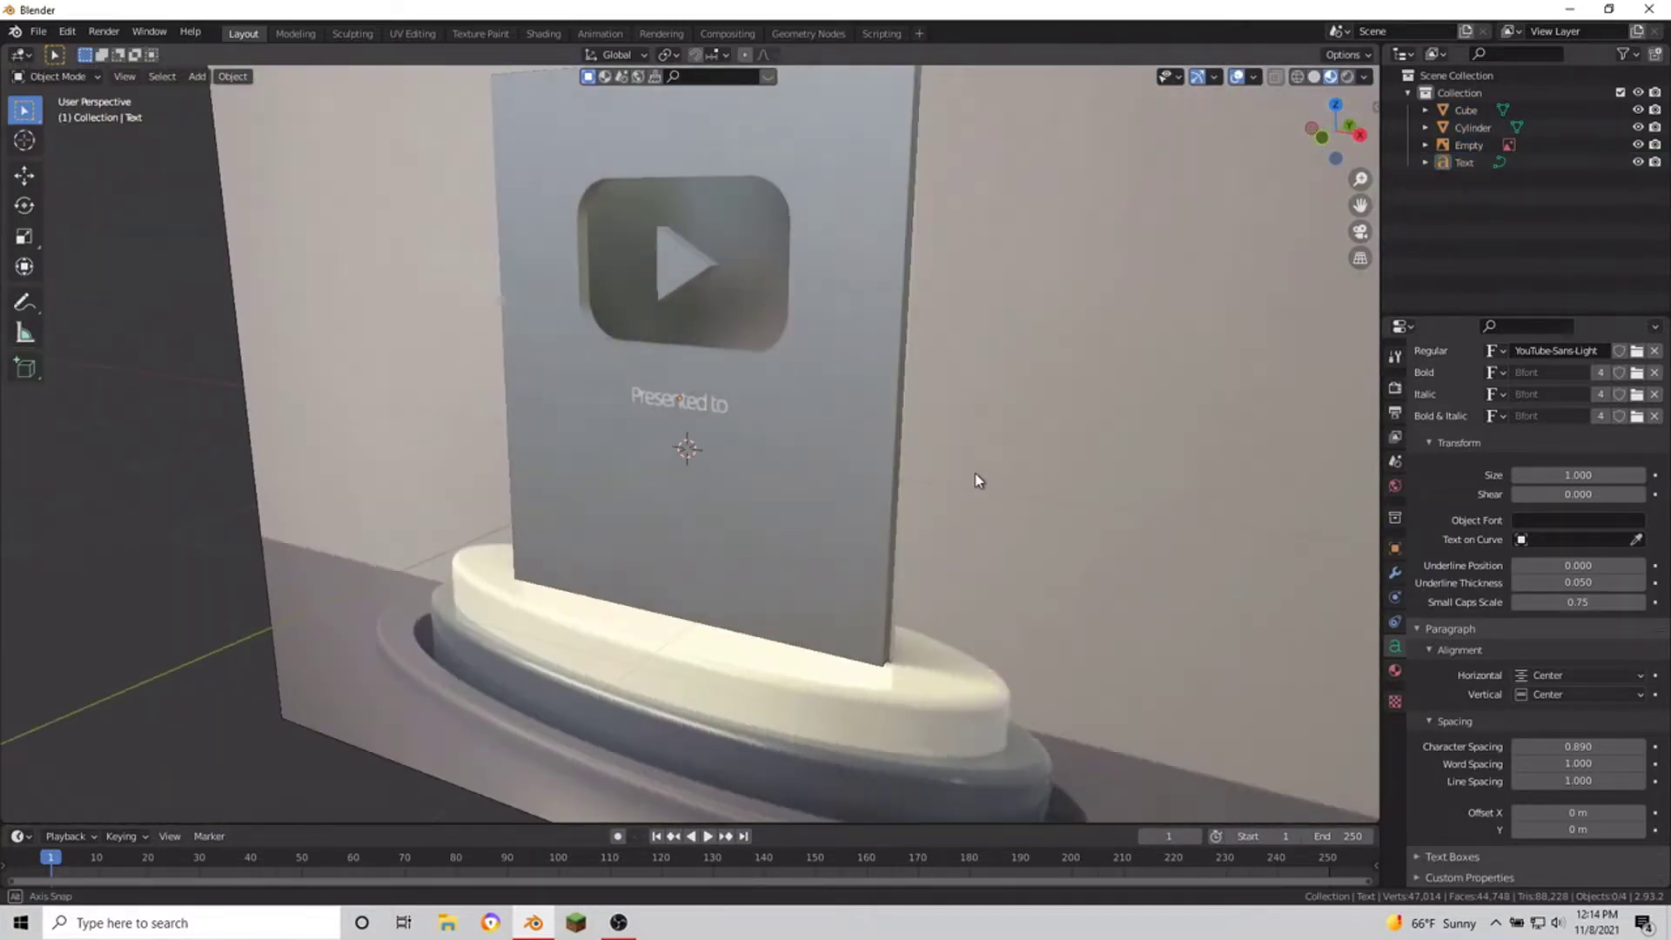
scroll(839, 478, "up", 1)
scroll(630, 410, "up", 2)
left_click(633, 410)
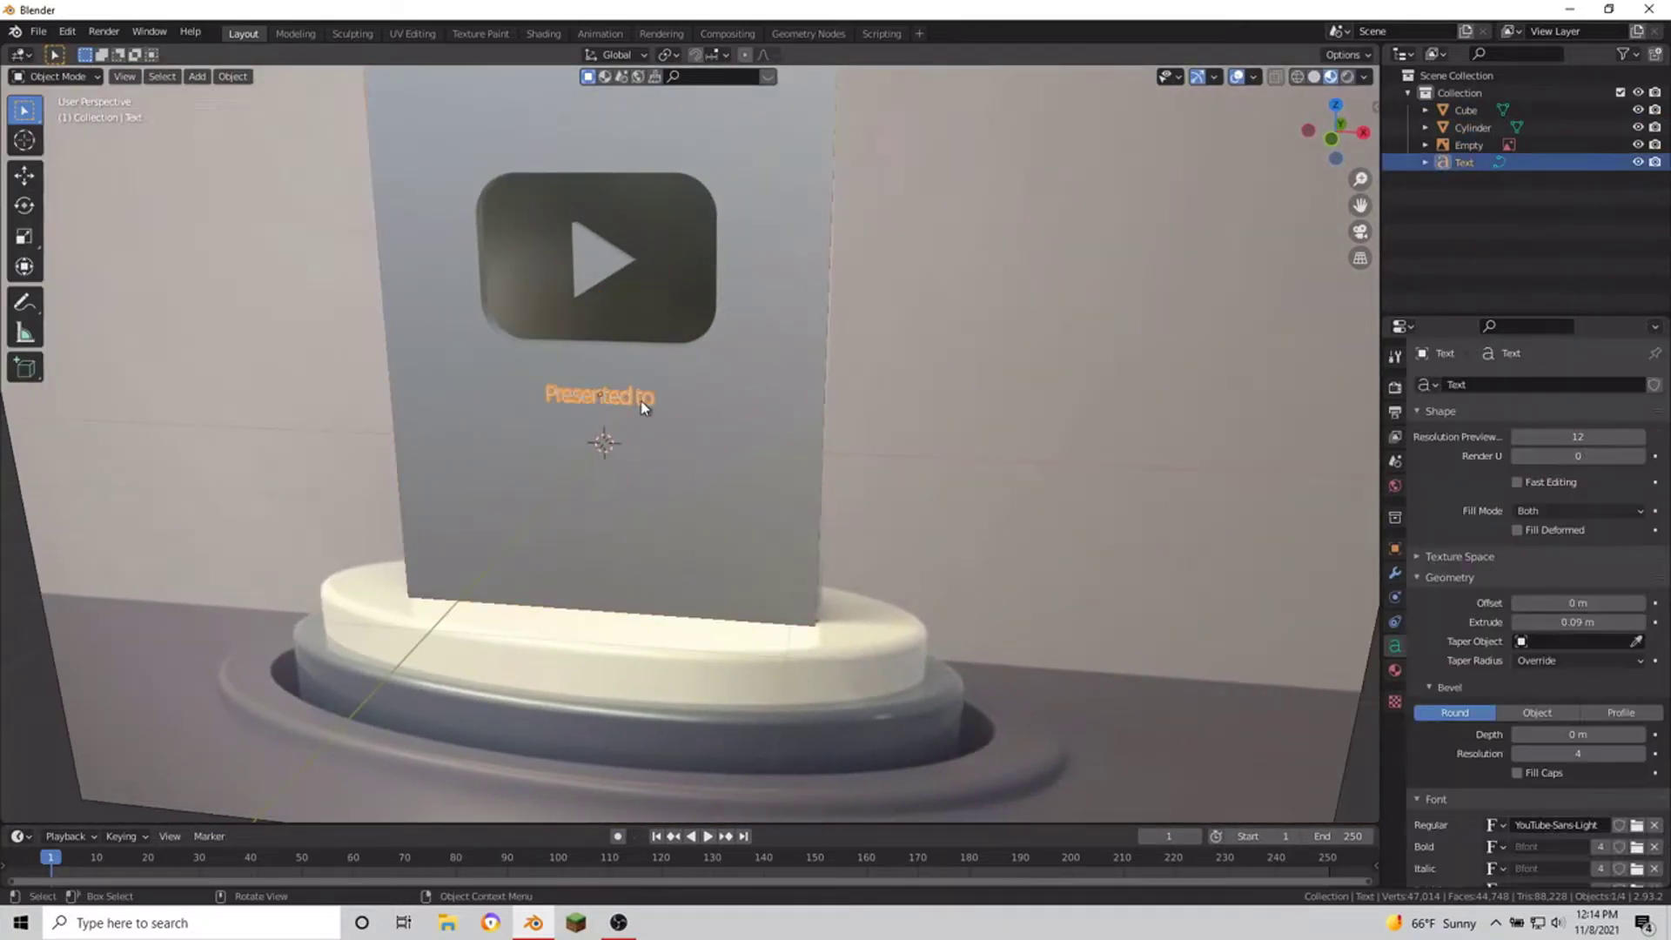
Step: Give the text a new material, Material.004, with a white base colour
left_click(1395, 670)
left_click(1571, 638)
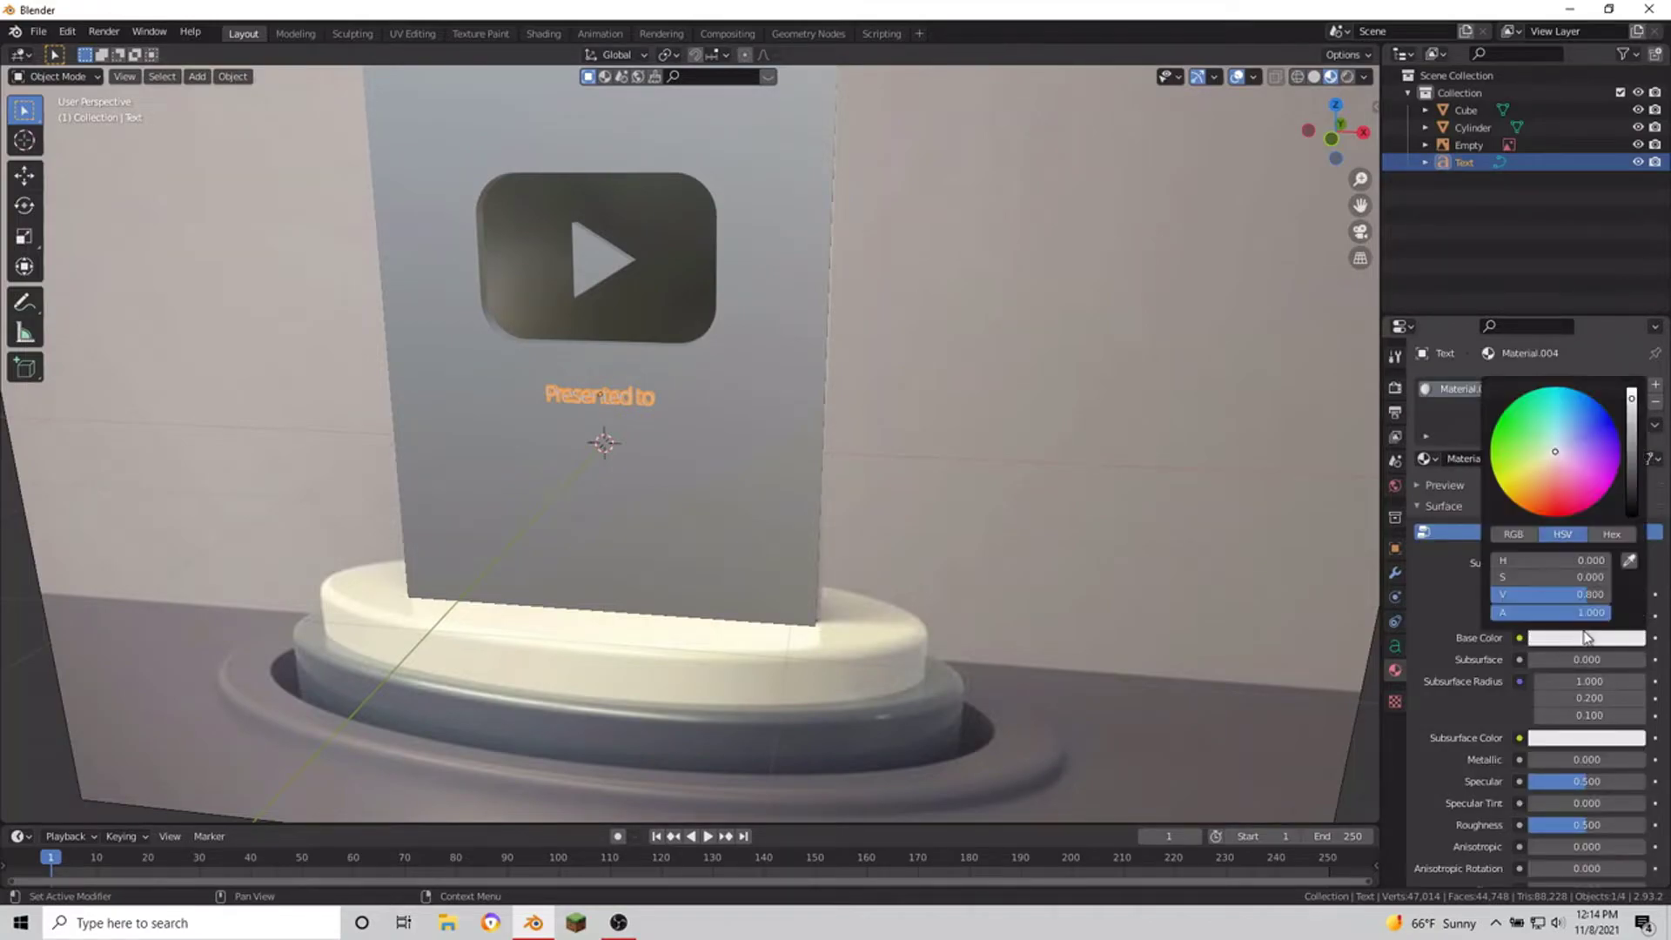
key("Tab")
type("aa")
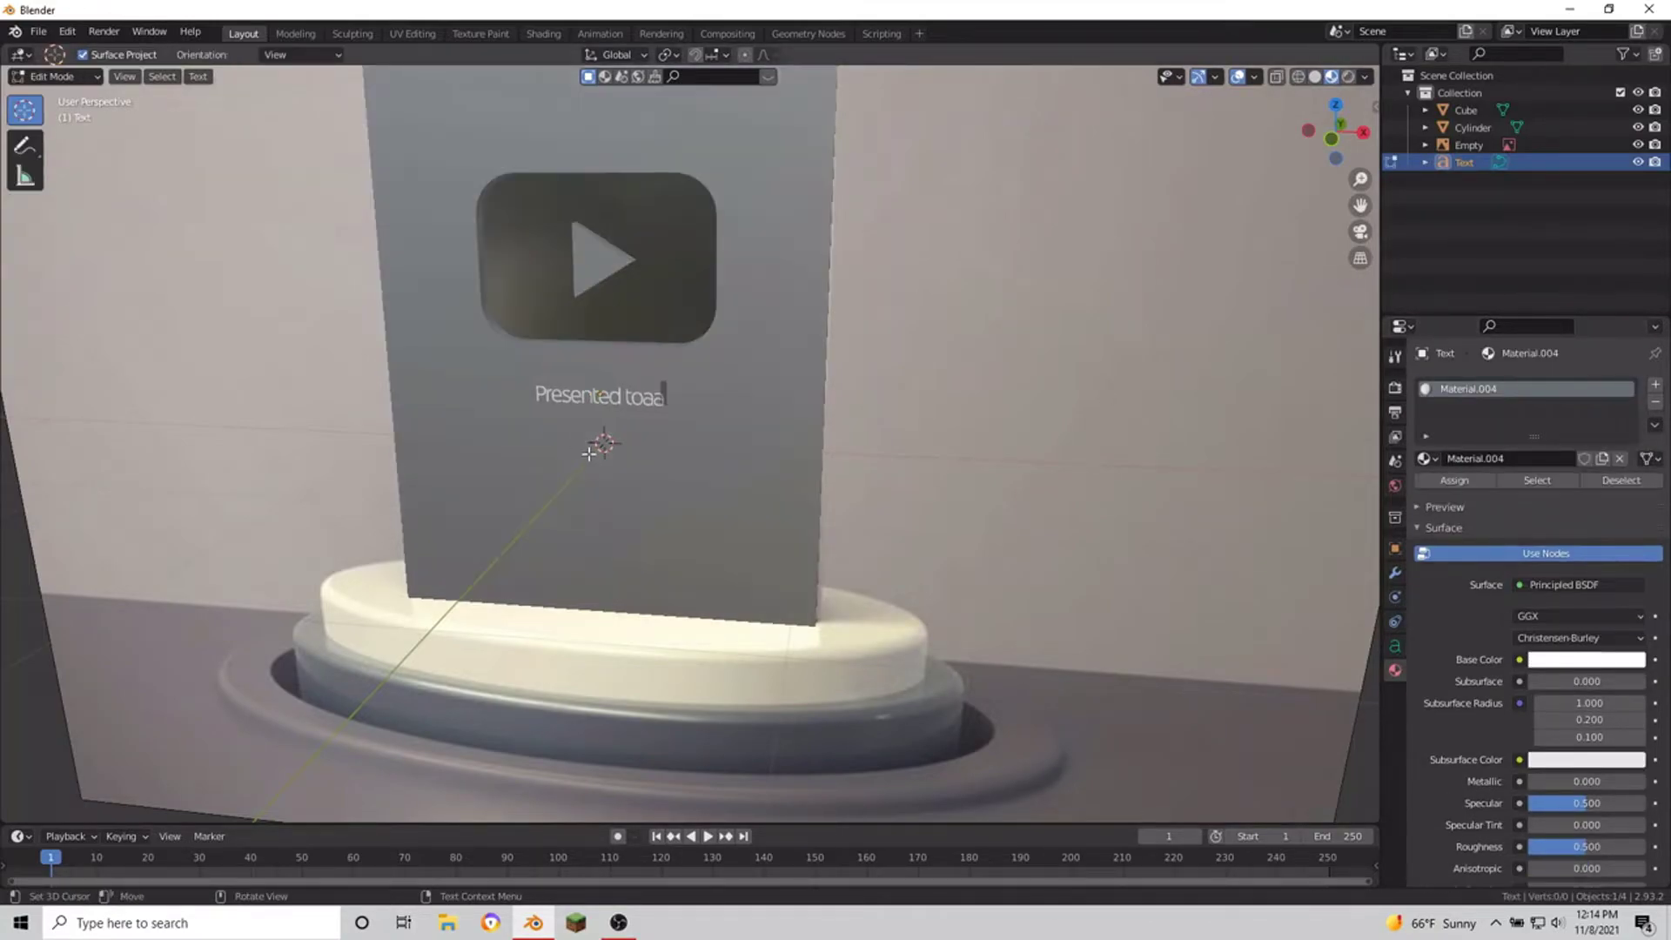
key("Tab")
scroll(583, 450, "up", 2)
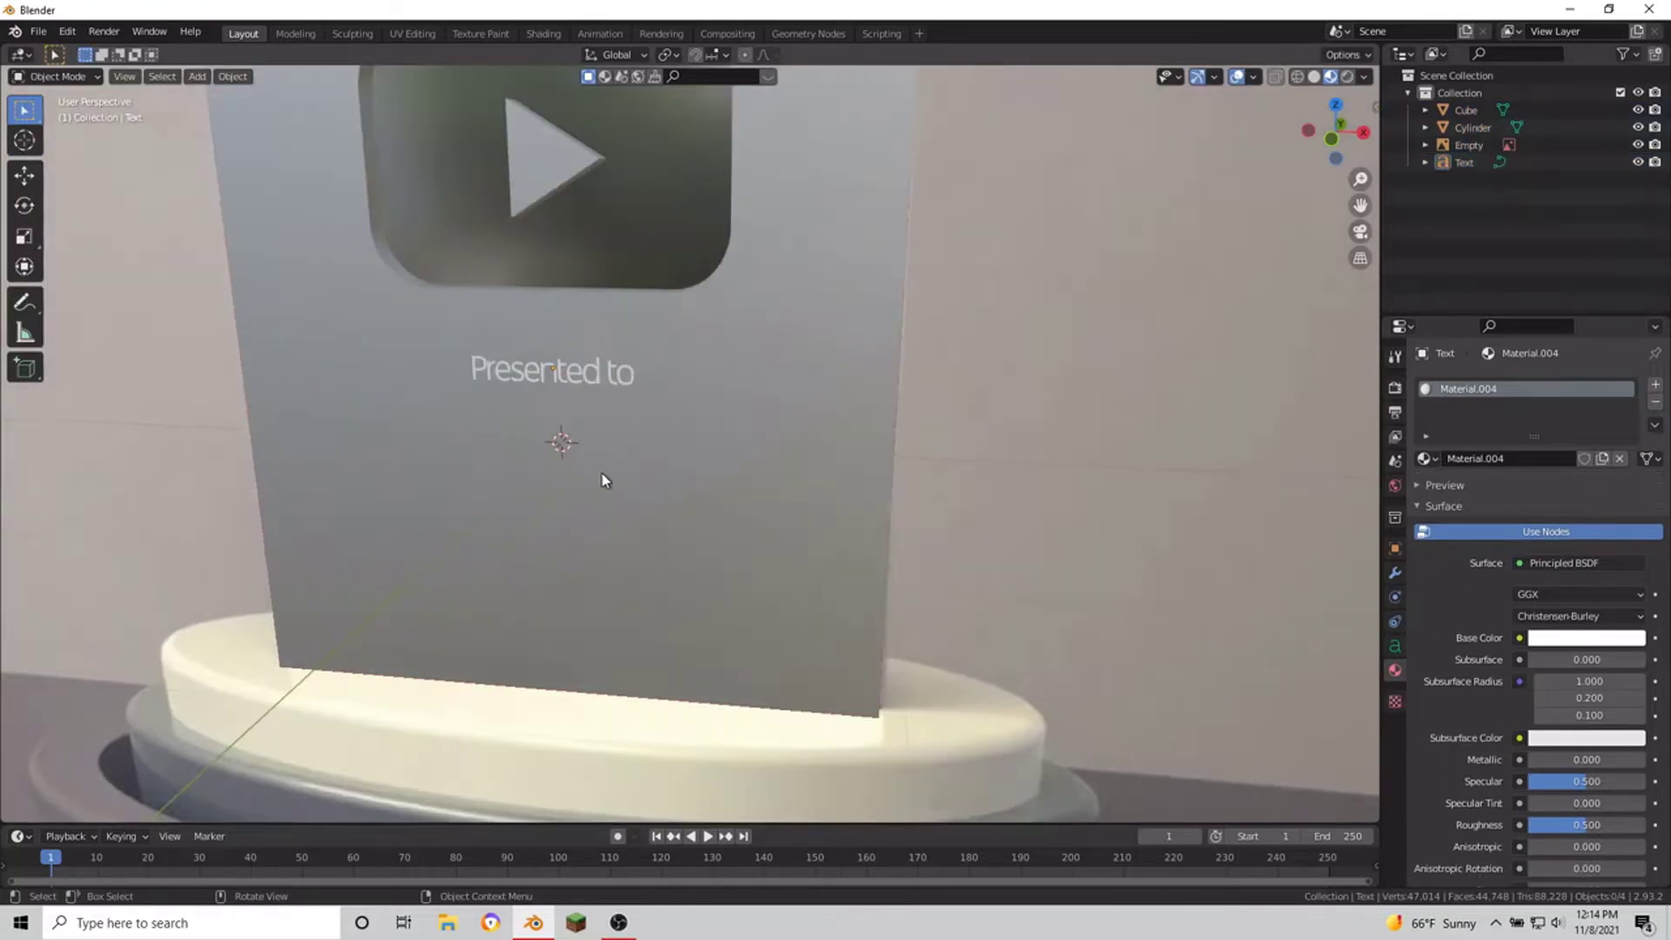
scroll(576, 447, "up", 2)
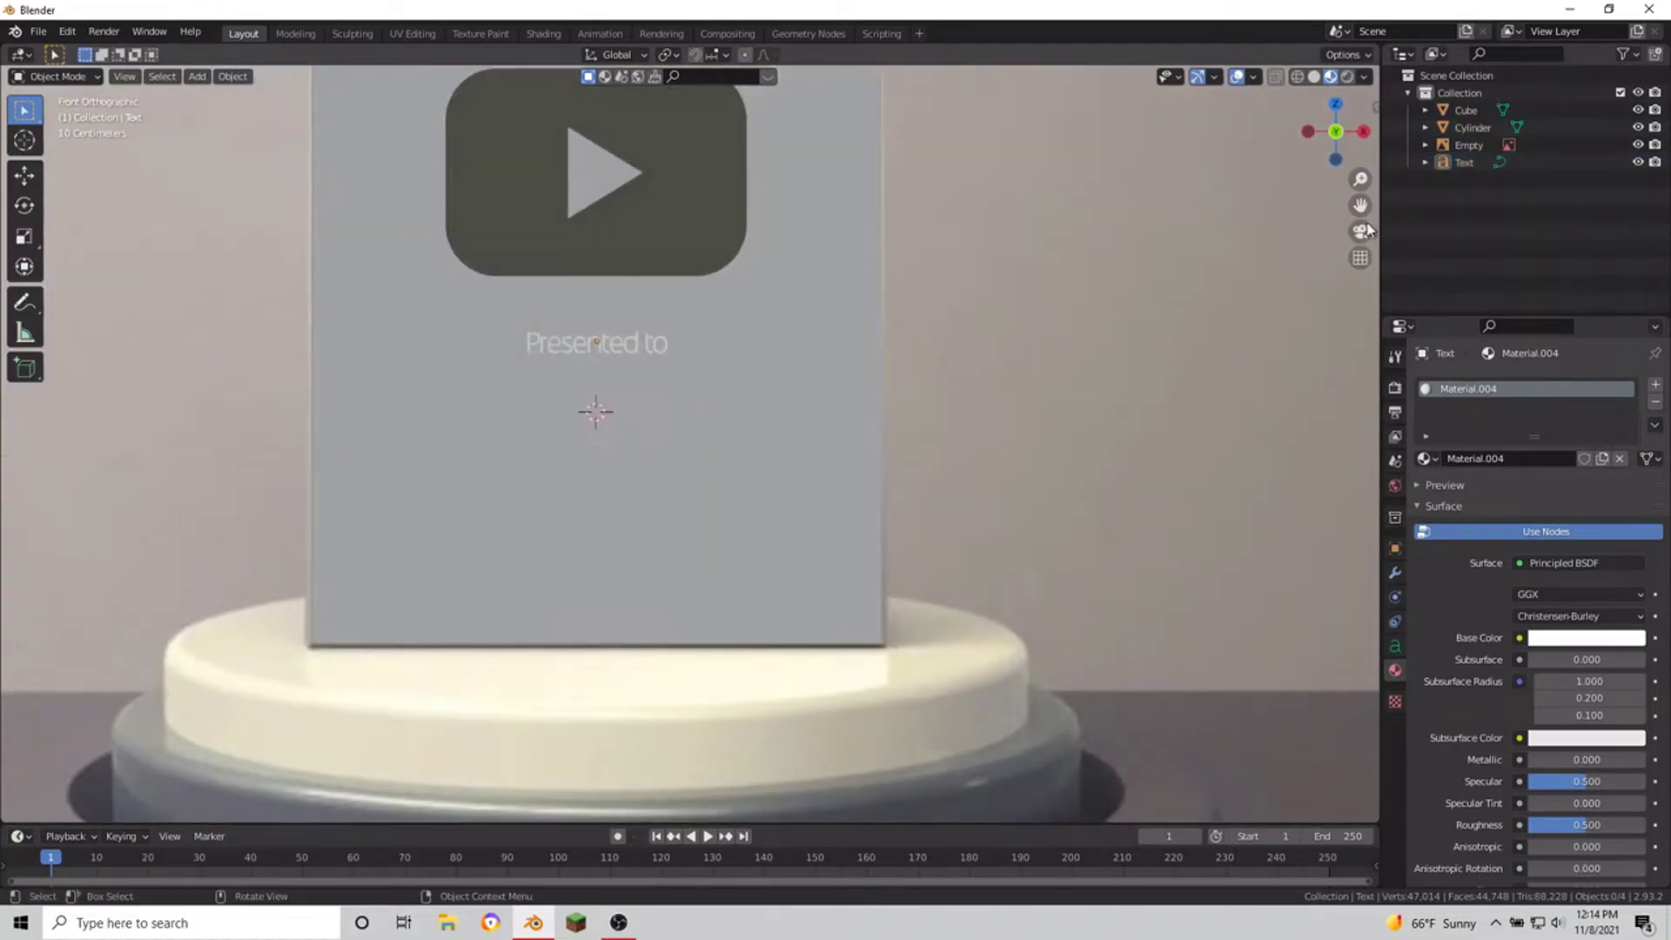
scroll(694, 373, "up", 2)
Step: Duplicate the text below the original and retype it as 'For passing 100,000 subscribers'
scroll(712, 466, "up", 2)
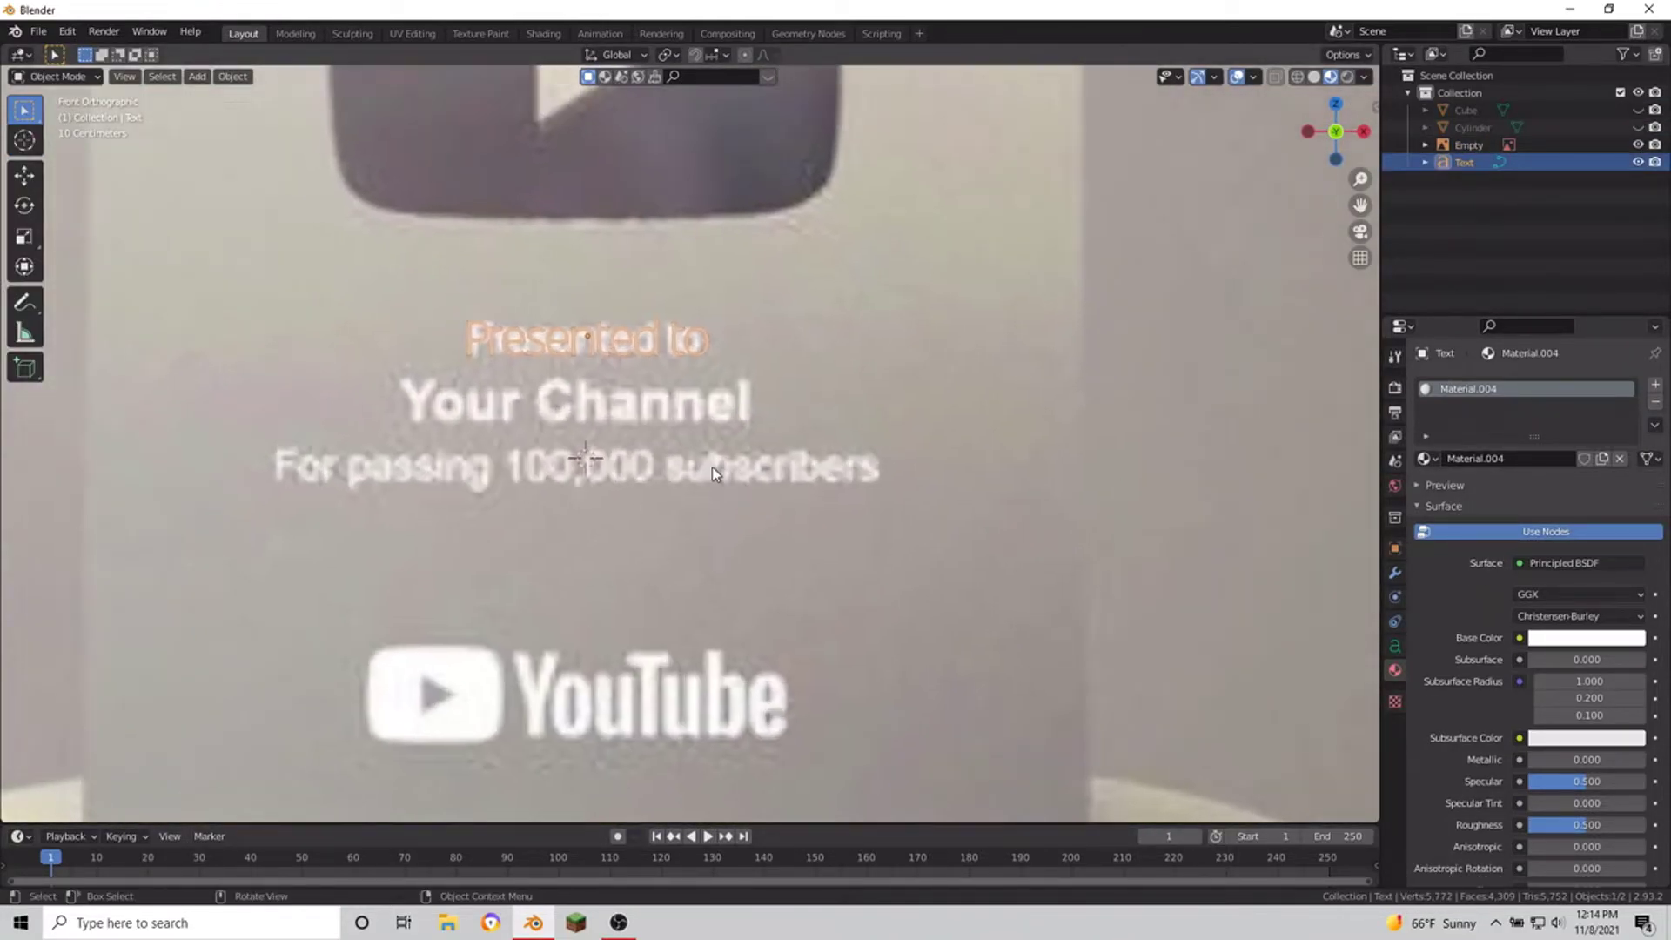
left_click(712, 466)
key("shift+d")
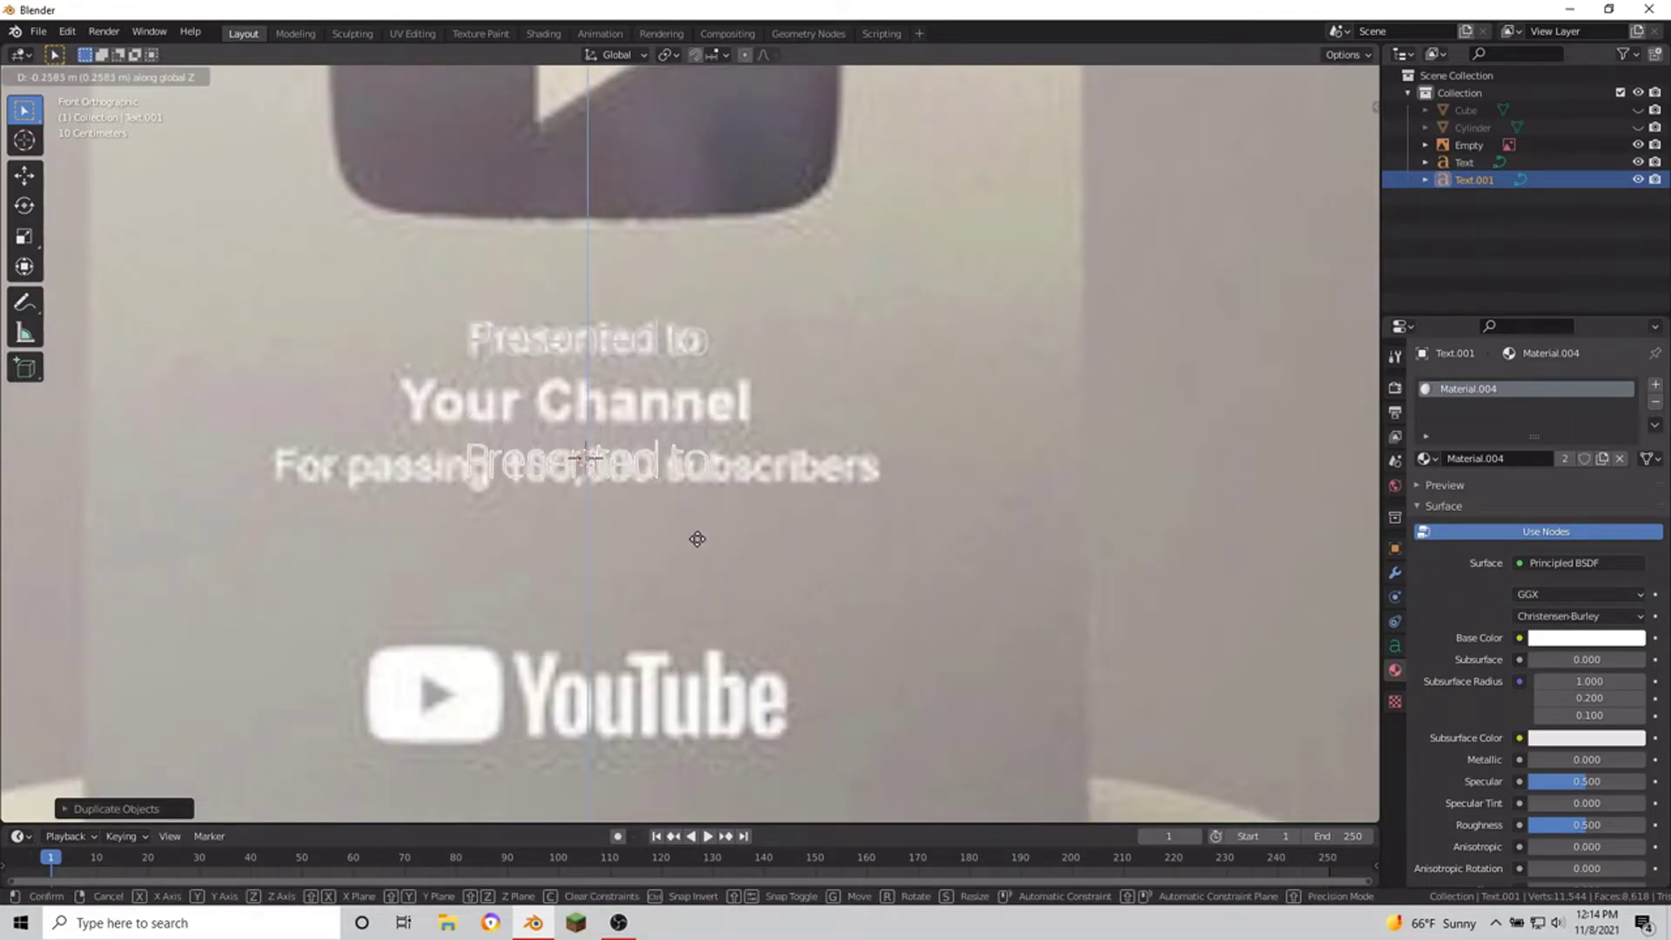
left_click(697, 539)
key("Tab")
key("BackSpace")
type("For passing 100,000 subscribers")
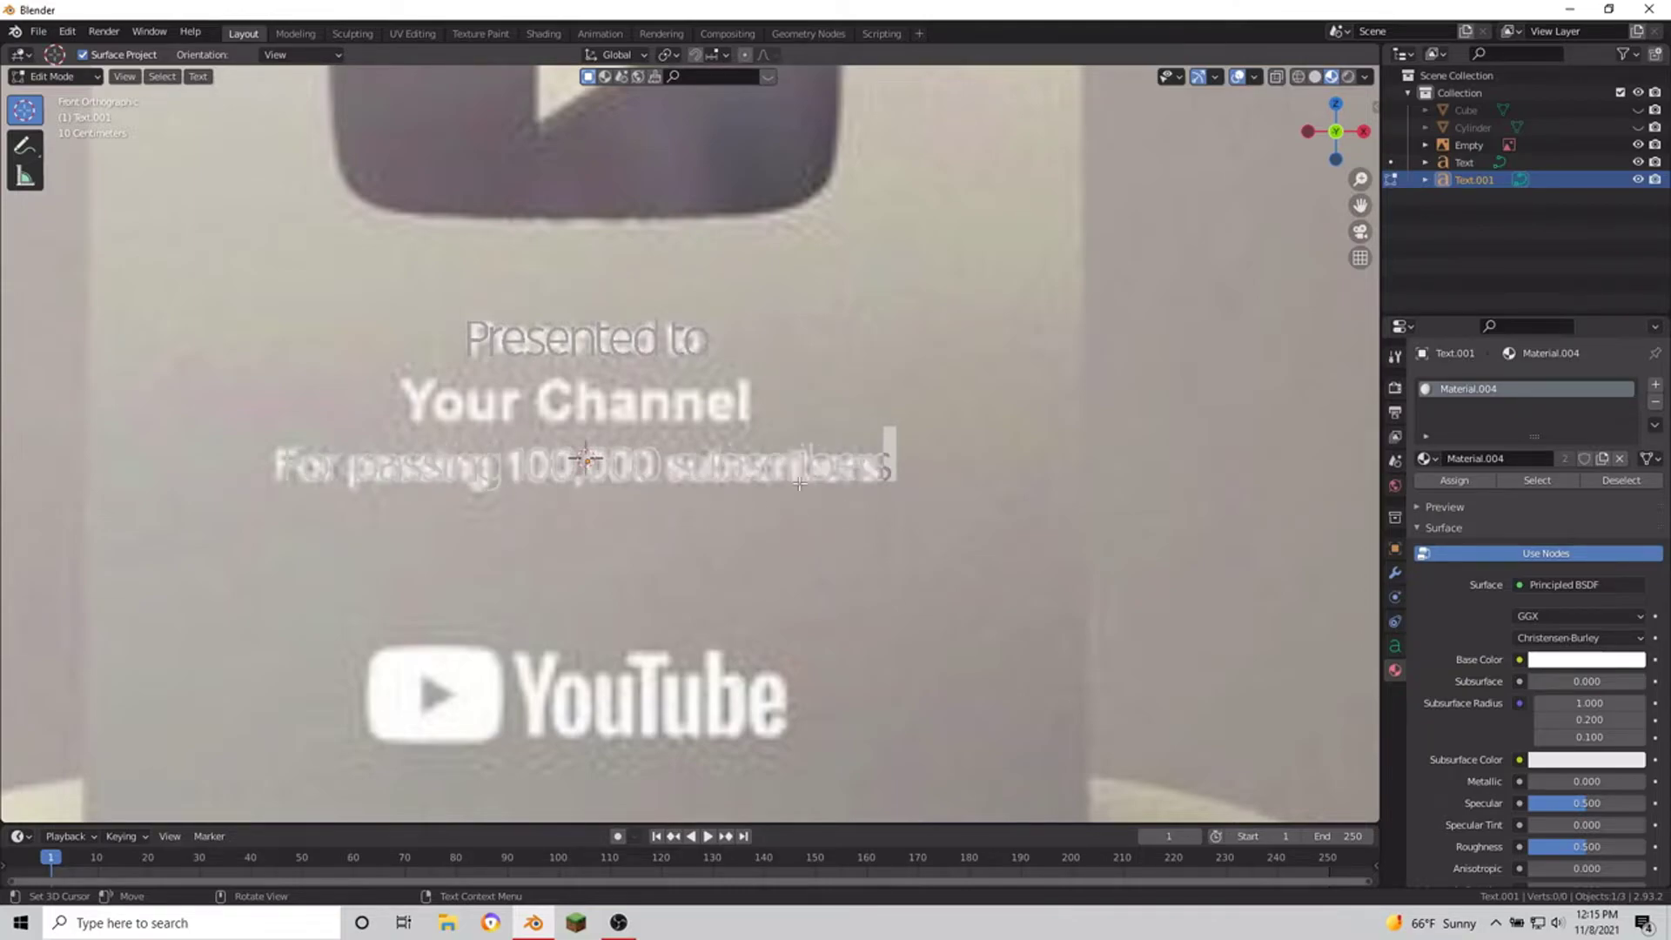
key("Tab")
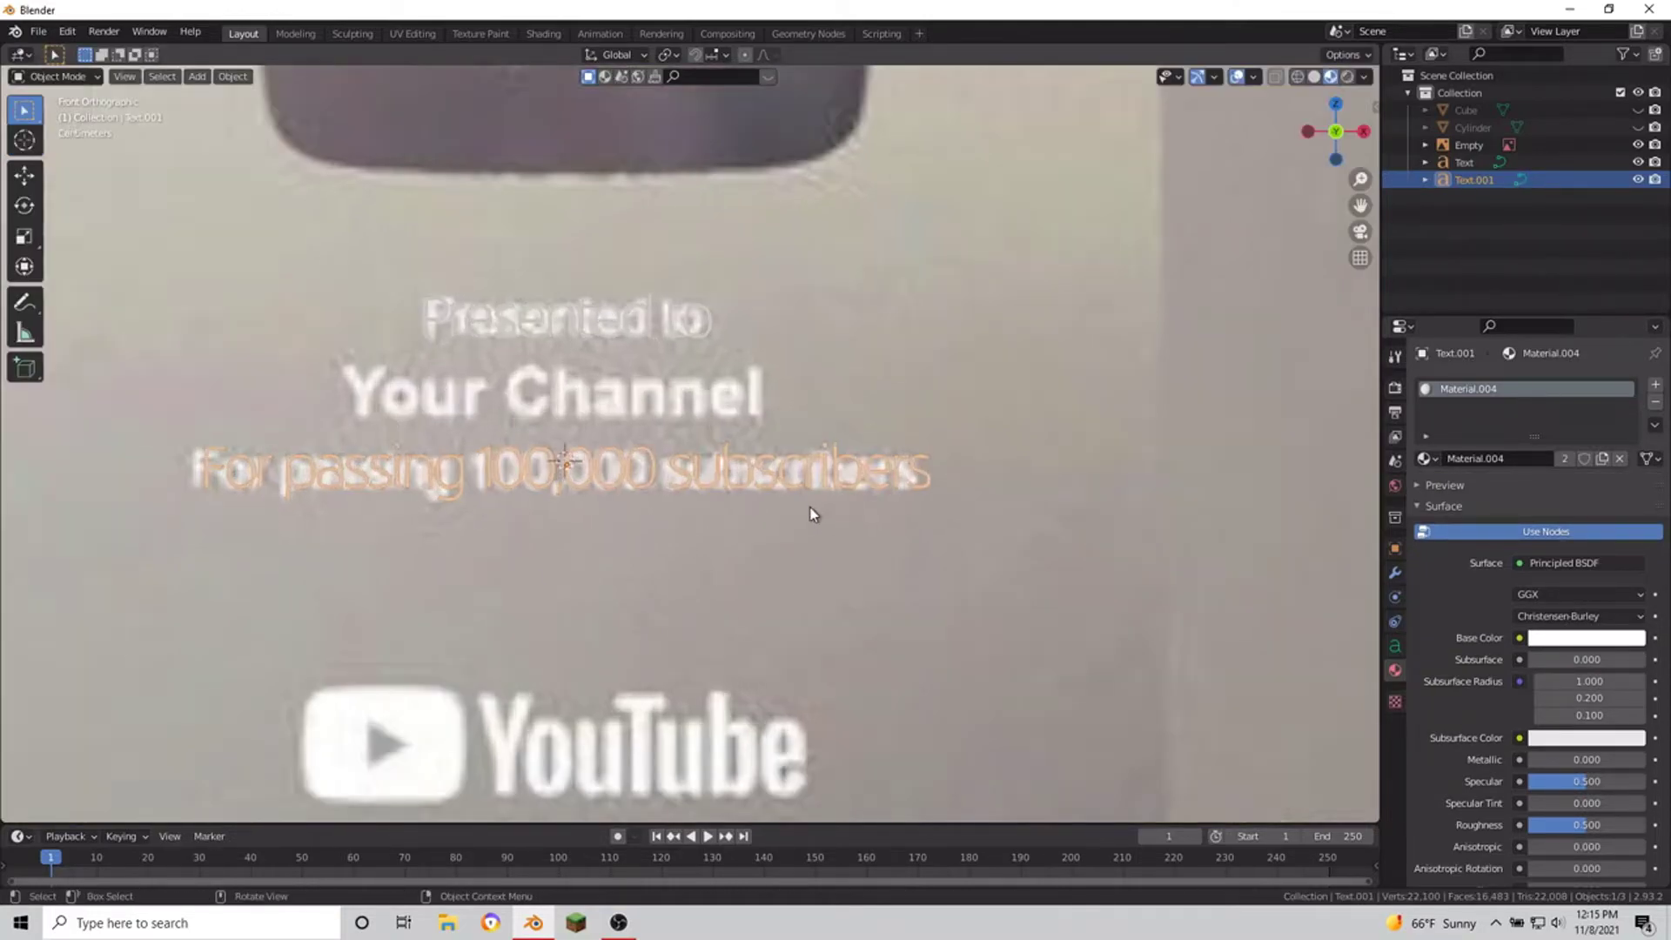
scroll(837, 540, "up", 2)
Step: Shift the subscriber line along X and rescale it to match the photo's third line
key("g")
key("x")
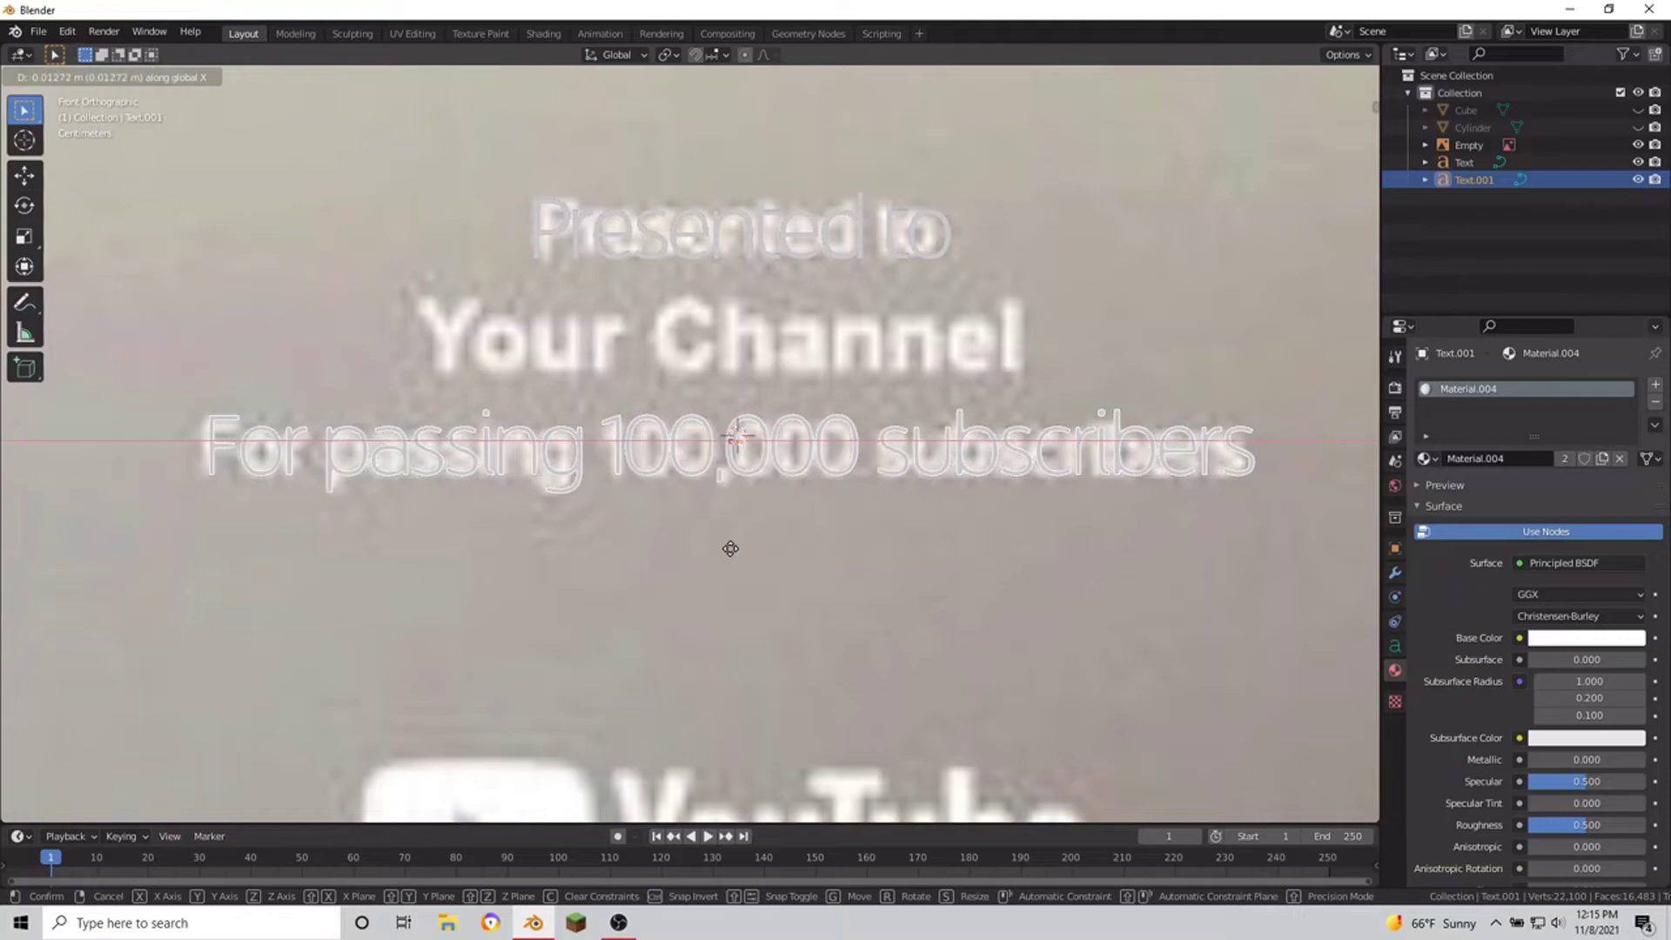
left_click(730, 548)
key("s")
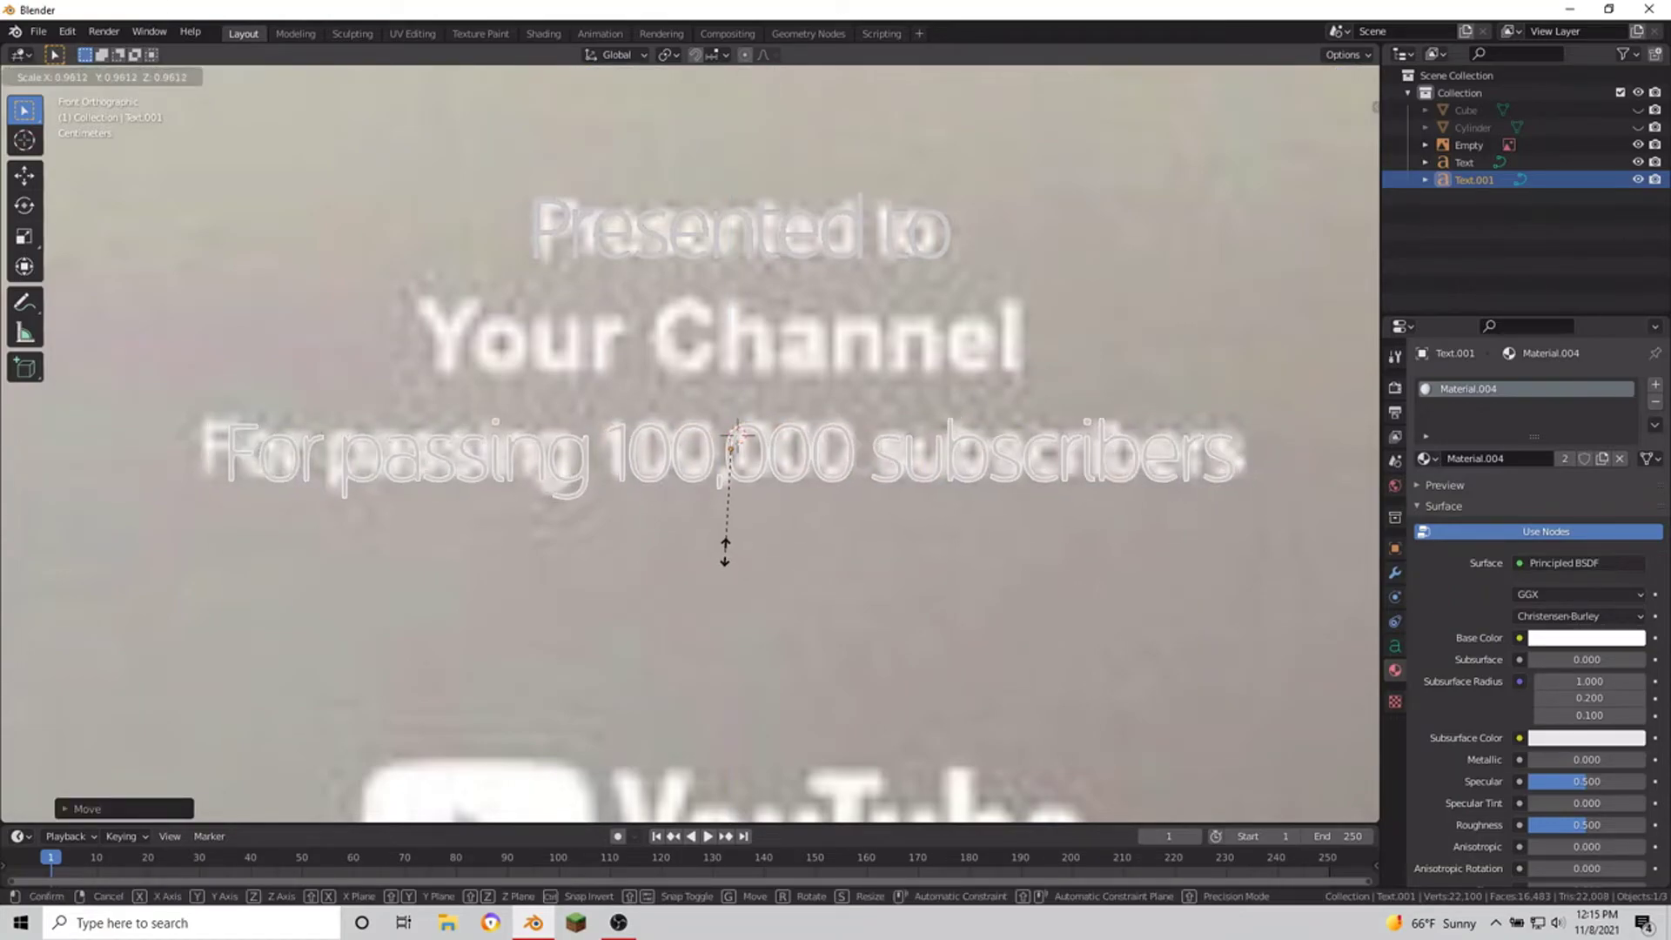
right_click(724, 551)
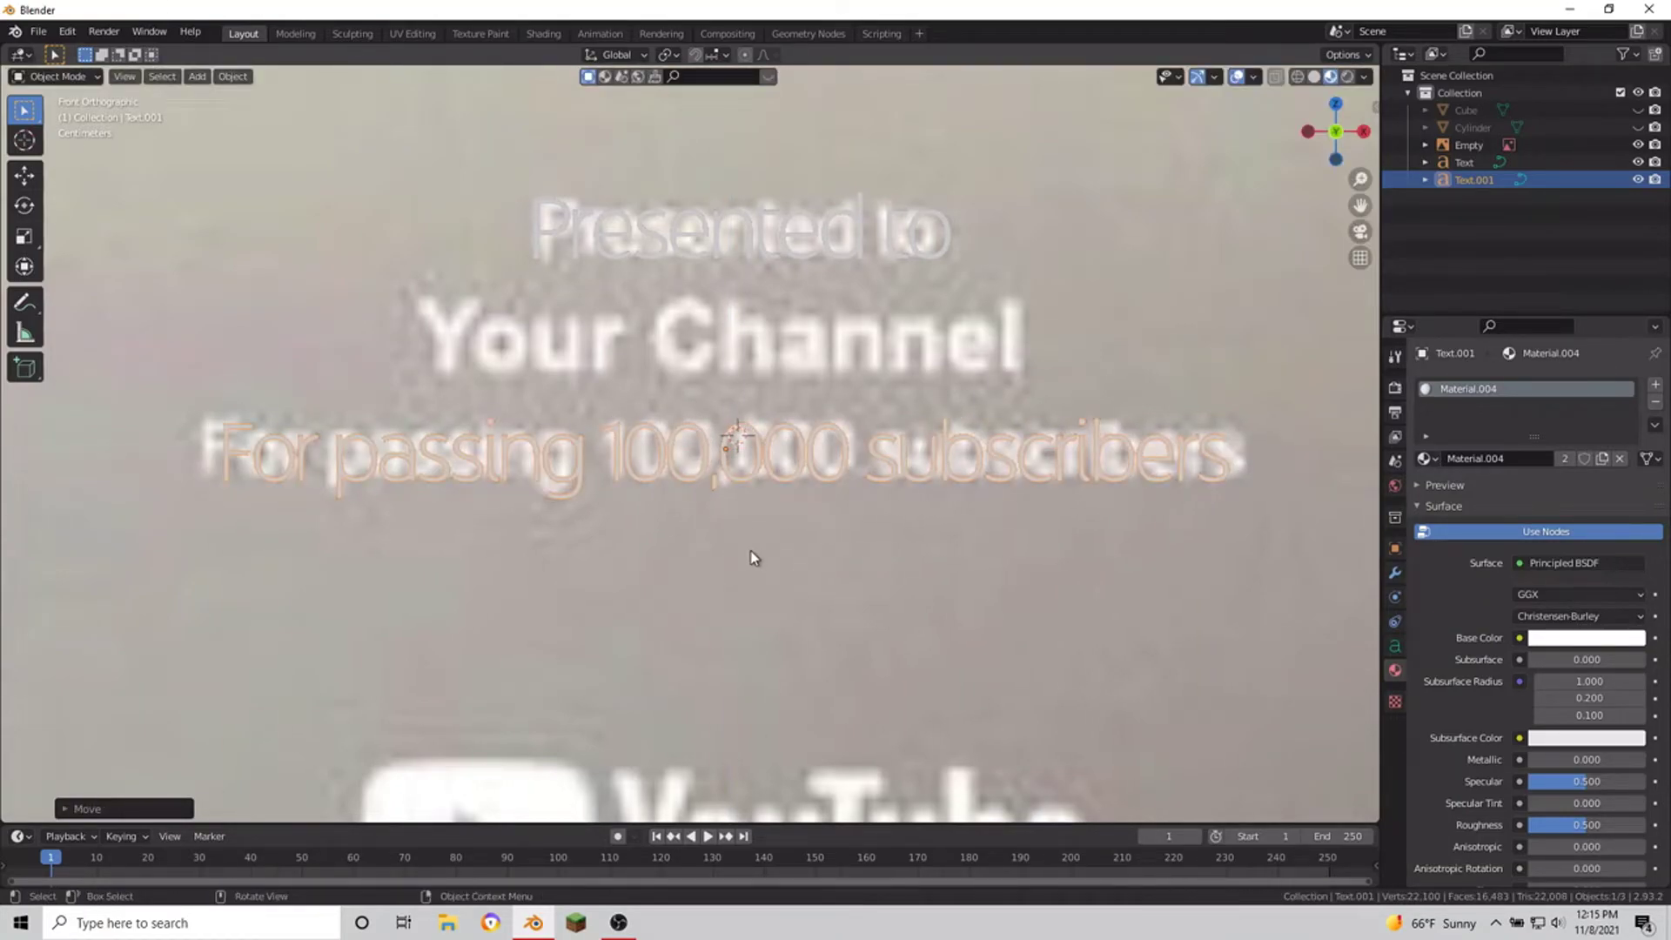
key("s")
left_click(739, 552)
Step: Align the subscriber line vertically and horizontally with the reference, then hide the plaque body and base
key("g")
key("z")
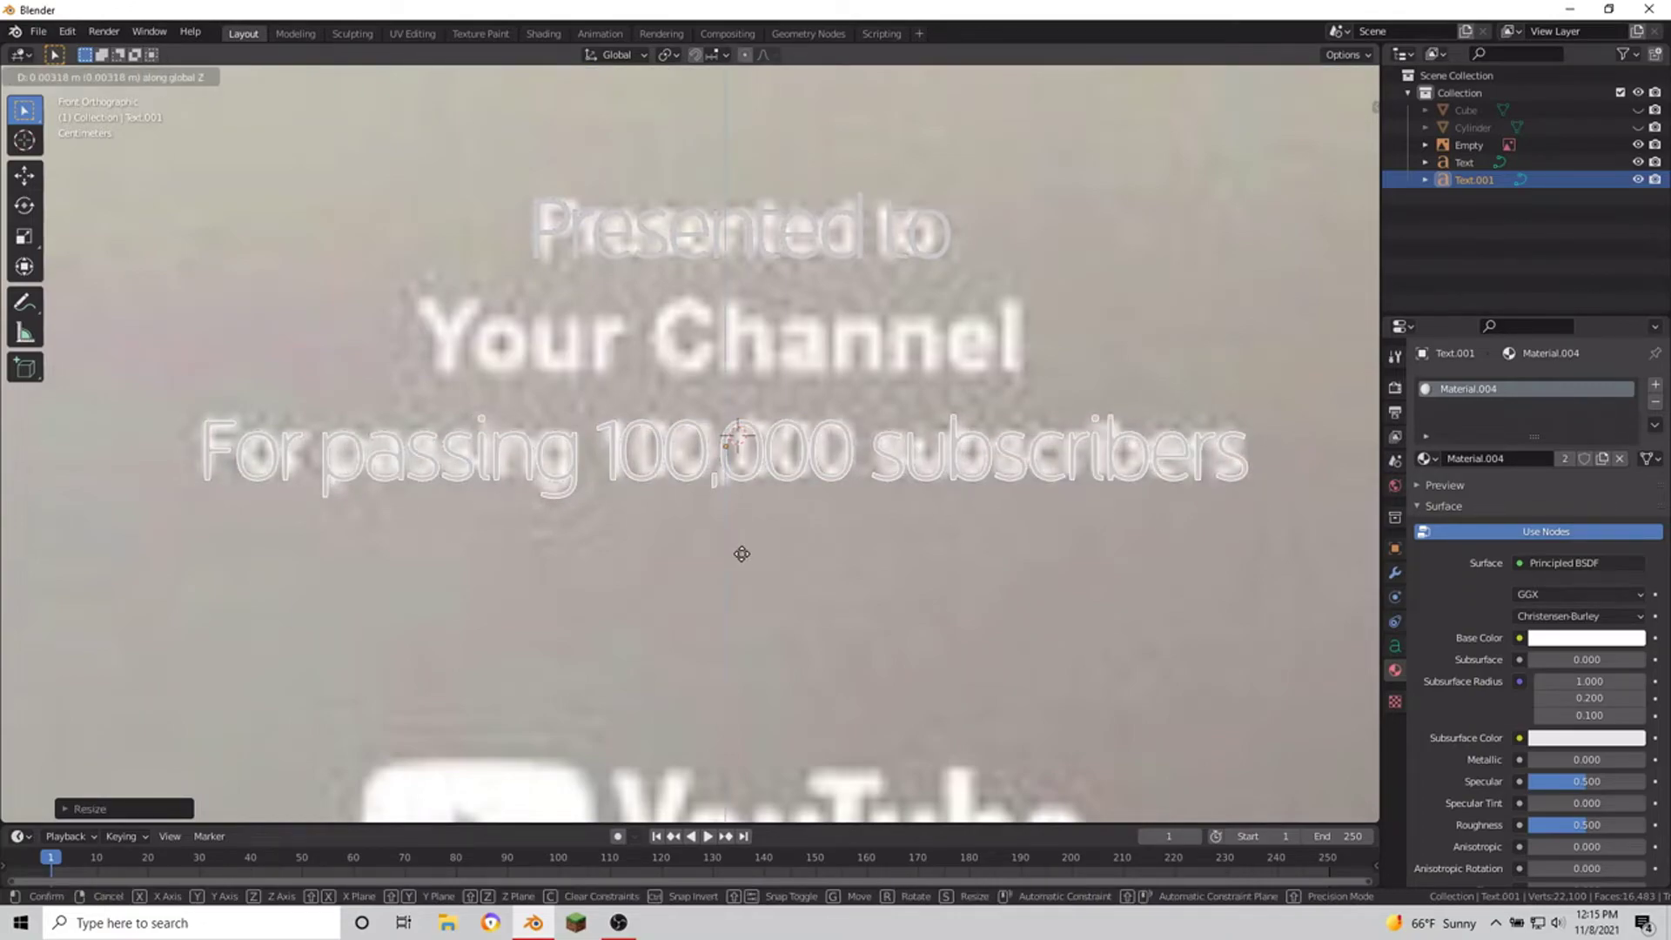
left_click(741, 553)
key("g")
key("x")
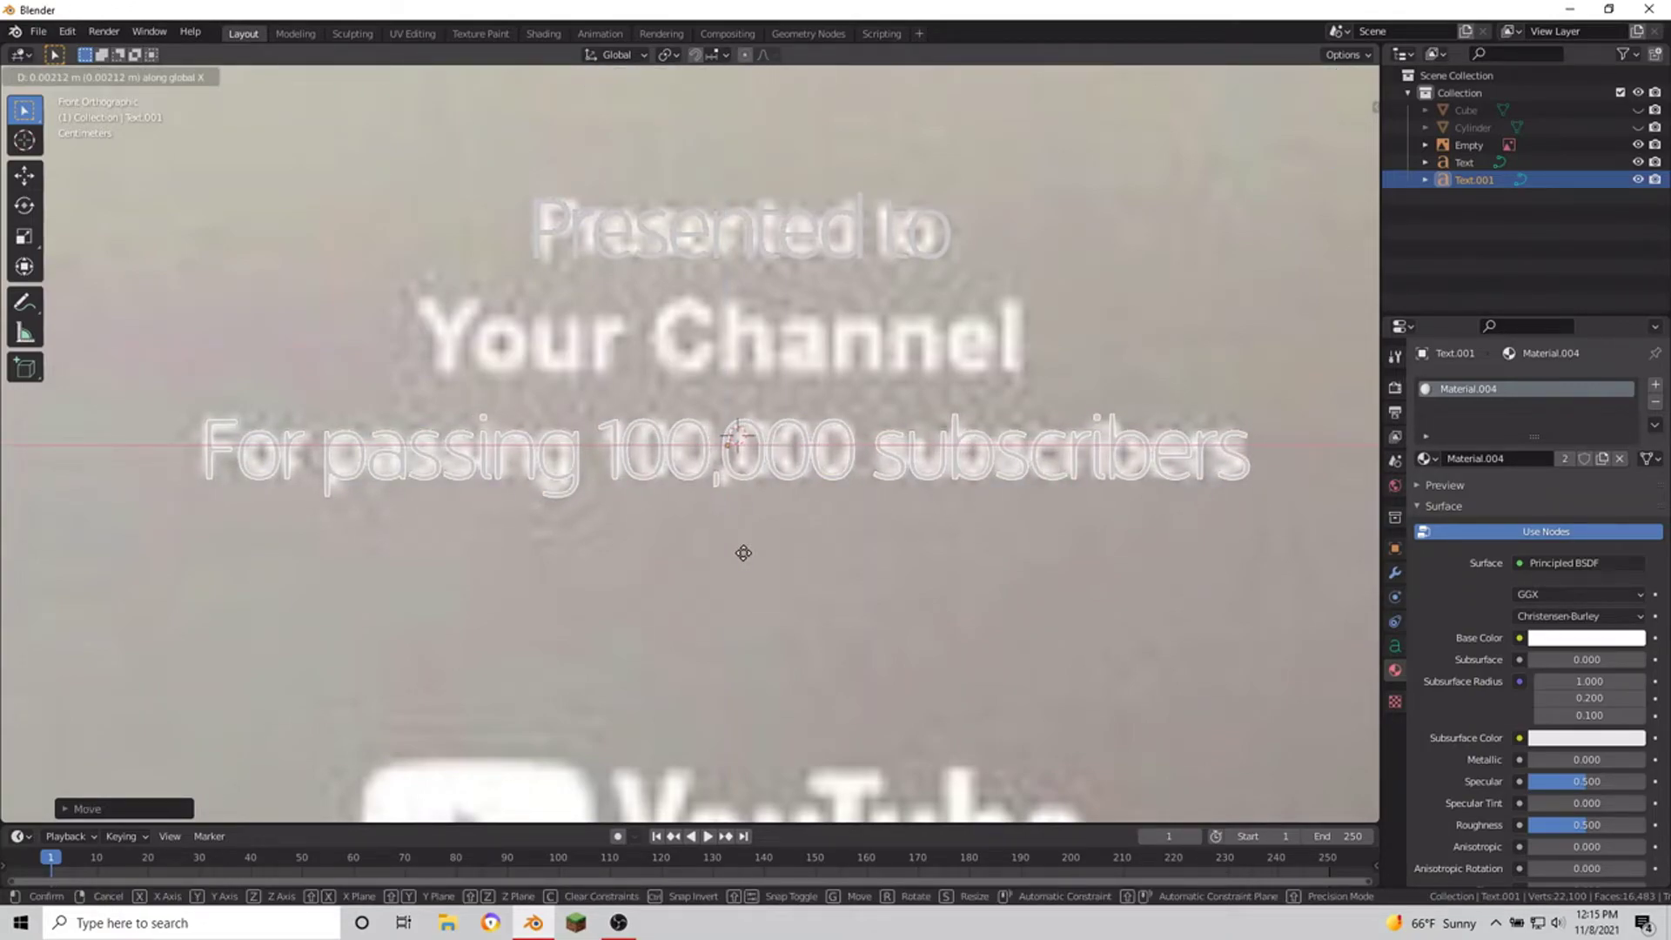
left_click(743, 553)
middle_click_drag(743, 553, 747, 599)
key("a")
scroll(918, 406, "up", 2)
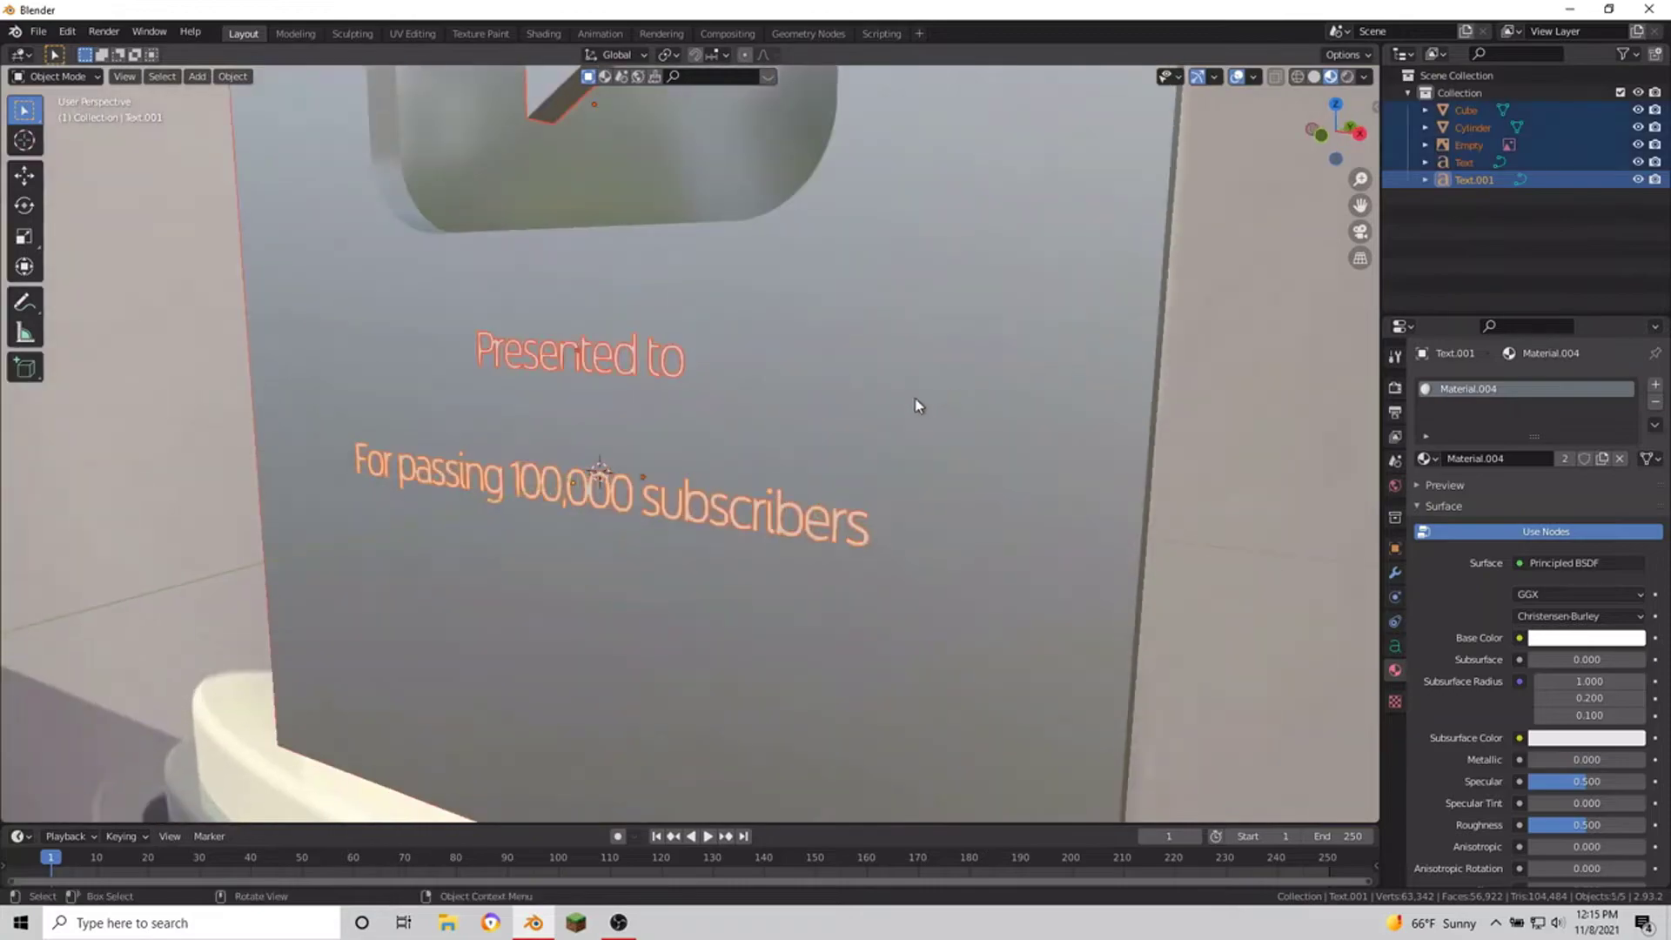
left_click(918, 405)
mouse_move(918, 406)
middle_mouse_down()
mouse_move(861, 416)
mouse_move(957, 374)
middle_mouse_up()
Step: Duplicate the "Presented to" text and move the copy straight down below it
key("h")
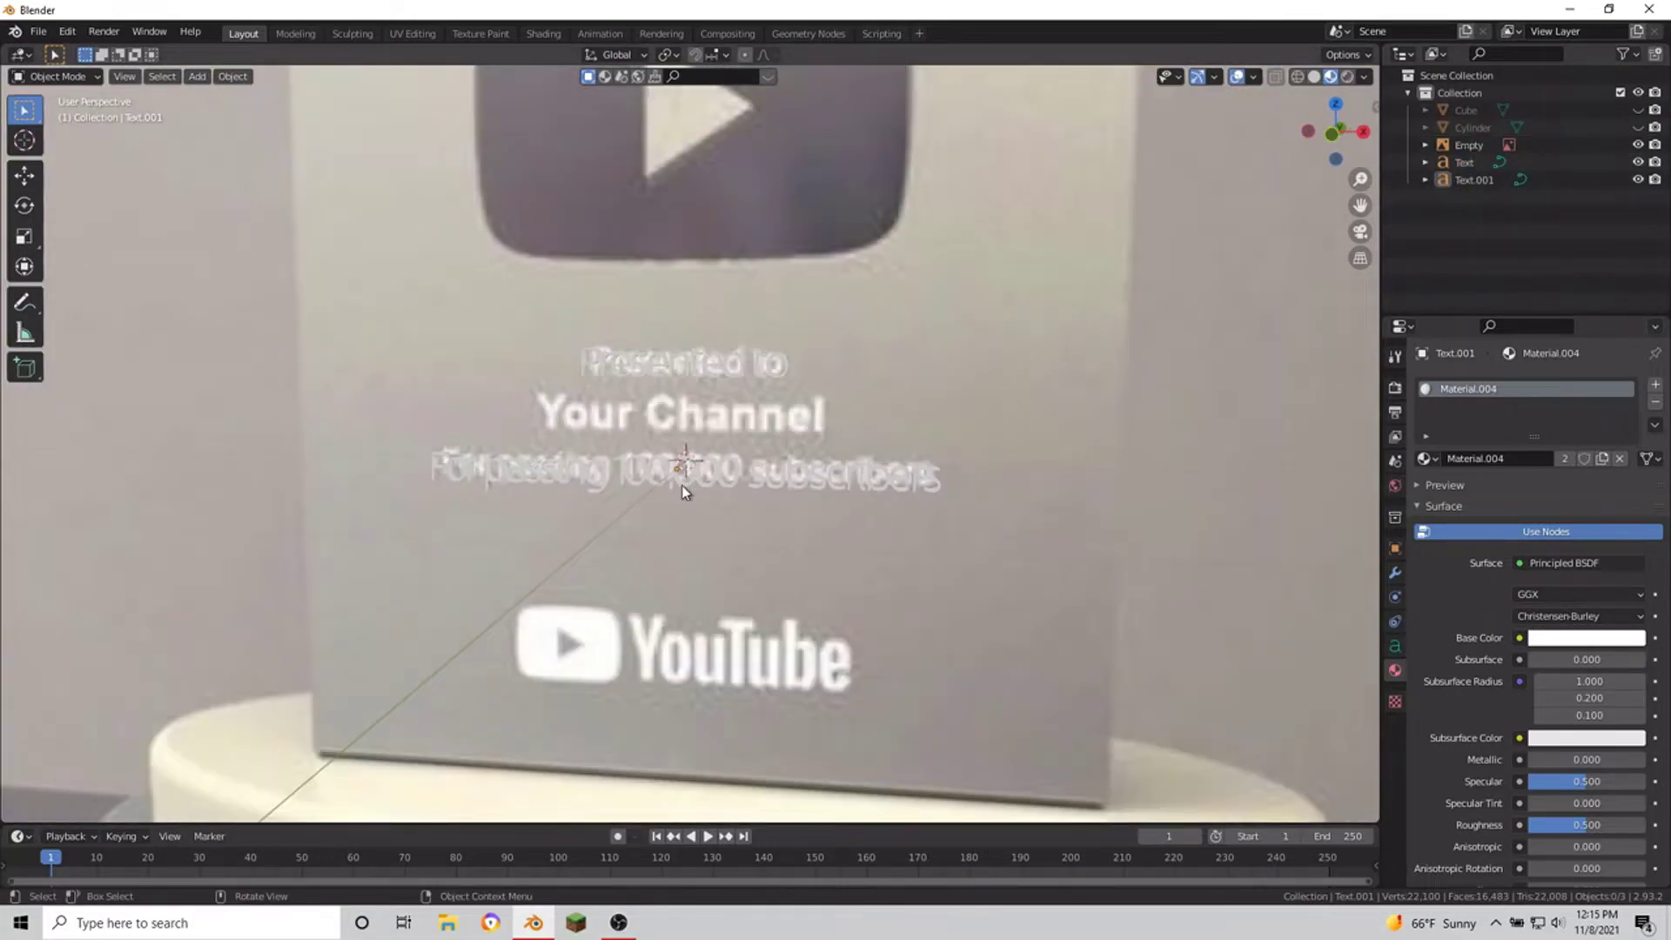
key("KP_1")
scroll(783, 453, "up", 3)
scroll(783, 452, "up", 2)
key("shift+d")
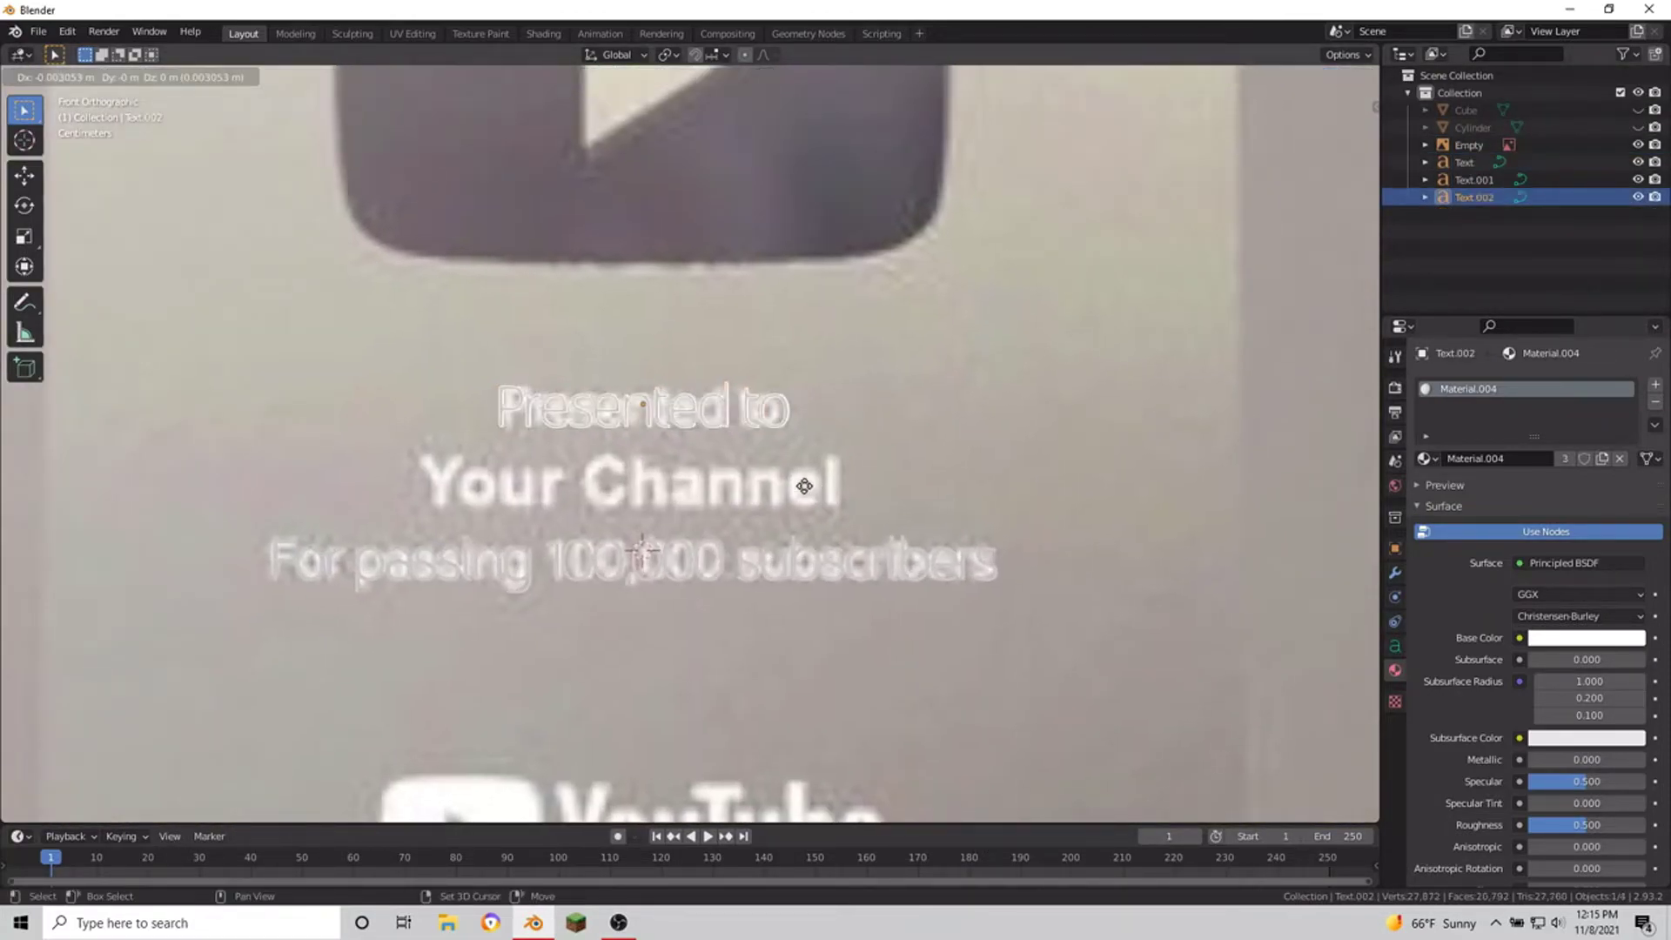
key("Escape")
key("g")
key("z")
left_click(817, 535)
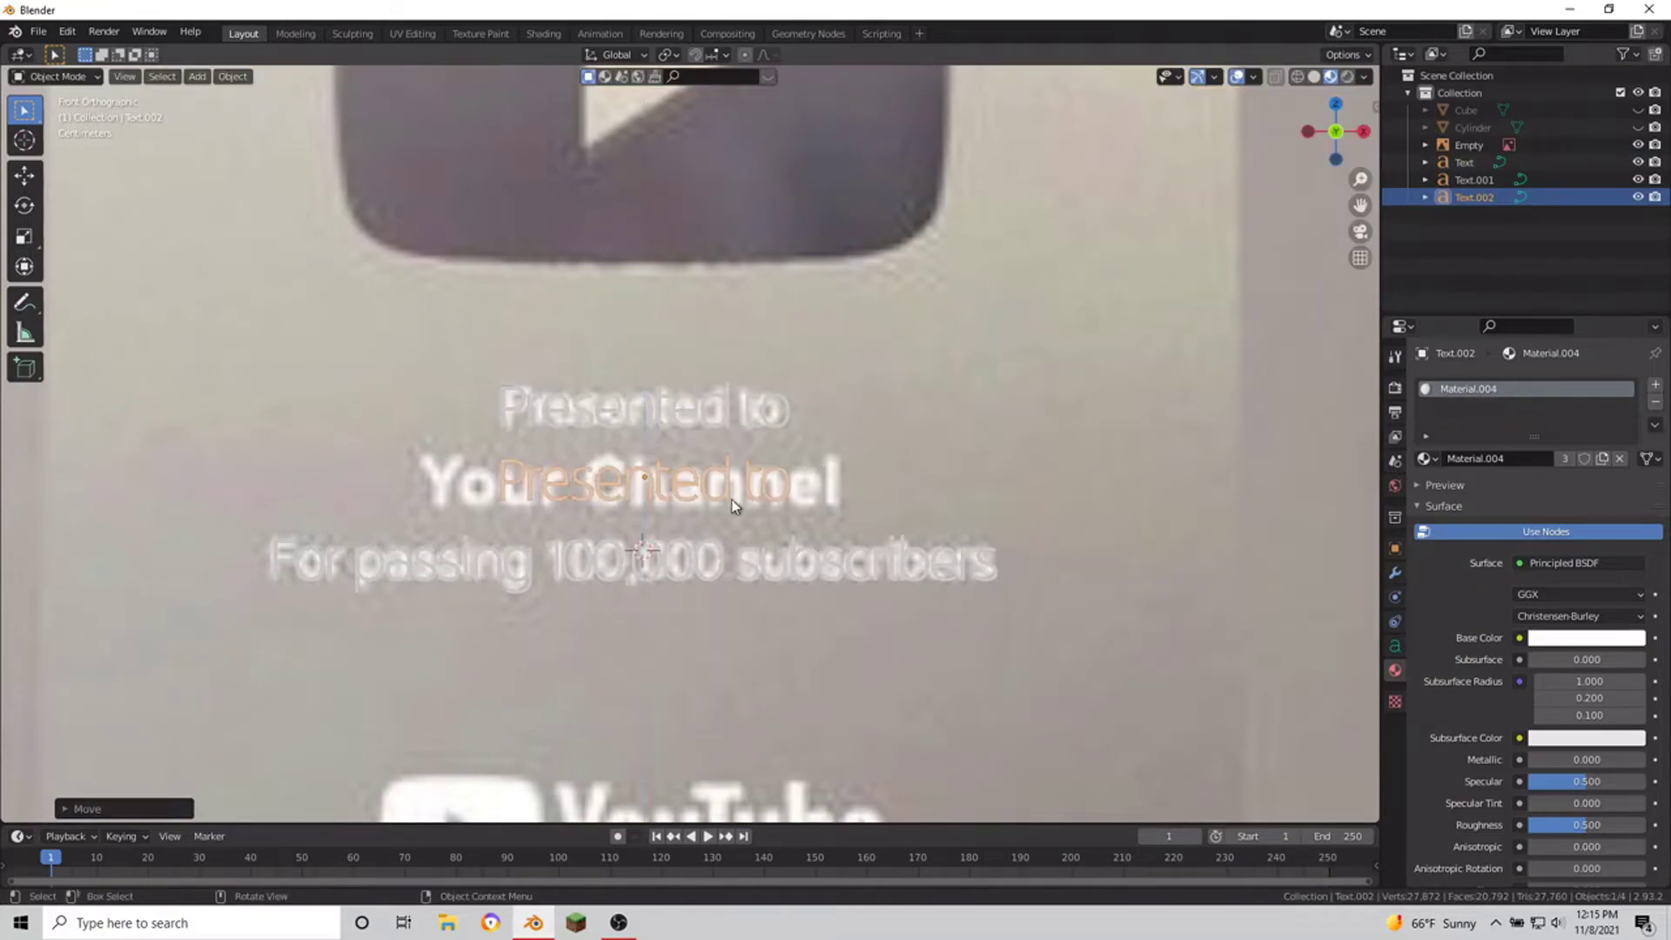
Step: Set the copy's font to YouTube-Sans-Medium and reword it as "Your Channel"
left_click(1395, 646)
scroll(1549, 609, "down", 5)
scroll(1610, 566, "down", 5)
left_click(1636, 546)
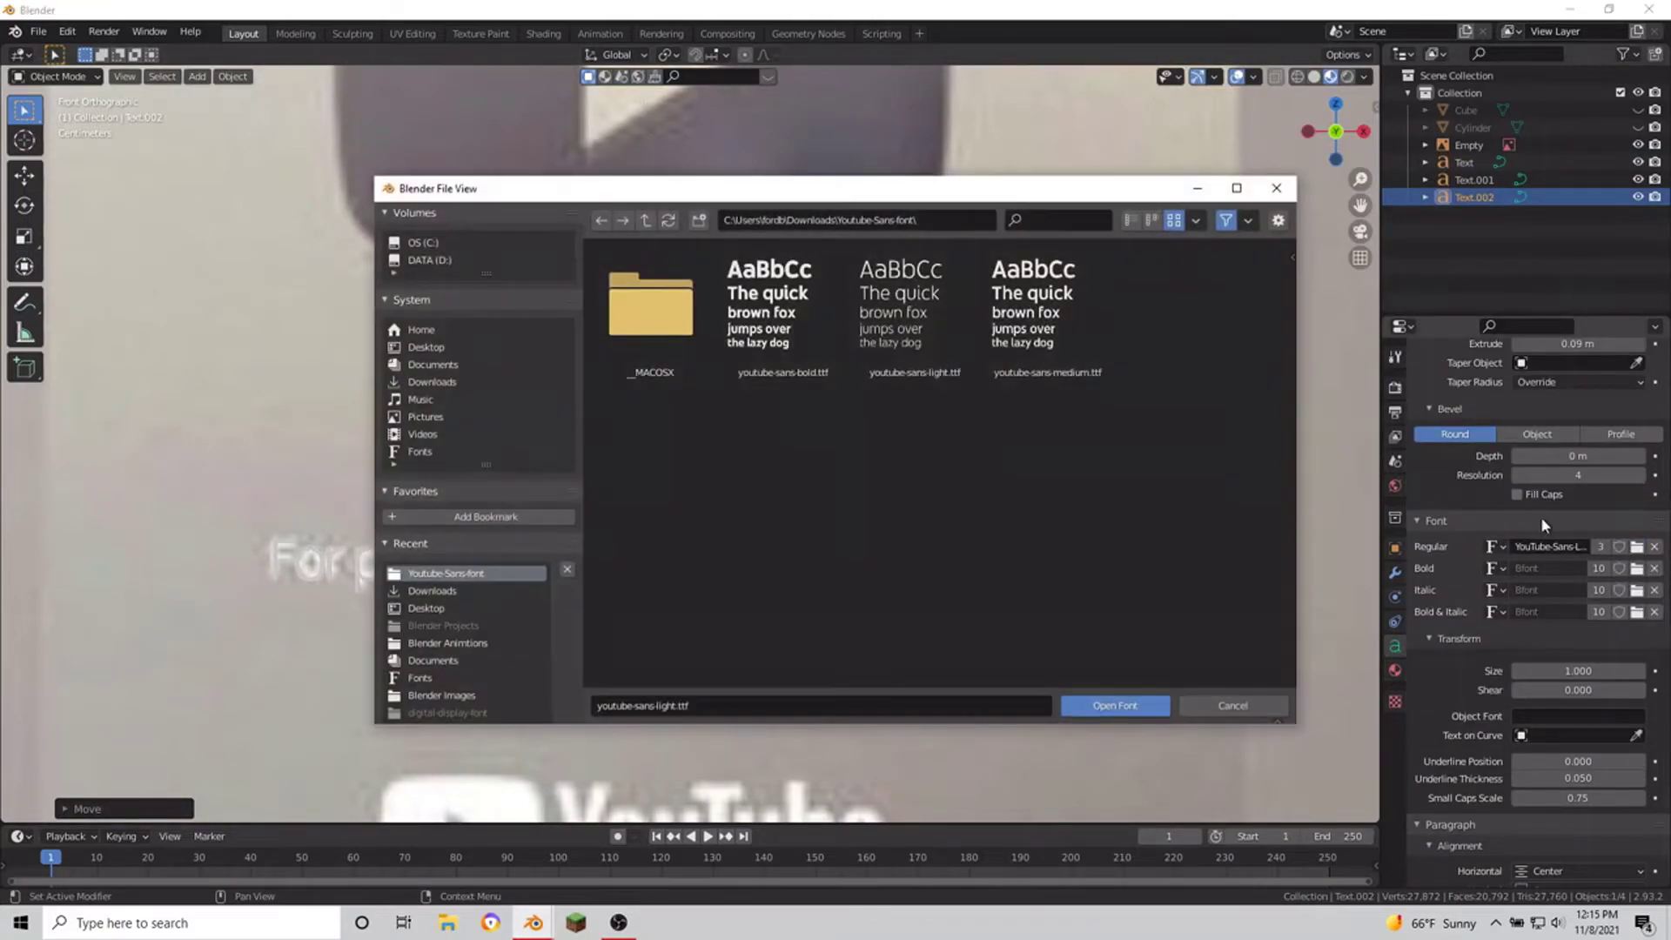
double_click(1032, 381)
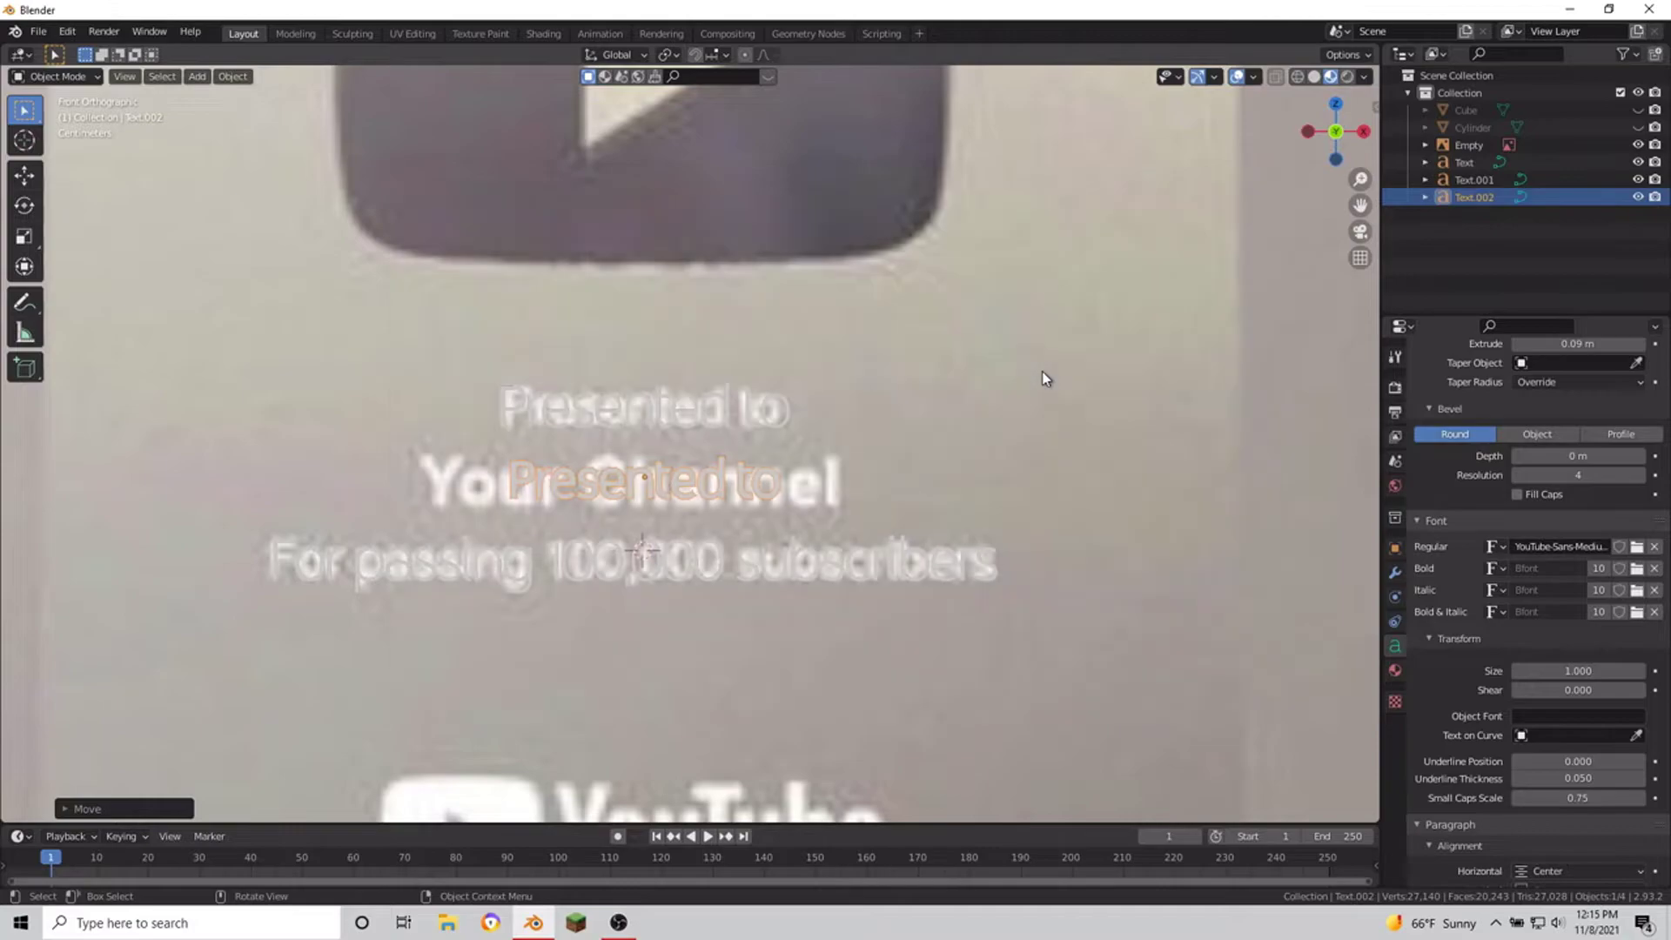
key("Tab")
type("Your Channel")
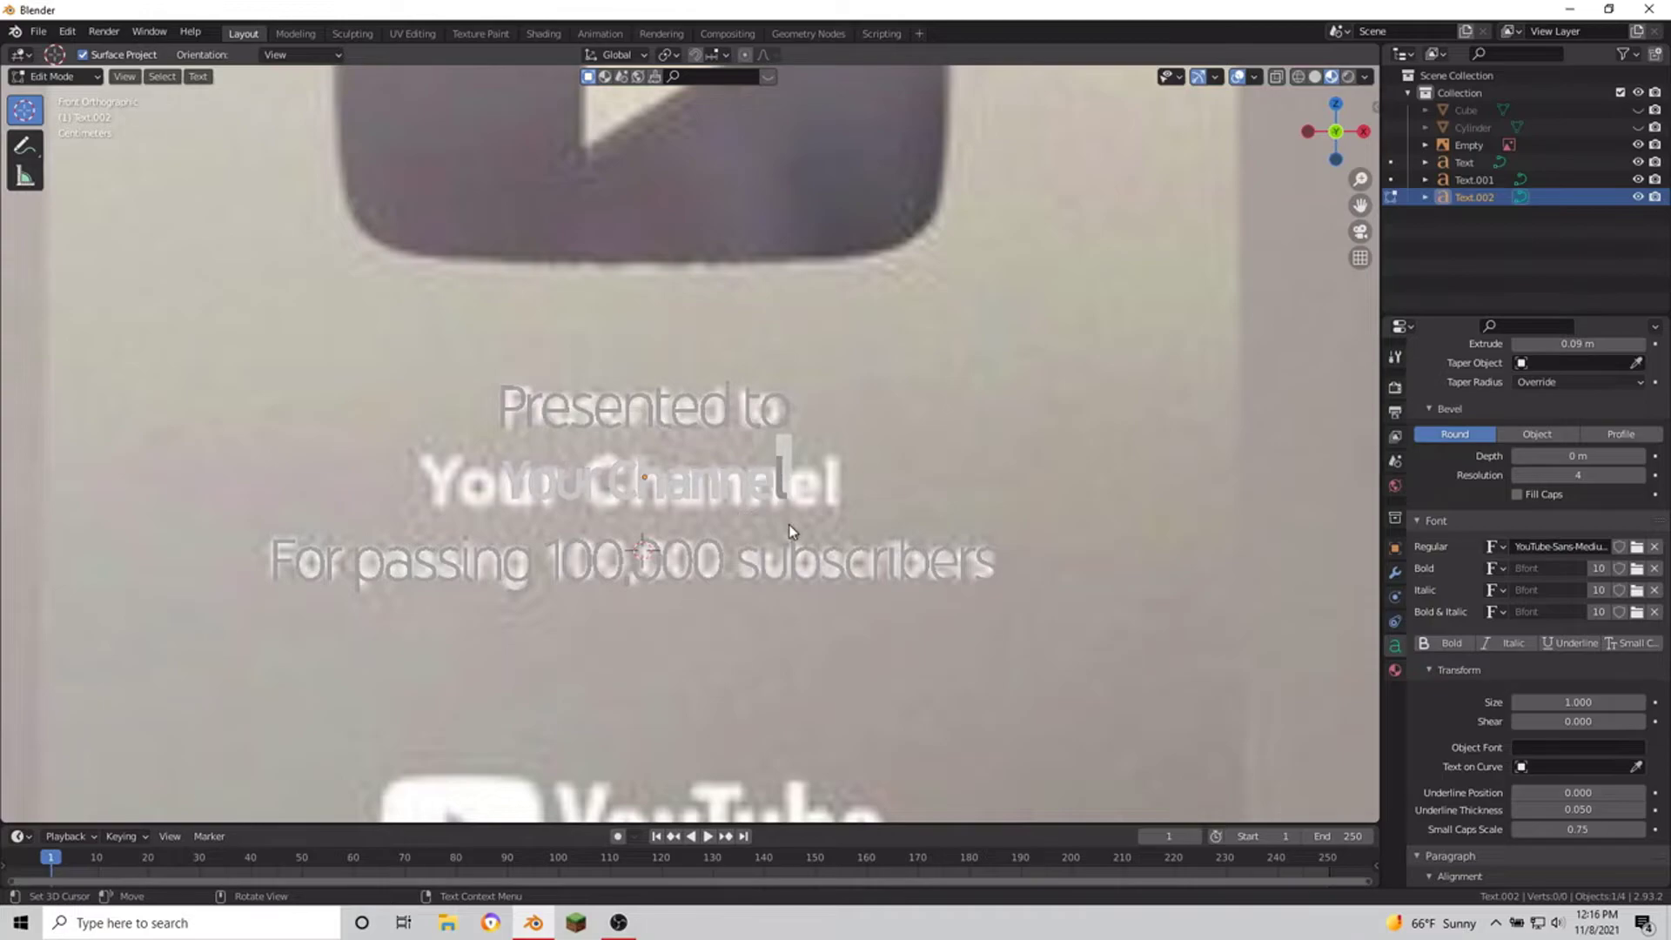
key("Tab")
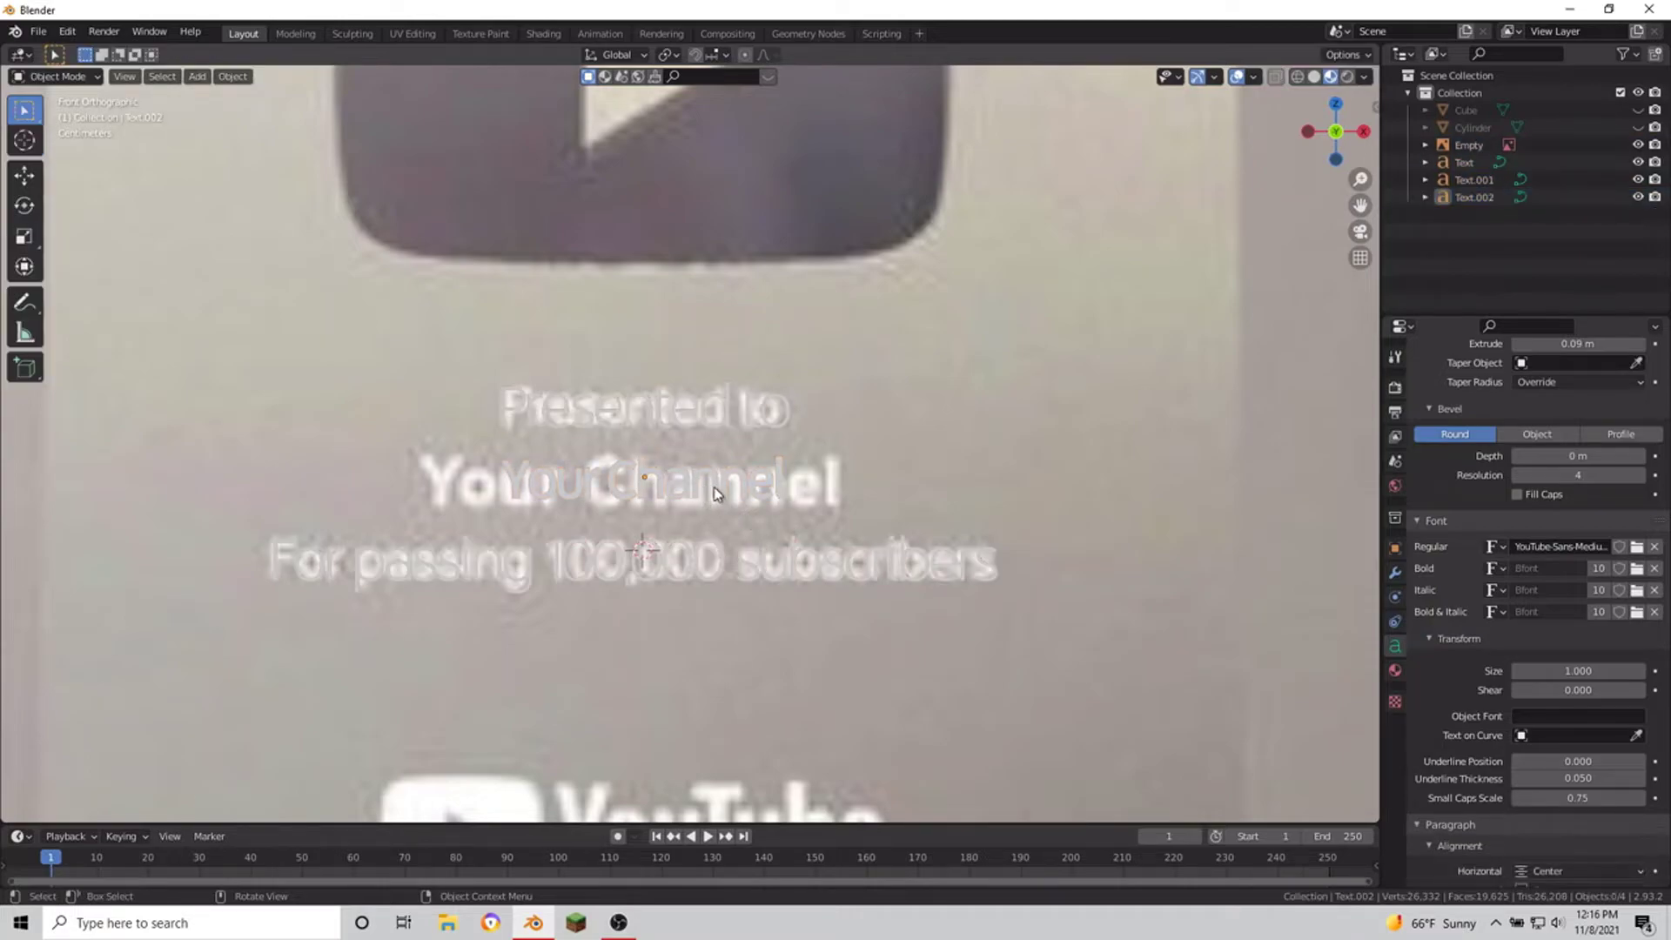
Step: Resize the "Your Channel" line and centre it horizontally between the other two lines
key("g")
left_click(837, 524)
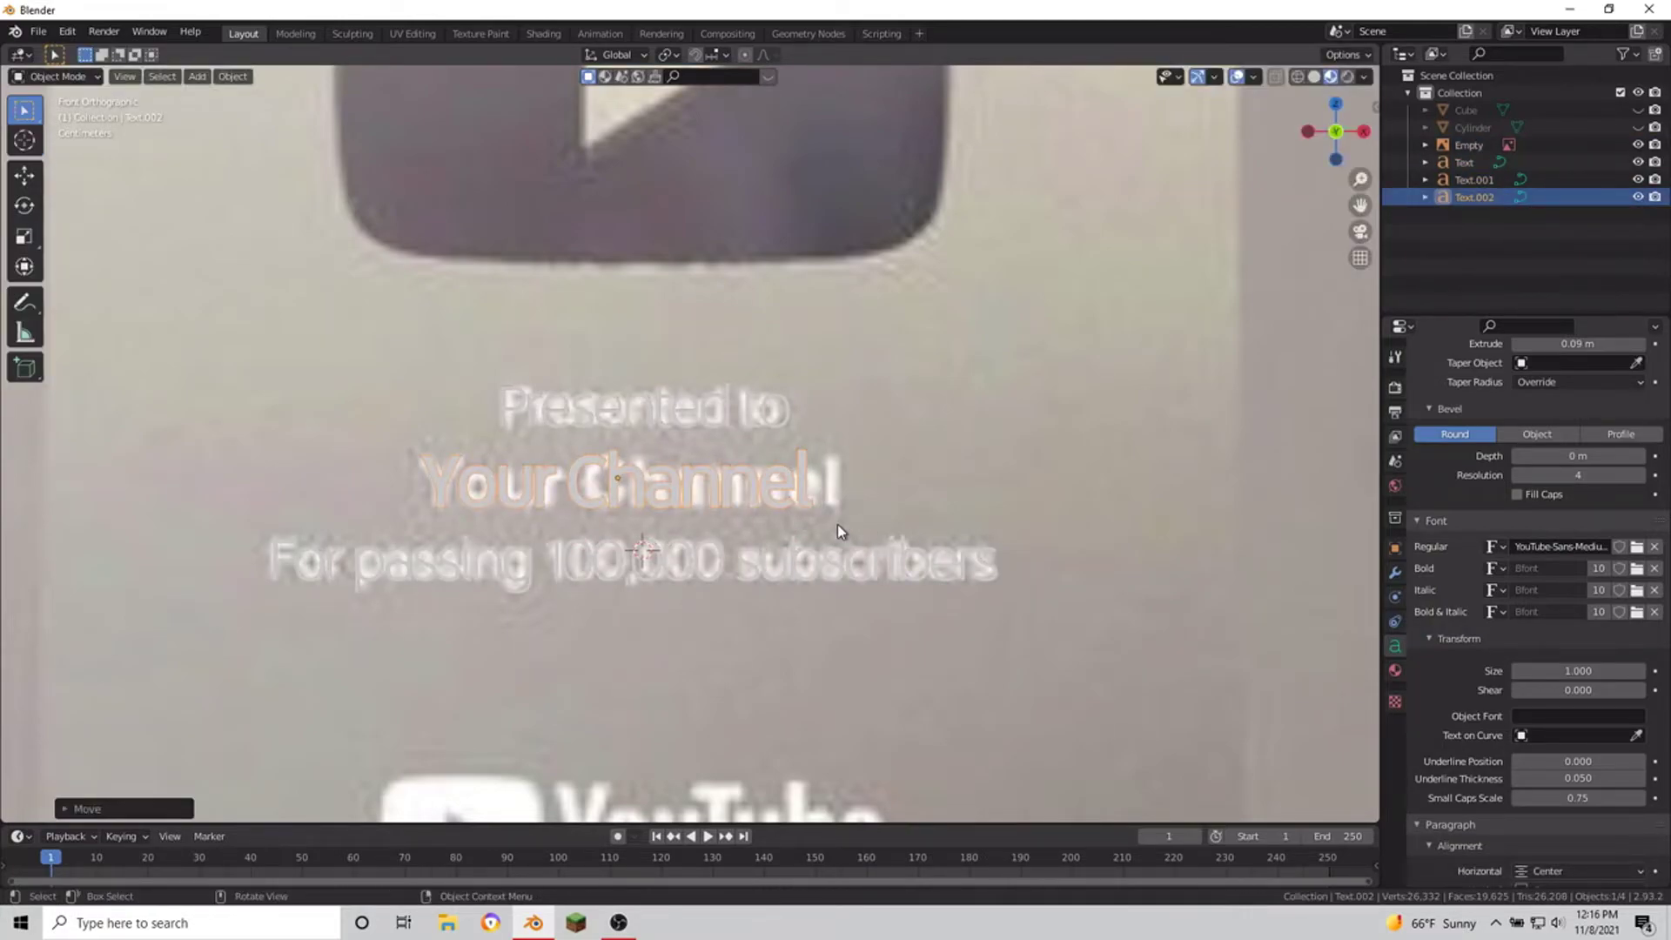
key("s")
left_click(848, 526)
key("g")
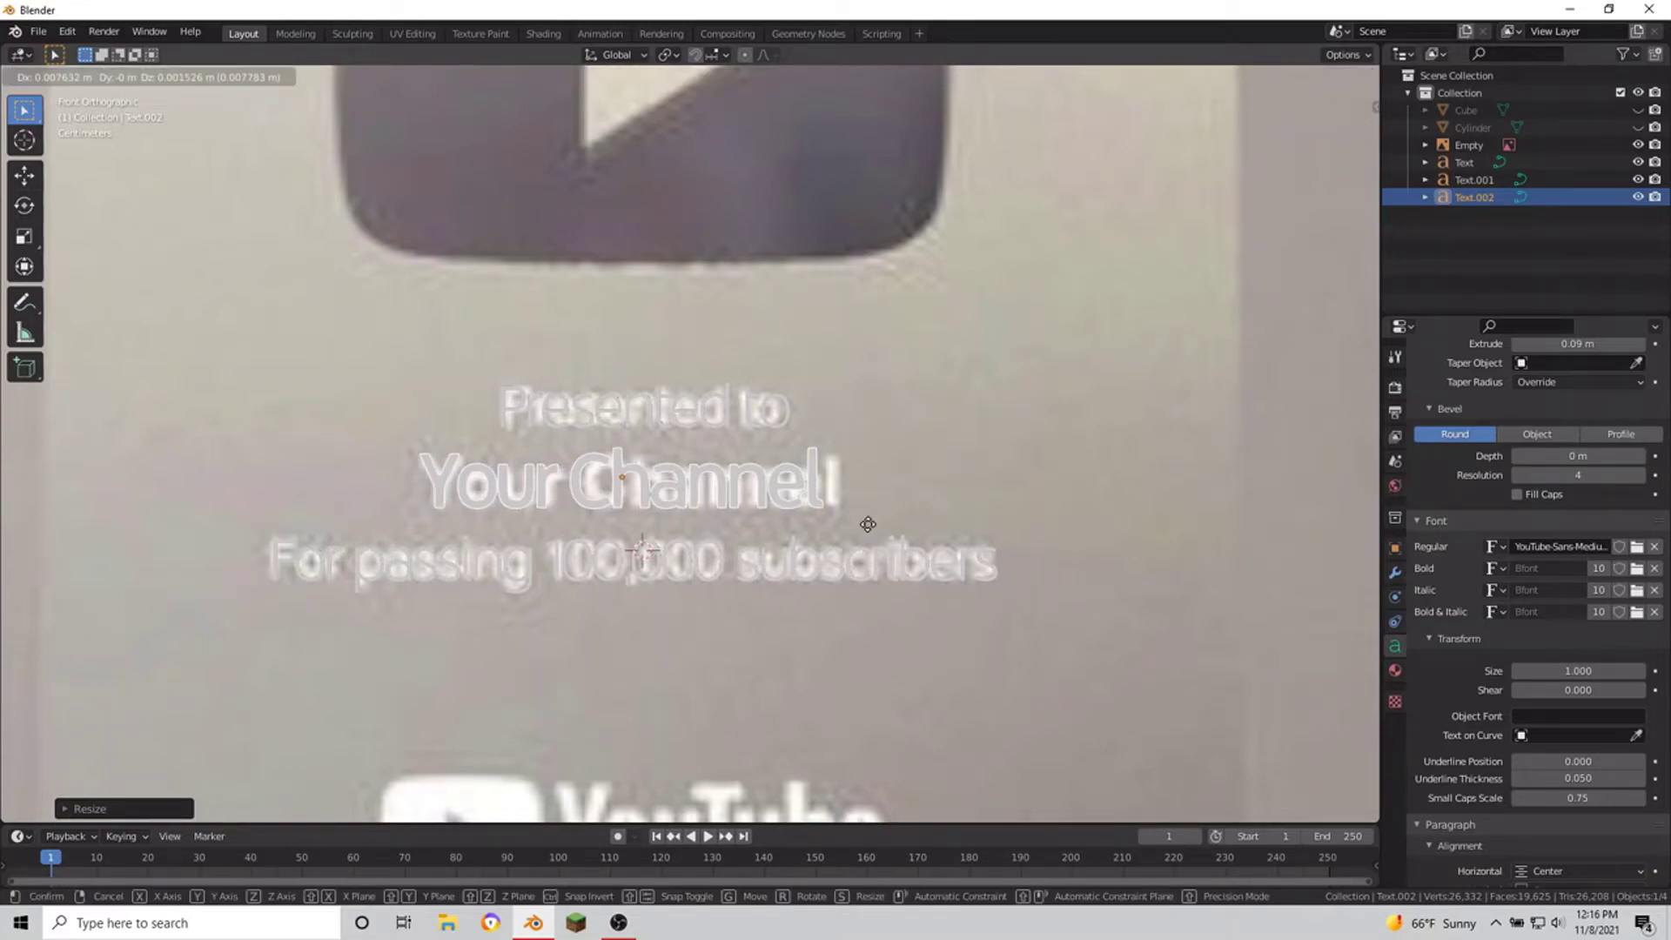
left_click(867, 524)
key("g")
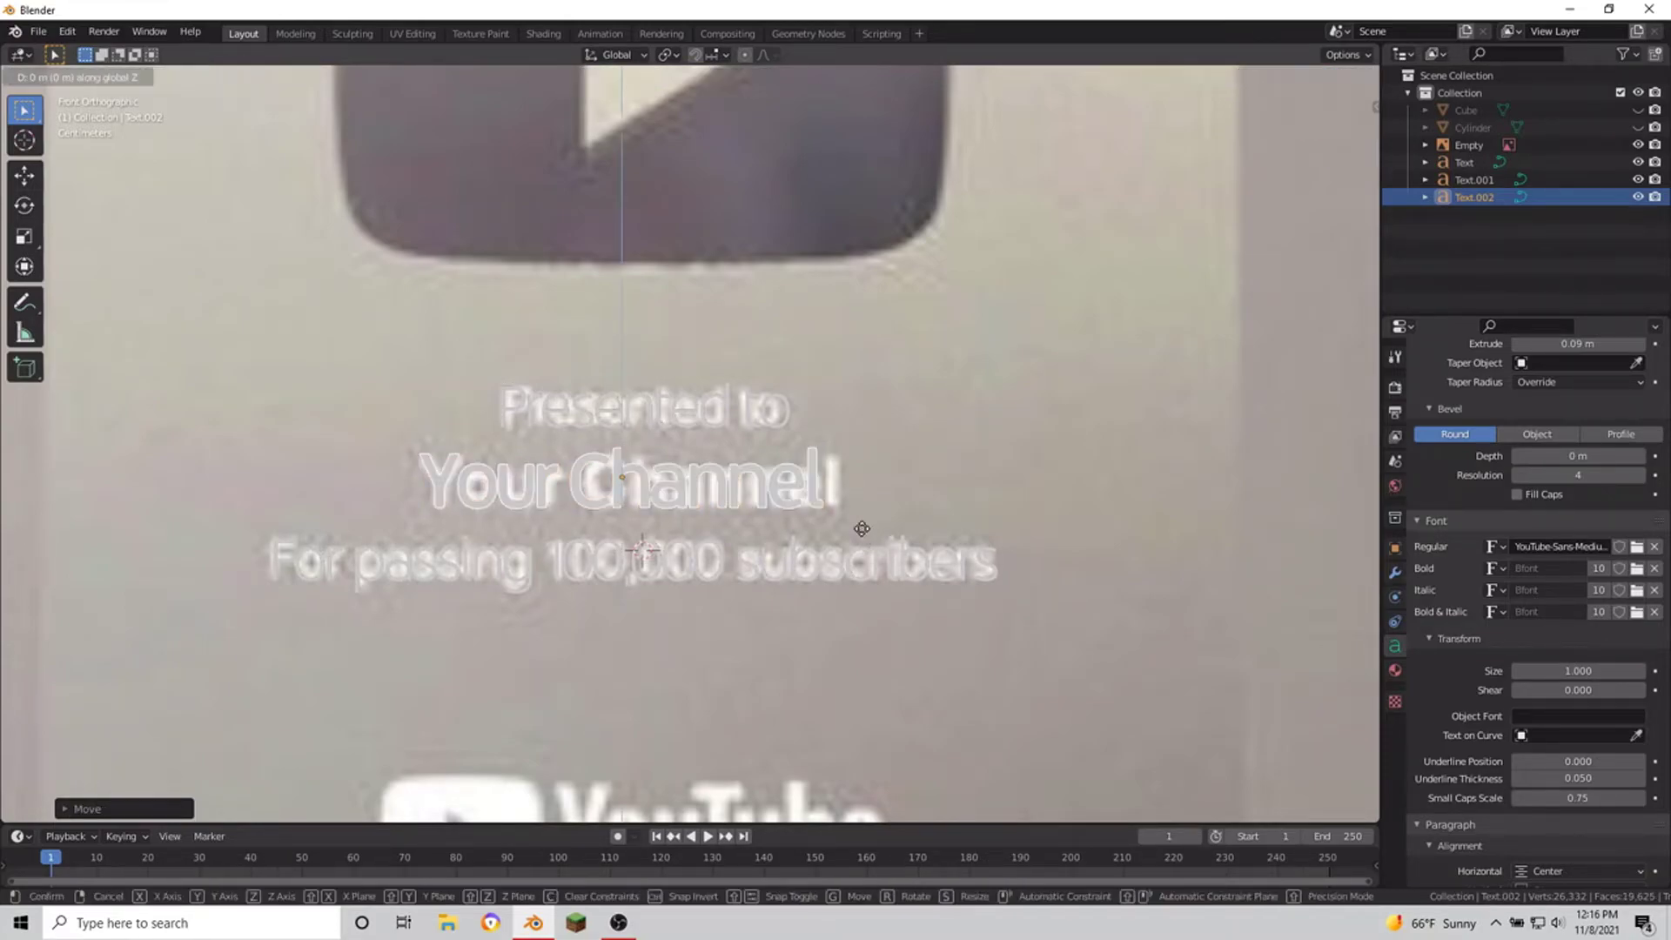
key("Escape")
key("g")
key("x")
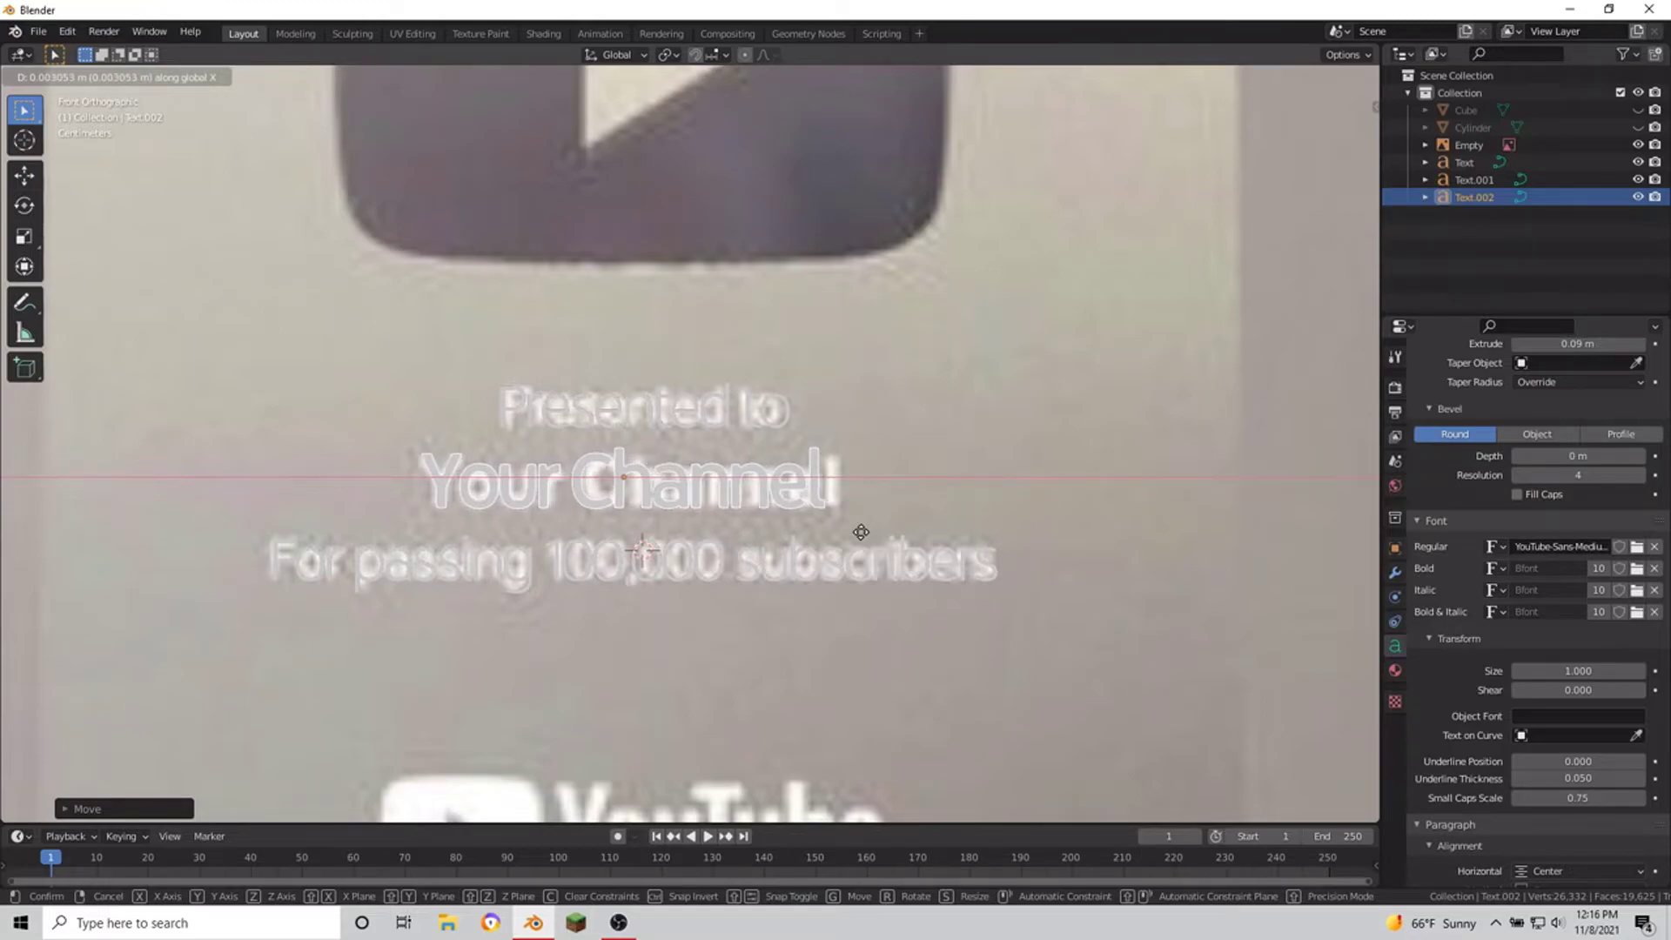
left_click(861, 532)
Step: In side view, move the award text along Y until it sits flush on the plaque face
scroll(801, 540, "down", 1)
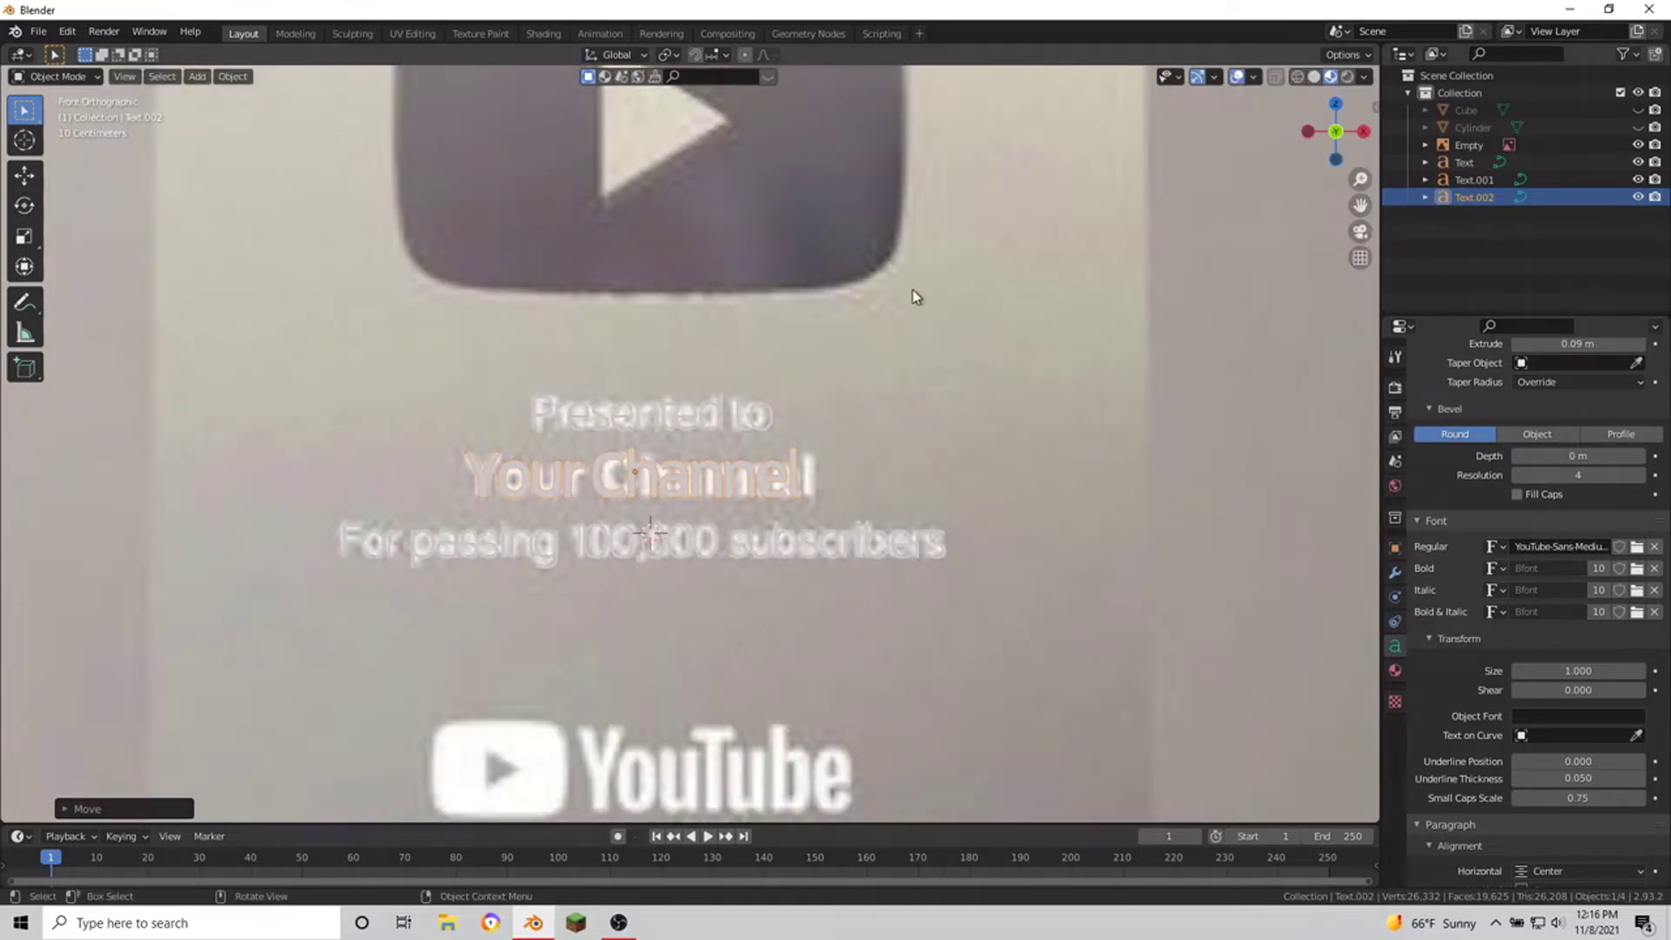
mouse_move(914, 296)
middle_mouse_down()
mouse_move(1141, 269)
mouse_move(709, 421)
mouse_move(677, 401)
mouse_move(614, 487)
middle_mouse_up()
key("g")
key("y")
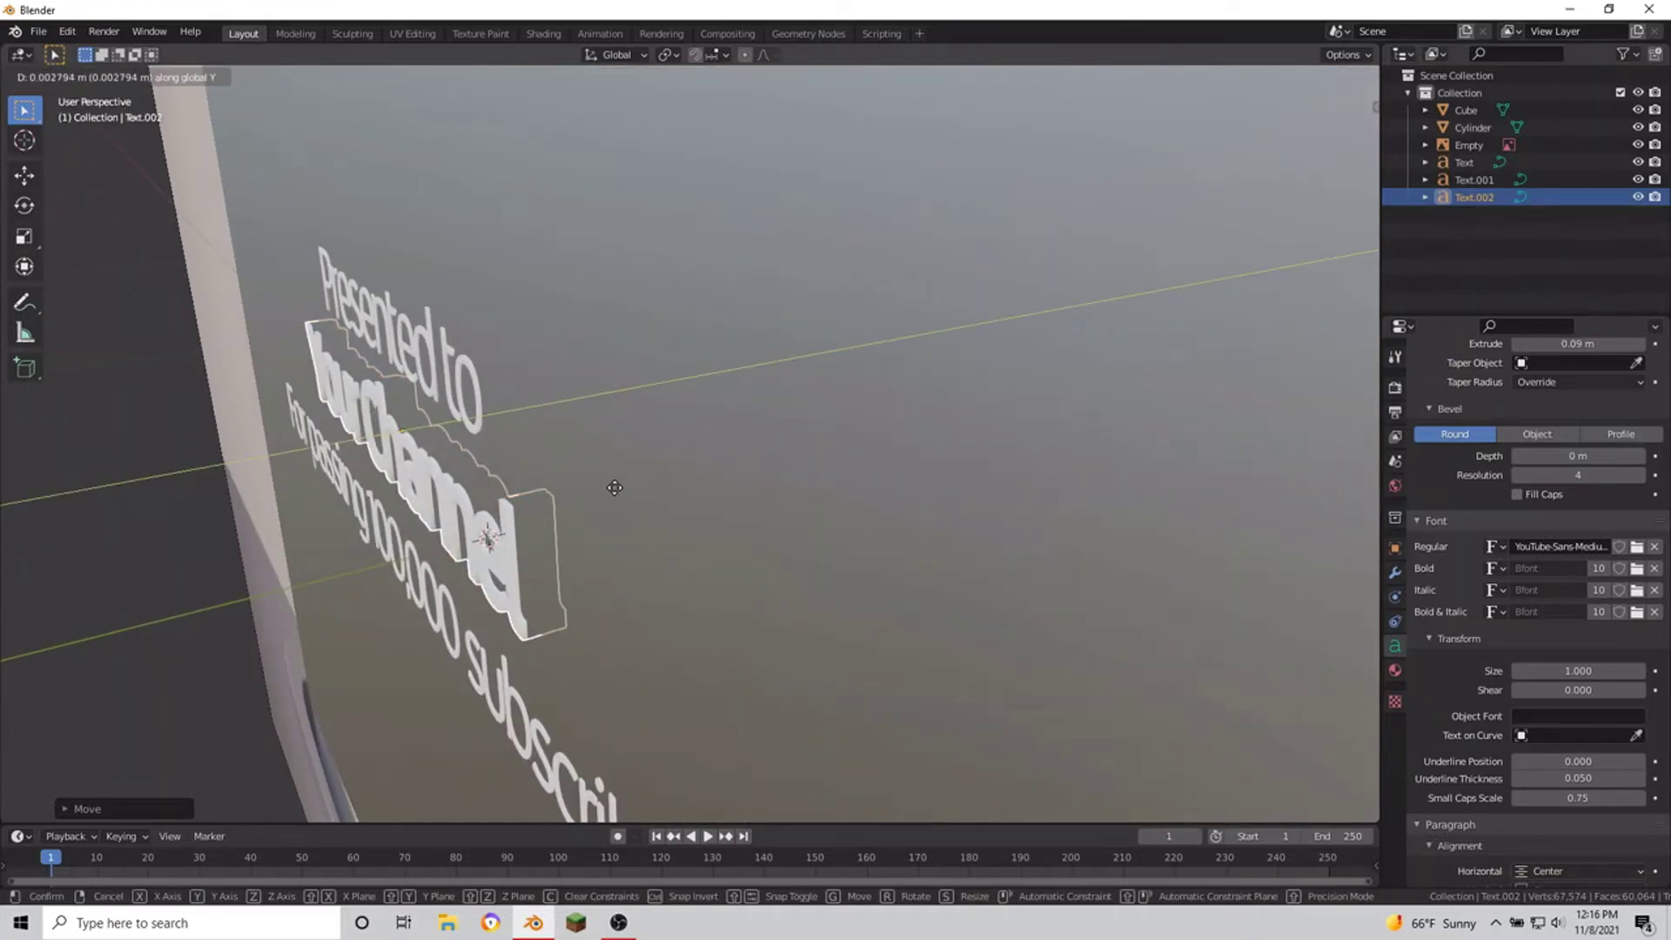
left_click(614, 488)
key("ctrl+KP_3")
scroll(858, 541, "up", 3)
scroll(810, 509, "up", 1)
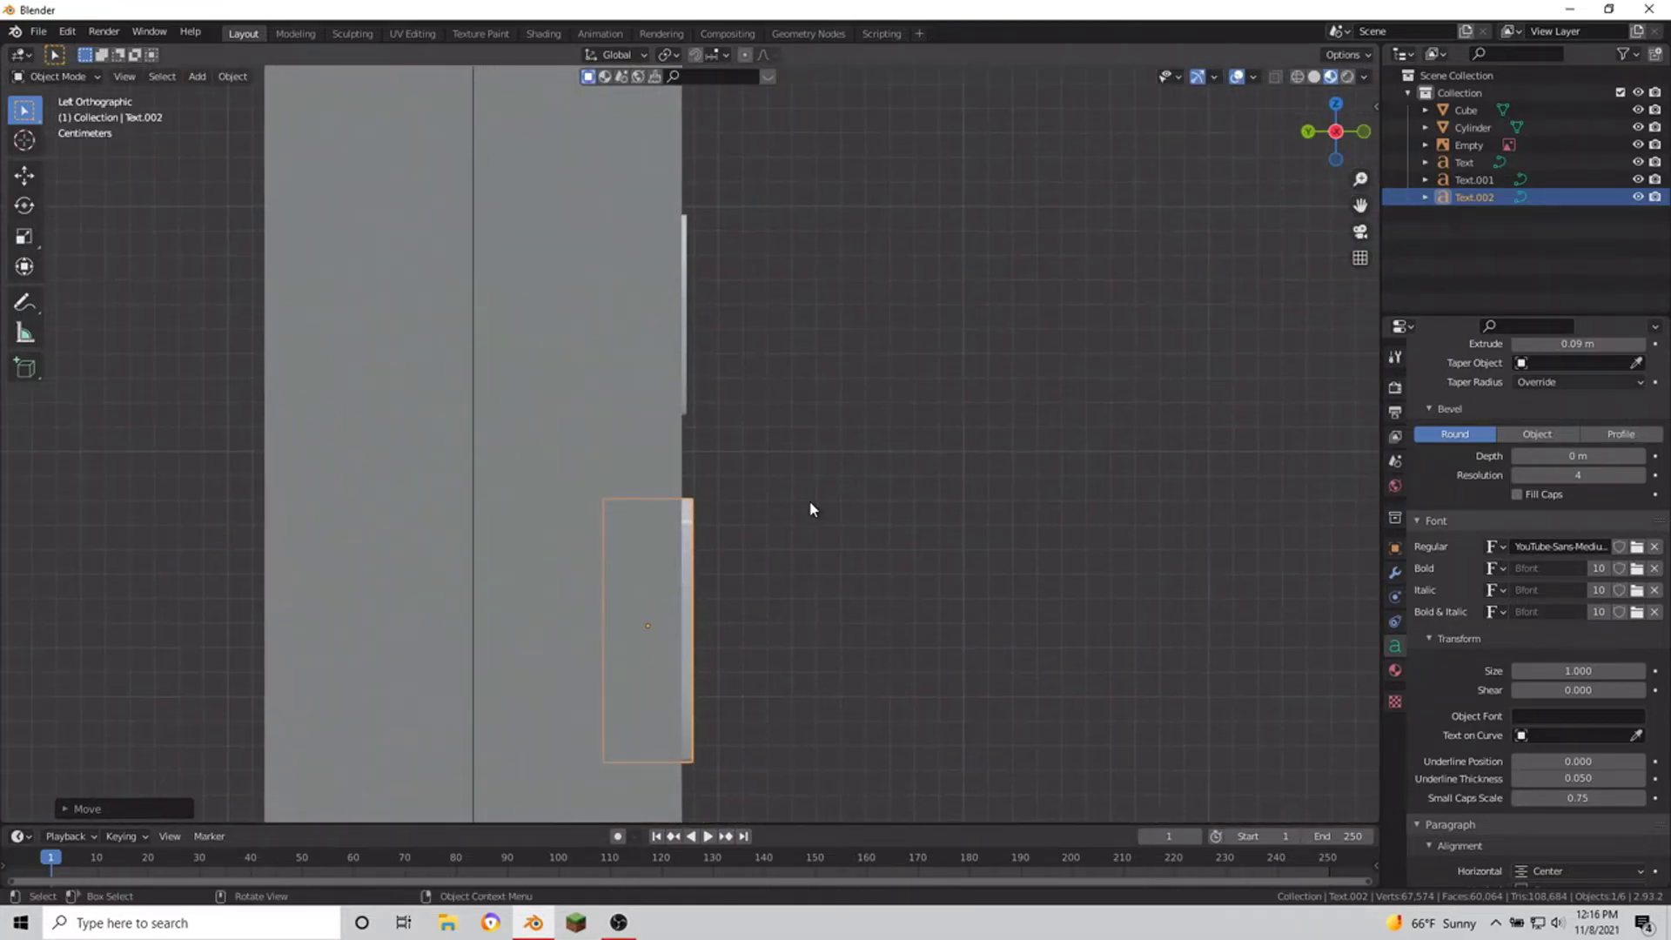
key("g")
key("y")
left_click(802, 499)
Step: Return to front view and hide the Cube plaque and Cylinder pedestal
mouse_move(802, 499)
middle_mouse_down()
mouse_move(891, 552)
mouse_move(860, 564)
middle_mouse_up()
scroll(860, 564, "down", 3)
scroll(738, 552, "down", 2)
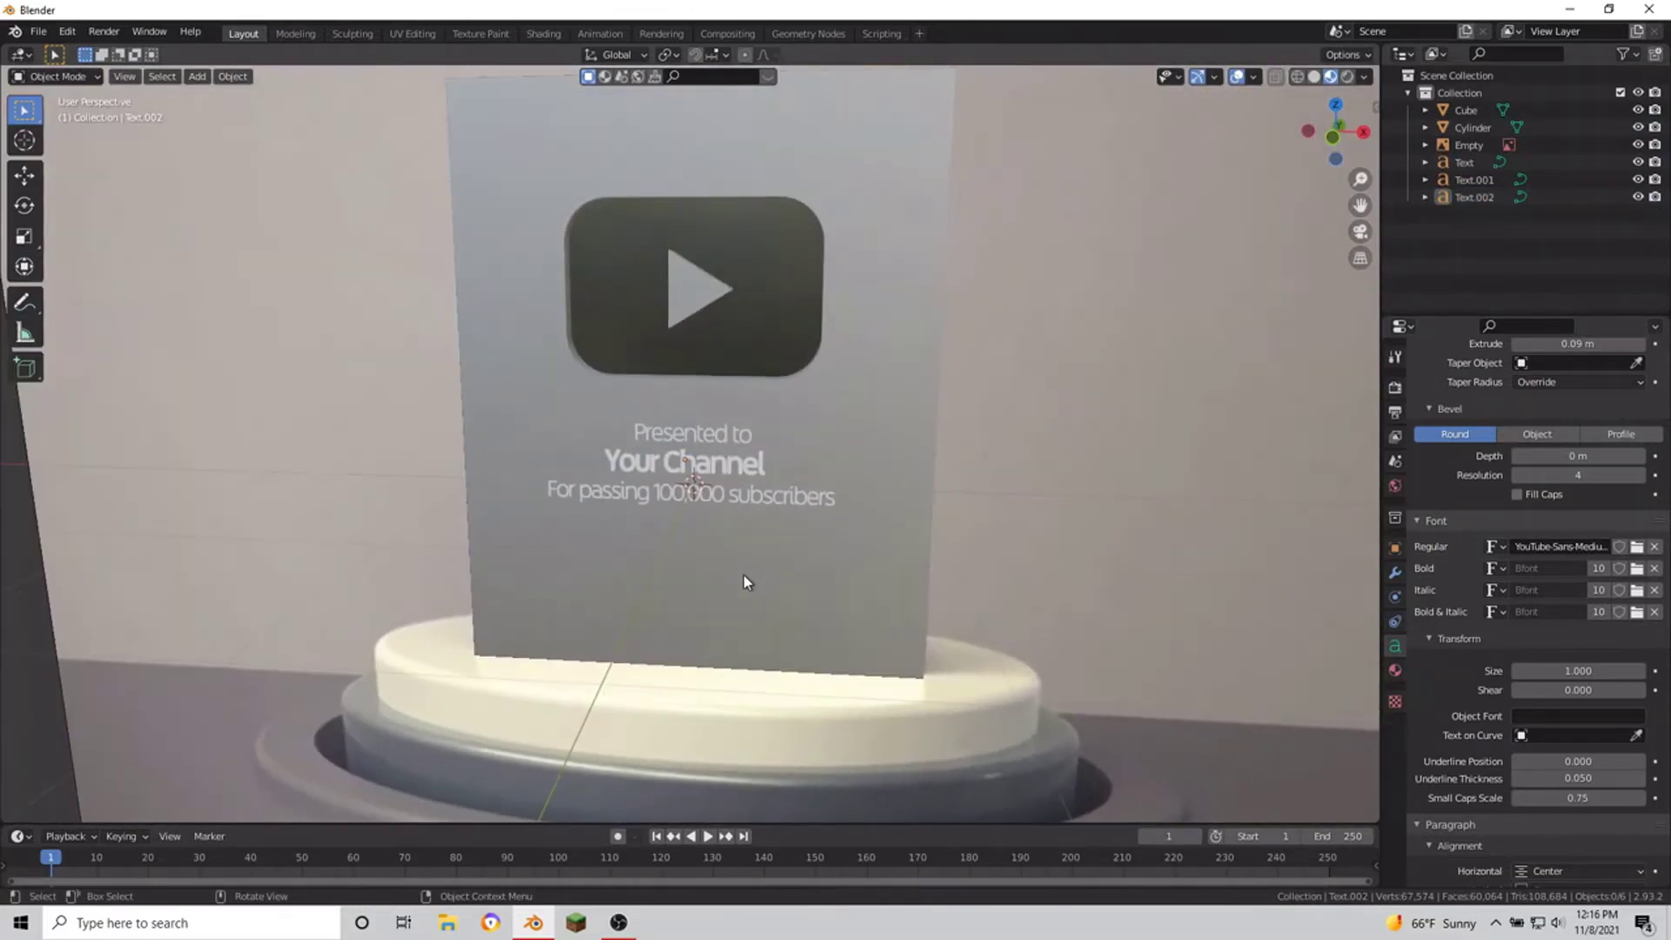
key("KP_1")
left_click_drag(1638, 109, 1638, 127)
Step: Duplicate the award text and drop the copy over the bottom YouTube wordmark
scroll(646, 398, "up", 2)
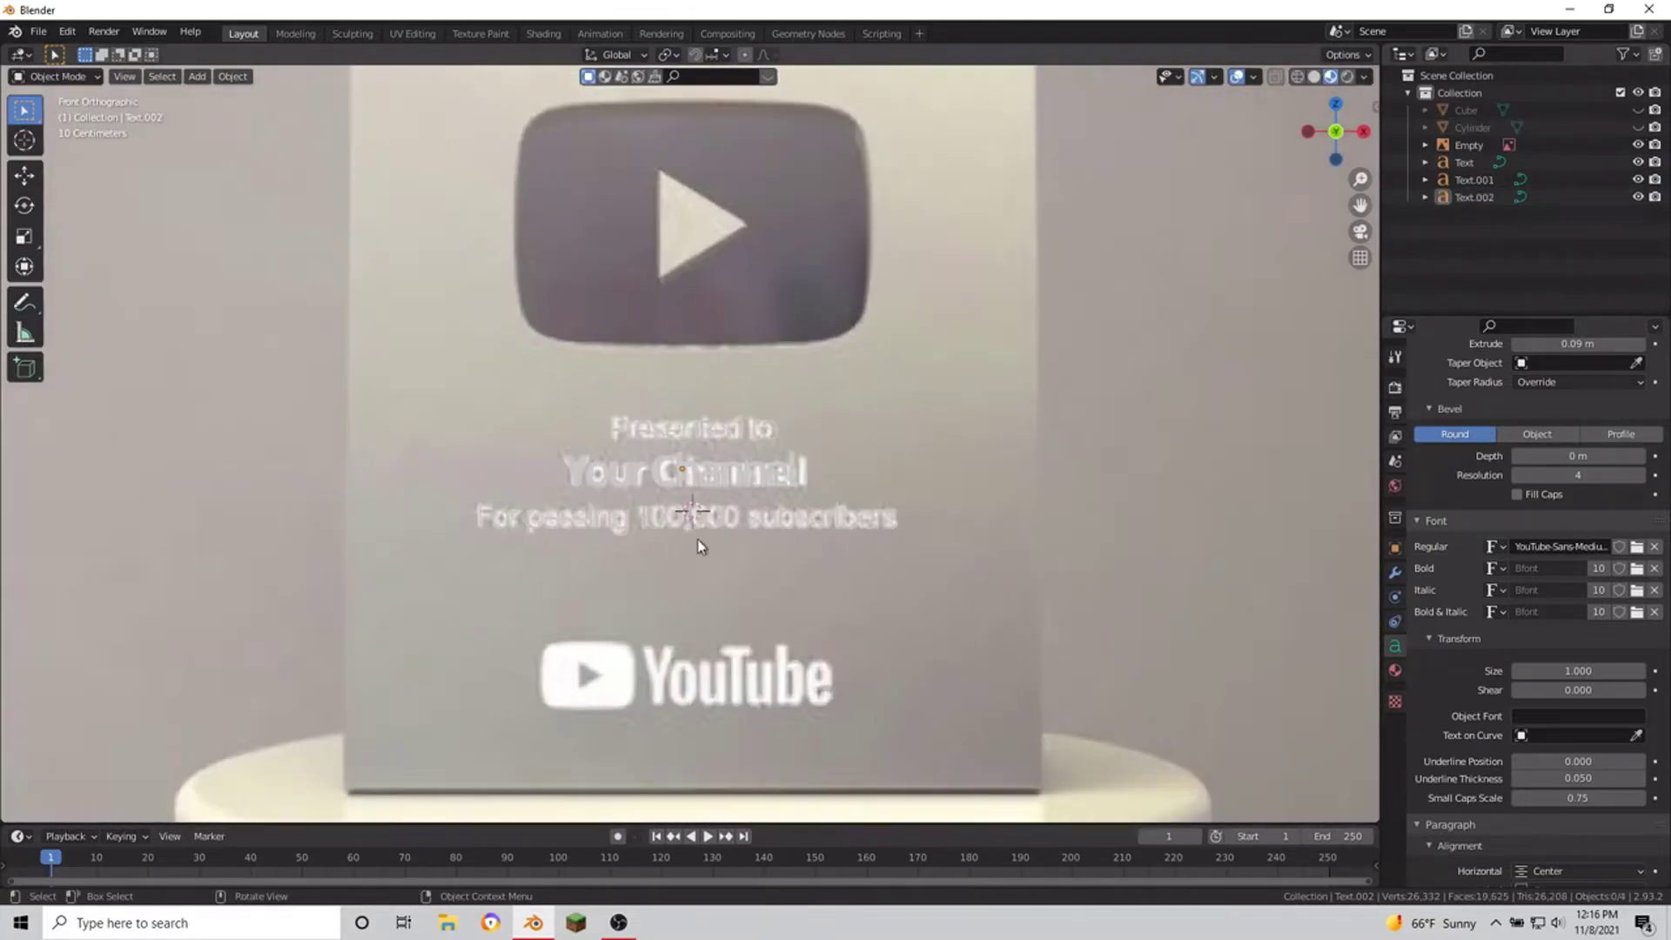
middle_click_drag(646, 477, 646, 399, "shift")
key("shift+d")
right_click(726, 419)
key("g")
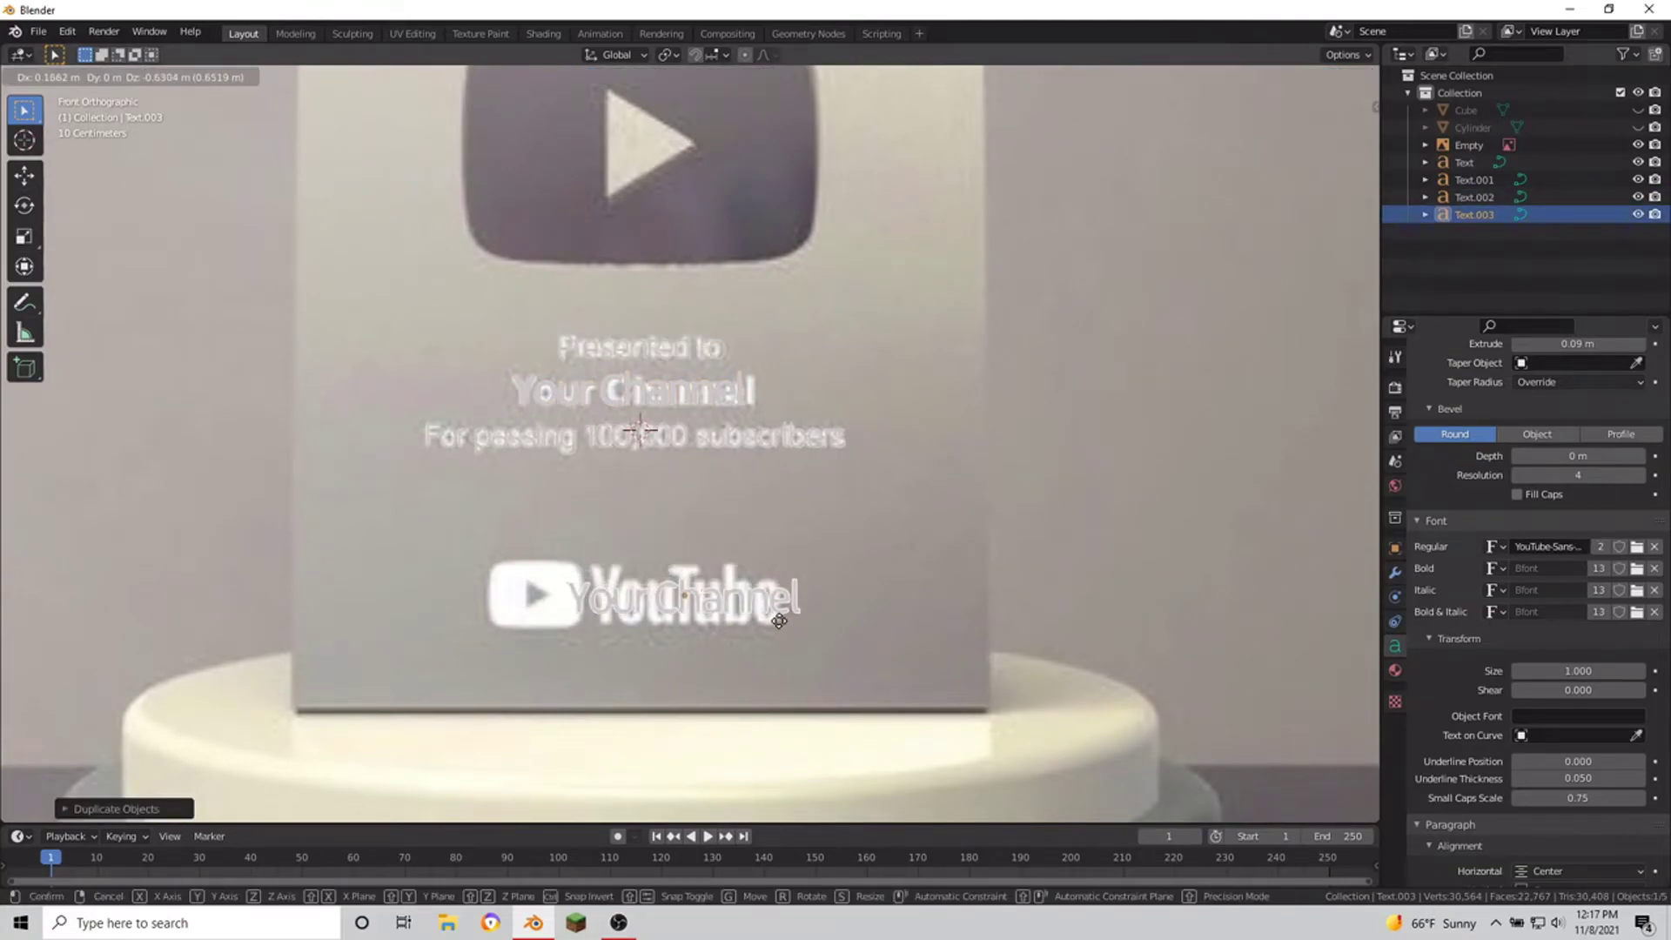
left_click(817, 641)
Step: Retype the copy as "YouTube", then enlarge it and place it on the wordmark
key("Tab")
key("BackSpace")
key("BackSpace")
key("BackSpace")
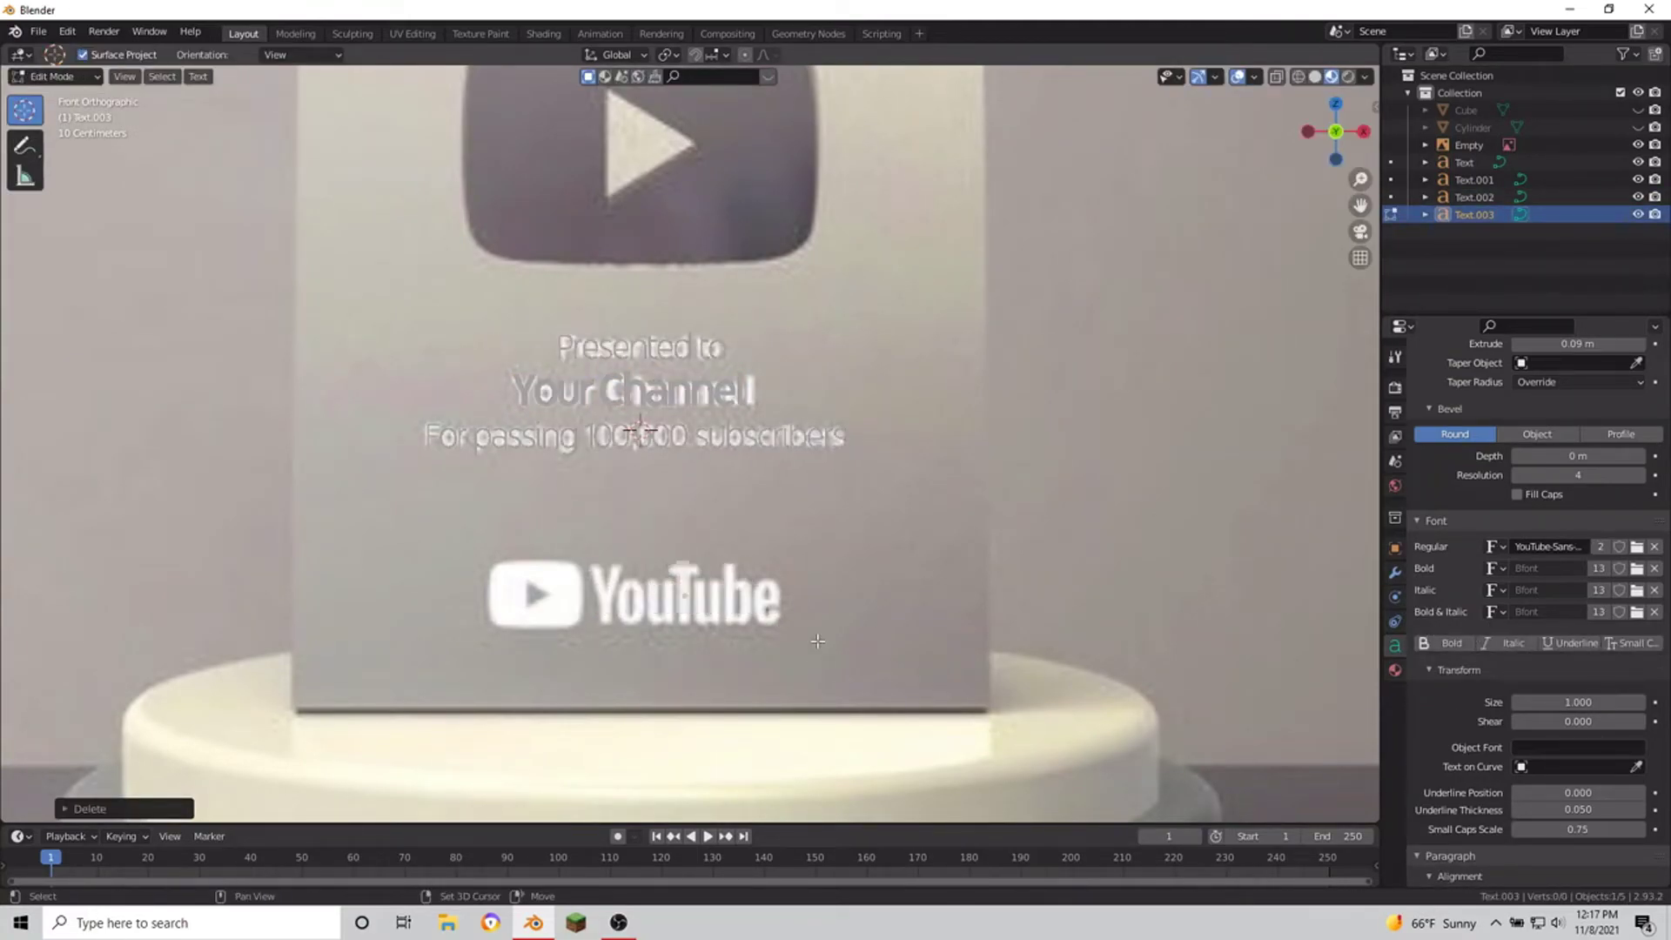
key("Tab")
scroll(664, 465, "up", 3)
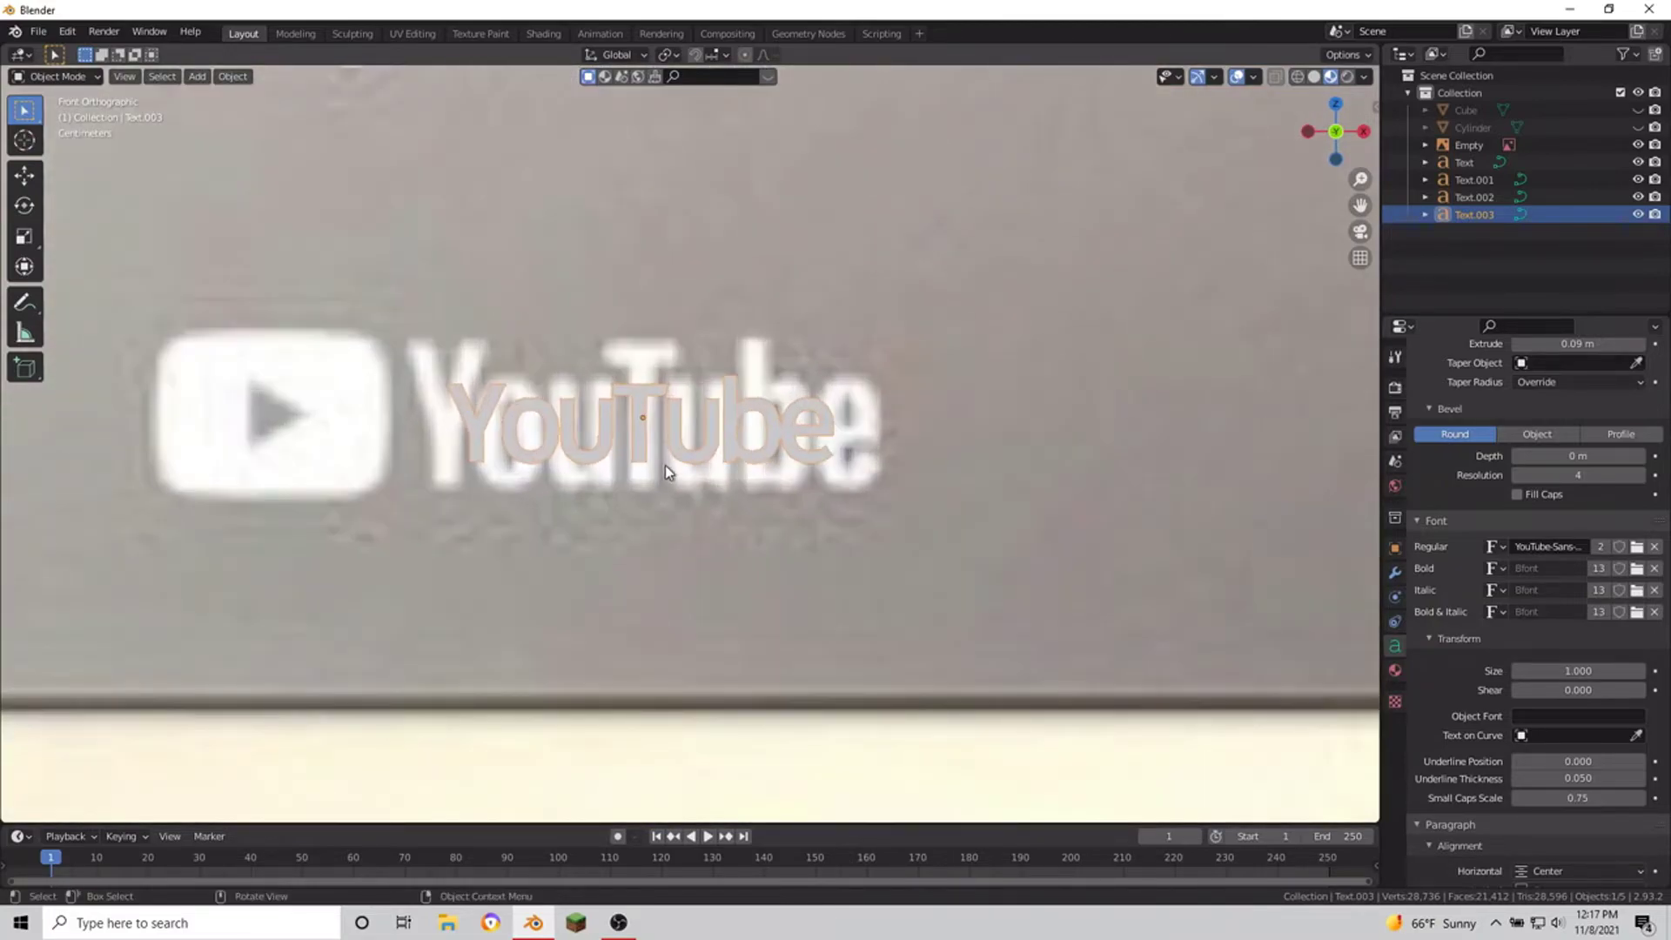
key("s")
left_click(876, 487)
key("g")
left_click(877, 497)
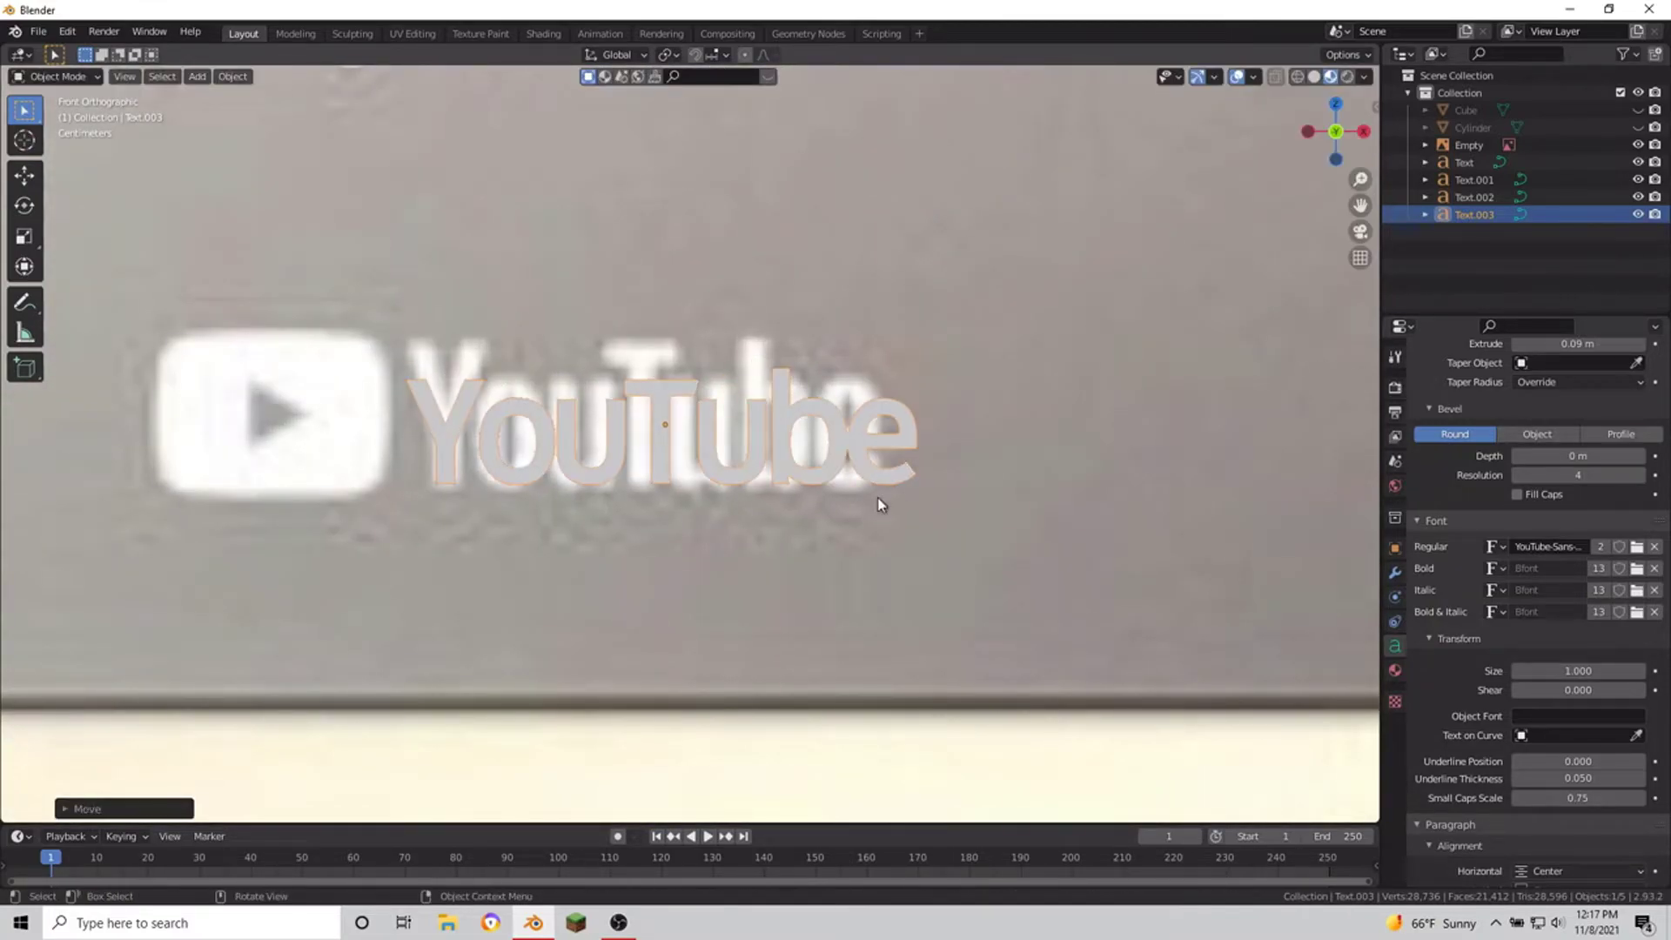
scroll(996, 530, "down", 2)
Step: Stretch the YouTube text taller along Z and adjust its vertical position
key("s")
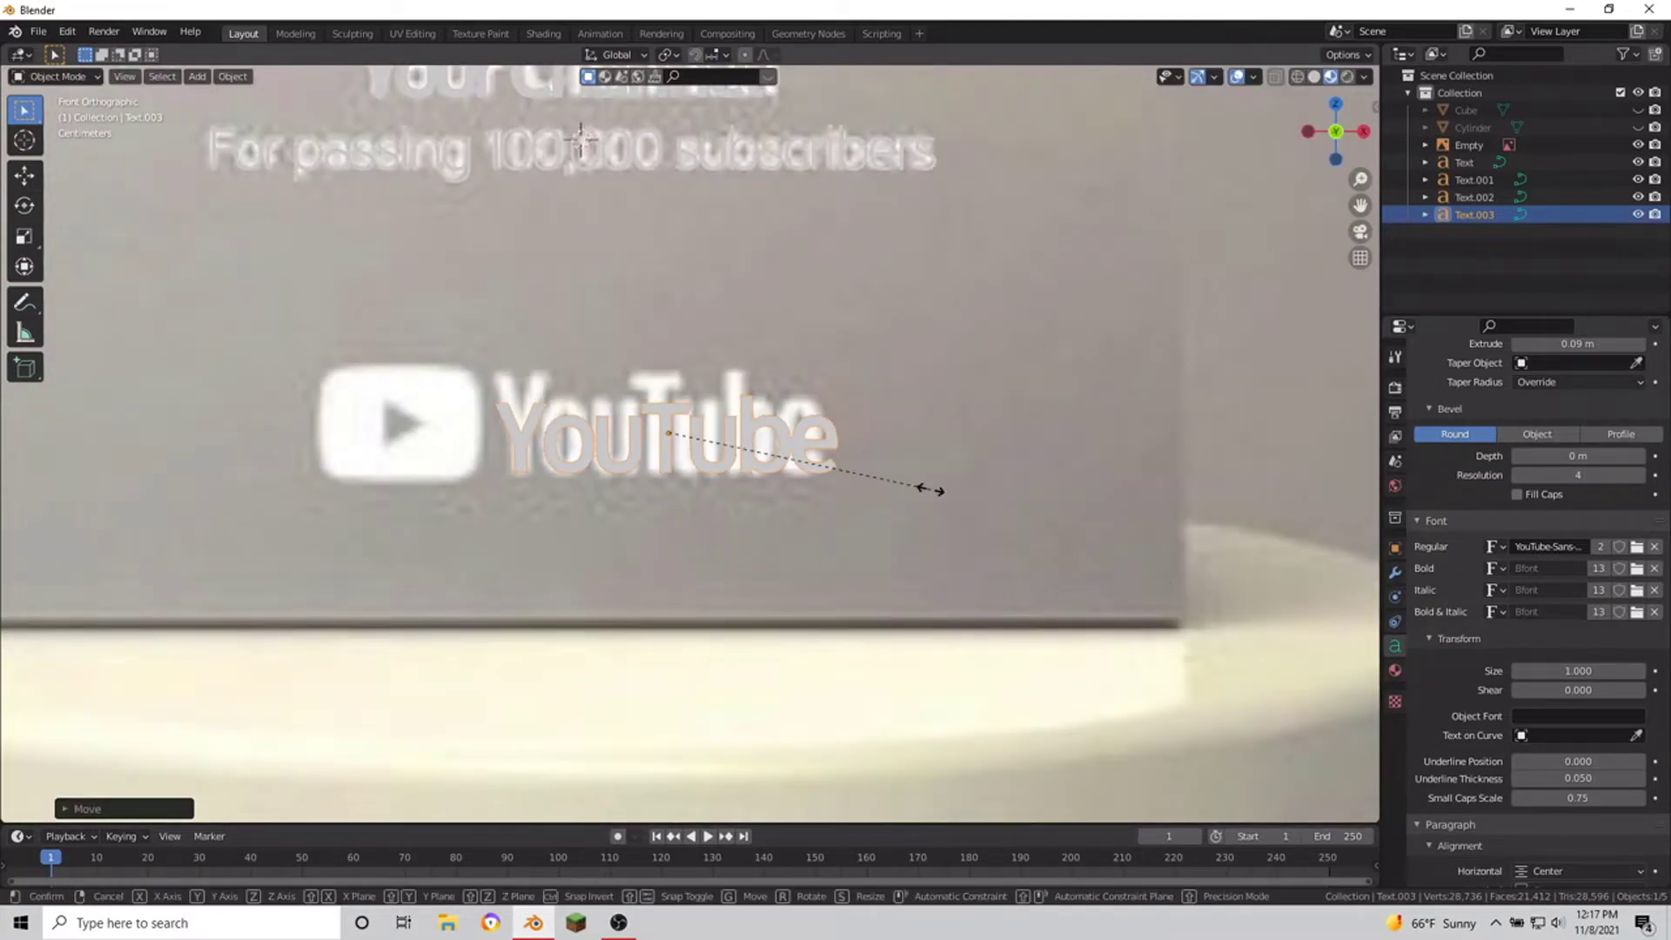
right_click(850, 487)
key("s")
key("z")
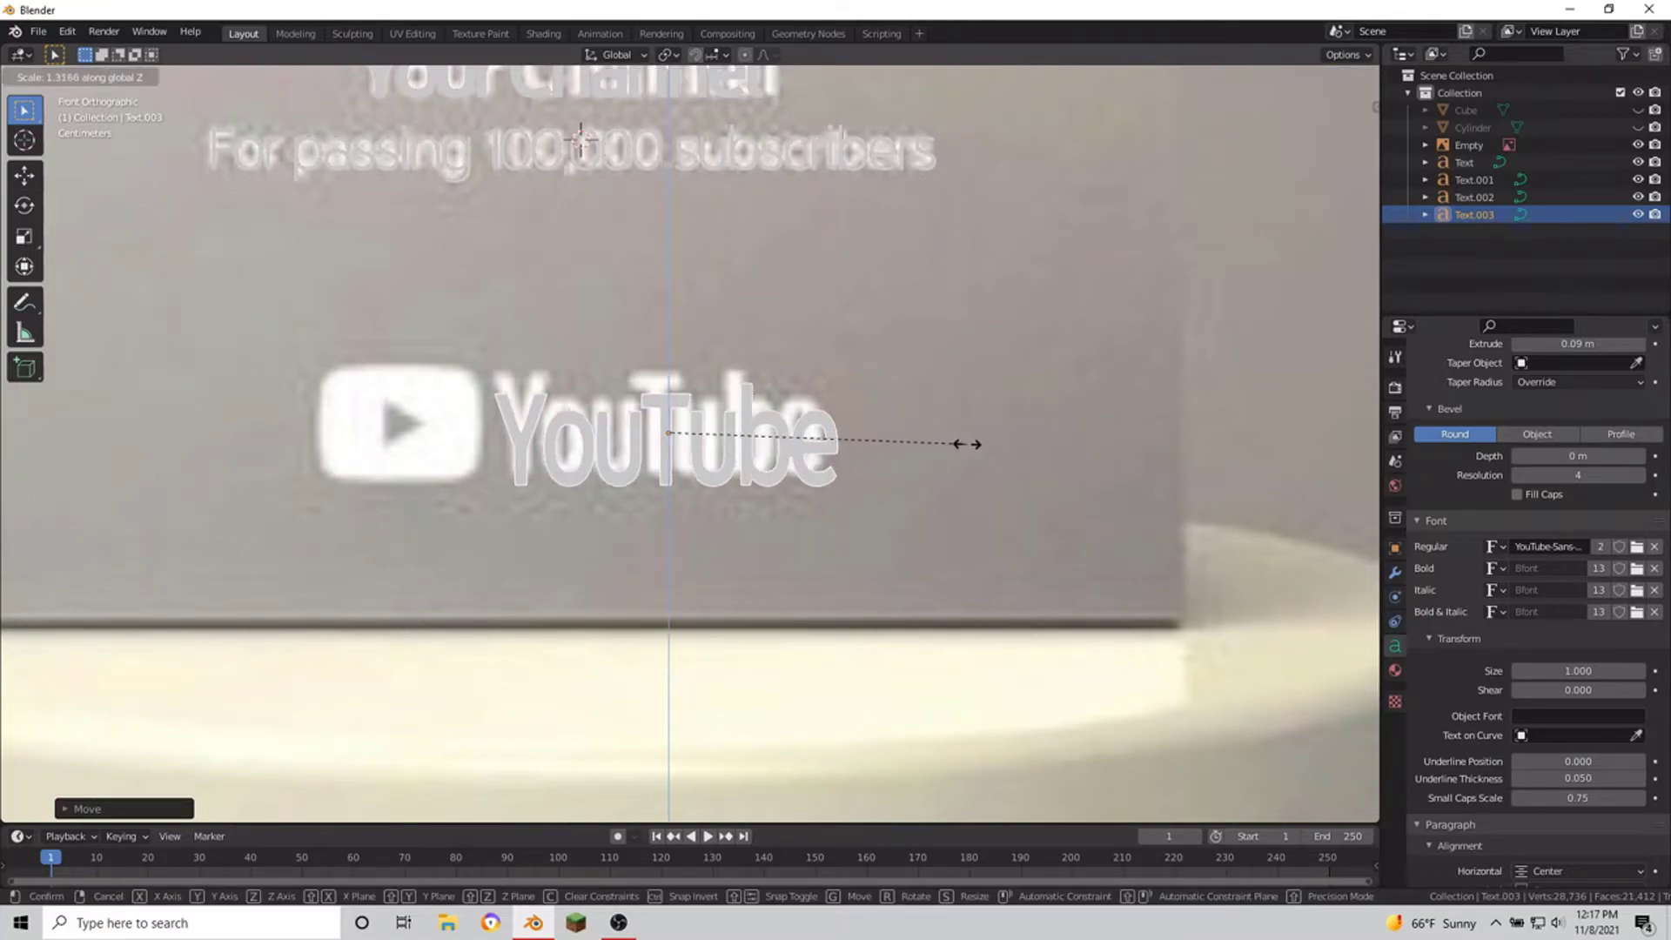
left_click(966, 444)
key("g")
key("z")
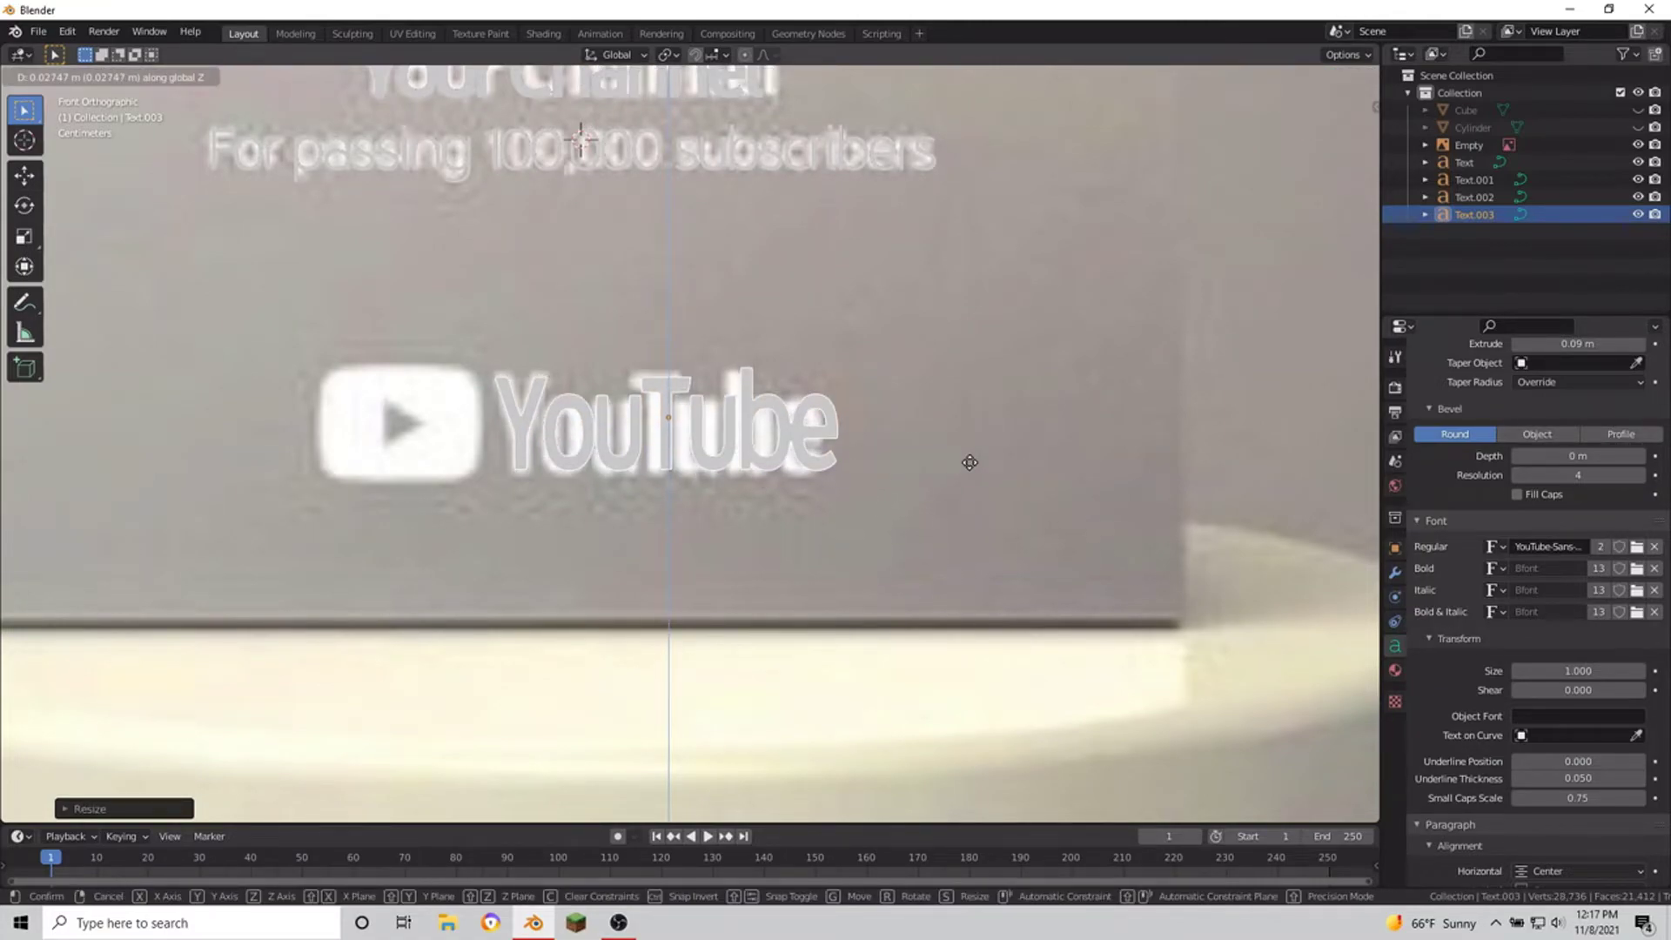
left_click(970, 462)
Step: Remove a stray extra letter from the YouTube text
key("Tab")
type("a")
key("BackSpace")
key("Tab")
middle_click_drag(969, 466, 914, 497)
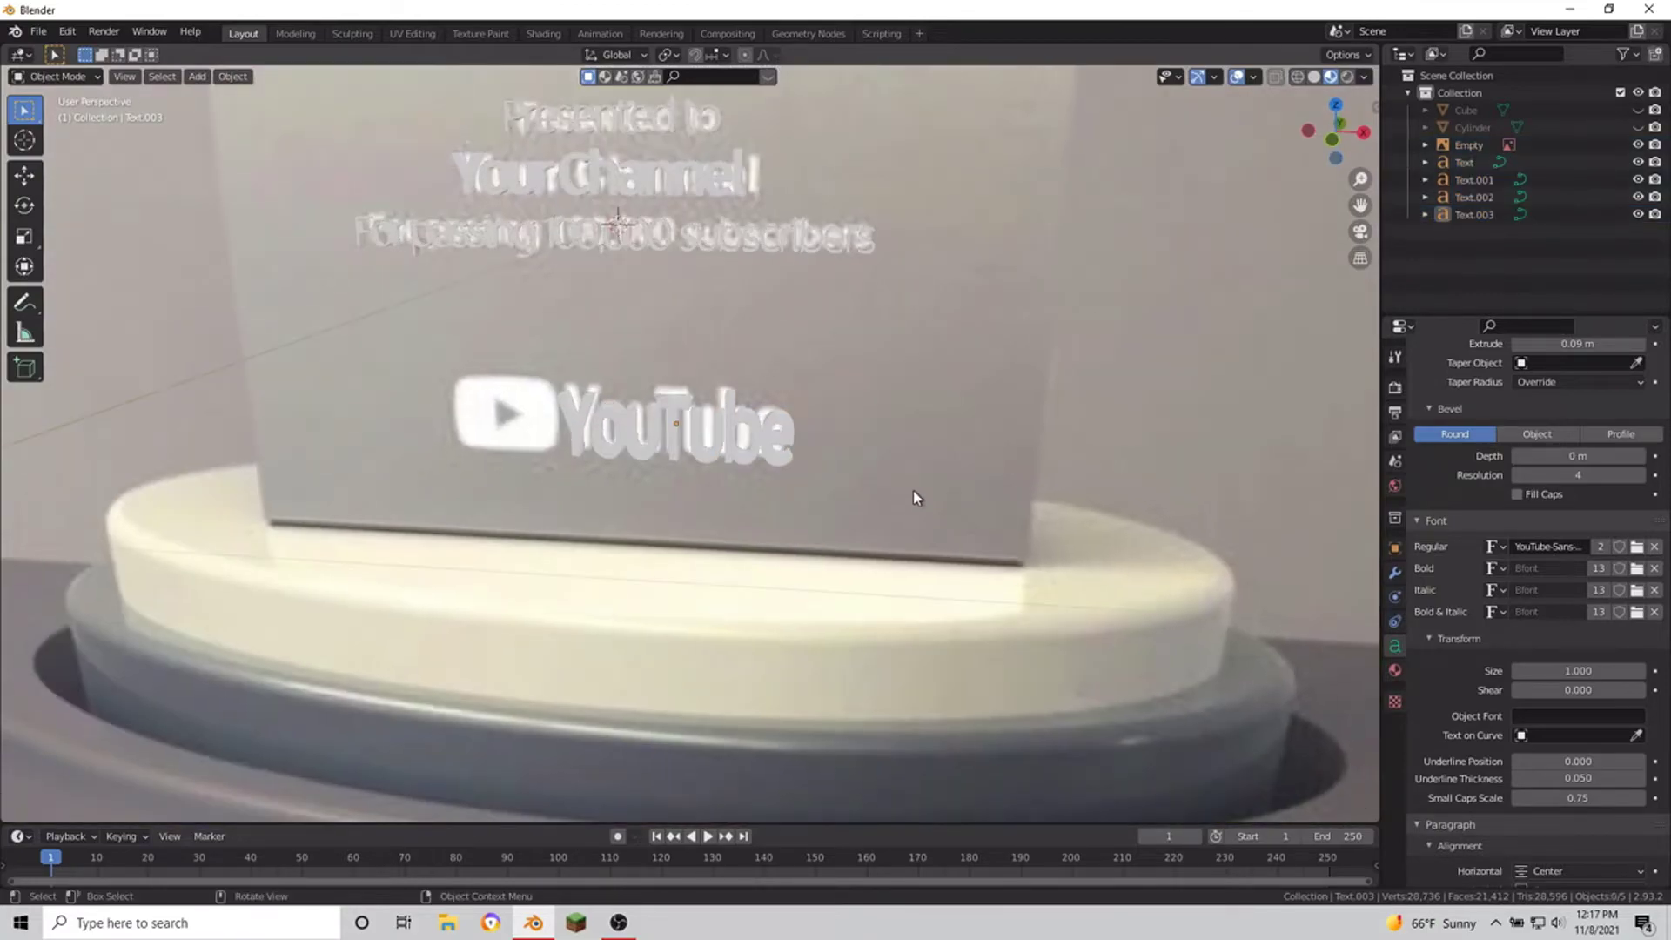
Step: Unhide the plaque and pedestal, then check the wordmark's depth against the plaque face in side view
key("alt+h")
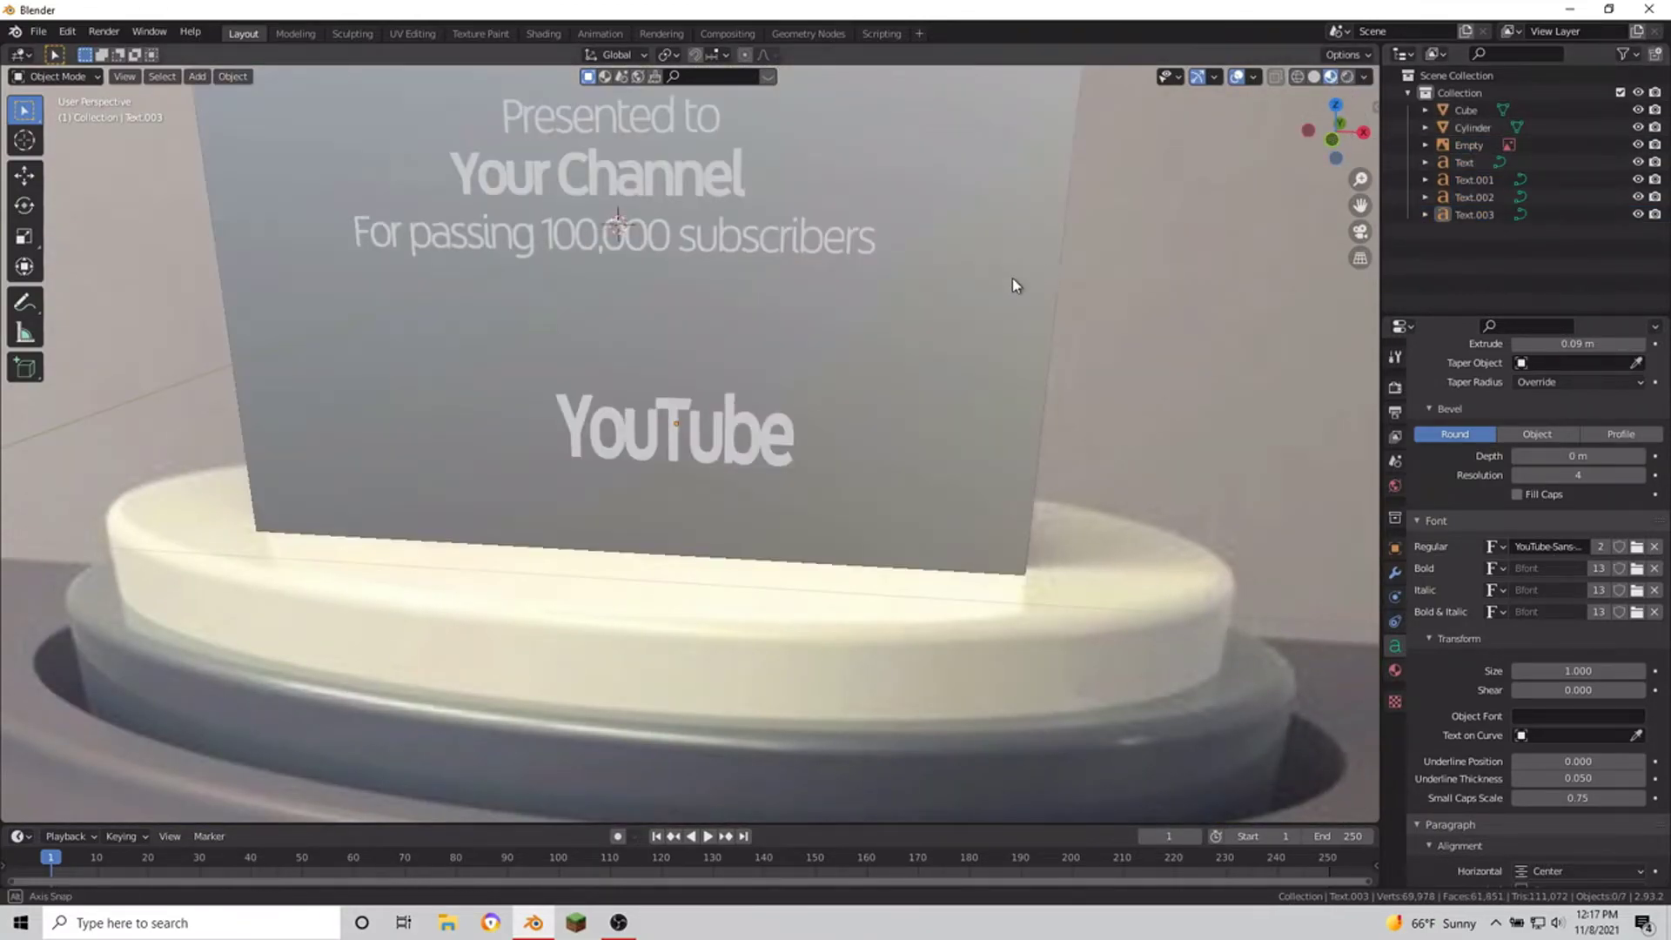
middle_click_drag(1011, 278, 903, 275)
key("KP_3")
key("ctrl+KP_3")
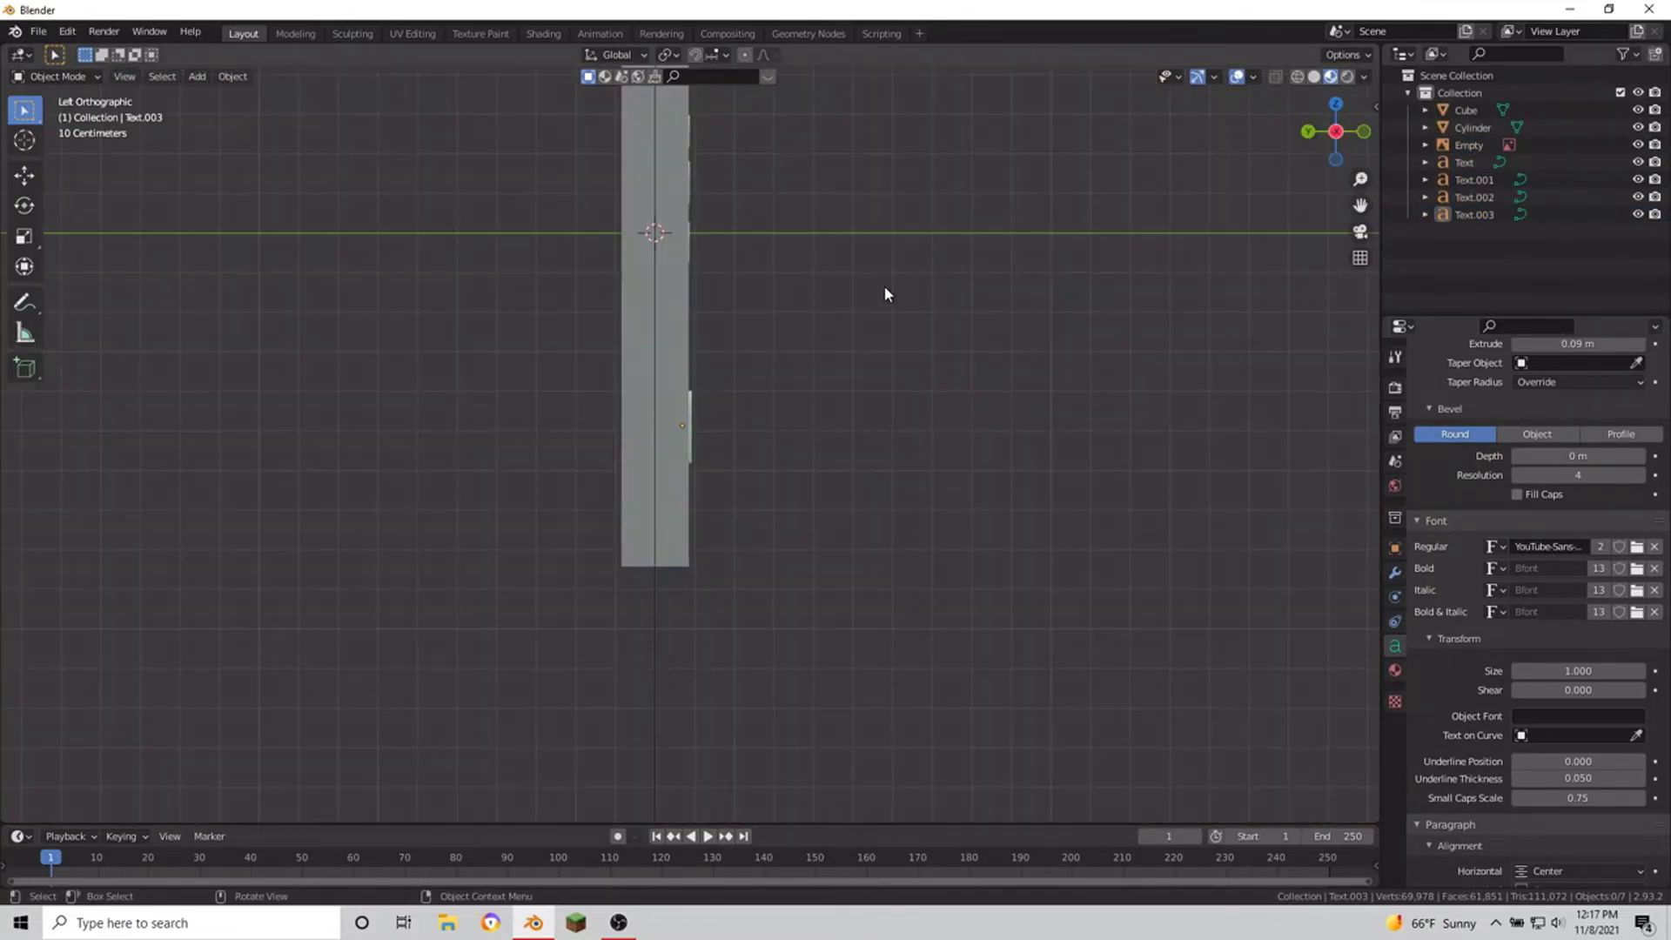
left_click(696, 392)
scroll(753, 406, "up", 3)
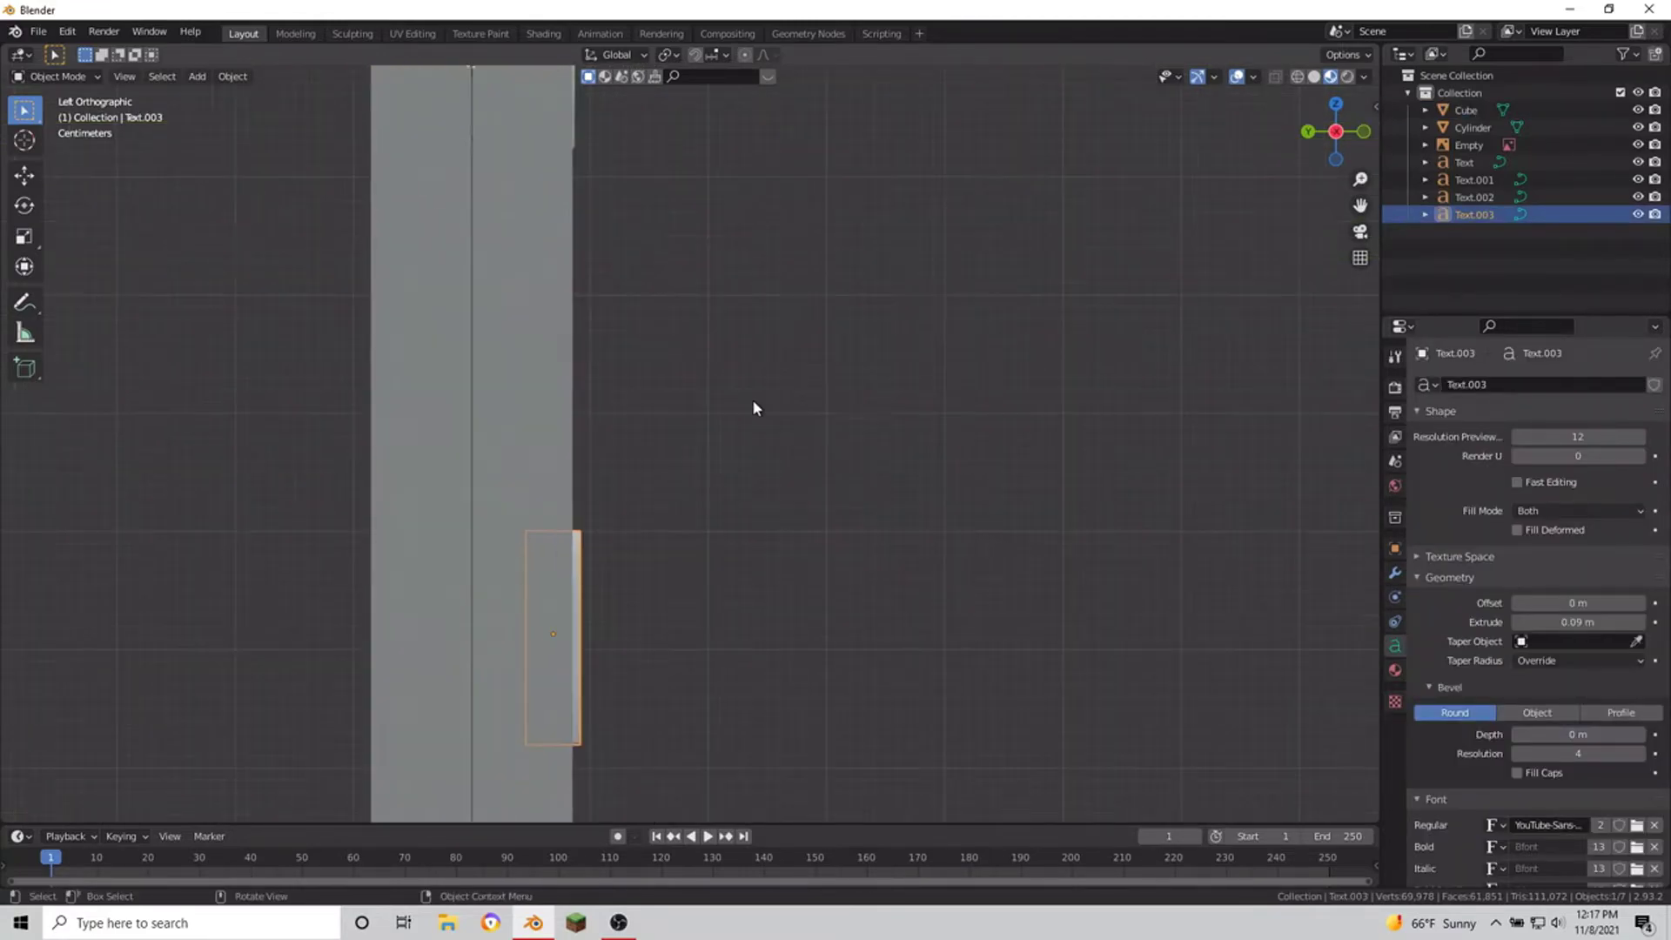
key("g")
key("Escape")
mouse_move(752, 398)
middle_mouse_down()
mouse_move(578, 455)
mouse_move(947, 495)
middle_mouse_up()
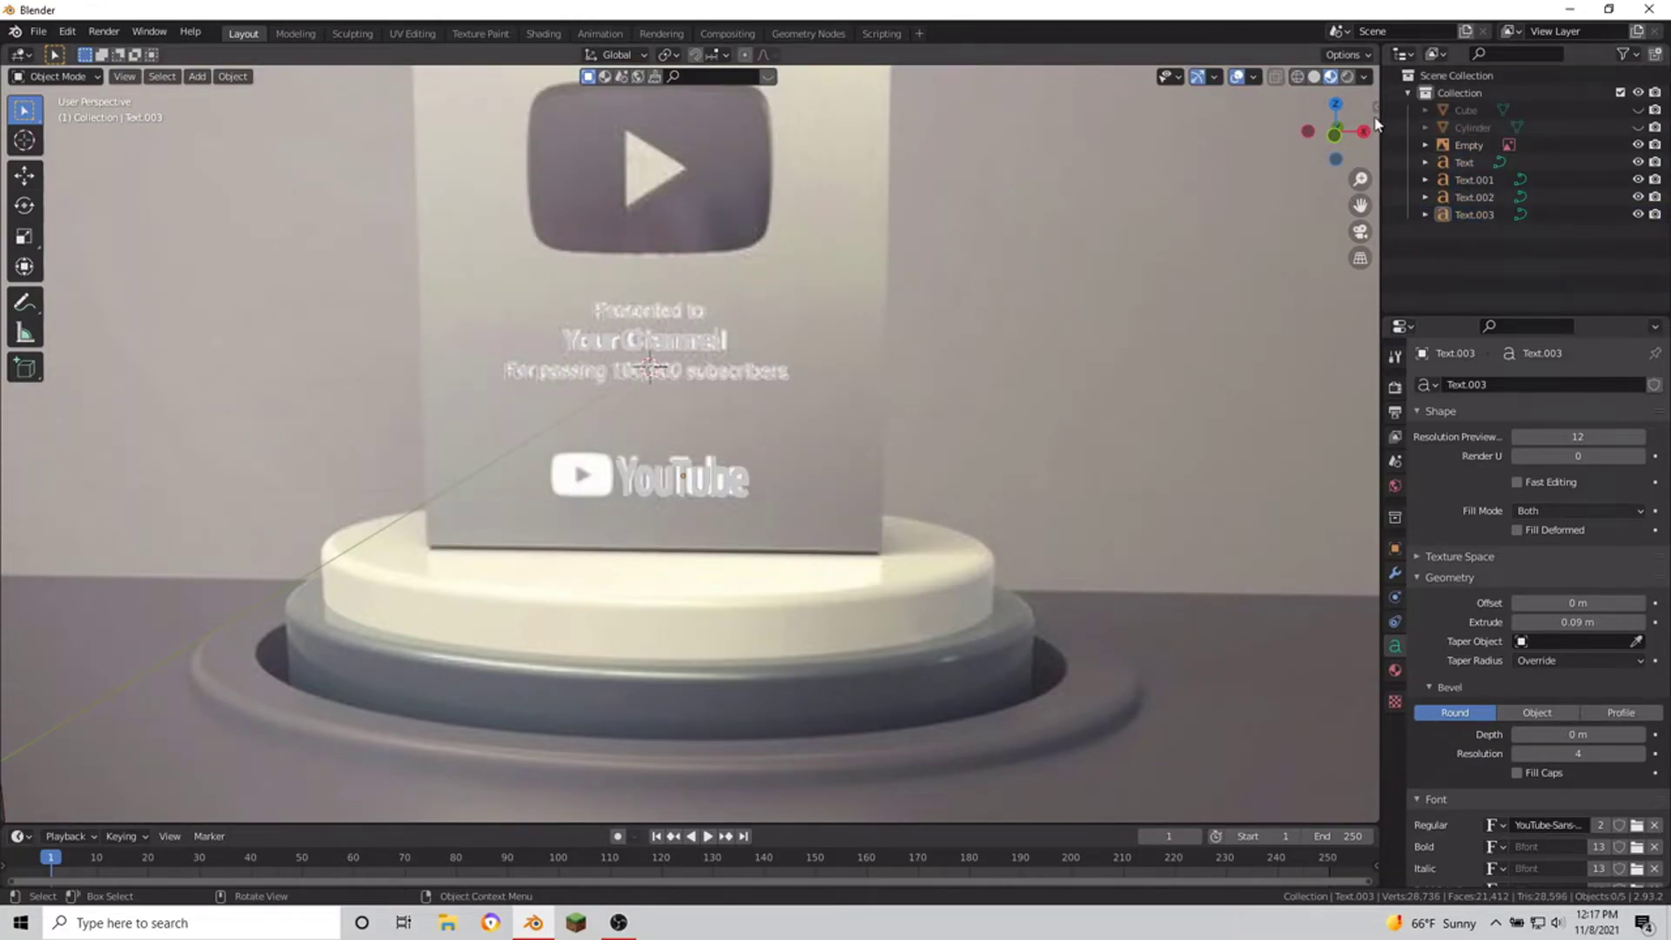
Step: Search Sketchfab for 'youtube logo' and import the YouTube Button model
left_click(1375, 109)
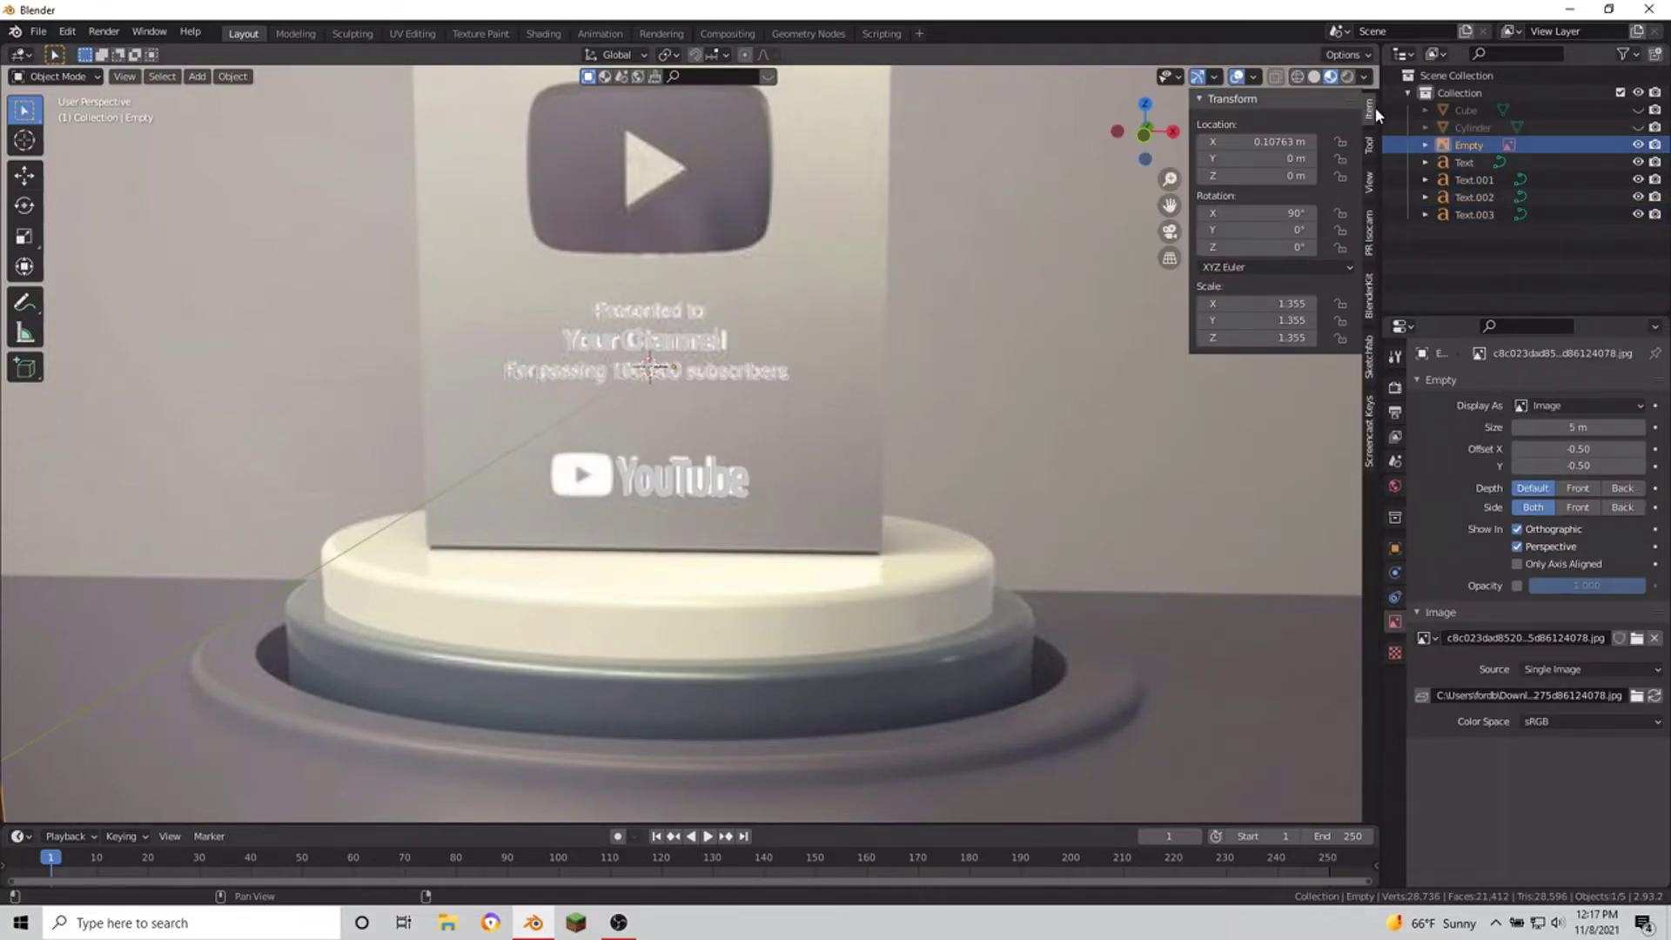
left_click(1369, 360)
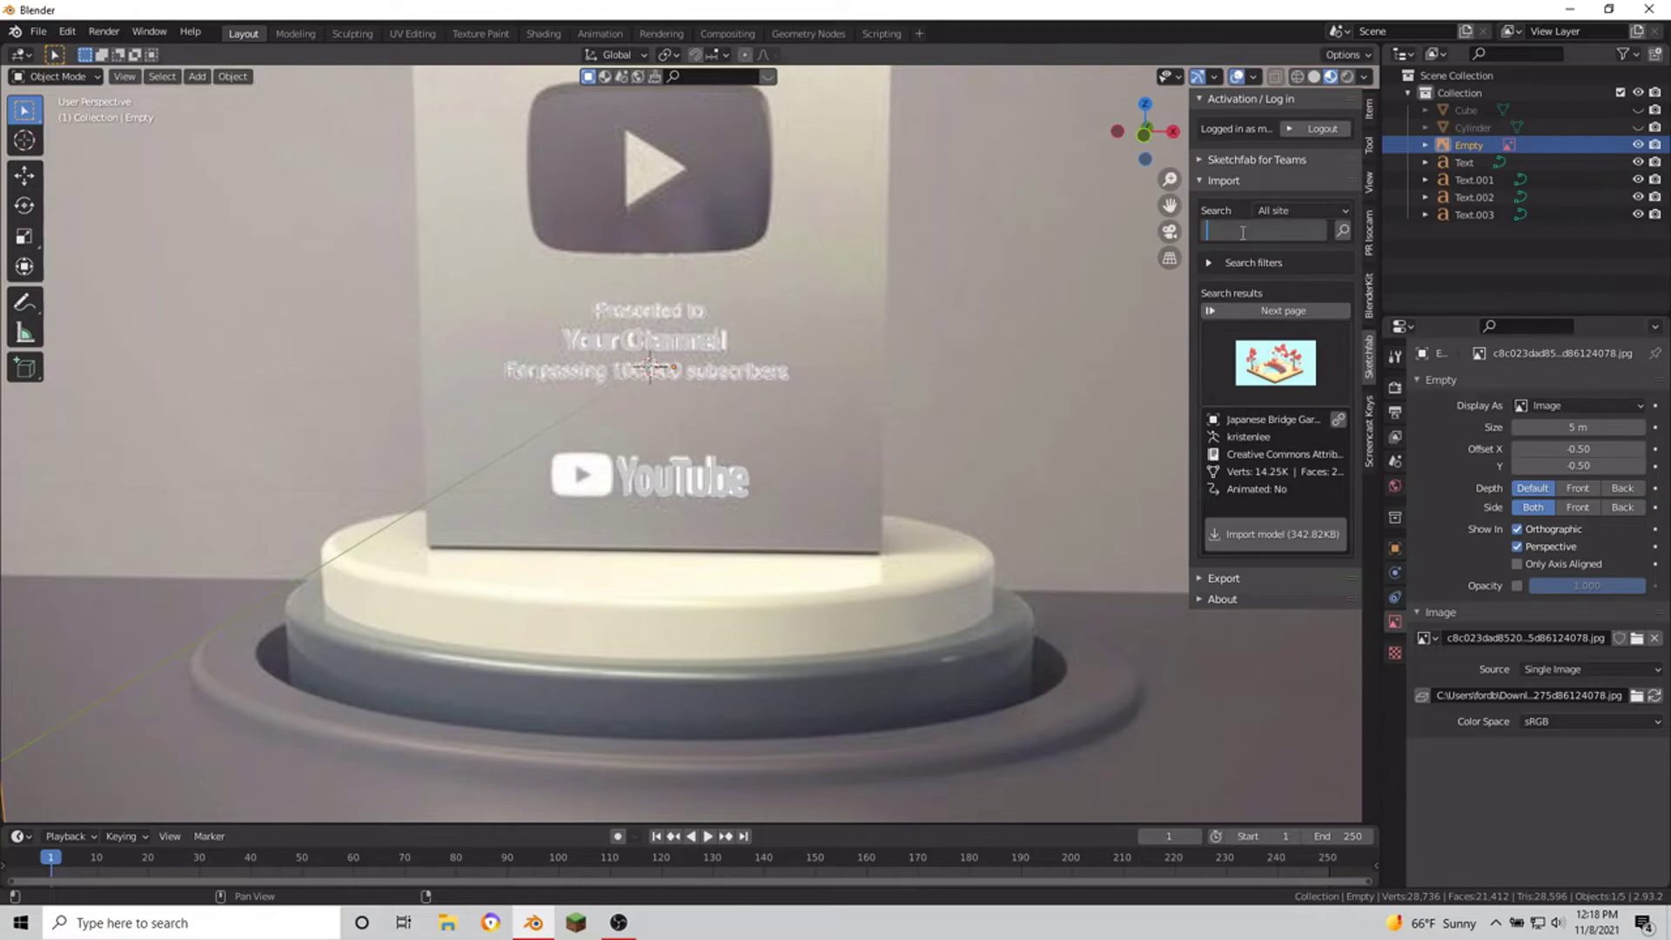
type("go")
key("Return")
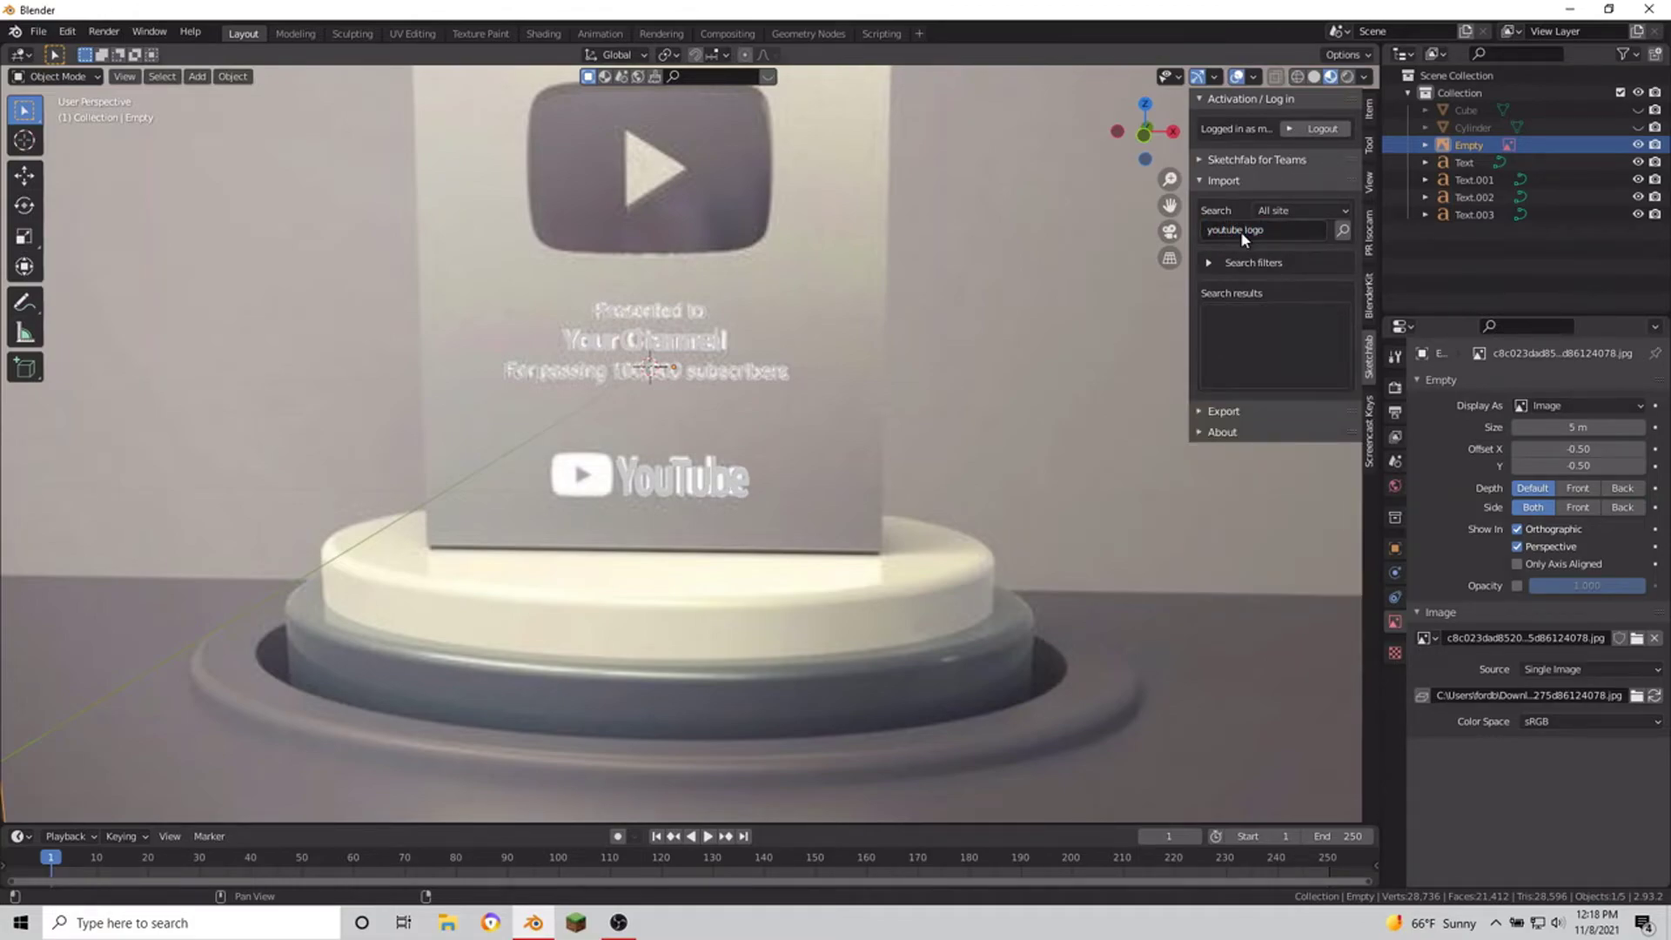
left_click(1224, 394)
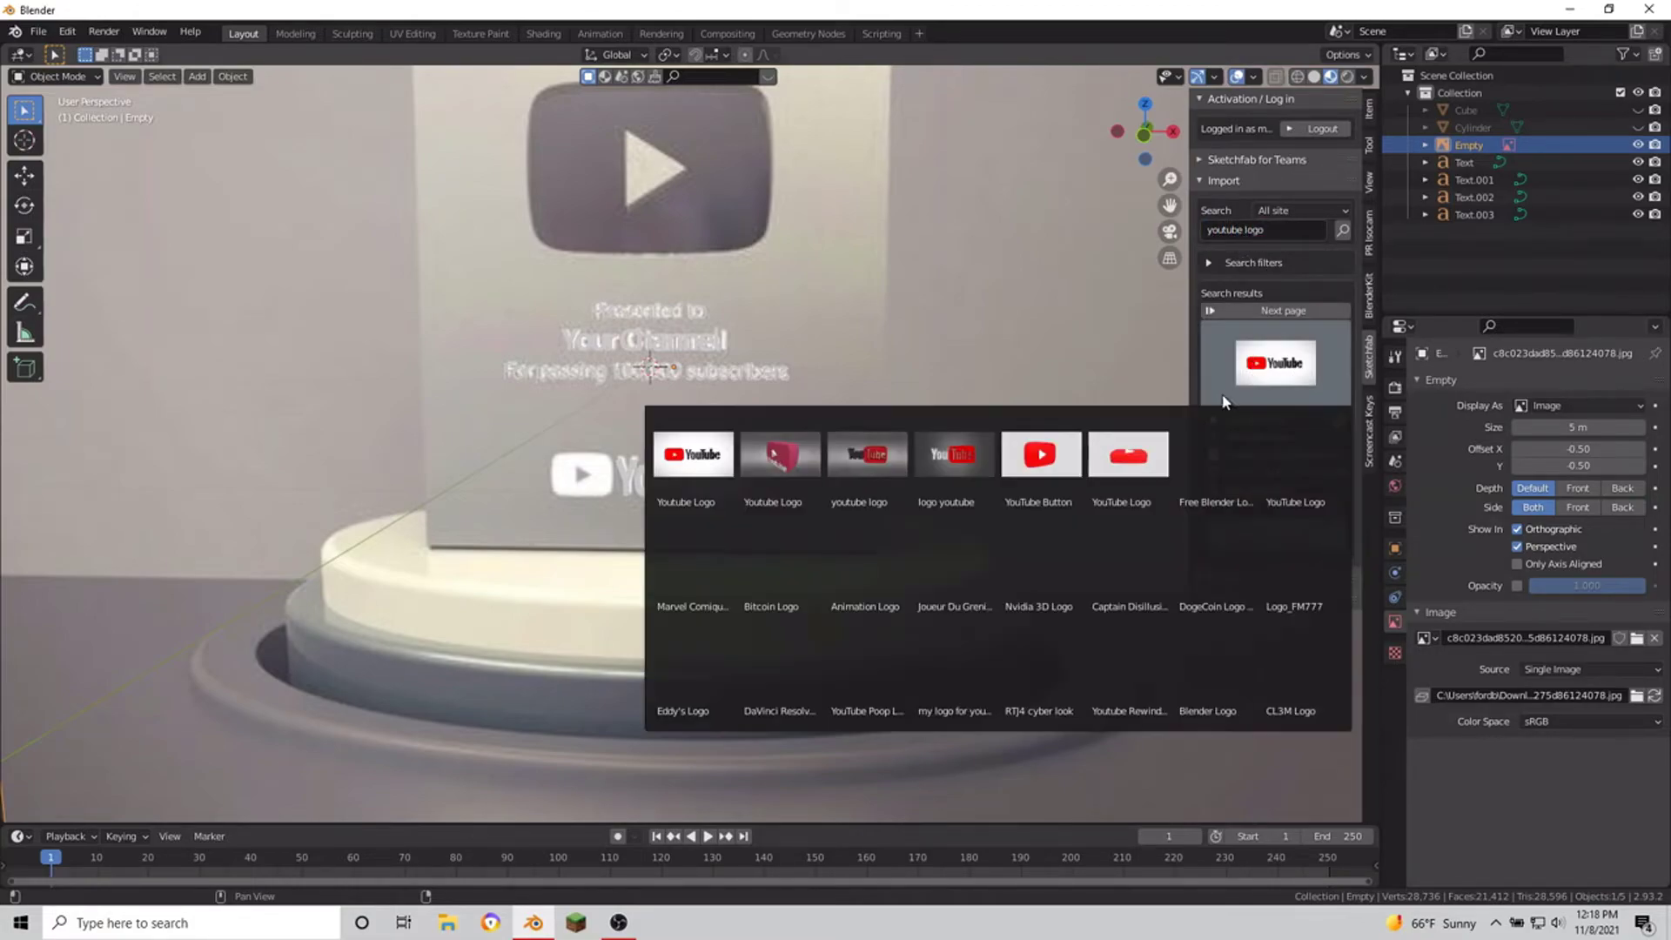
left_click(1026, 470)
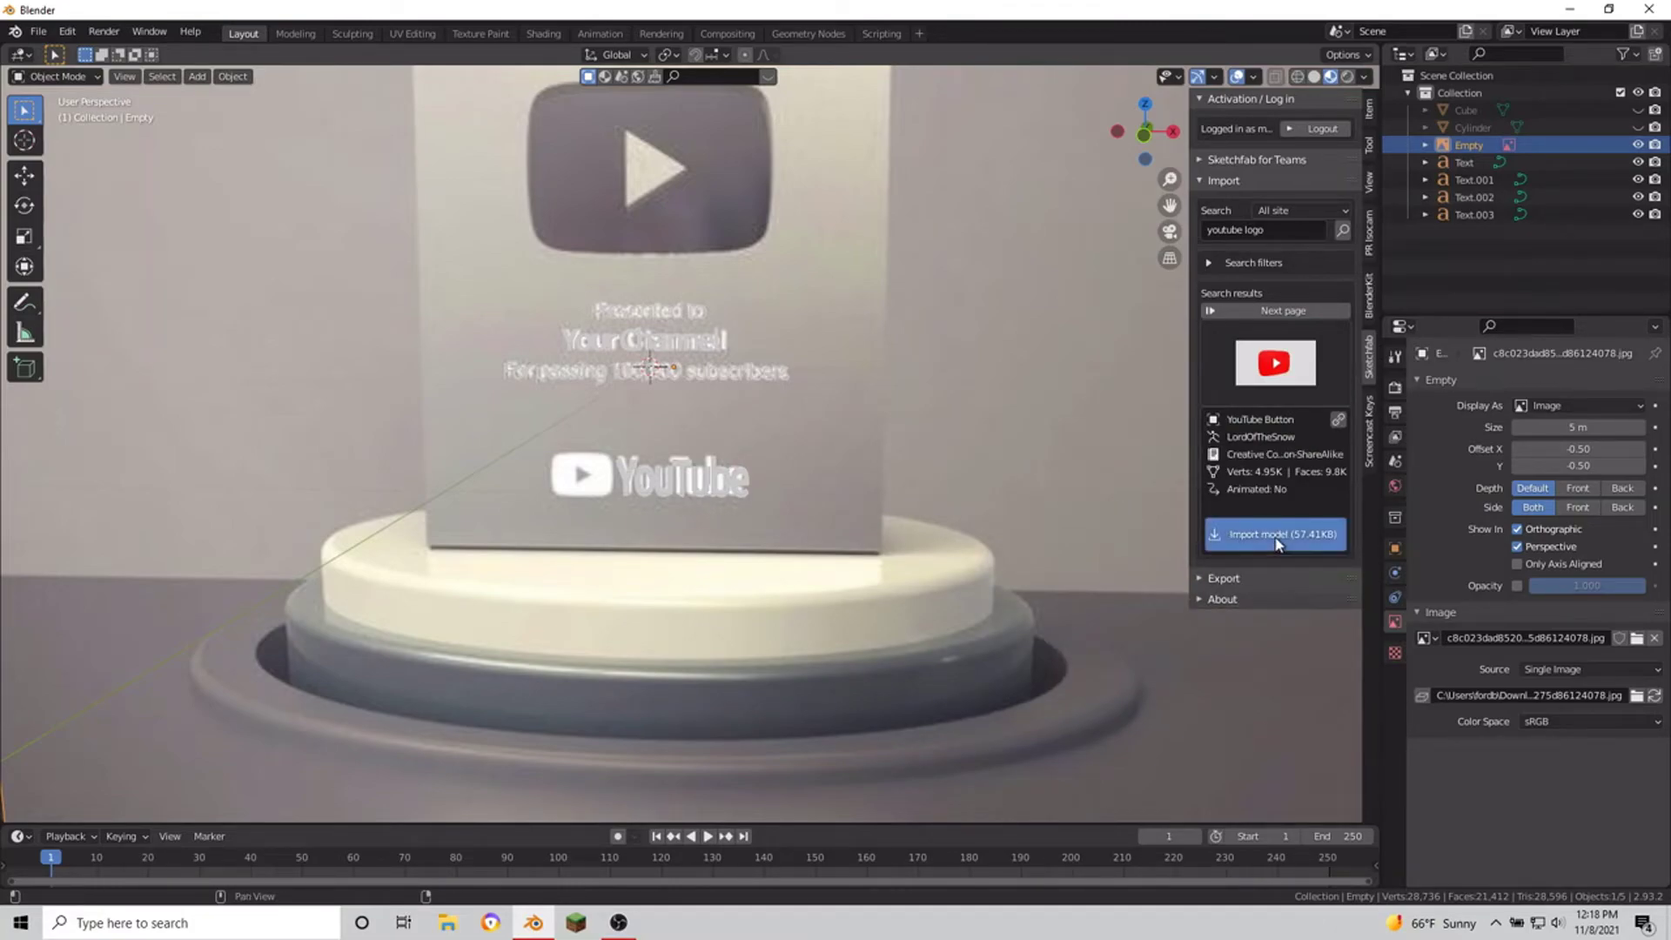
scroll(852, 535, "down", 3)
Step: Delete the imported model's extra Object_6 part and select the red button mesh Object_5
key("n")
middle_click_drag(853, 535, 752, 372)
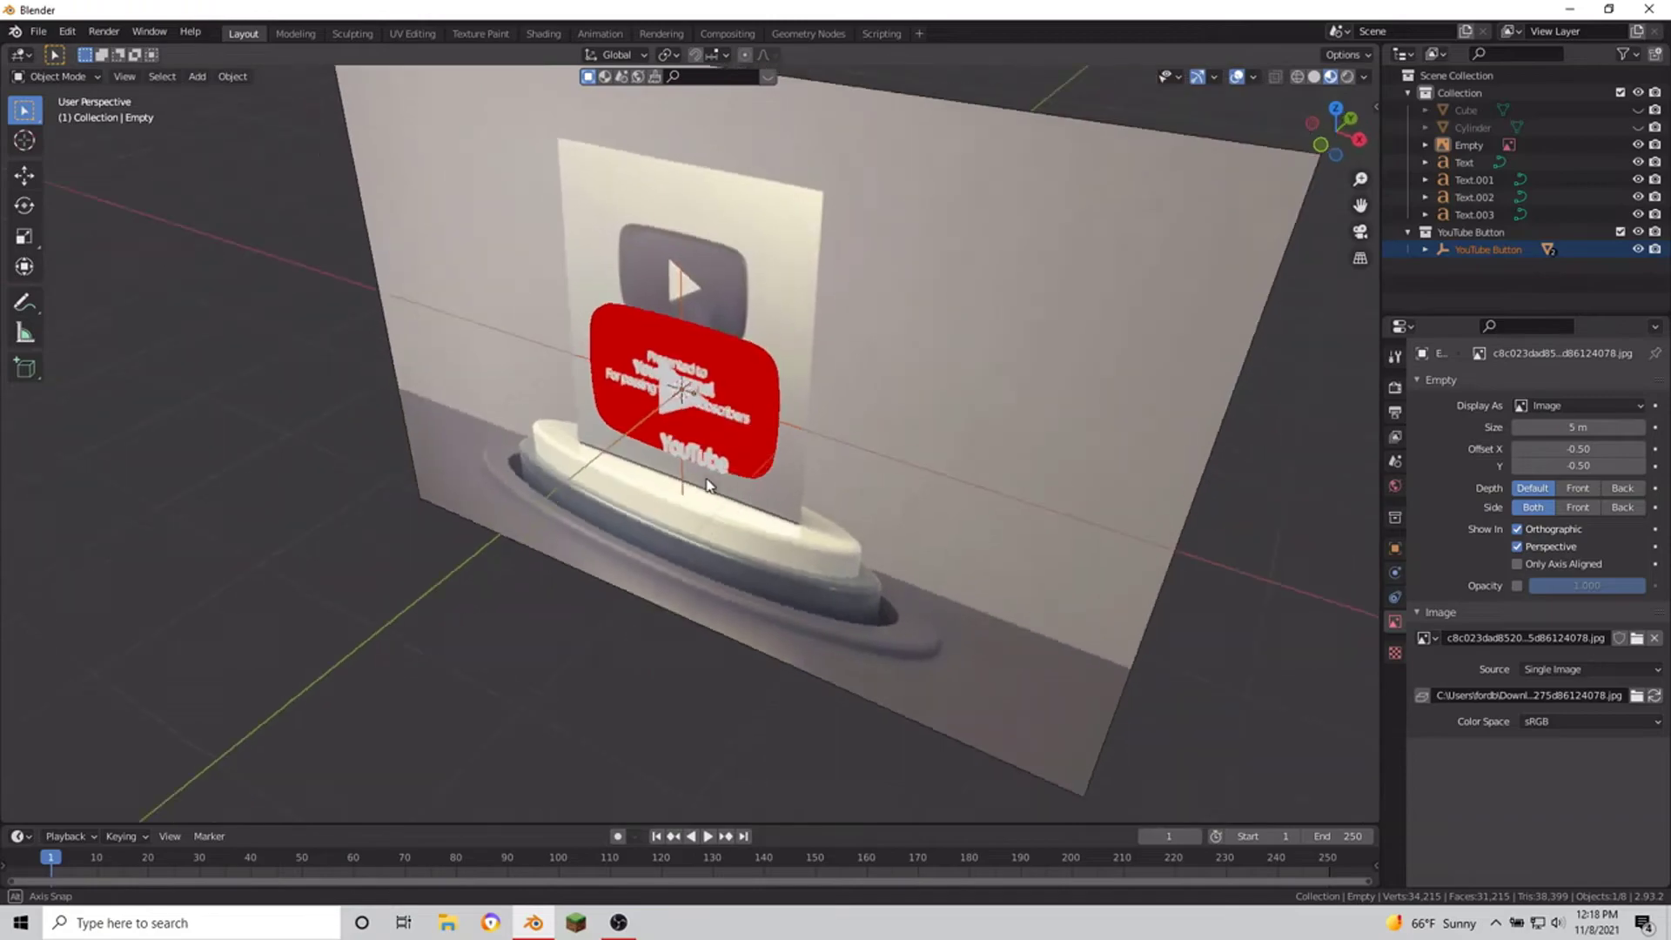
left_click(1476, 252)
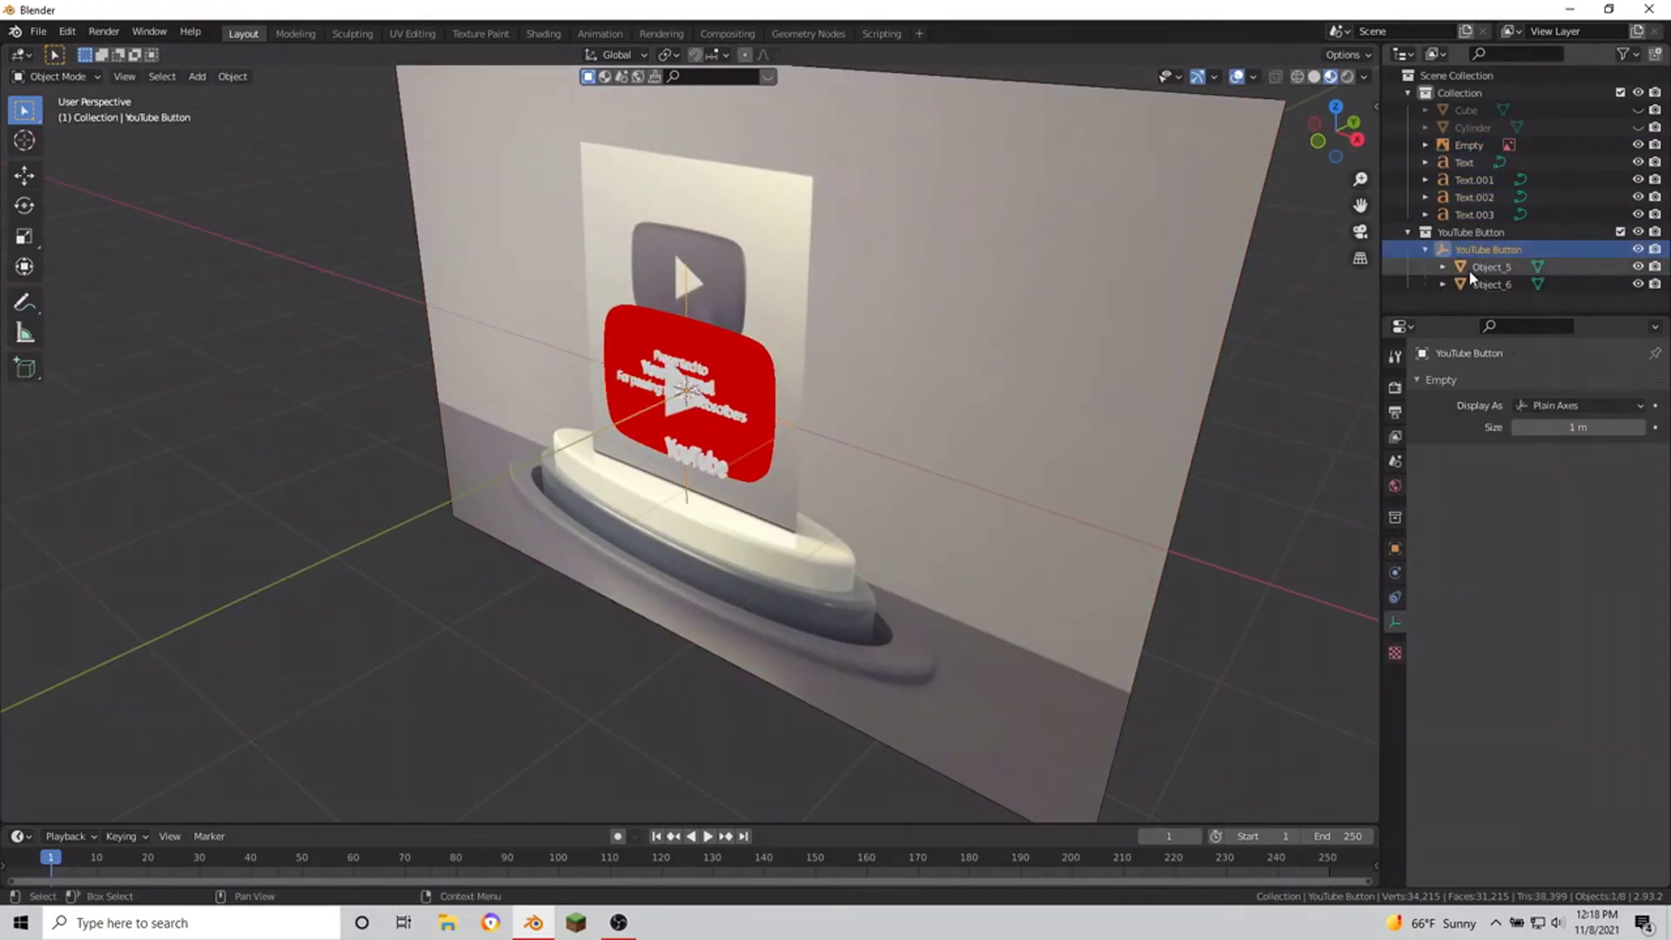
left_click(1490, 284)
key("Delete")
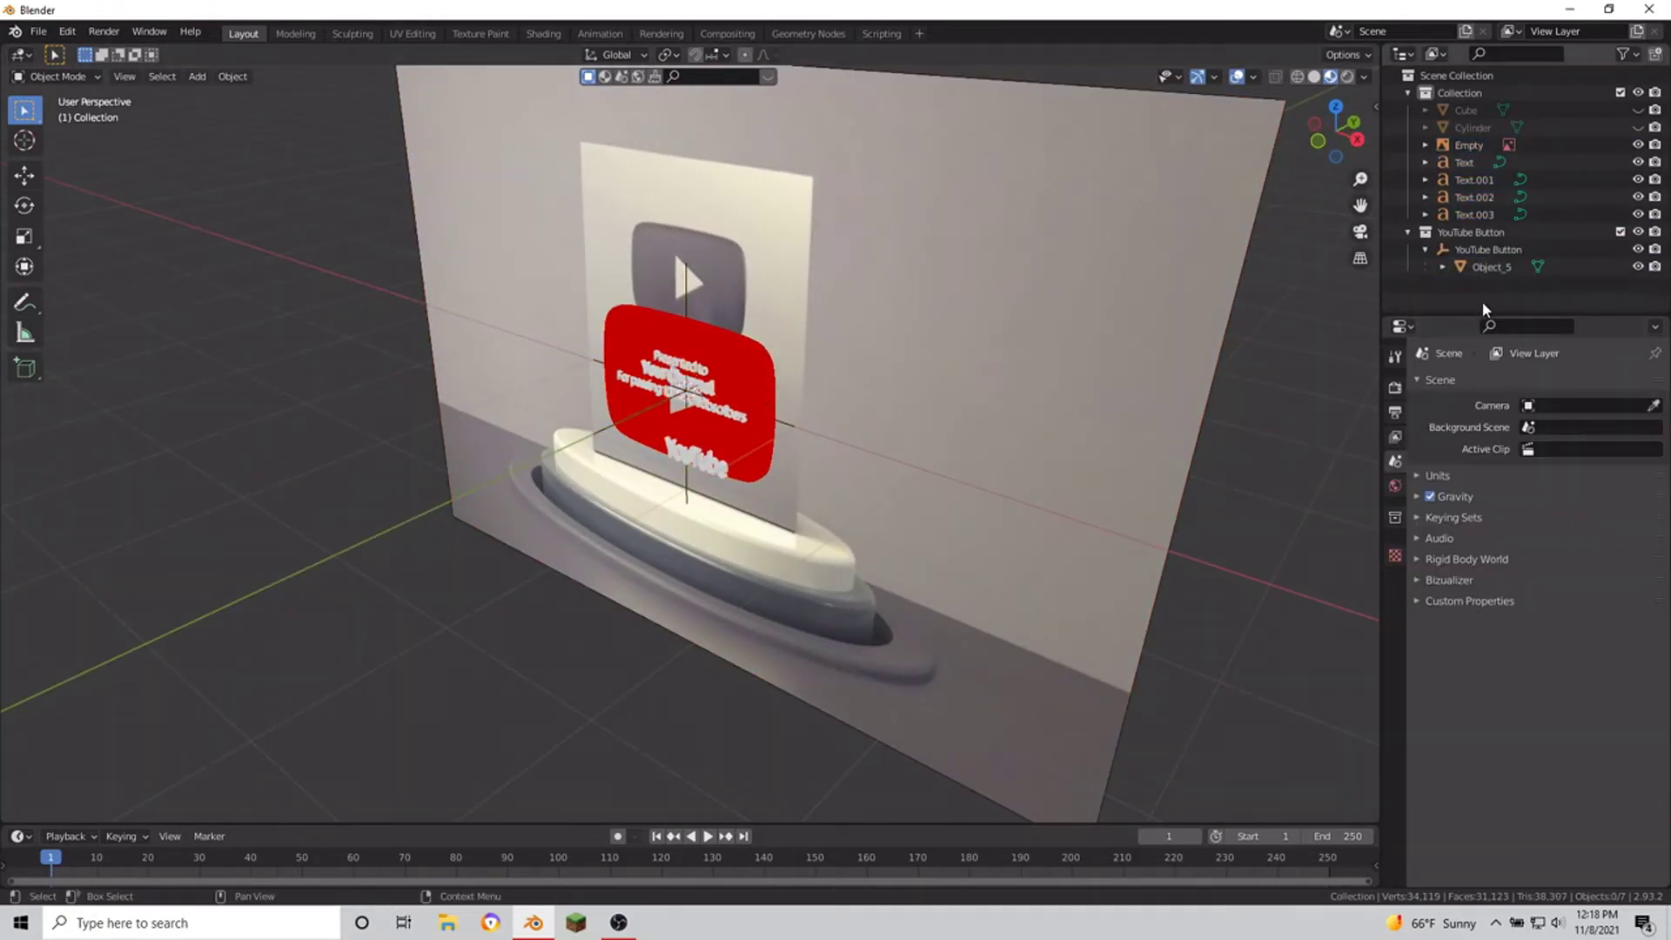
scroll(936, 353, "up", 5)
mouse_move(870, 436)
middle_mouse_down("alt")
mouse_move(936, 354)
mouse_move(783, 407)
middle_mouse_up("alt")
left_click(782, 407)
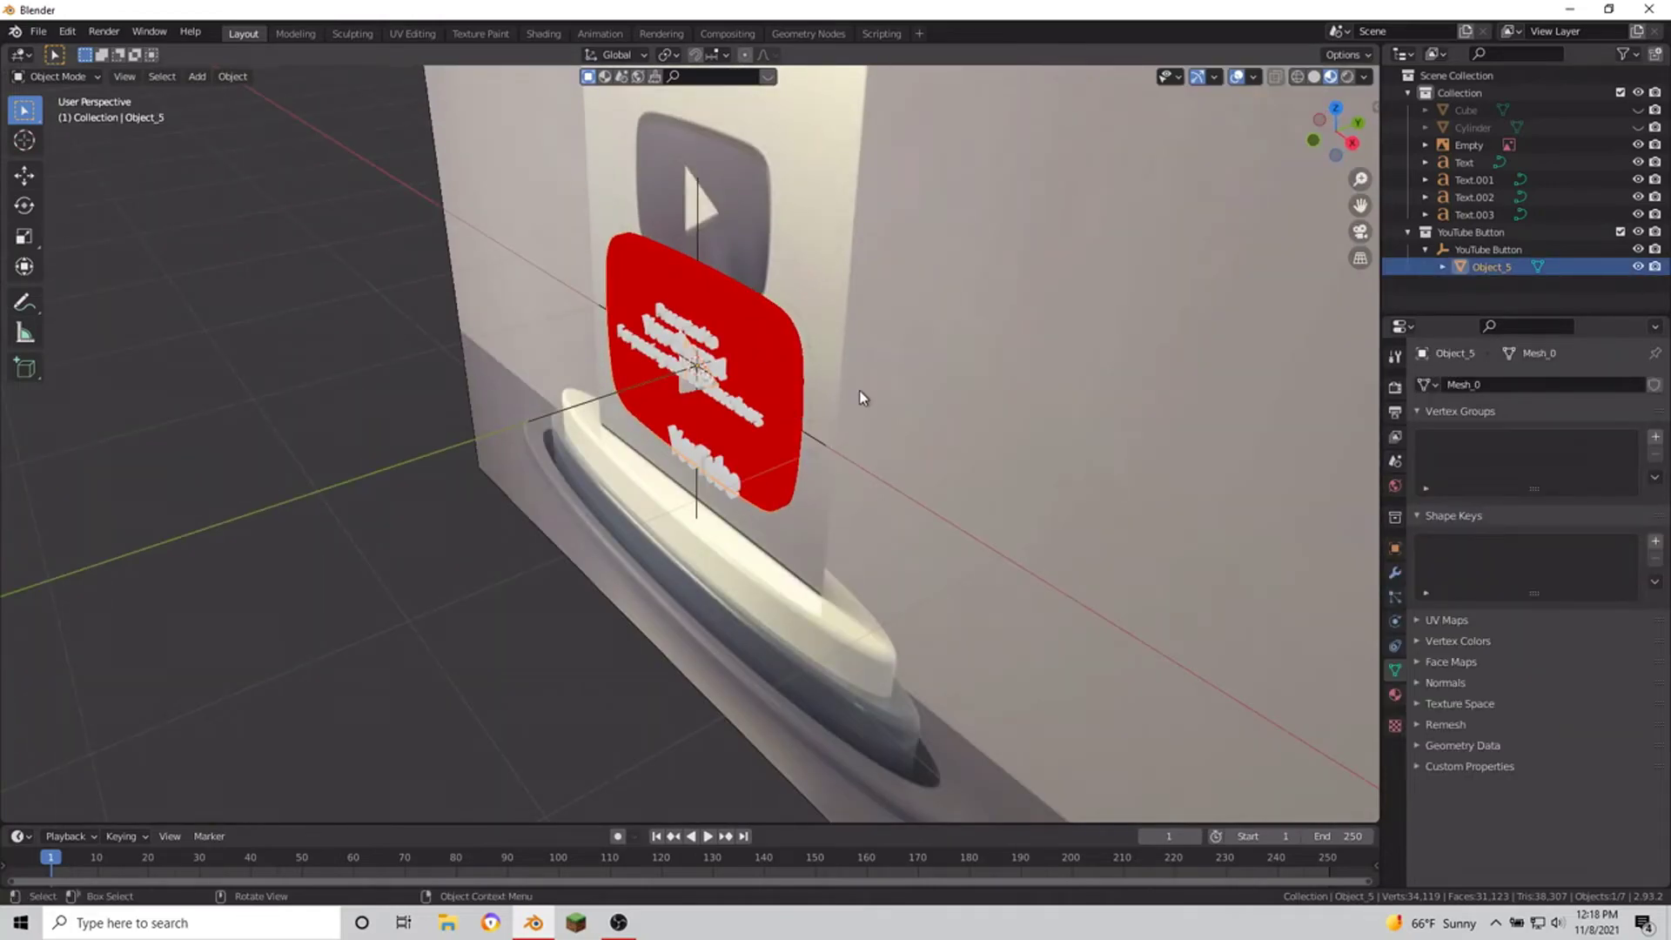
Step: Delete the YouTube Button parent empty and move Object_5 into the main Collection
left_click(548, 535)
mouse_move(549, 535)
middle_mouse_down()
mouse_move(580, 509)
mouse_move(1246, 281)
middle_mouse_up()
left_click(1479, 250)
key("Delete")
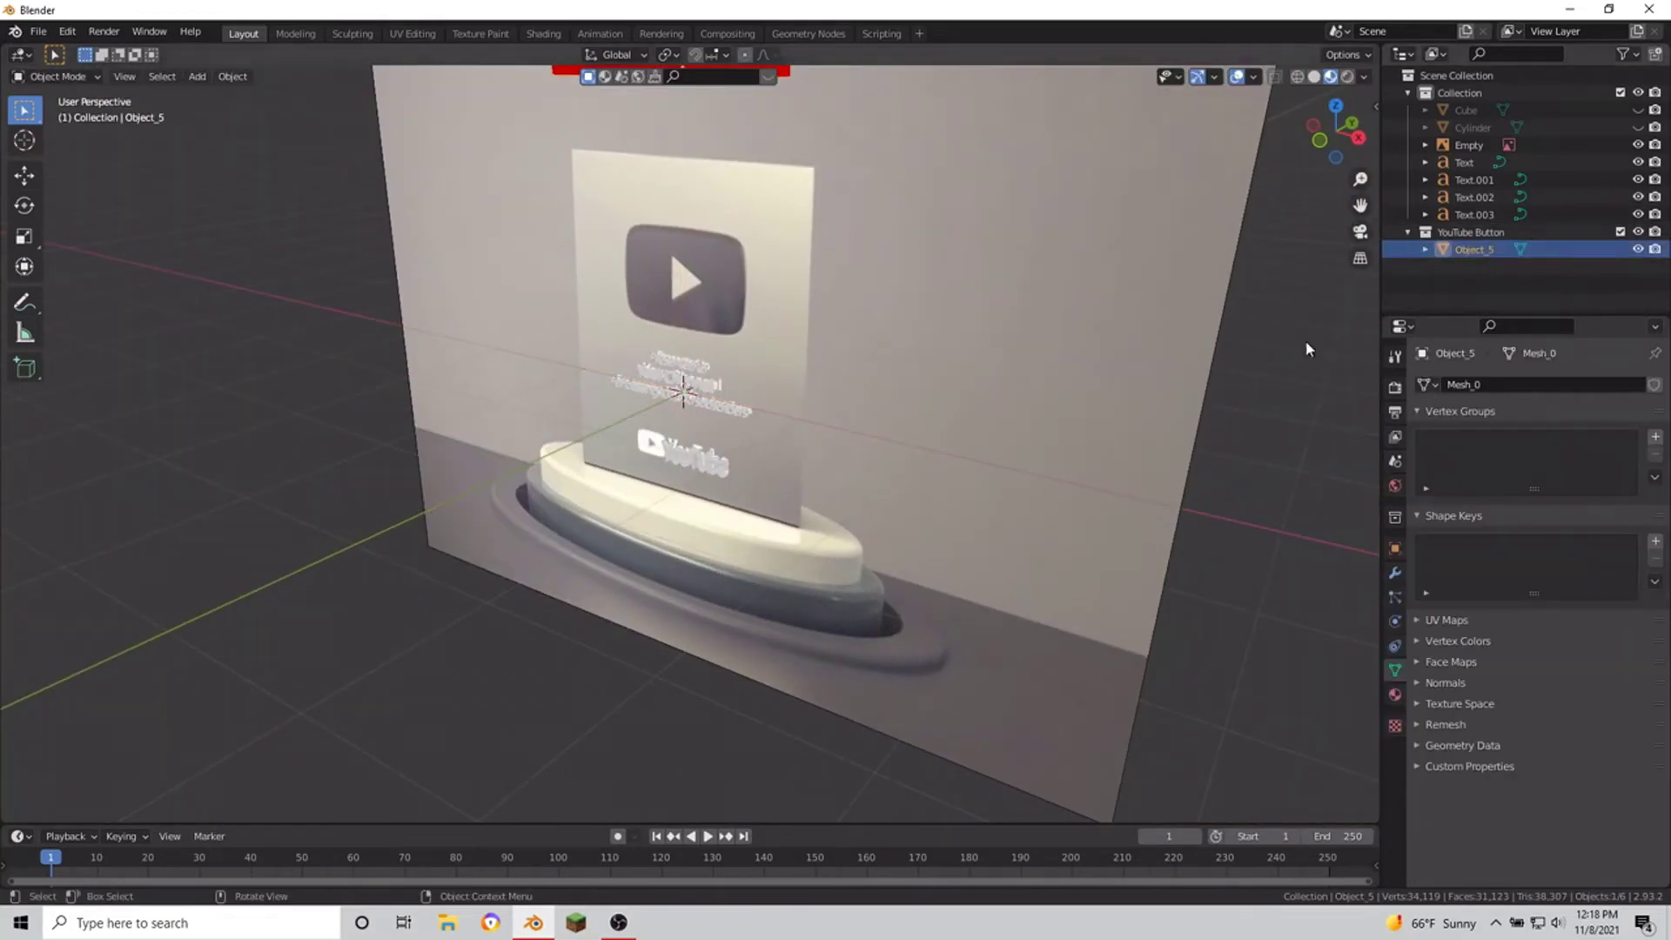
left_click(1018, 466)
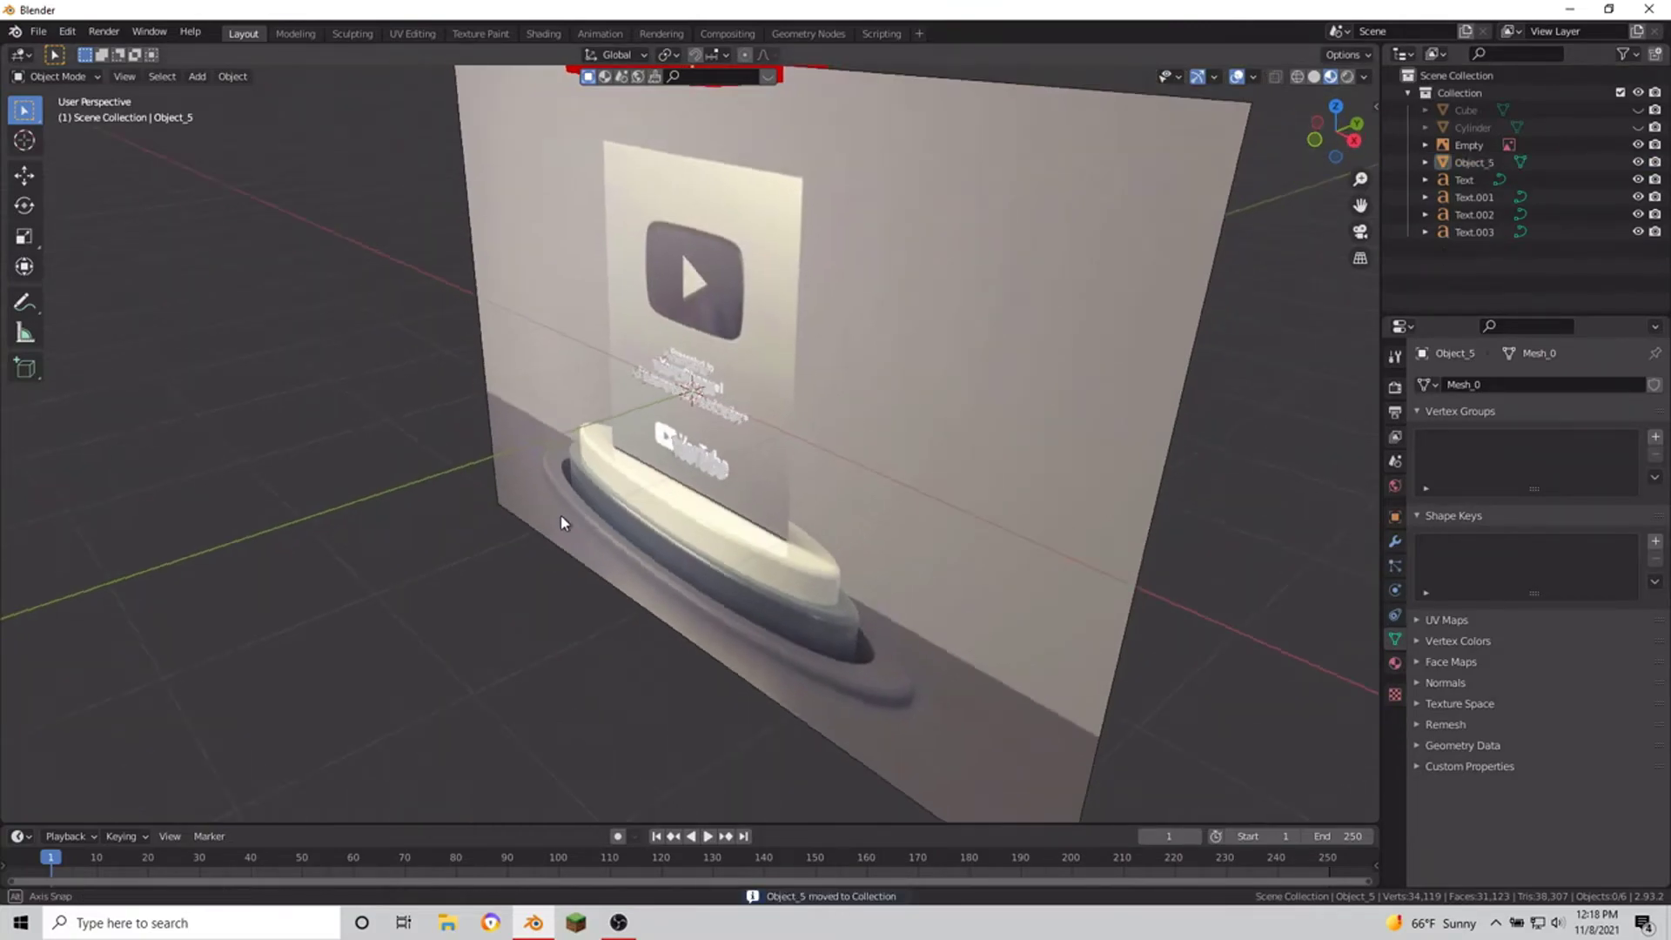
mouse_move(560, 515)
middle_mouse_down()
mouse_move(510, 509)
mouse_move(839, 272)
middle_mouse_up()
Step: Move the logo and stand it upright, then unlink its red YouTubeRed material
key("g")
left_click(823, 433)
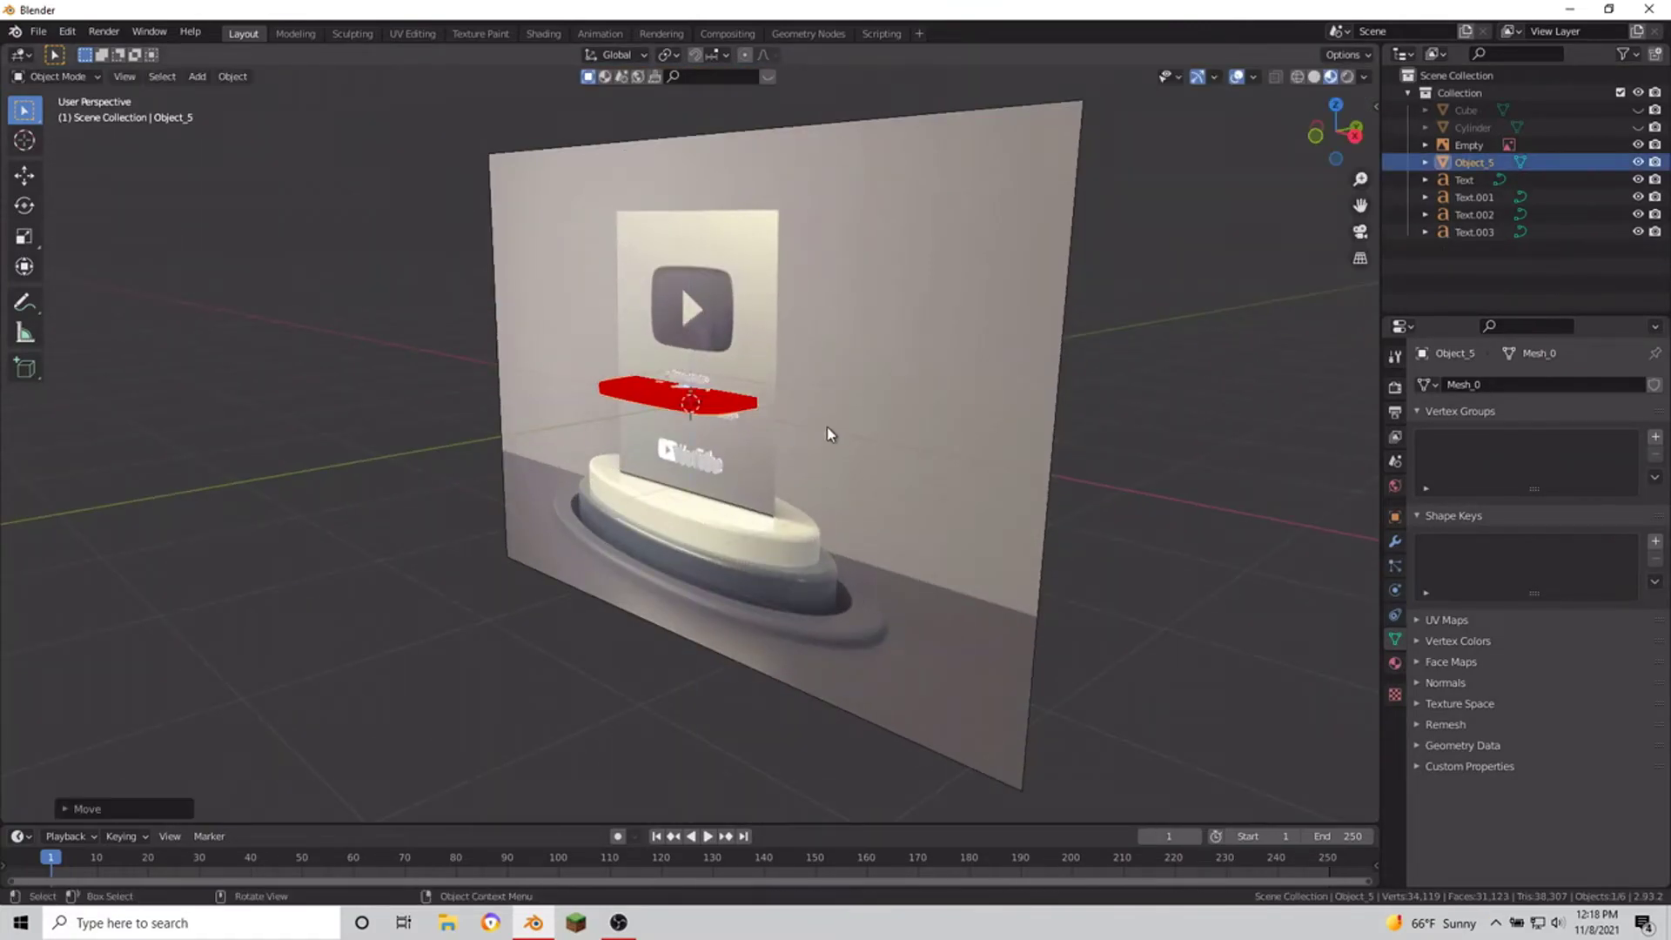
mouse_move(824, 433)
middle_mouse_down()
mouse_move(631, 493)
mouse_move(661, 487)
middle_mouse_up()
key("r")
left_click(679, 470)
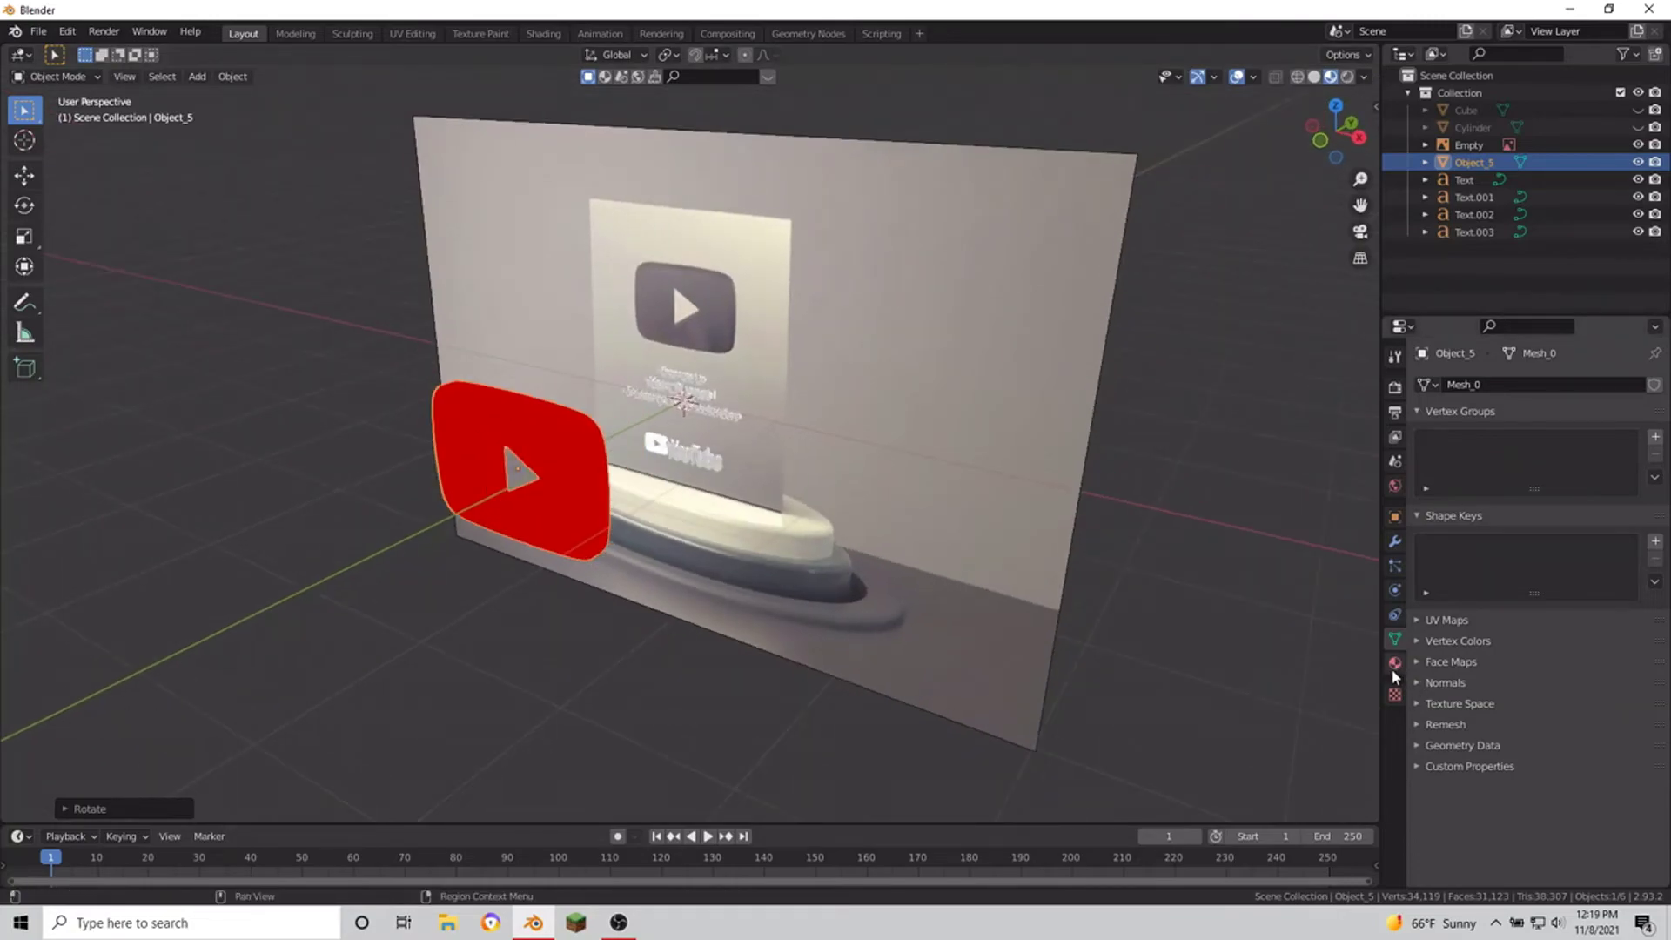
left_click(1395, 663)
left_click(1620, 459)
Step: Give the logo a new white material and view the plaque from the front
left_click(1529, 459)
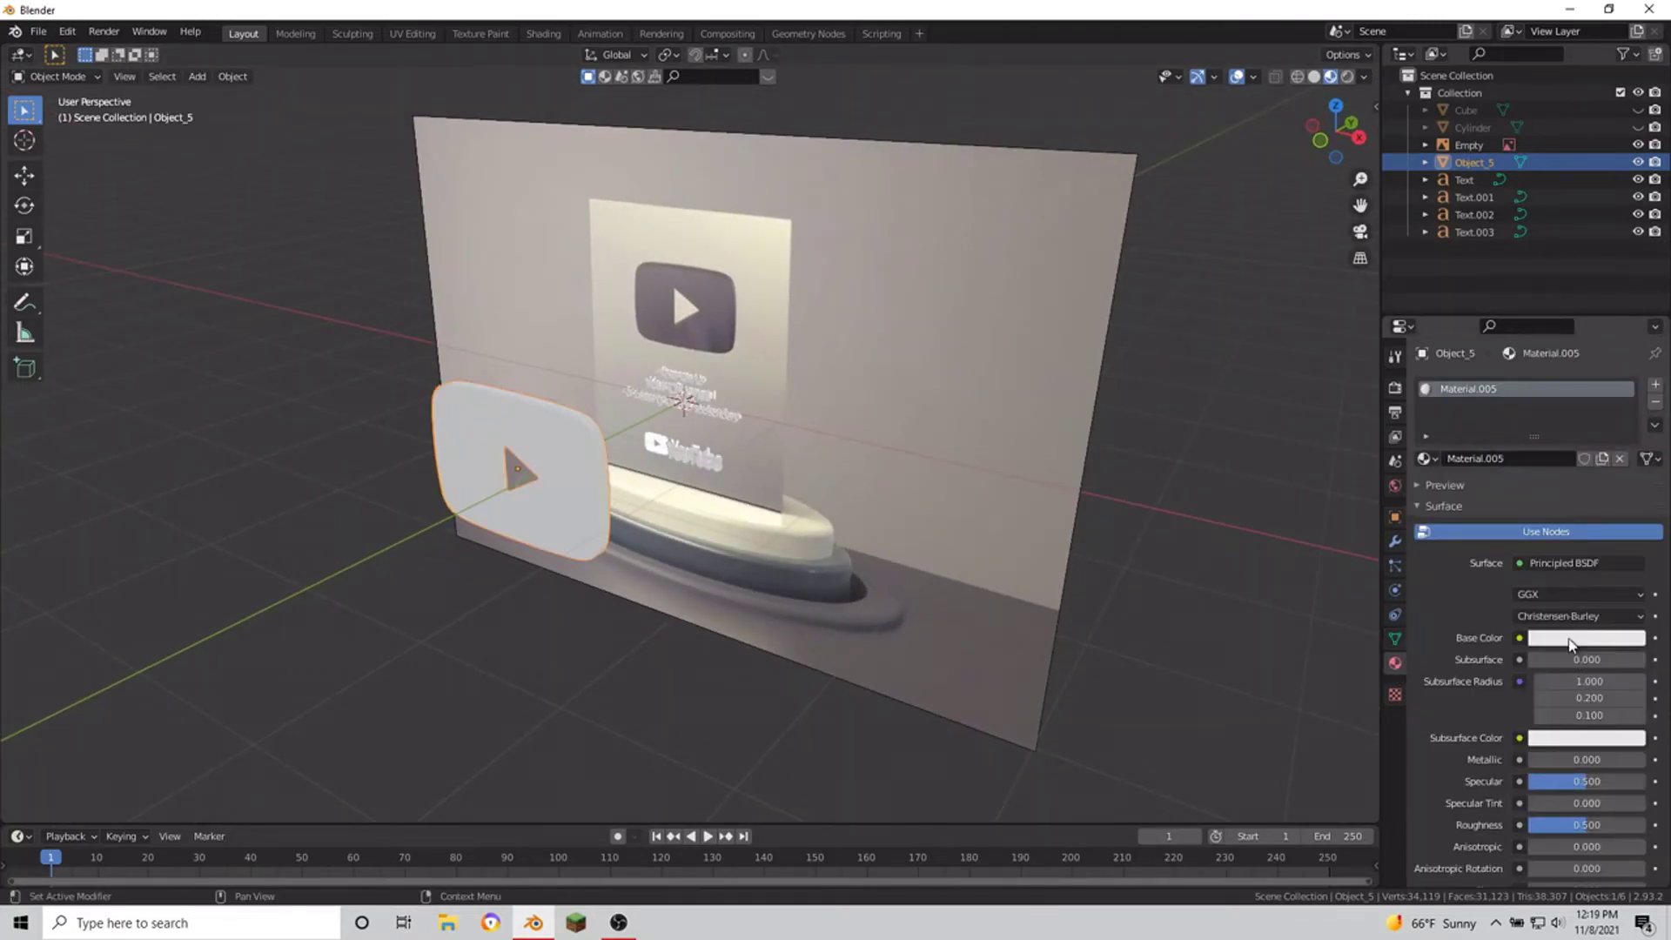
left_click(1586, 638)
middle_click_drag(609, 496, 683, 494)
key("KP_1")
Step: Scale the logo down and slide it along X to sit beside the YouTube wordmark
key("s")
left_click(679, 493)
key("g")
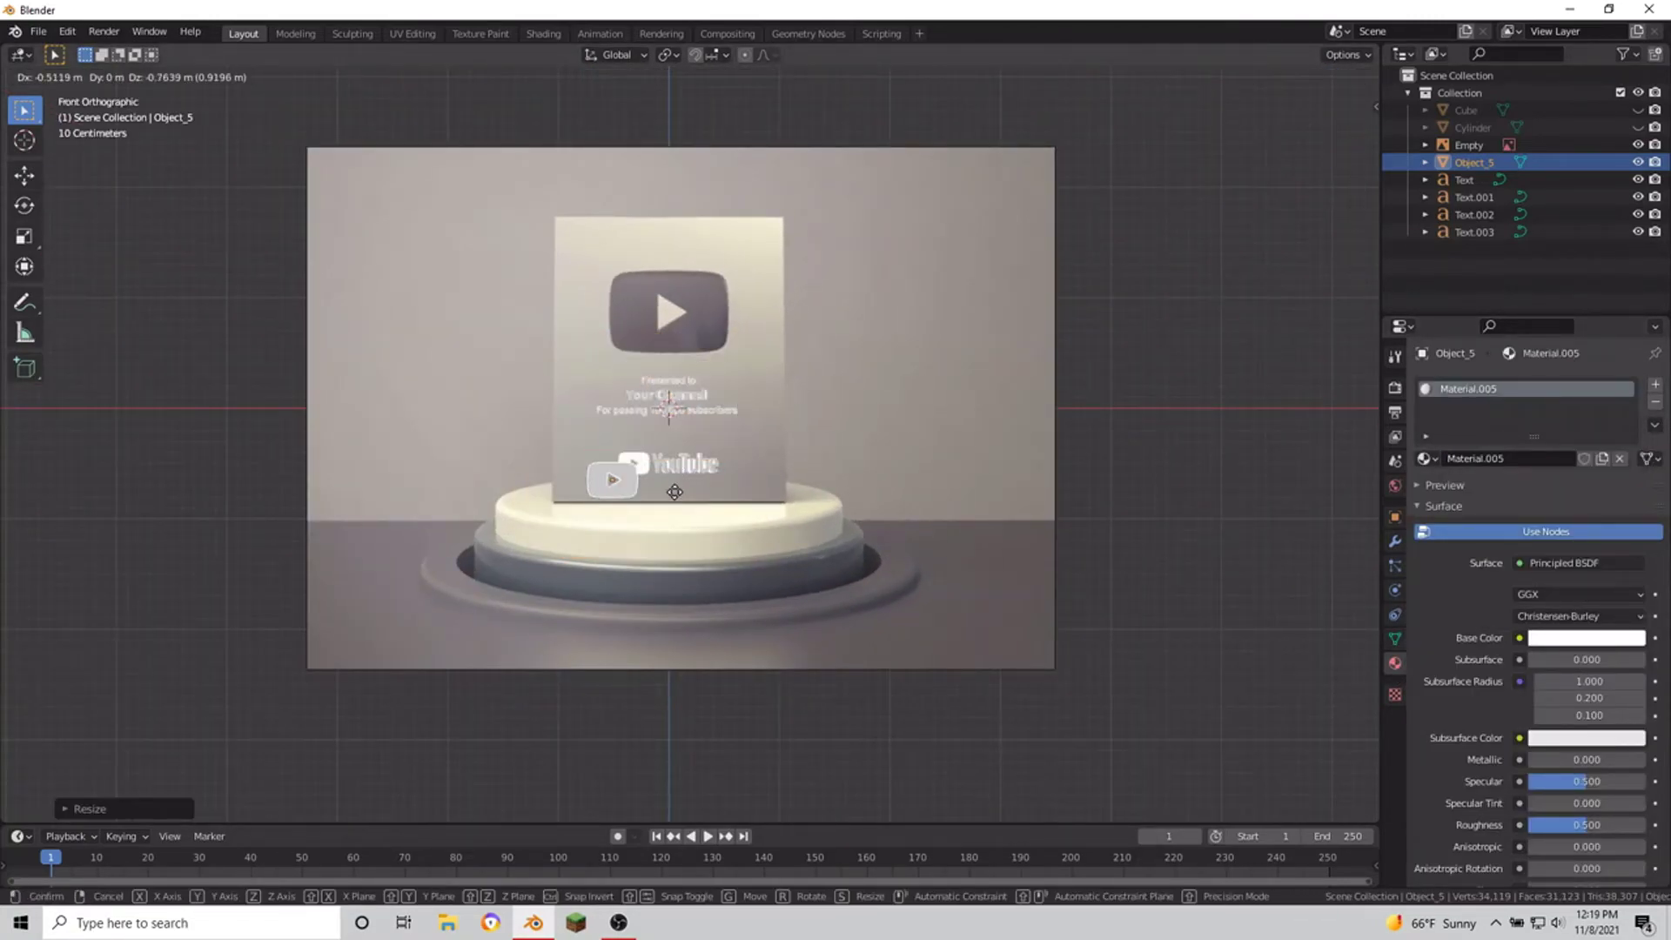
scroll(701, 490, "up", 4)
scroll(714, 520, "up", 3)
key("s")
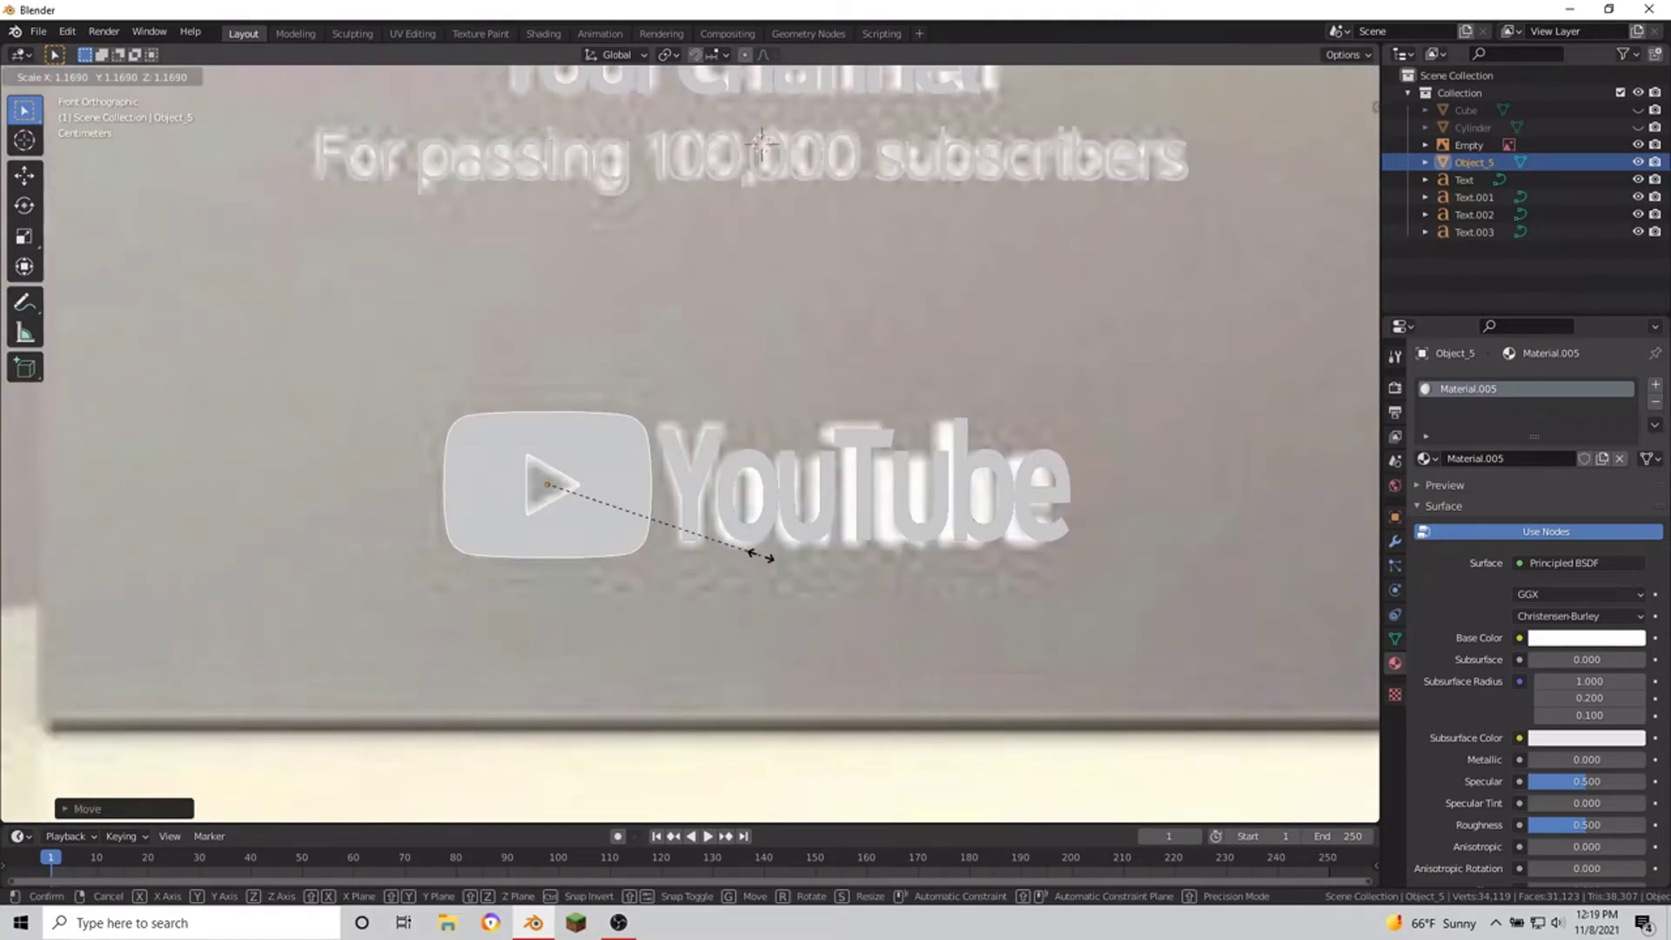
left_click(756, 555)
key("s")
left_click(750, 555)
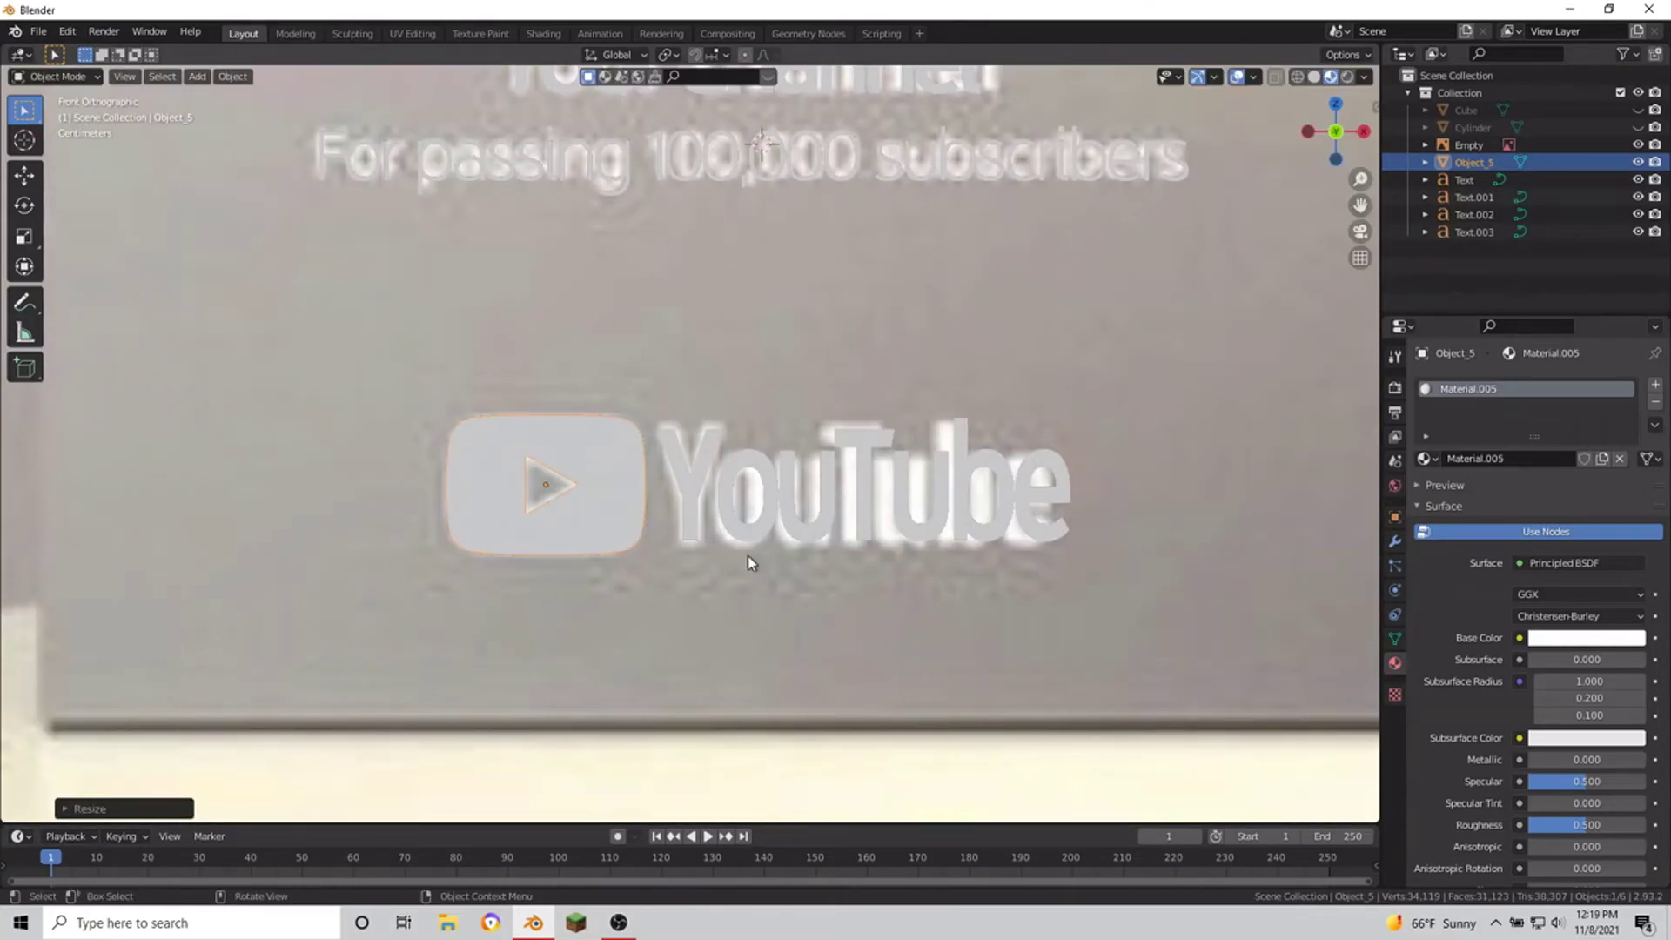
key("g")
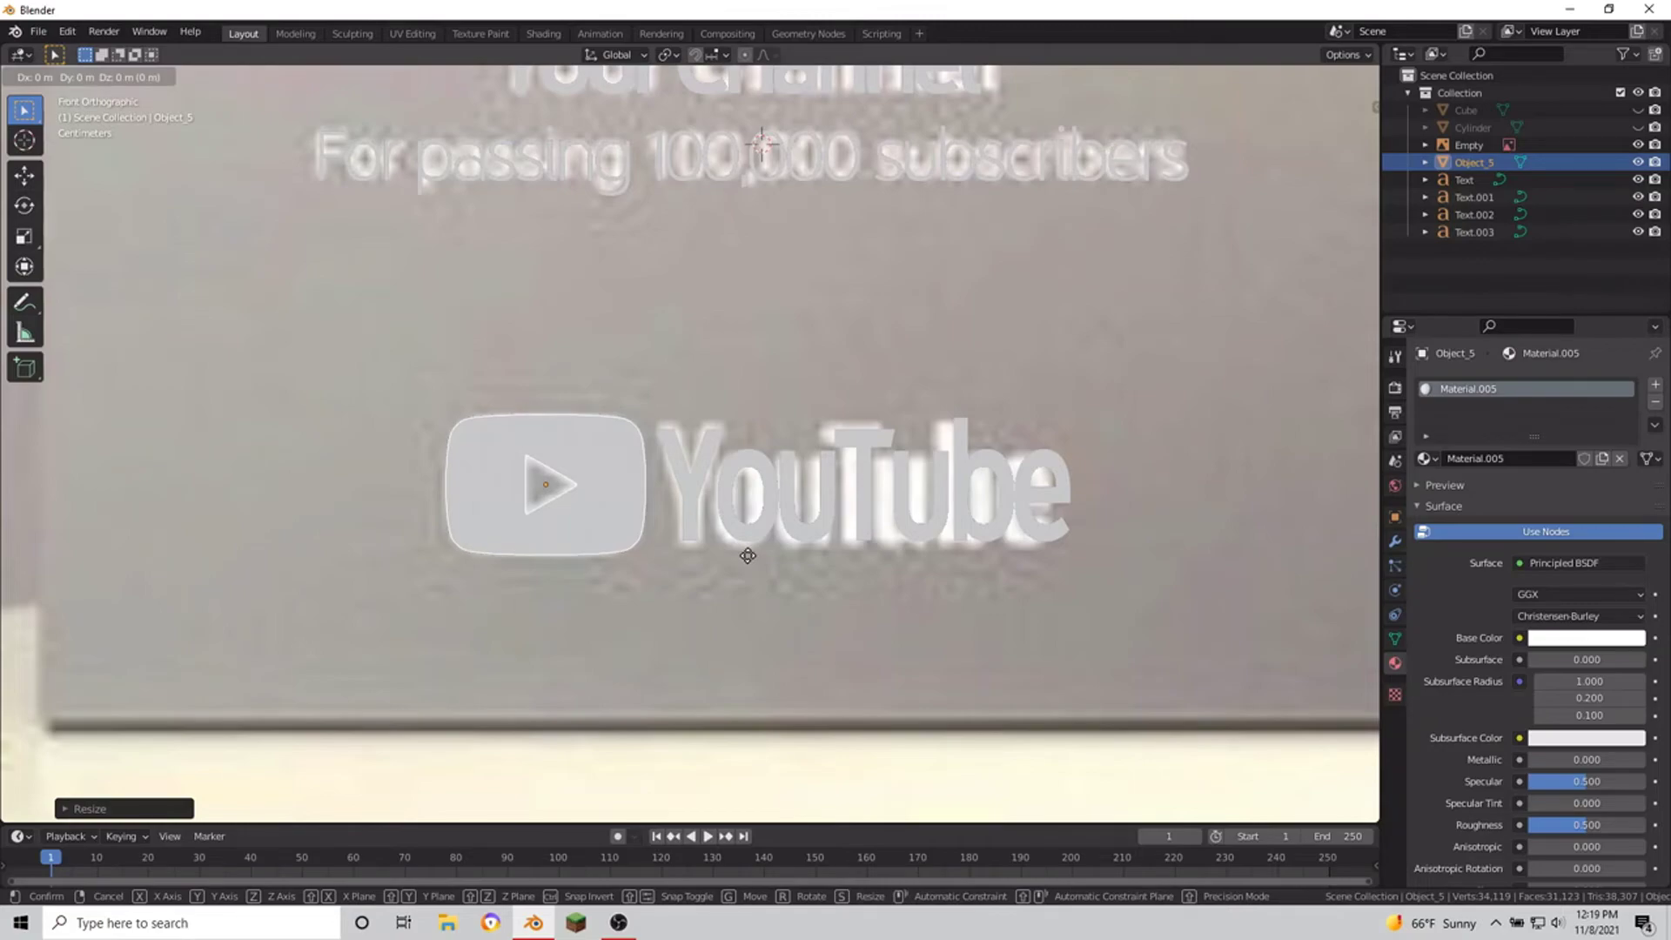
key("x")
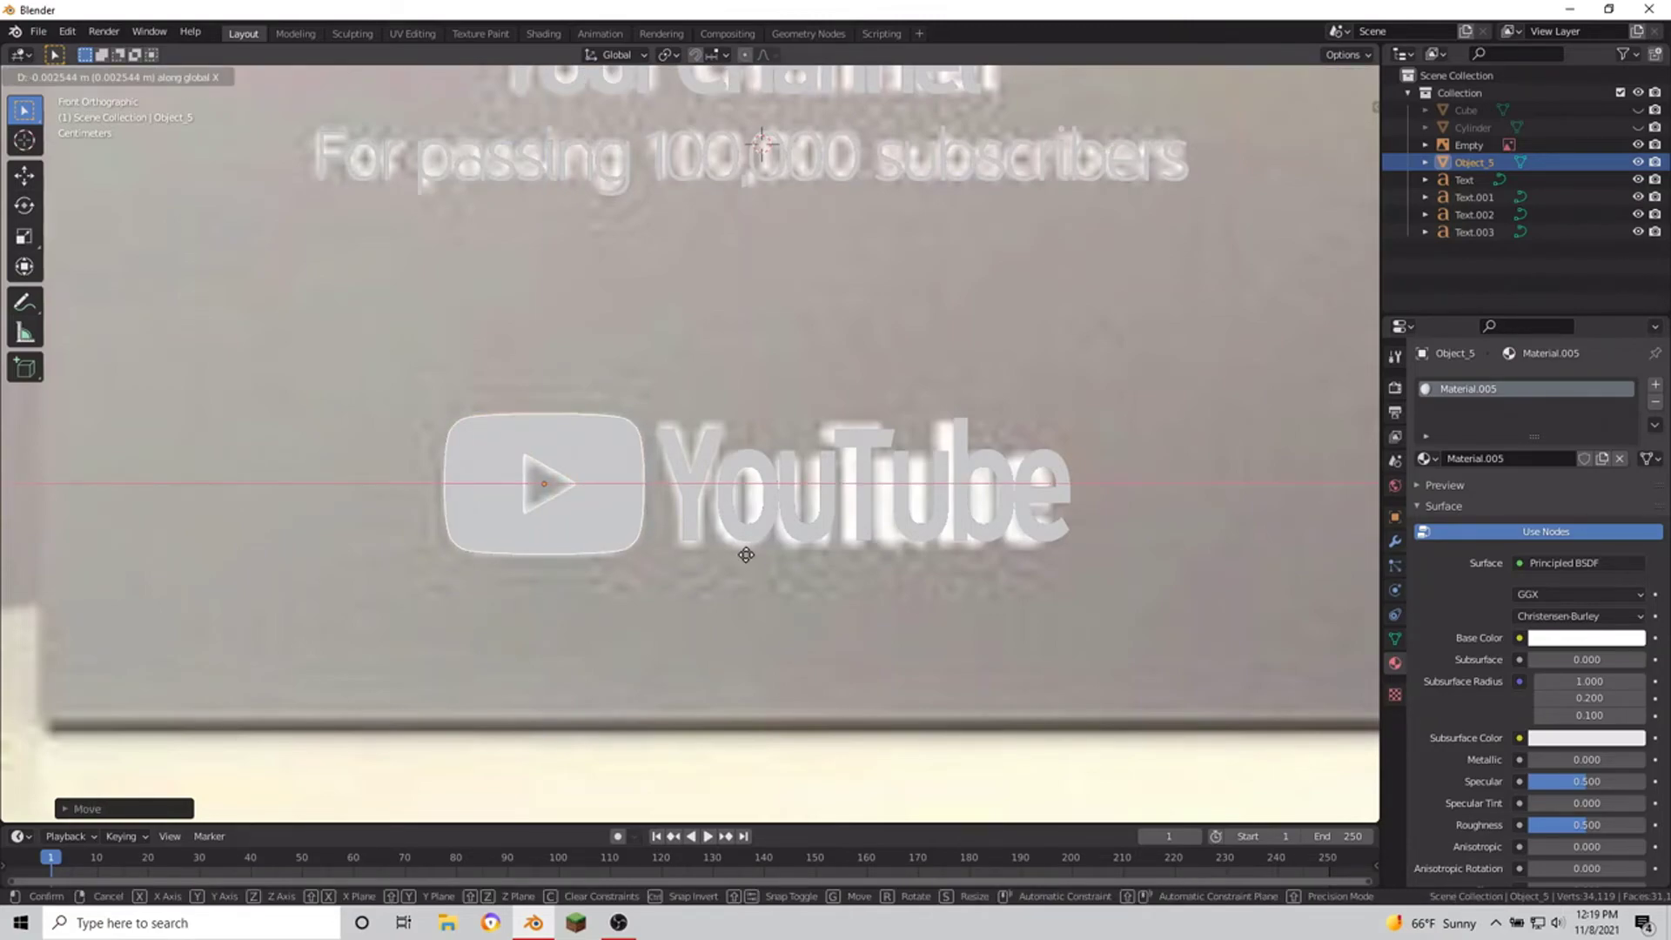
left_click(747, 554)
Step: Unhide the cube and cylinder and switch to the left side view
middle_click_drag(748, 523, 700, 522)
scroll(487, 505, "down", 4)
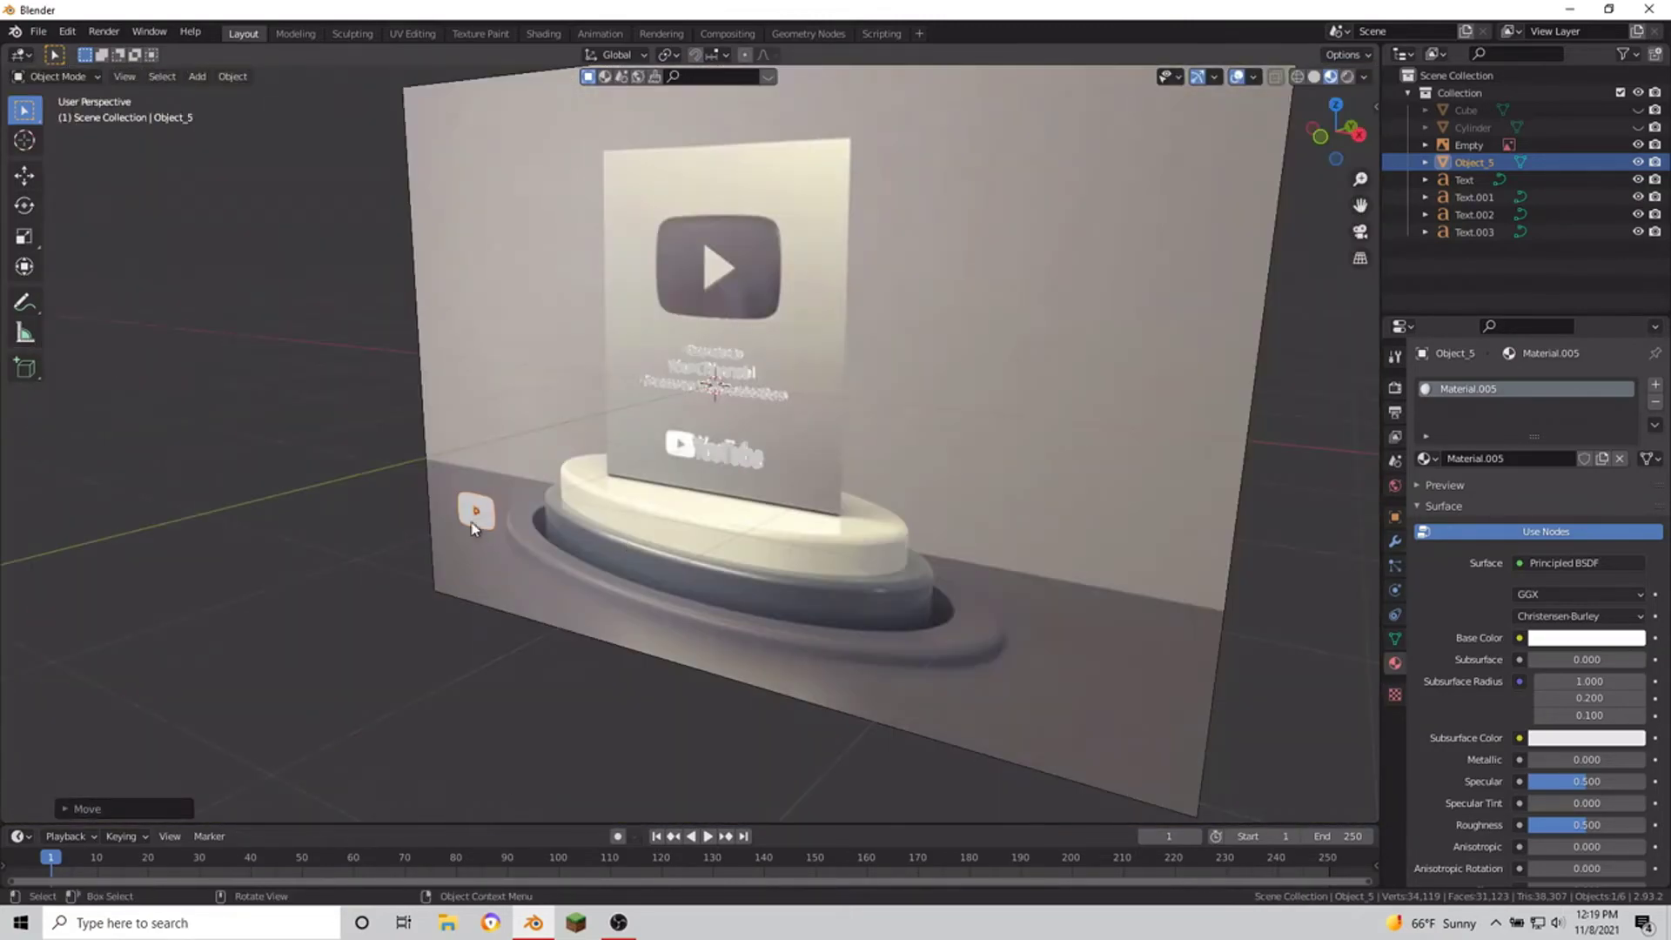
scroll(565, 521, "up", 3)
middle_click_drag(565, 521, 1059, 474)
key("alt+h")
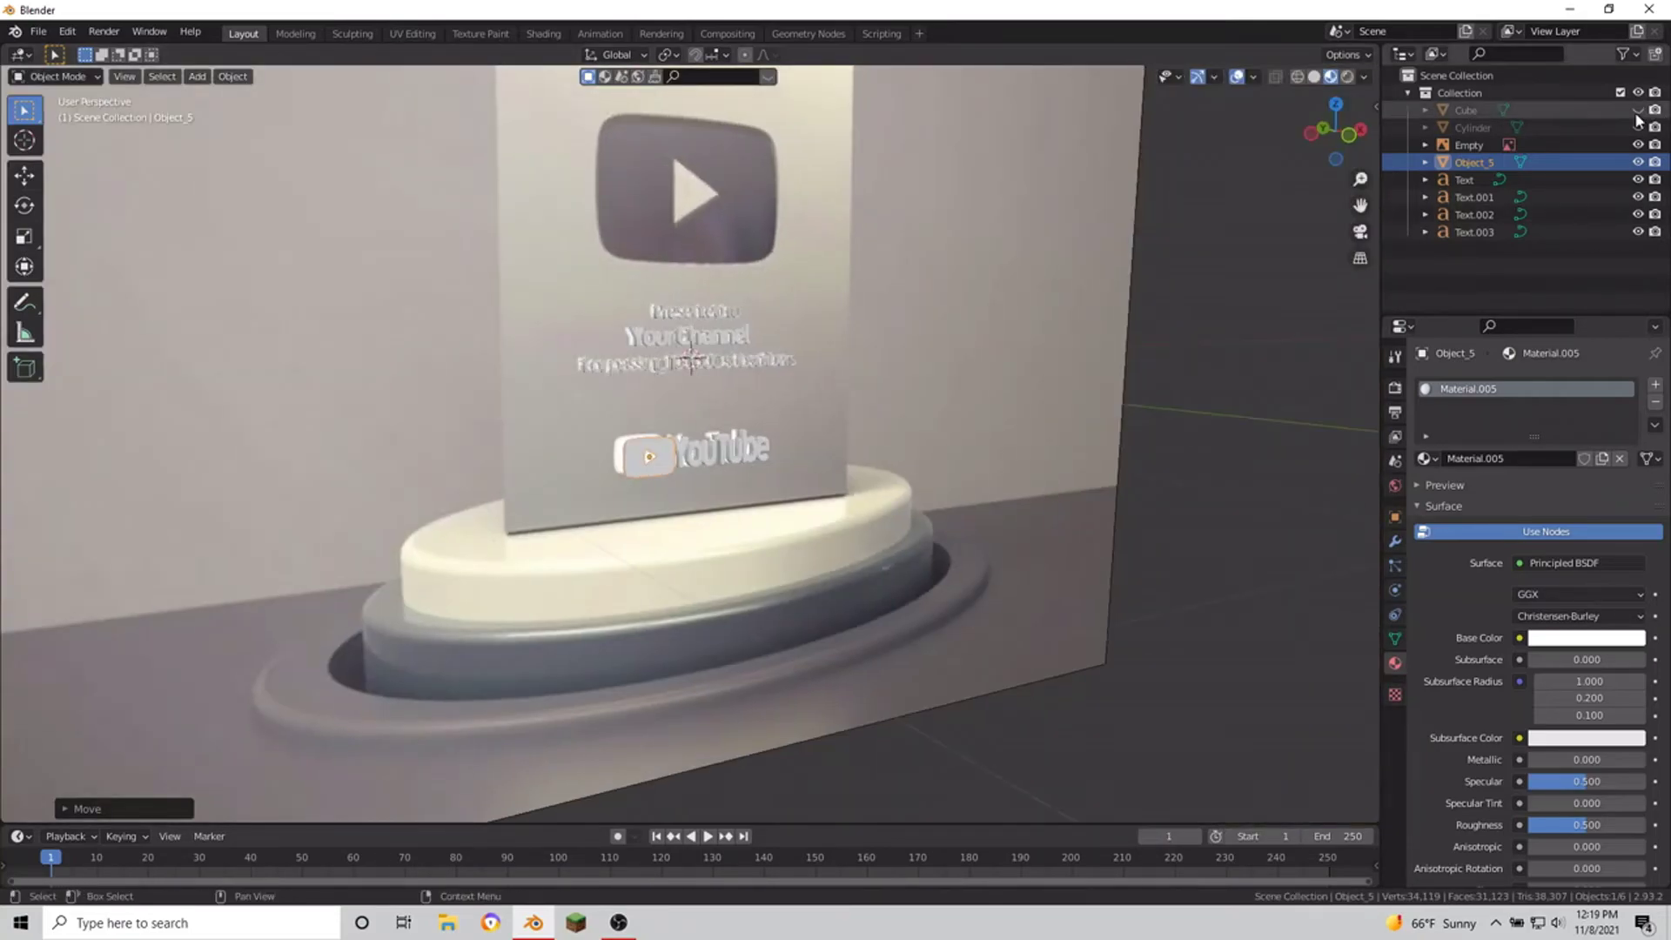
key("ctrl+KP_3")
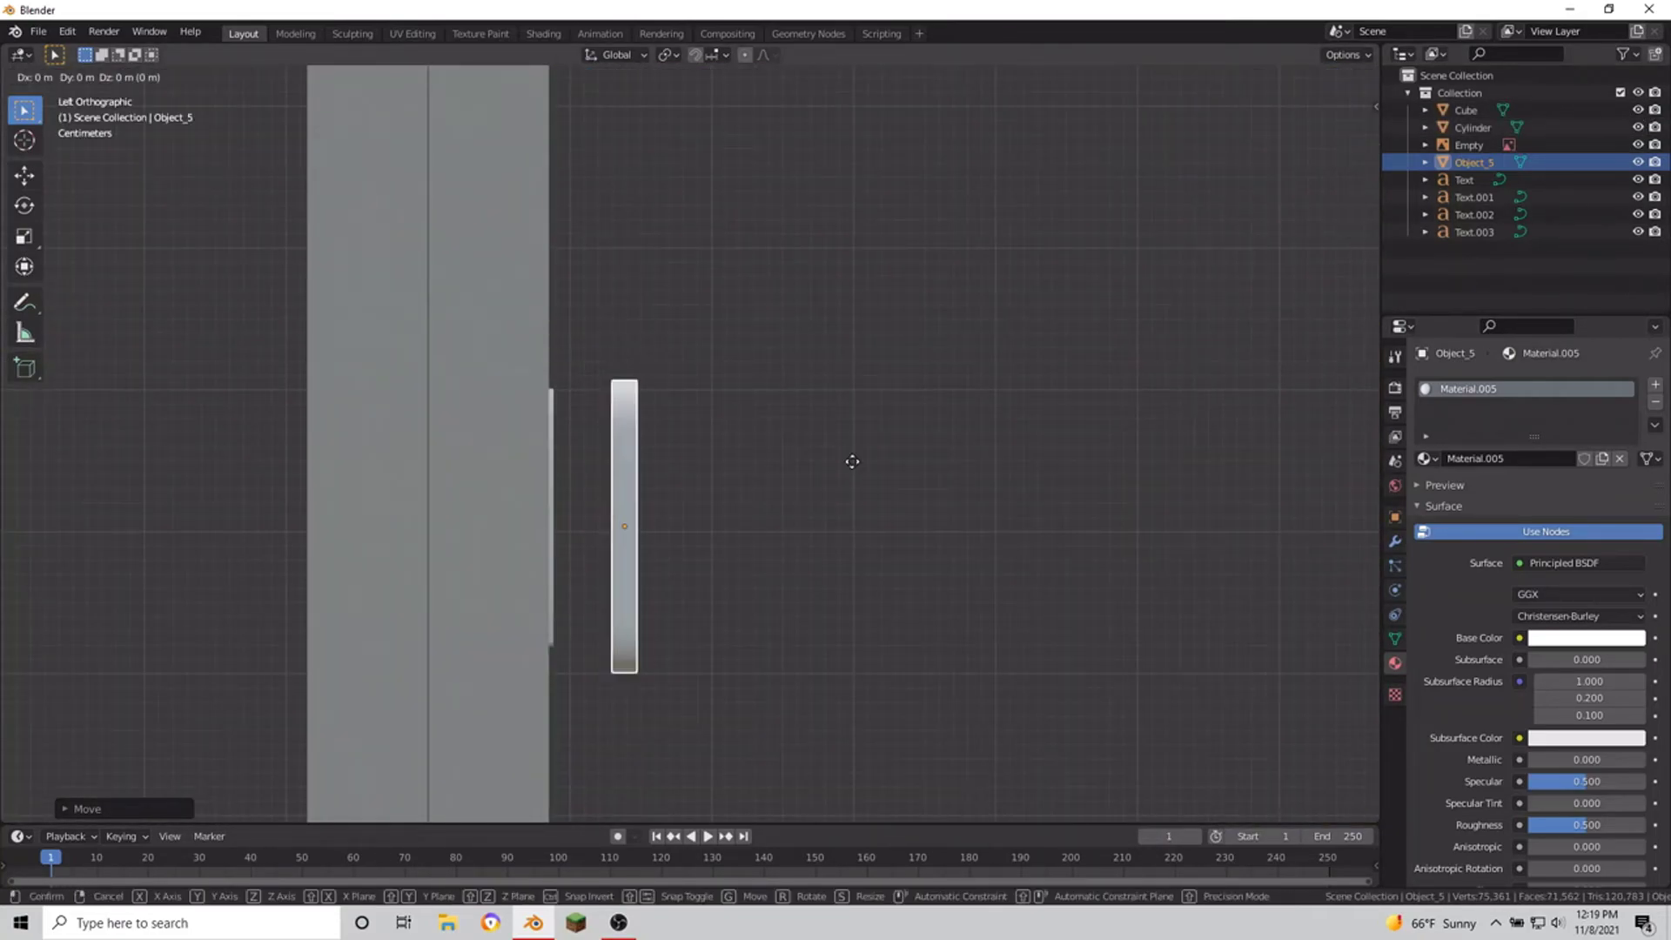
Step: Orbit and zoom around the plaque to check the logo's depth, ending on a front view
left_click(769, 466)
middle_click_drag(768, 466, 560, 488)
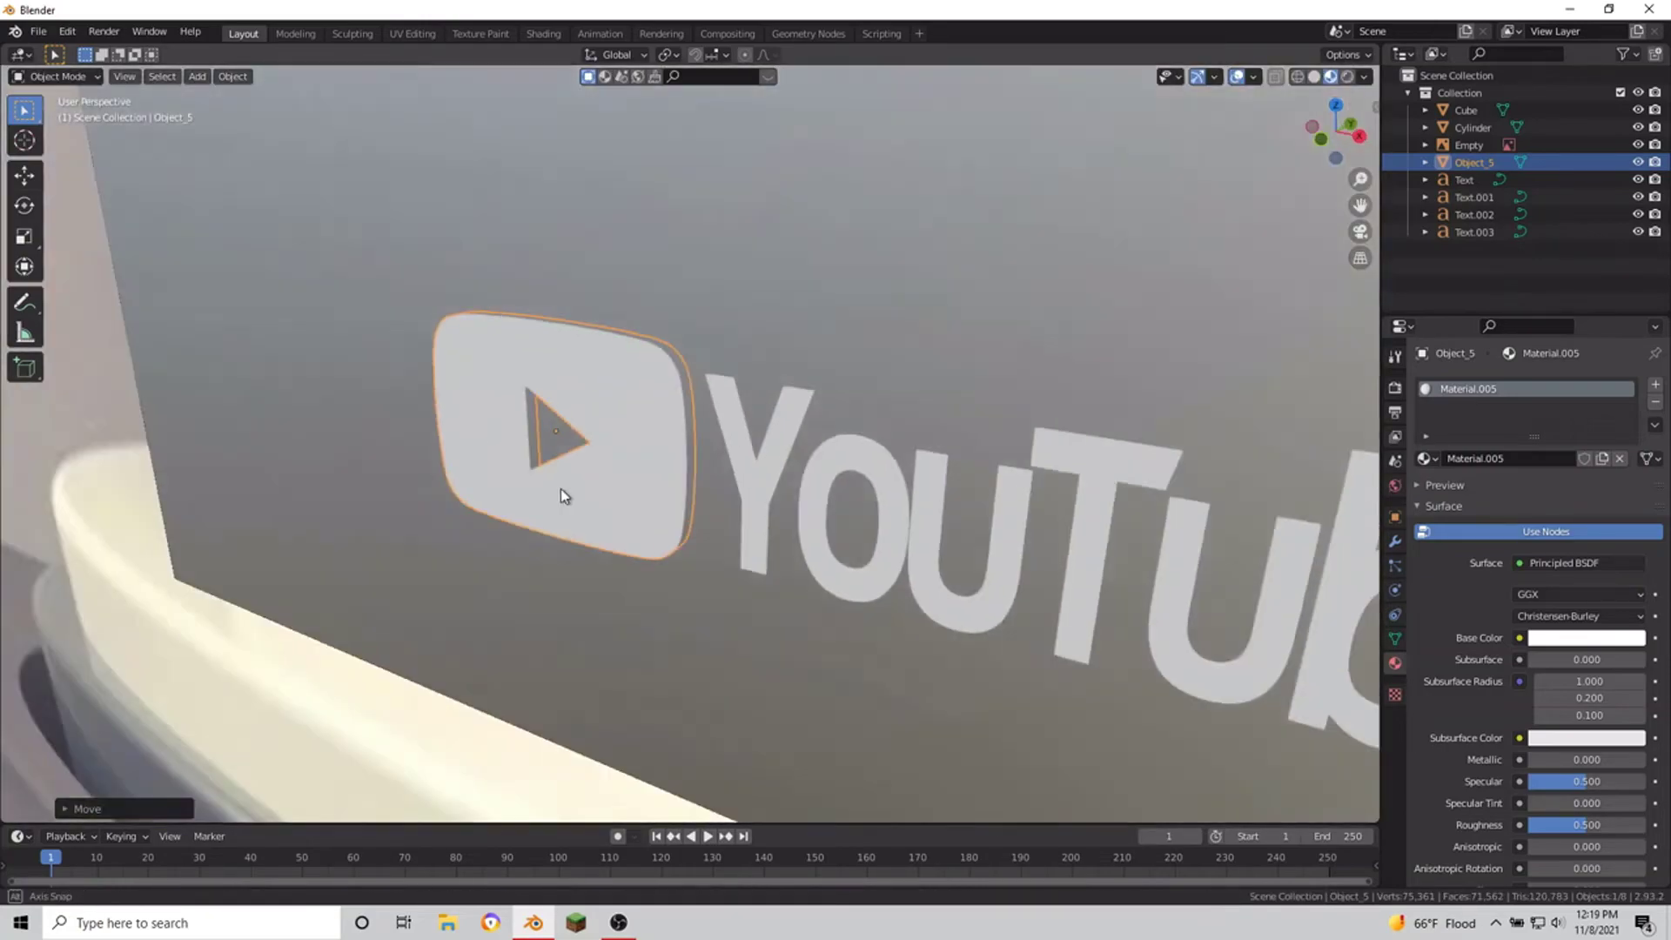
scroll(603, 440, "down", 3)
scroll(705, 472, "up", 3)
middle_click_drag(704, 468, 747, 459)
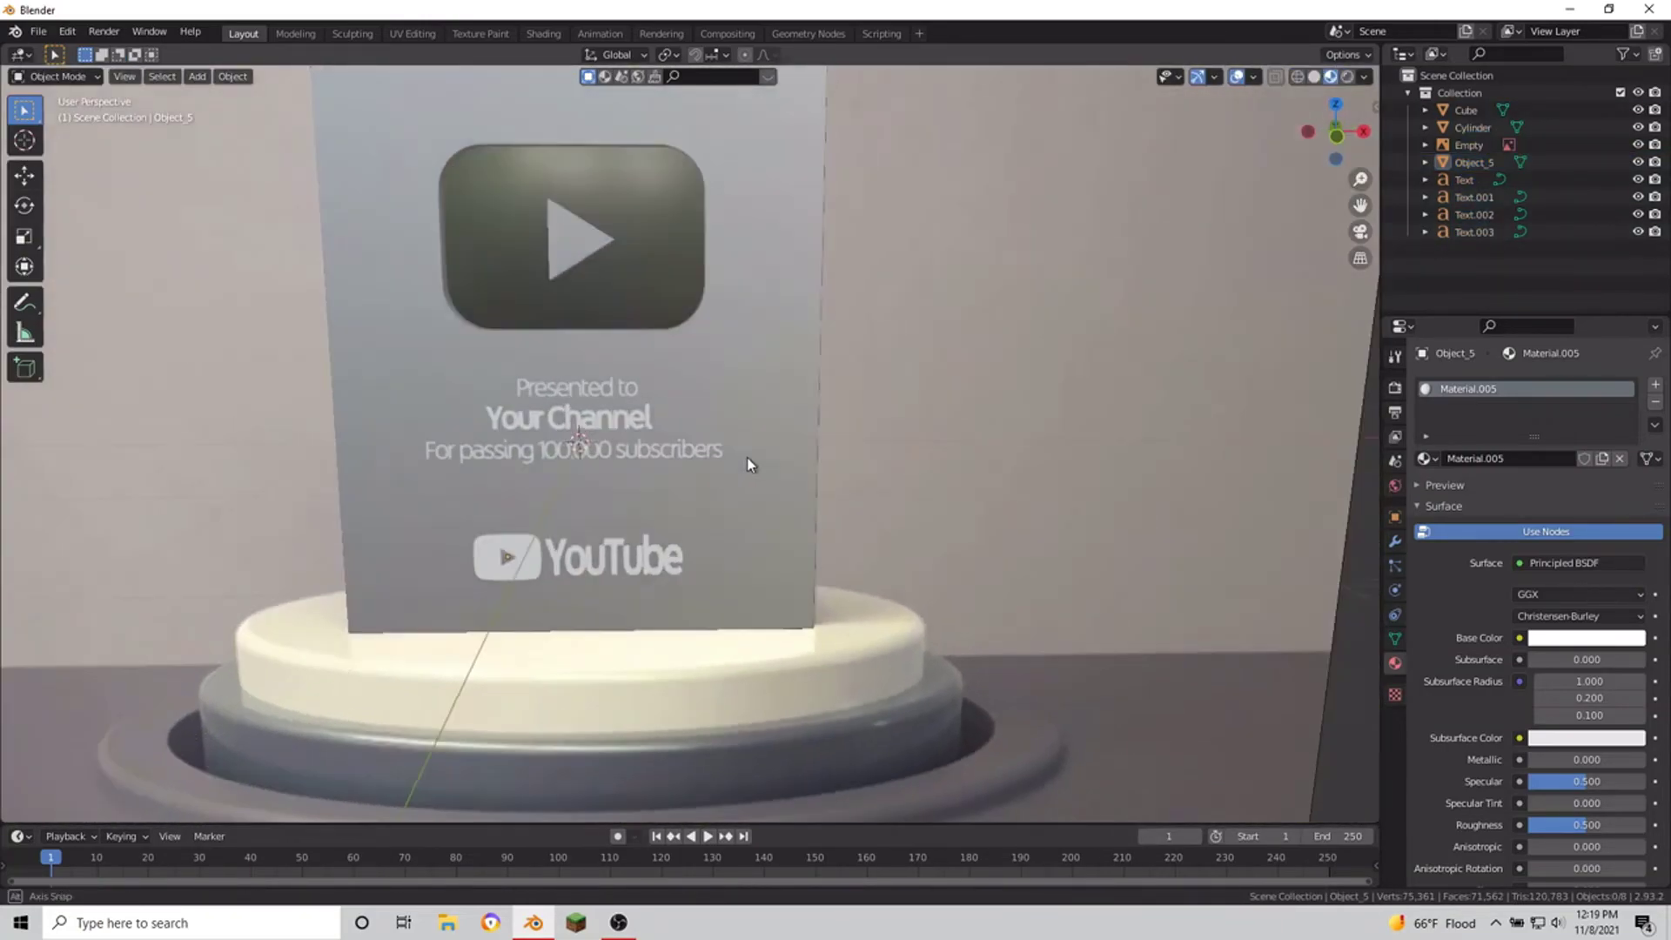
scroll(519, 421, "up", 2)
scroll(519, 421, "down", 5)
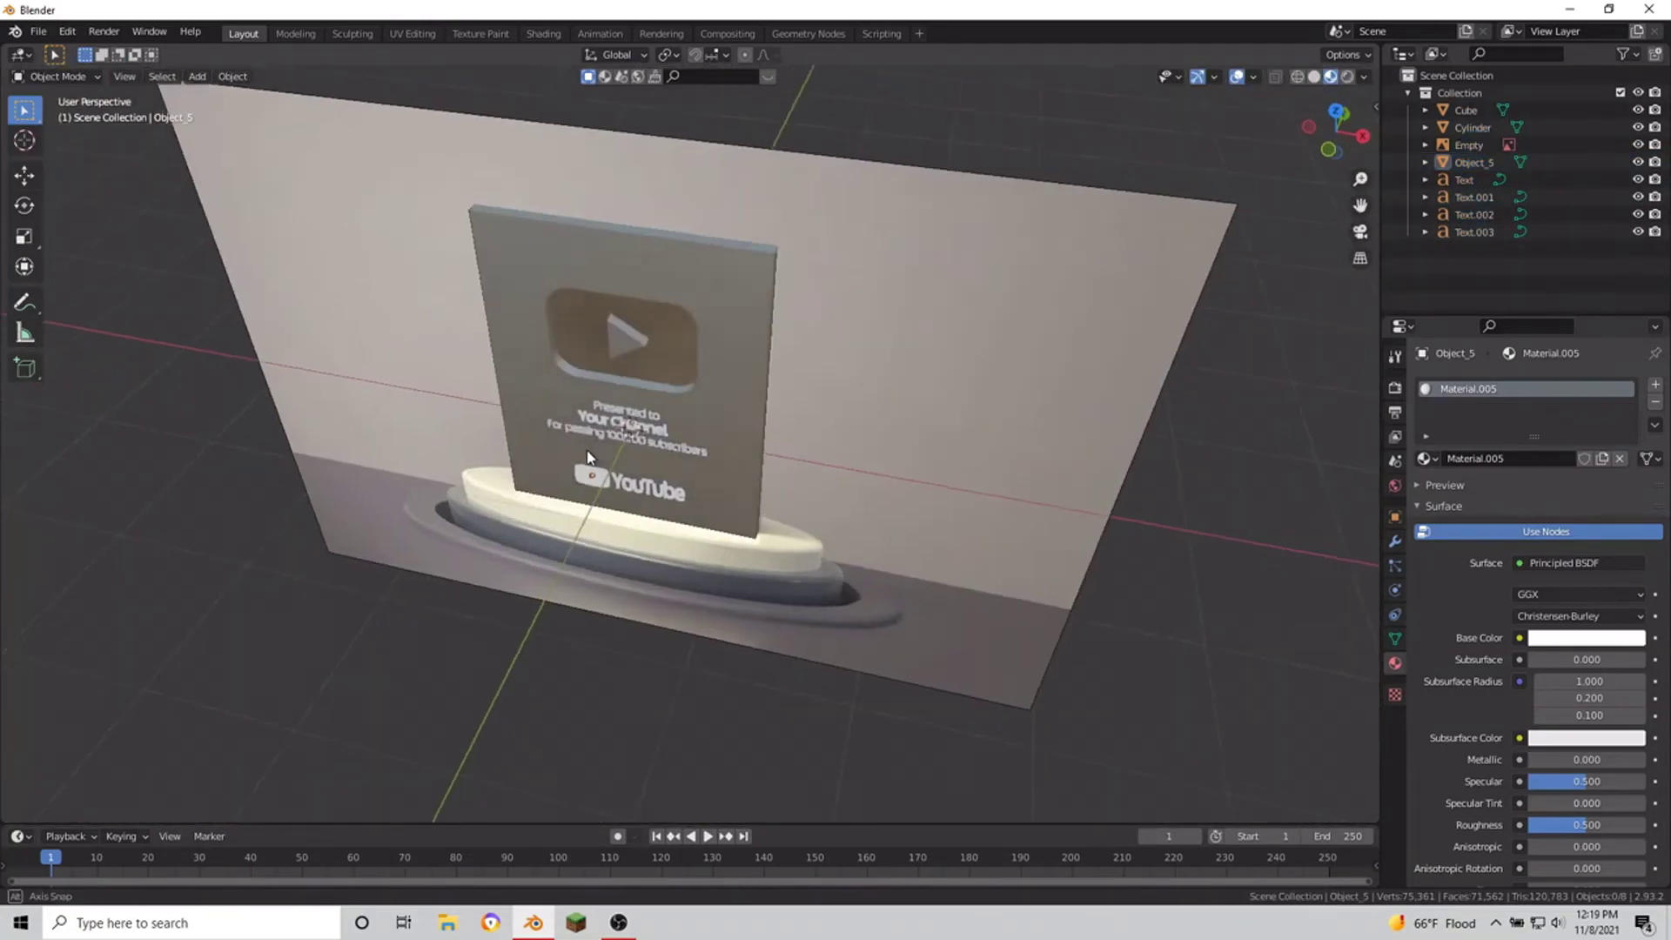
mouse_move(609, 409)
middle_mouse_down()
mouse_move(699, 400)
mouse_move(809, 422)
middle_mouse_up()
middle_click_drag(942, 379, 948, 348)
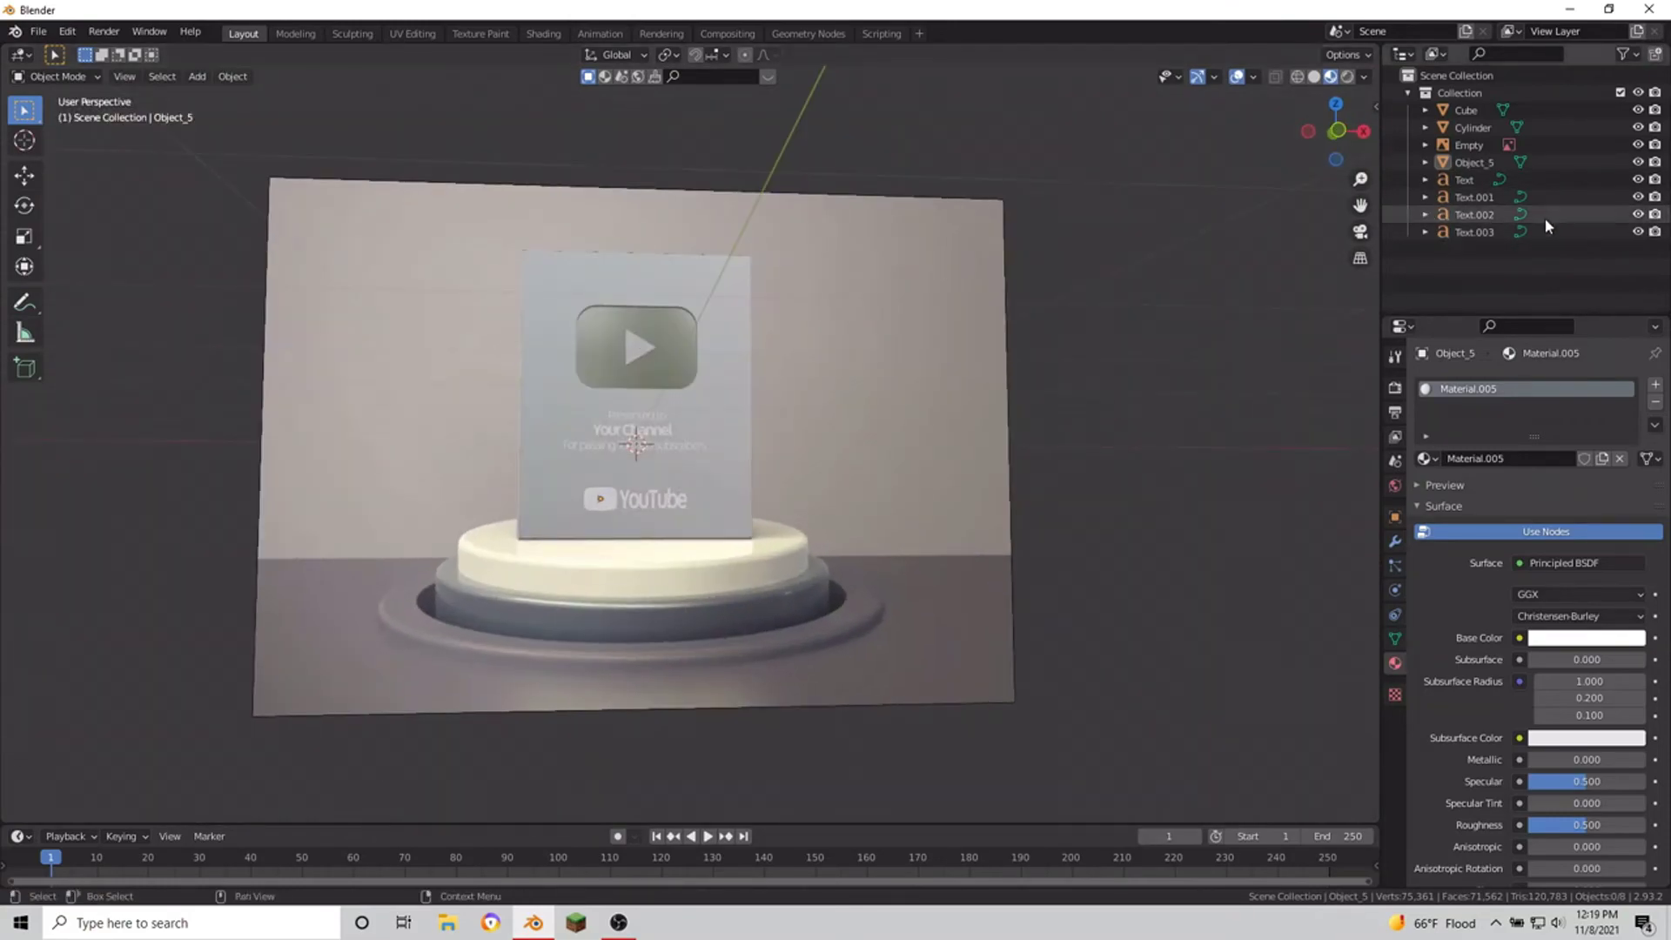
Step: Toggle the backdrop group's eye icon in the Outliner so the plaque stands alone
left_click(1638, 144)
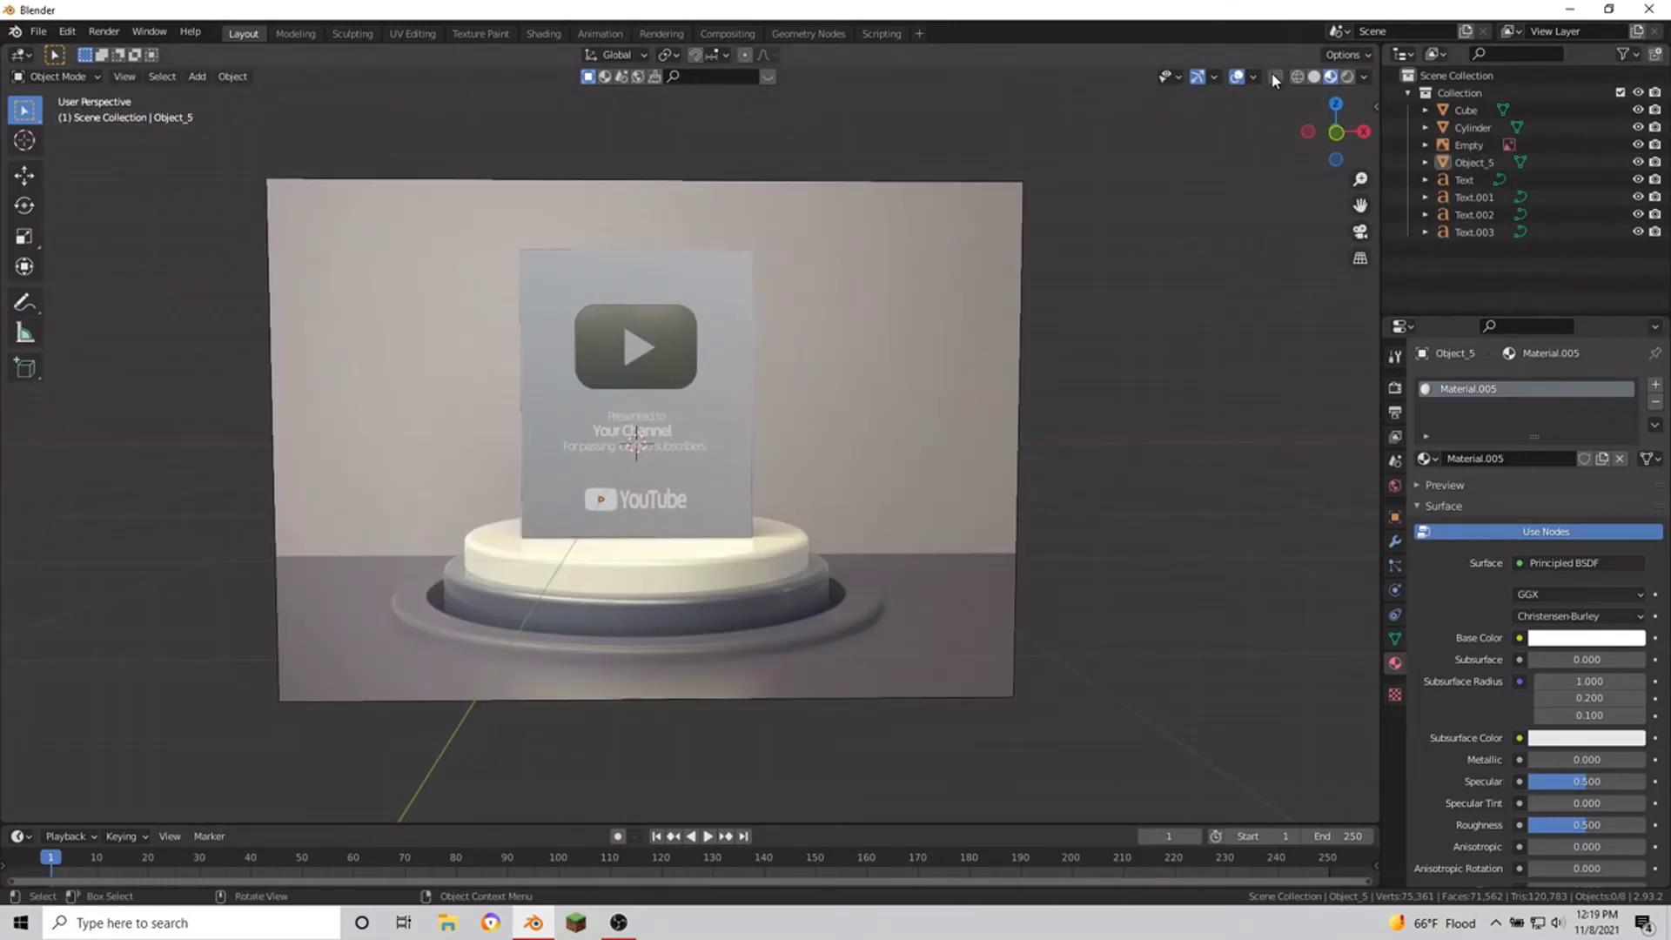
middle_click_drag(783, 496, 876, 505)
left_click(1638, 145)
middle_click_drag(841, 394, 932, 353)
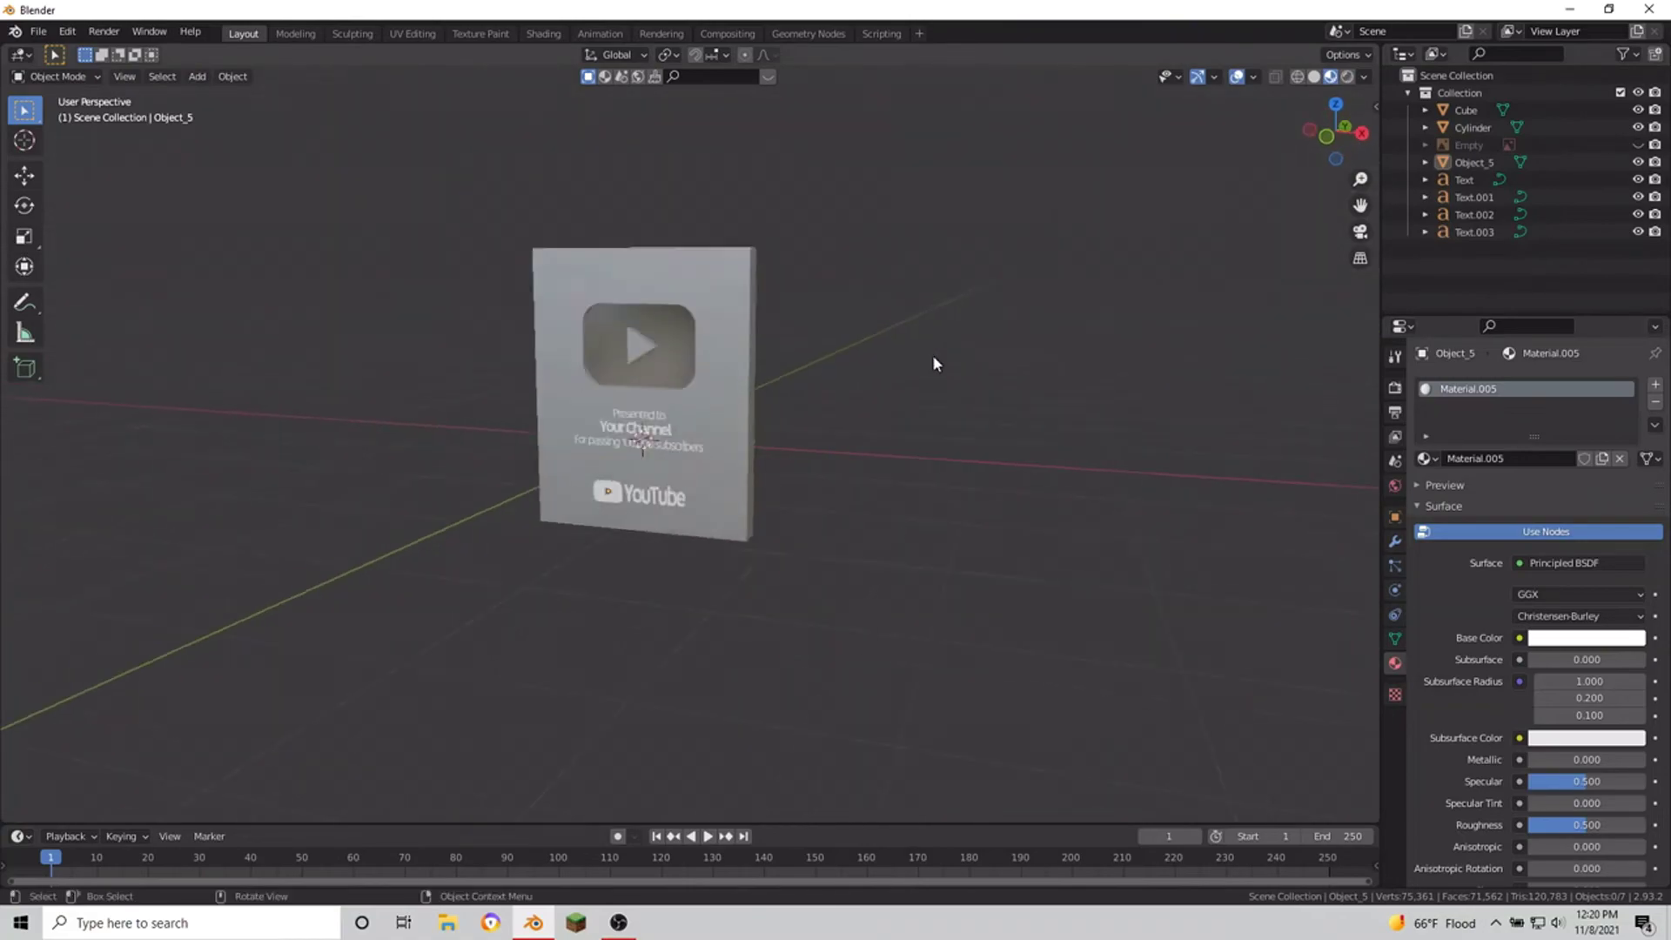
scroll(932, 353, "up", 3)
Step: Convert the YouTube wordmark text into a mesh
left_click(617, 534)
left_click(243, 134)
left_click(232, 77)
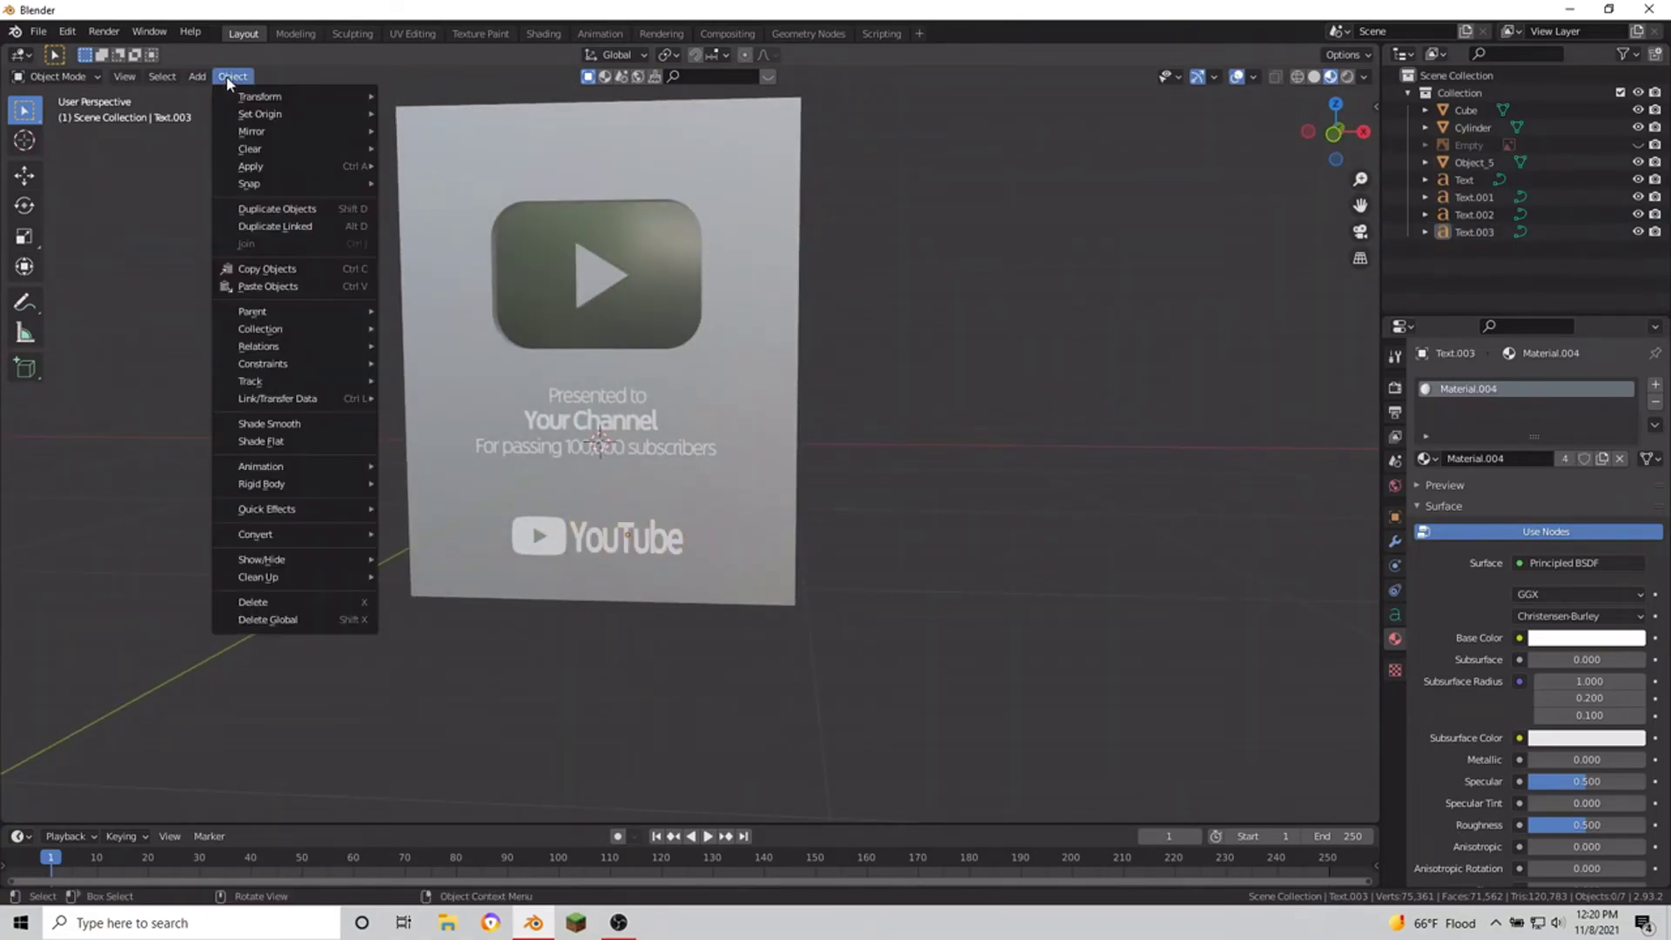
left_click(626, 536)
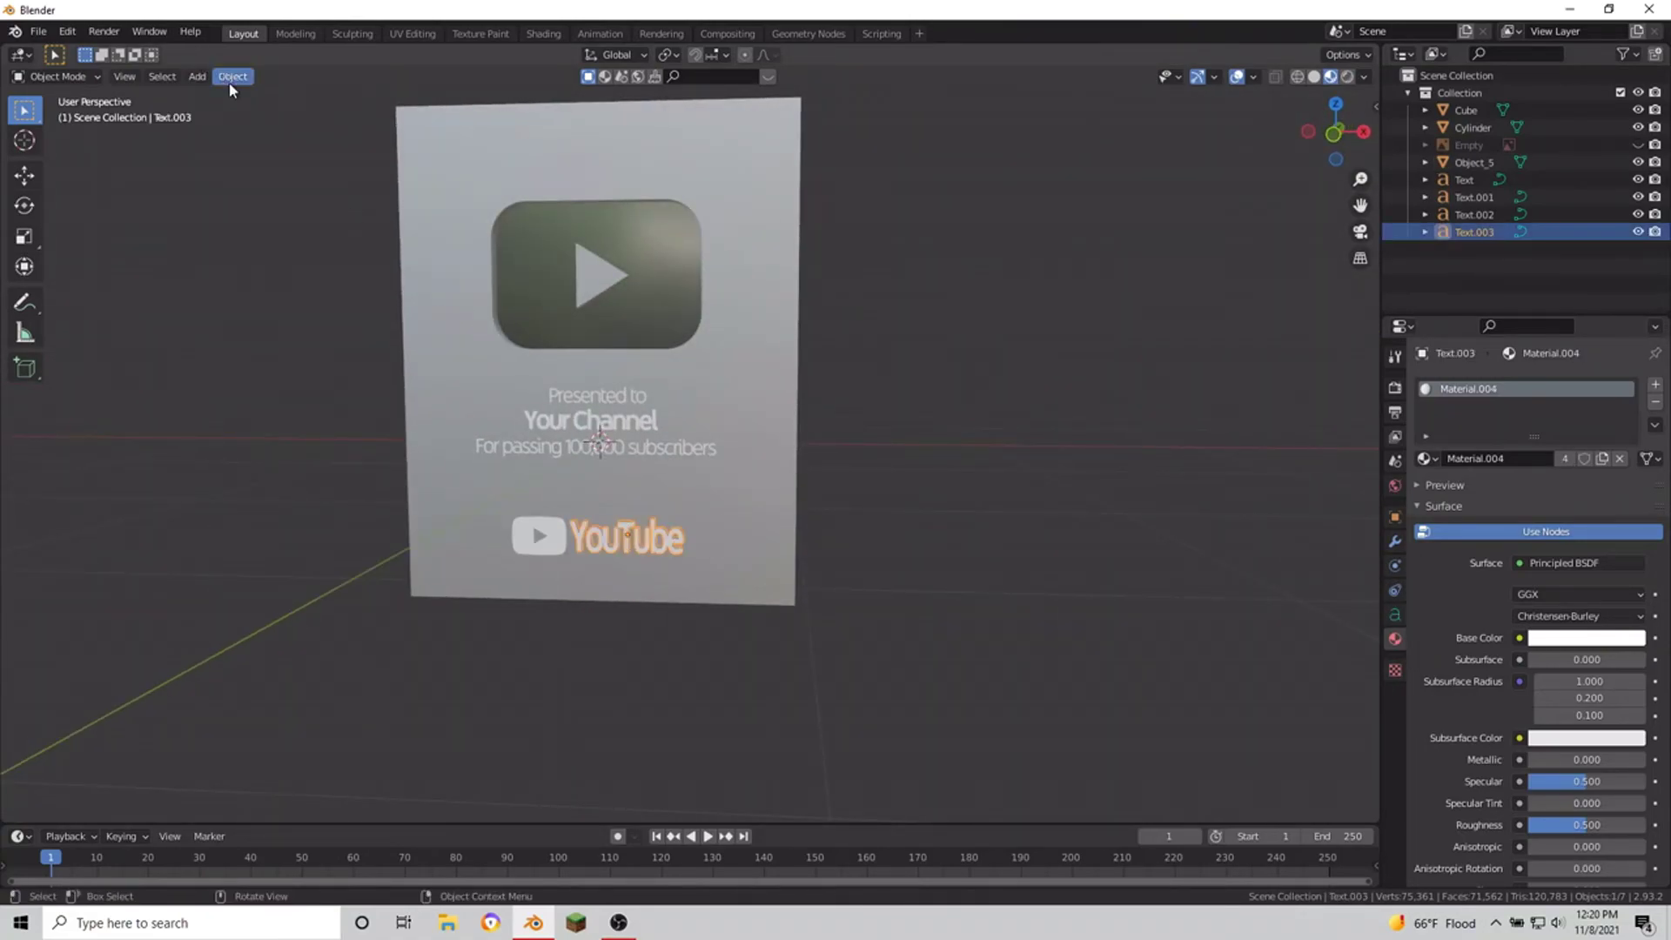
left_click(232, 77)
left_click(415, 553)
Step: Convert the subscribers line, 'Your Channel' and 'Presented to' texts into meshes
left_click(232, 77)
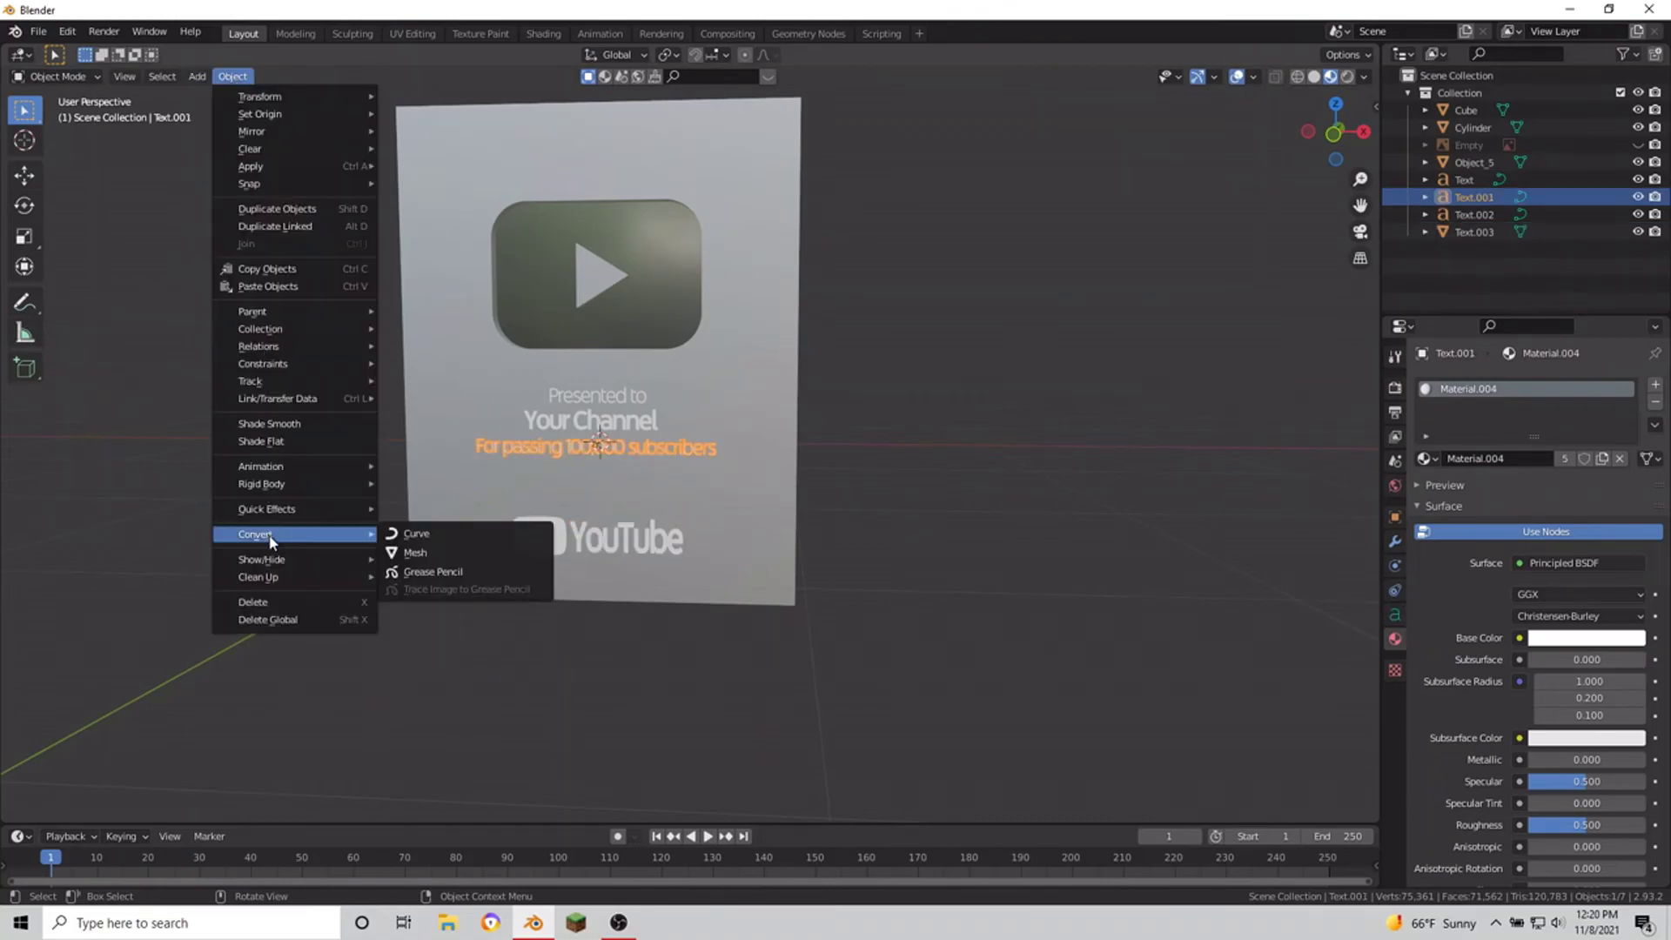
left_click(415, 550)
left_click(232, 77)
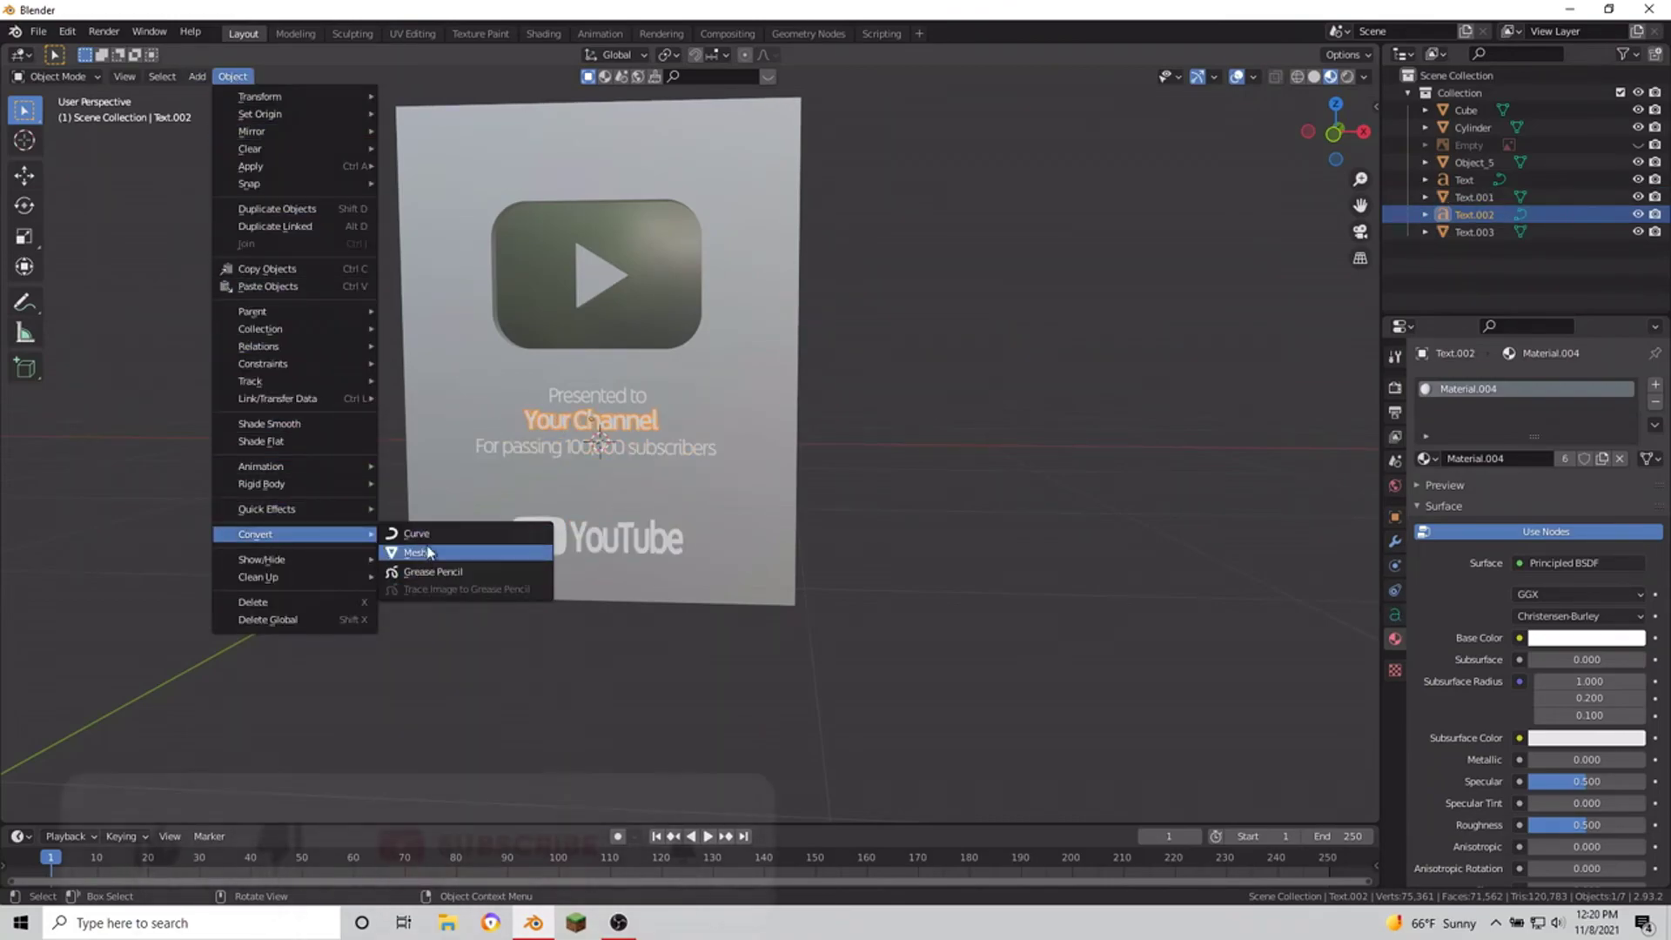
left_click(417, 549)
left_click(574, 396)
left_click(233, 76)
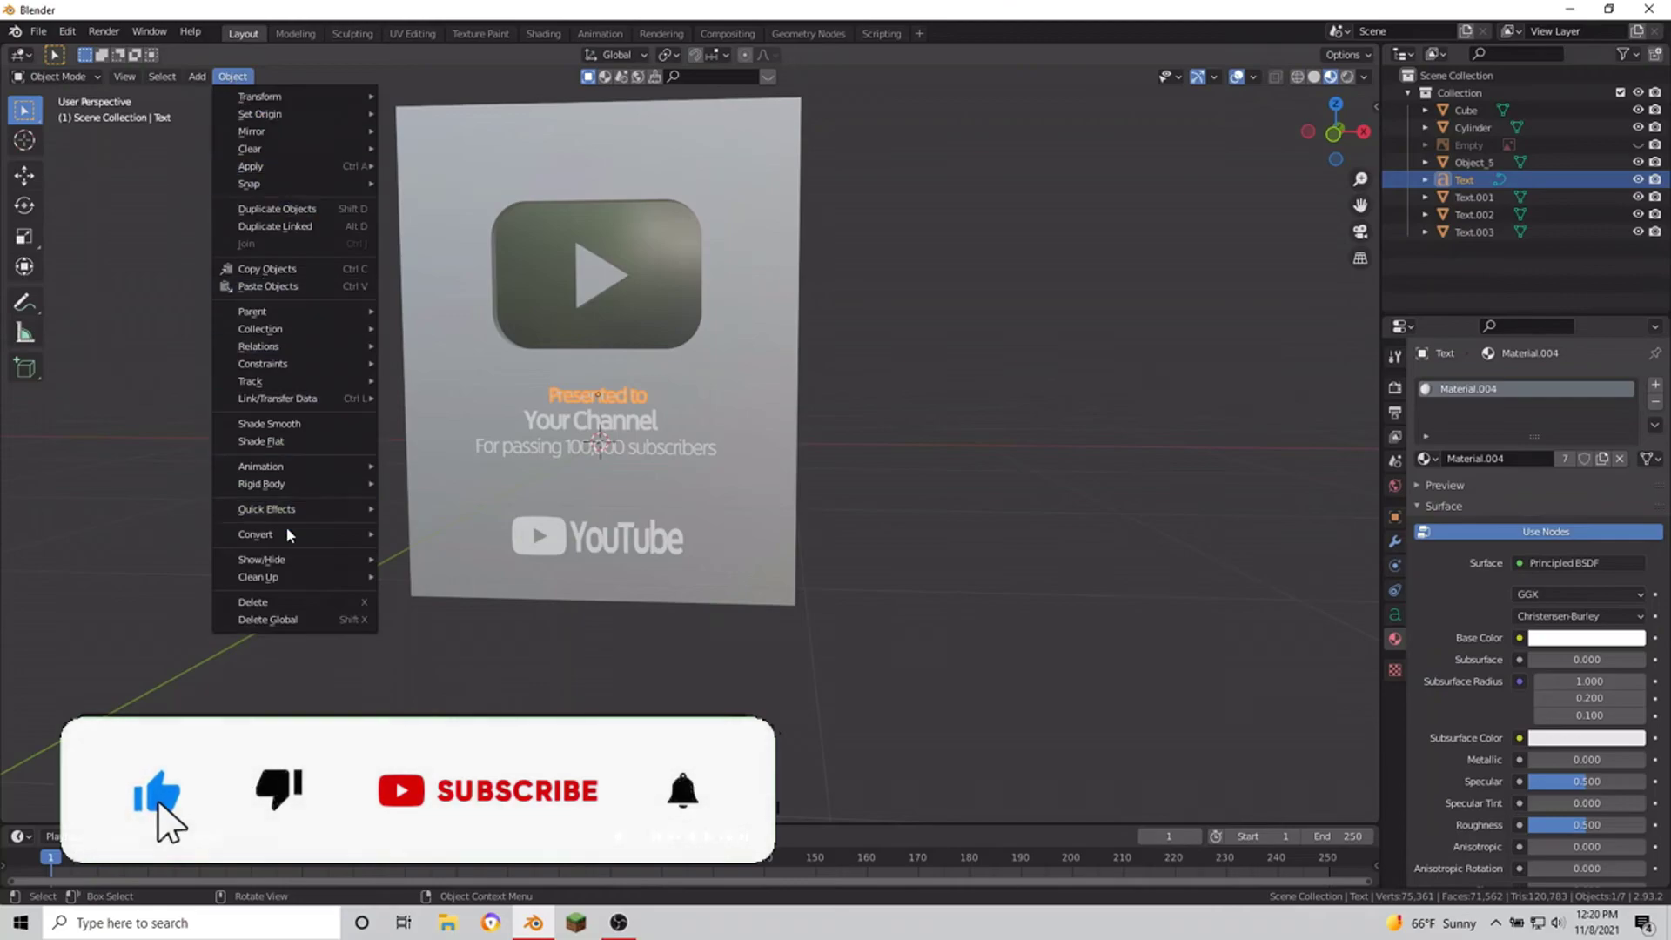
left_click(418, 557)
Step: Box-select every plaque part and join them into one mesh with Ctrl+J
scroll(529, 568, "down", 3)
scroll(529, 567, "down", 3)
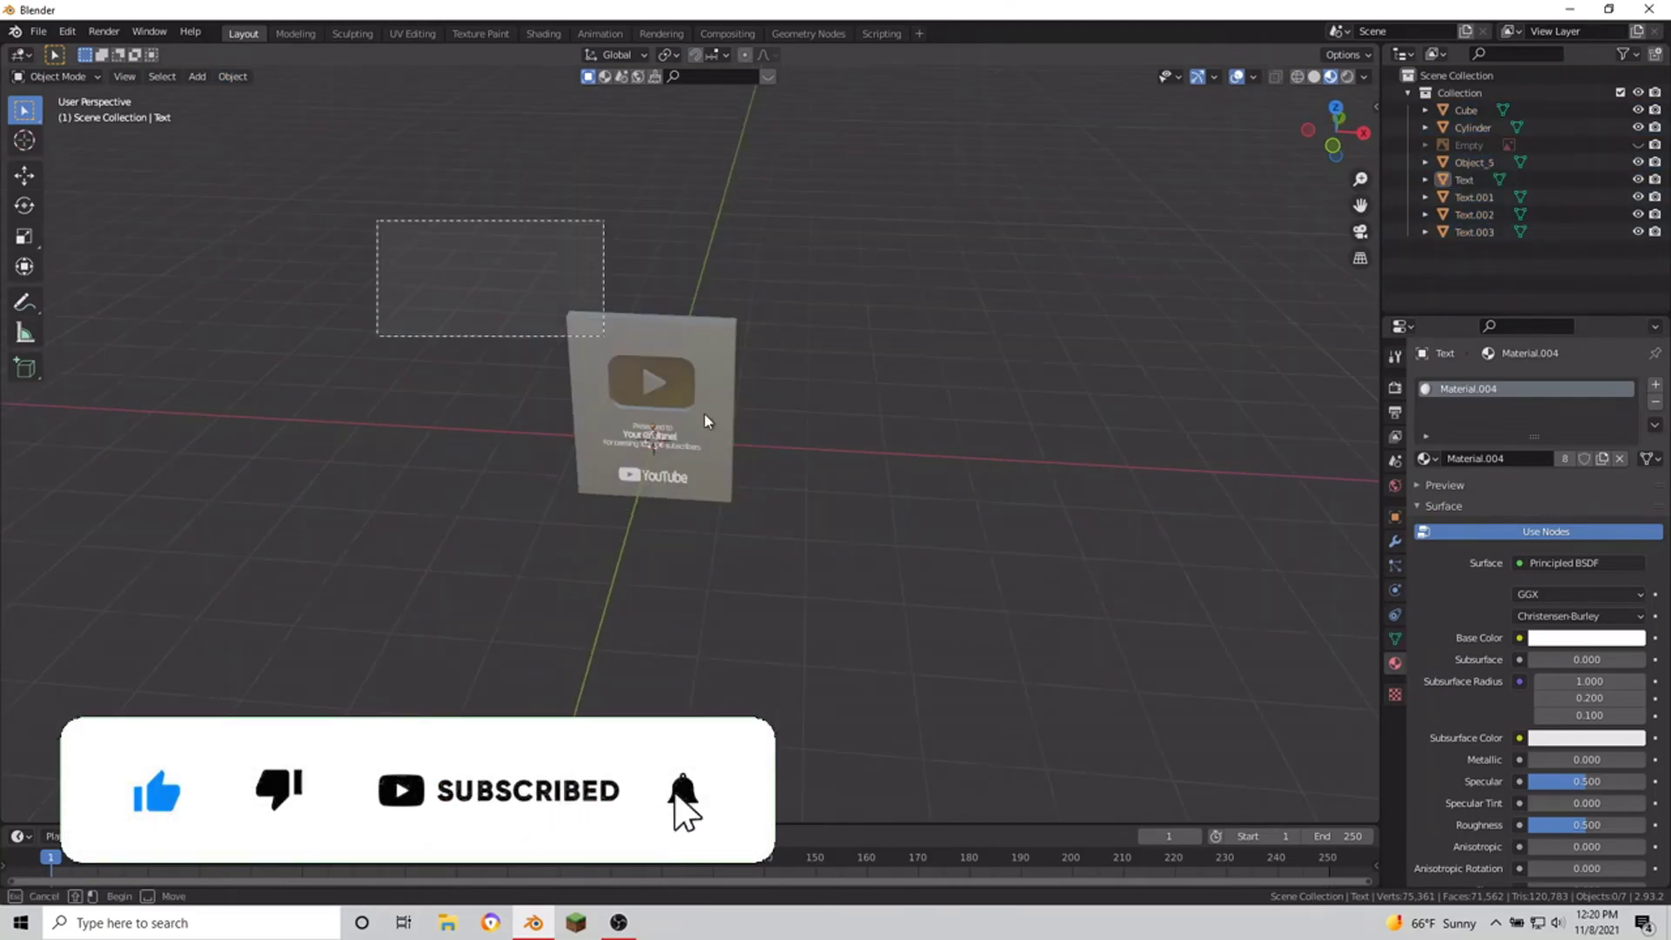
left_click_drag(376, 220, 828, 578)
key("ctrl+j")
Step: Deselect the joined plaque and orbit around it to inspect back and front
scroll(747, 513, "up", 3)
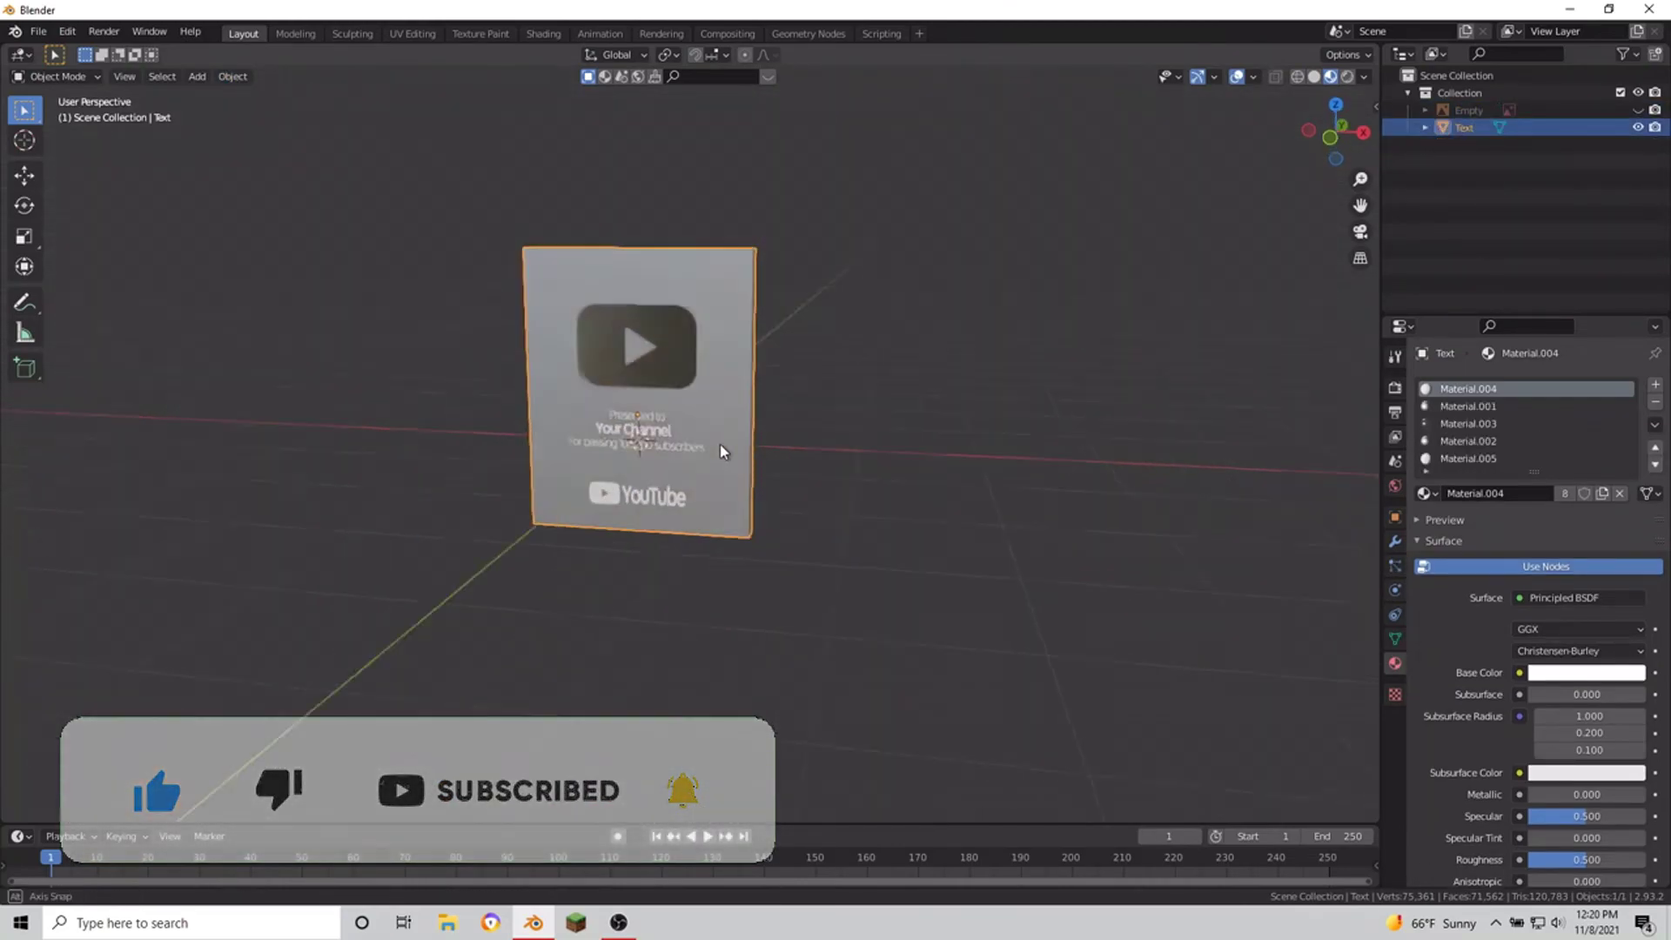
mouse_move(719, 444)
middle_mouse_down()
mouse_move(492, 508)
mouse_move(781, 480)
mouse_move(645, 504)
middle_mouse_up()
key("alt+a")
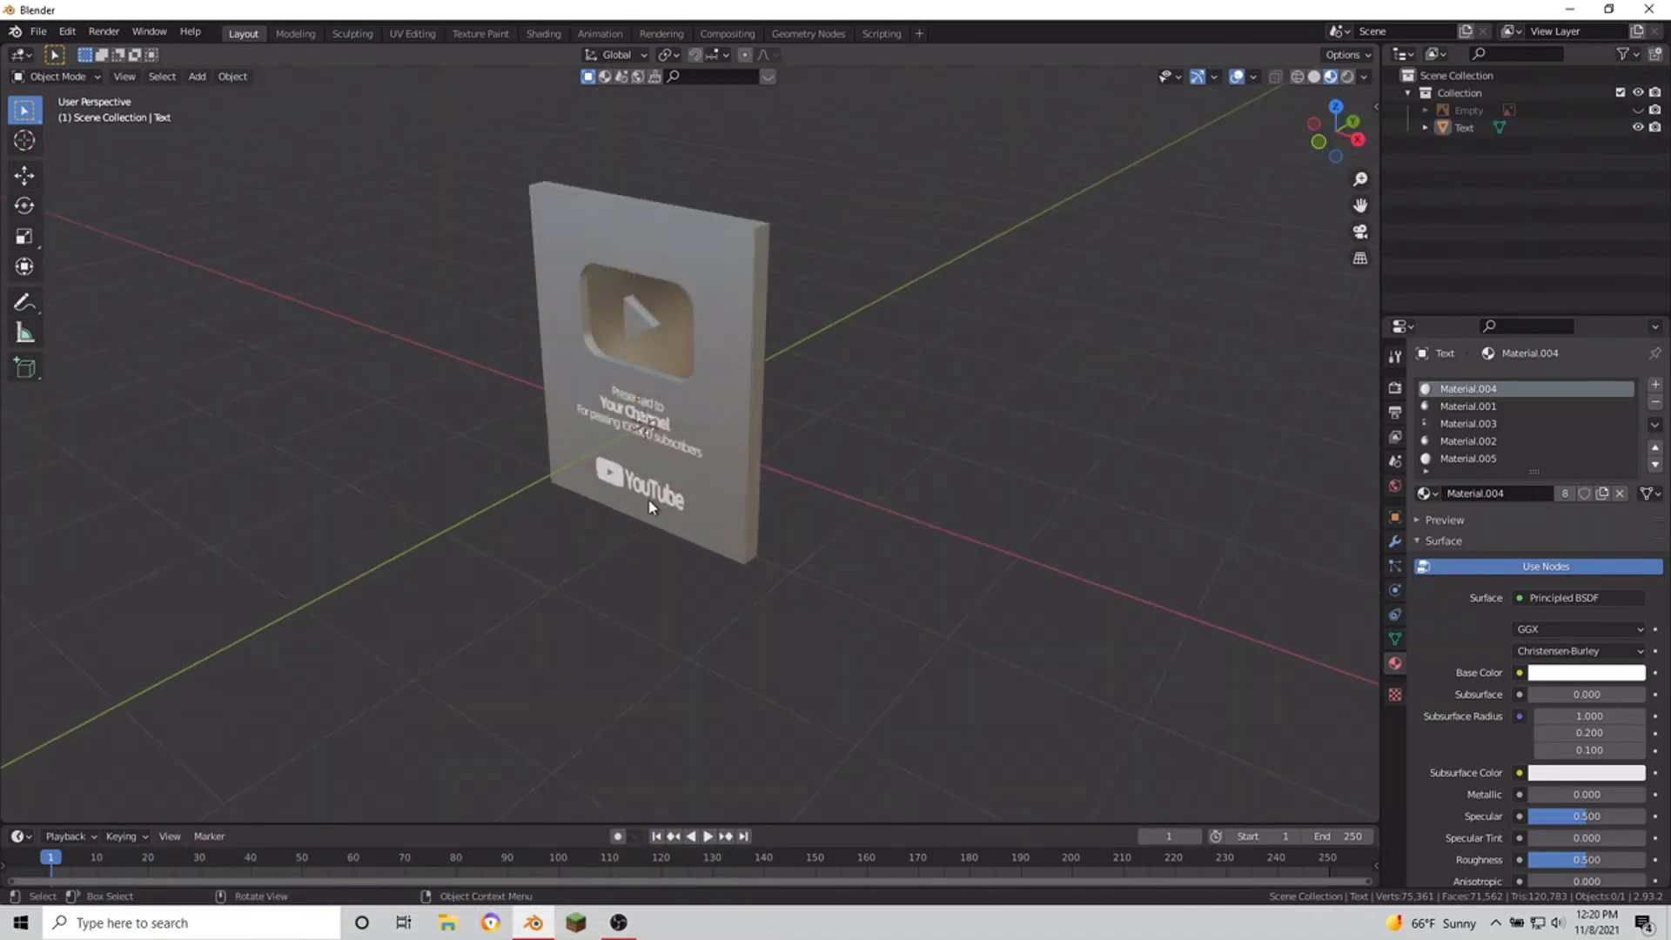
scroll(896, 497, "up", 5)
mouse_move(897, 506)
middle_mouse_down()
mouse_move(940, 488)
mouse_move(896, 549)
middle_mouse_up()
scroll(800, 531, "down", 5)
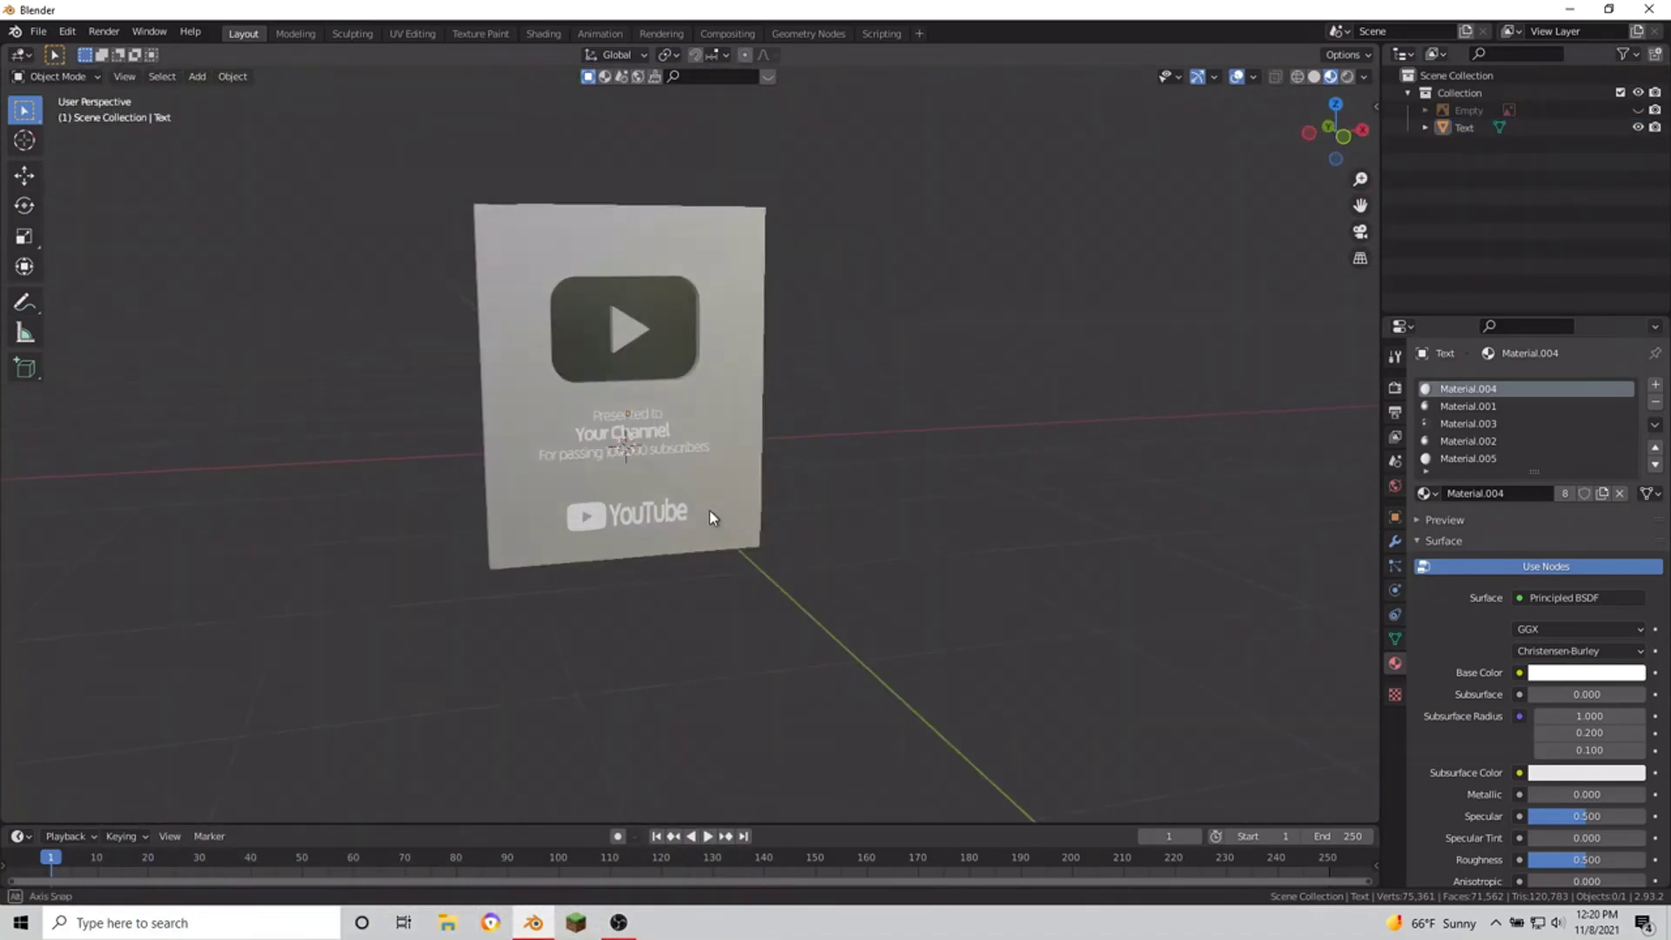
mouse_move(709, 515)
middle_mouse_down()
mouse_move(700, 527)
mouse_move(448, 485)
mouse_move(1000, 467)
mouse_move(436, 473)
mouse_move(668, 437)
middle_mouse_up()
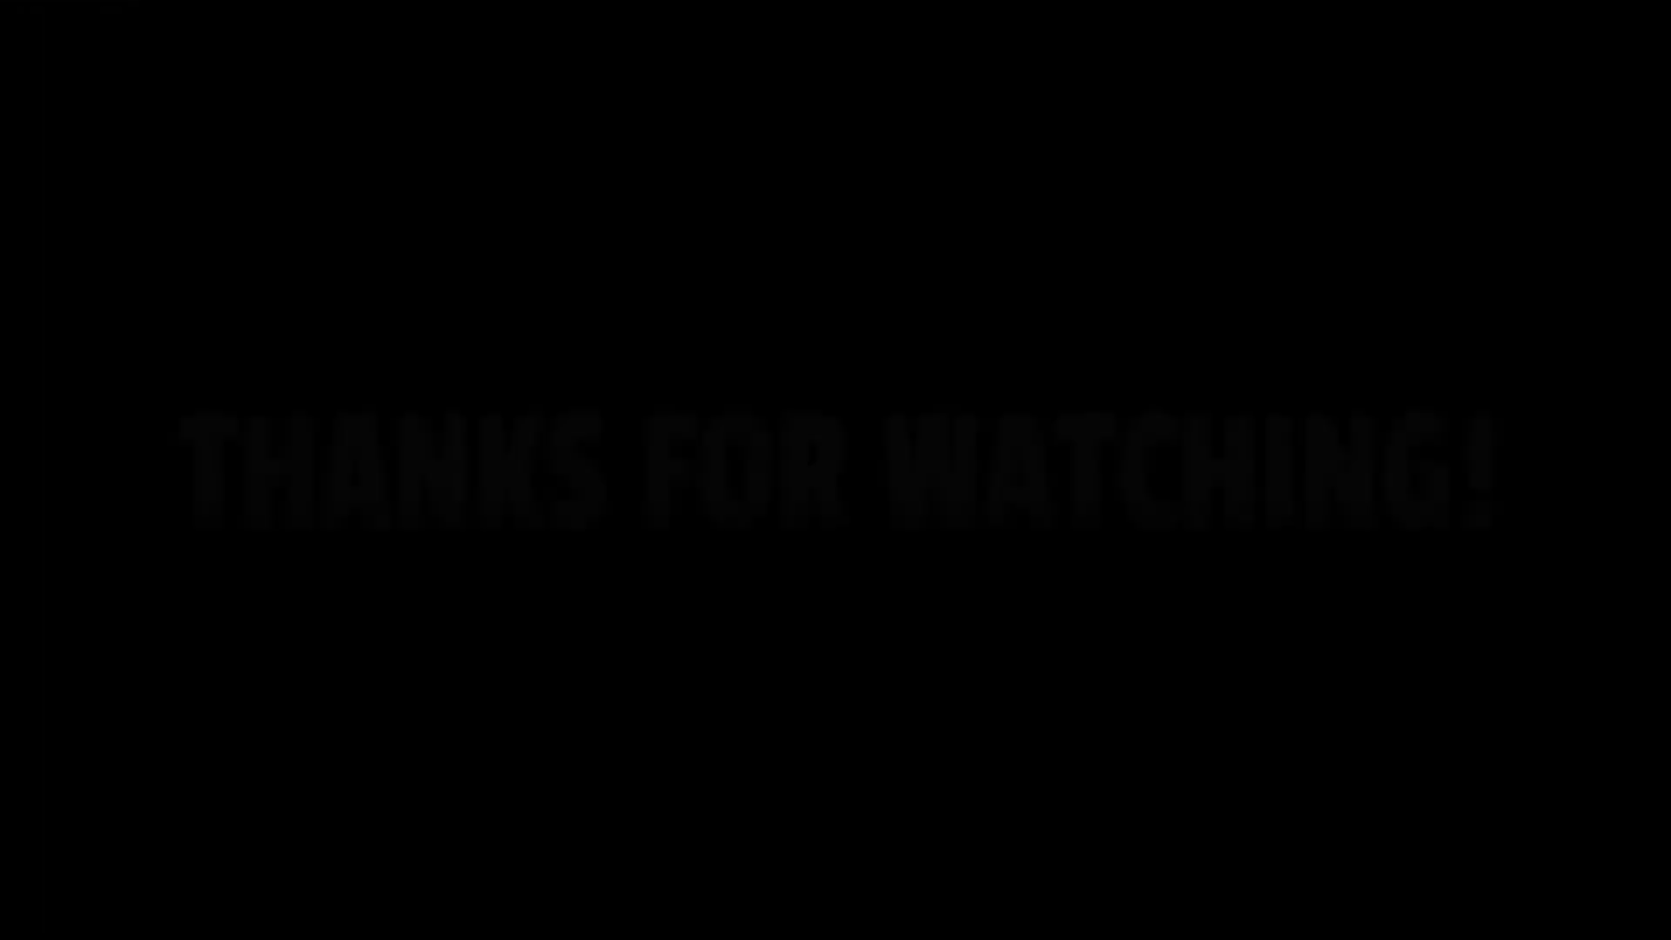